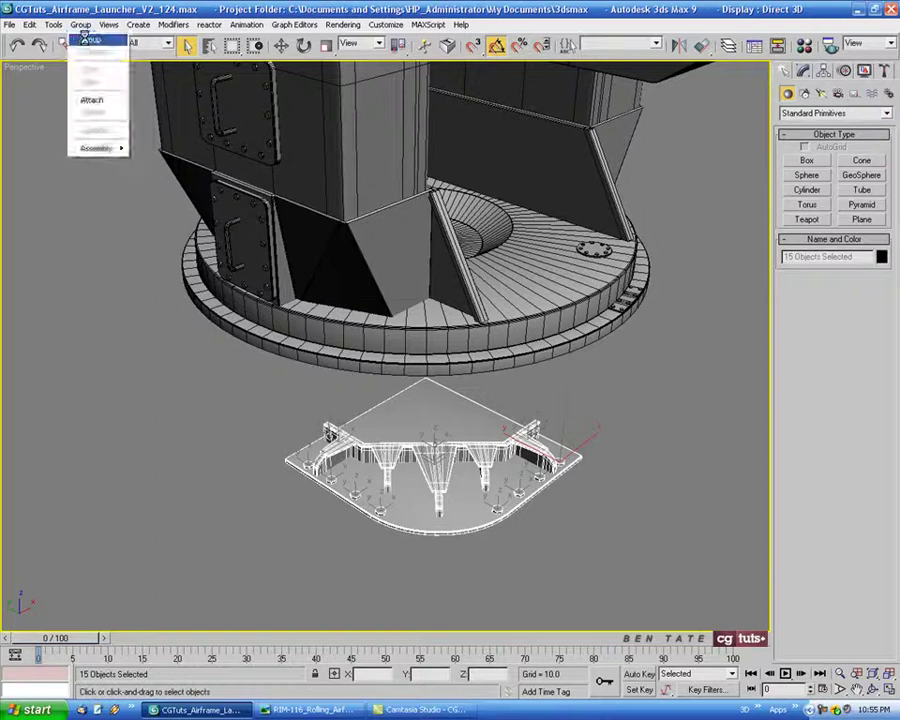
Group the selected corner plate parts under the name Corner.
{"action": "left_click", "coordinate": [88, 34]}
{"action": "type", "text": "Corner"}
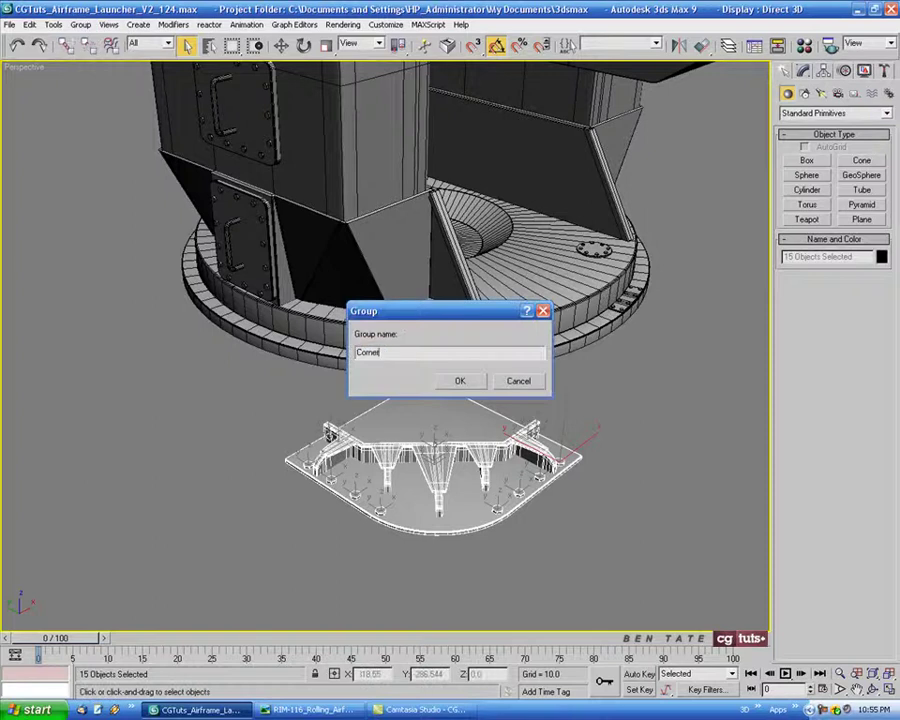
{"action": "left_click", "coordinate": [461, 378]}
{"action": "middle_click_drag", "start_coordinate": [614, 368], "coordinate": [614, 393], "text": "alt"}
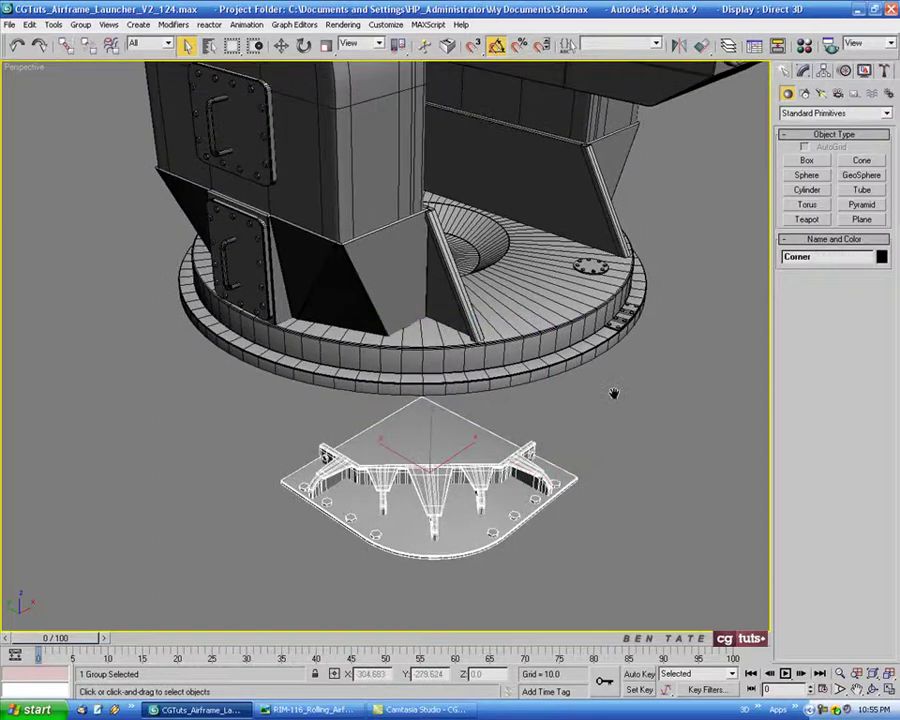
Examine from above how the corner group sits relative to the round launcher base.
{"action": "key", "text": "alt+w"}
{"action": "right_click", "coordinate": [258, 193]}
{"action": "key", "text": "alt+w"}
{"action": "scroll", "coordinate": [398, 291], "scroll_direction": "down", "scroll_amount": 10}
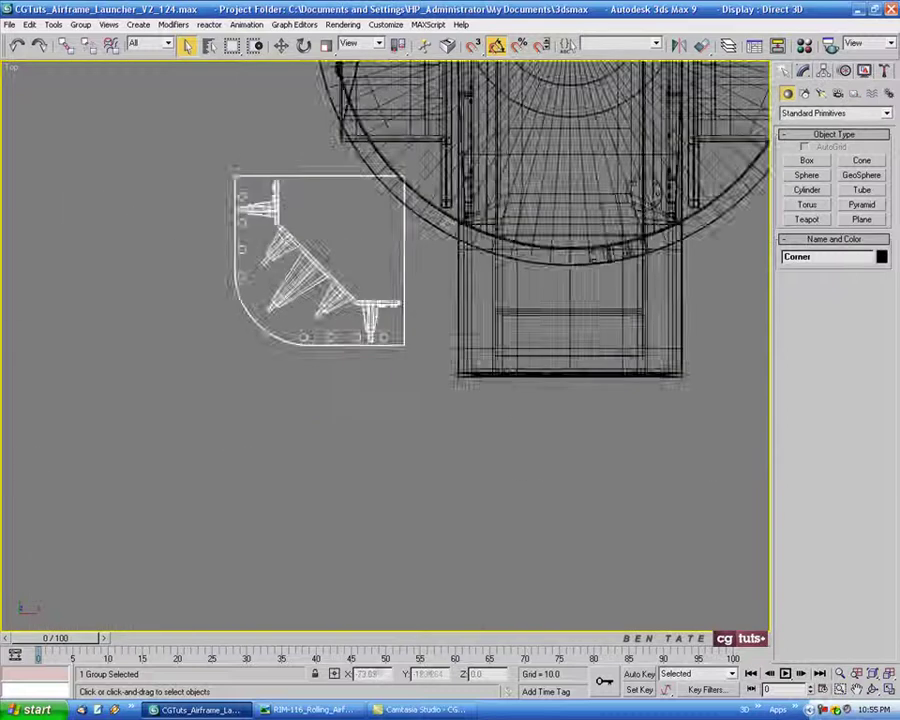
{"action": "middle_click_drag", "start_coordinate": [460, 235], "coordinate": [407, 411]}
{"action": "scroll", "coordinate": [407, 411], "scroll_direction": "up", "scroll_amount": 1}
{"action": "scroll", "coordinate": [406, 412], "scroll_direction": "up", "scroll_amount": 4}
{"action": "scroll", "coordinate": [399, 439], "scroll_direction": "down", "scroll_amount": 2}
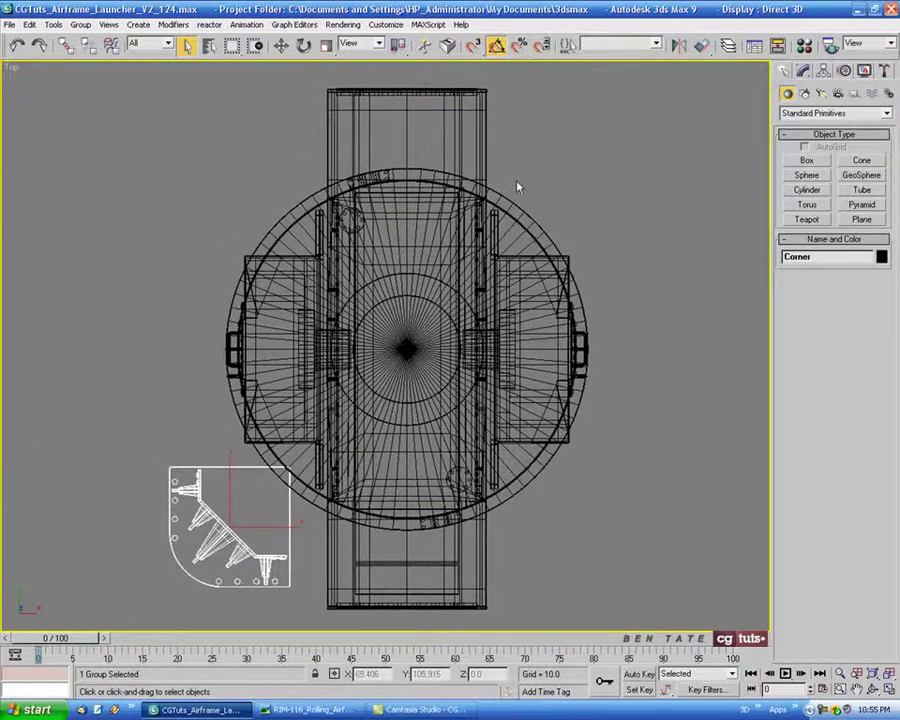
{"action": "middle_click_drag", "start_coordinate": [613, 239], "coordinate": [596, 242]}
{"action": "middle_click_drag", "start_coordinate": [634, 479], "coordinate": [629, 481]}
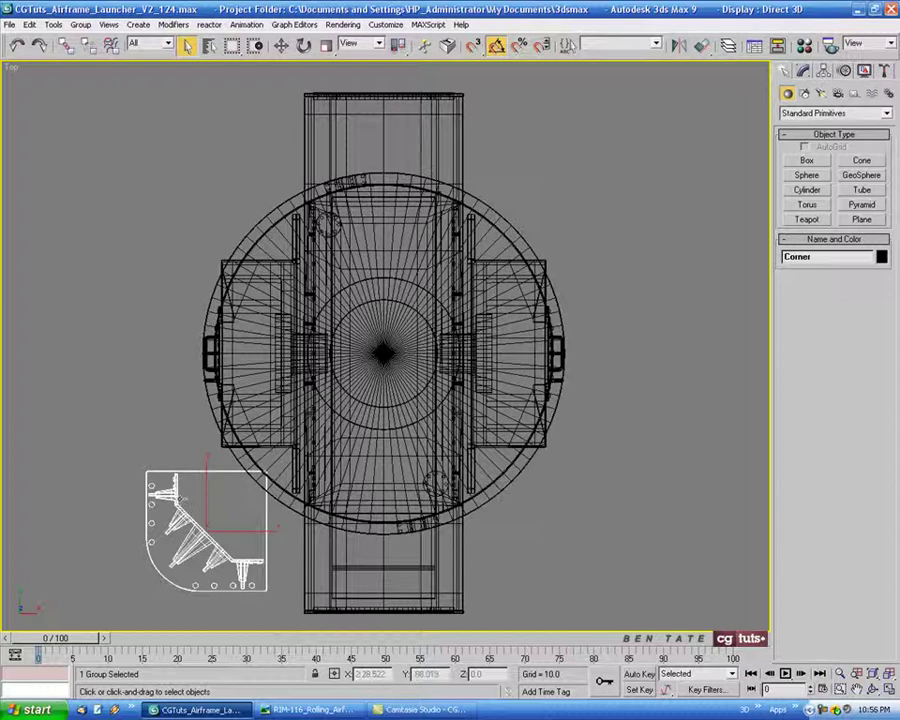
{"action": "middle_click_drag", "start_coordinate": [579, 304], "coordinate": [570, 309]}
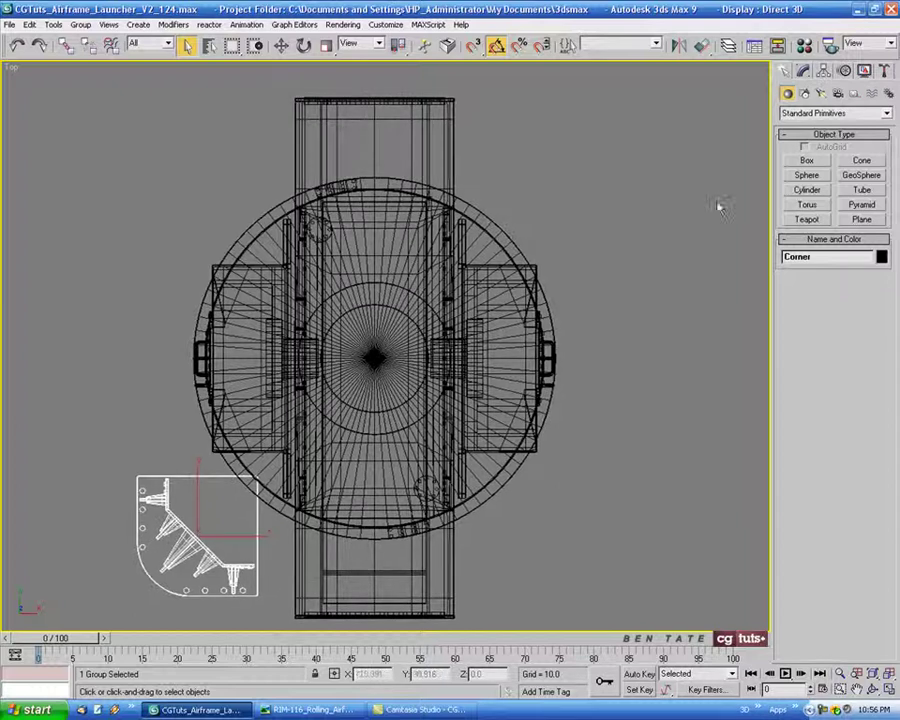
Move only the corner group's pivot to absolute world X 0.0 and Y 0.0, leaving pivot editing off.
{"action": "left_click", "coordinate": [822, 71]}
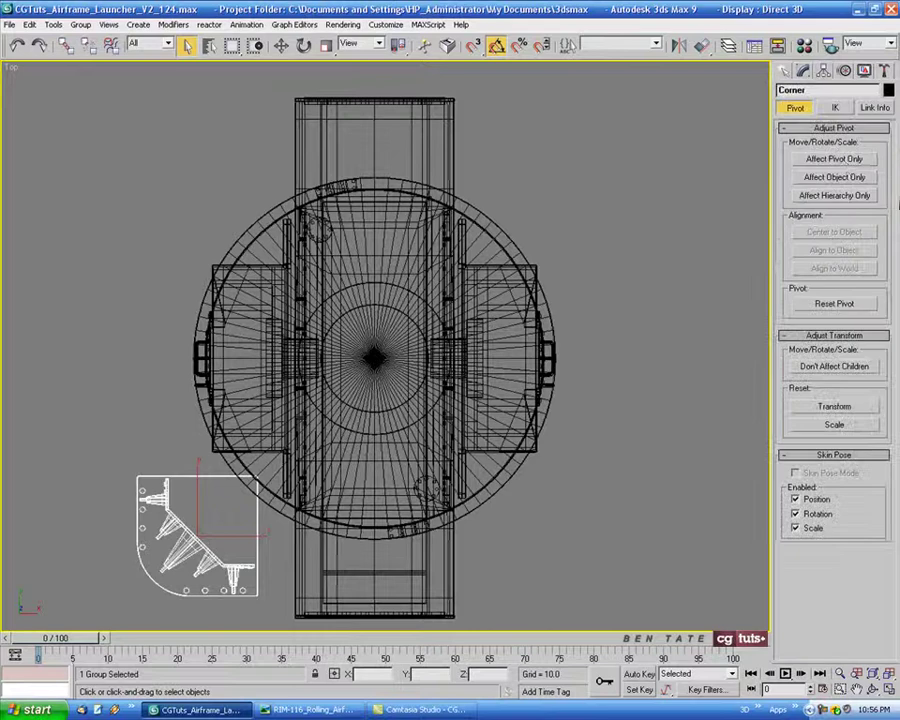
{"action": "left_click", "coordinate": [852, 159]}
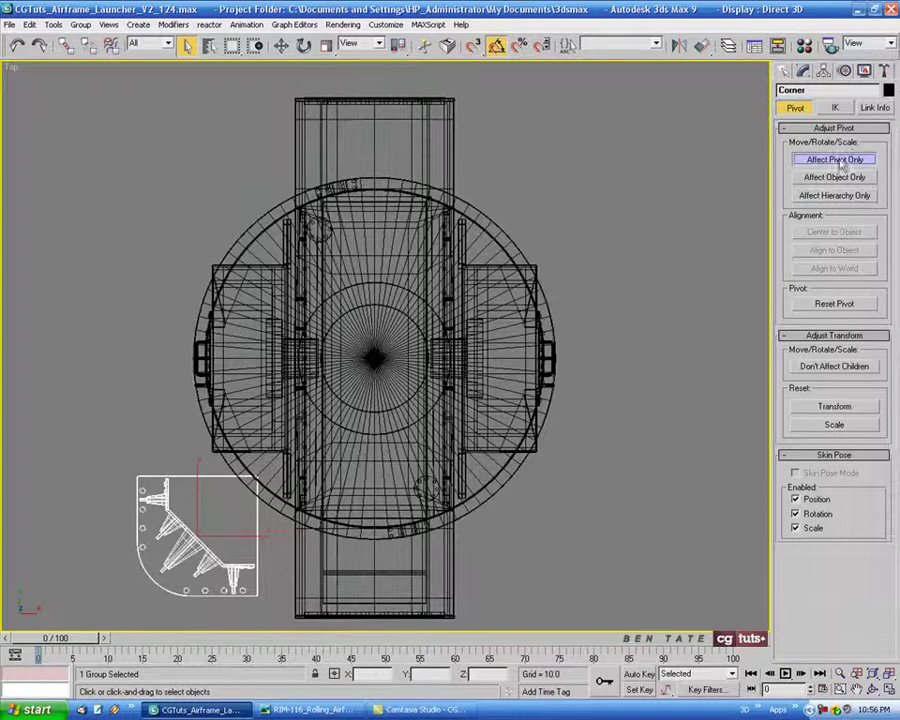
{"action": "left_click", "coordinate": [281, 50]}
{"action": "right_click", "coordinate": [281, 47]}
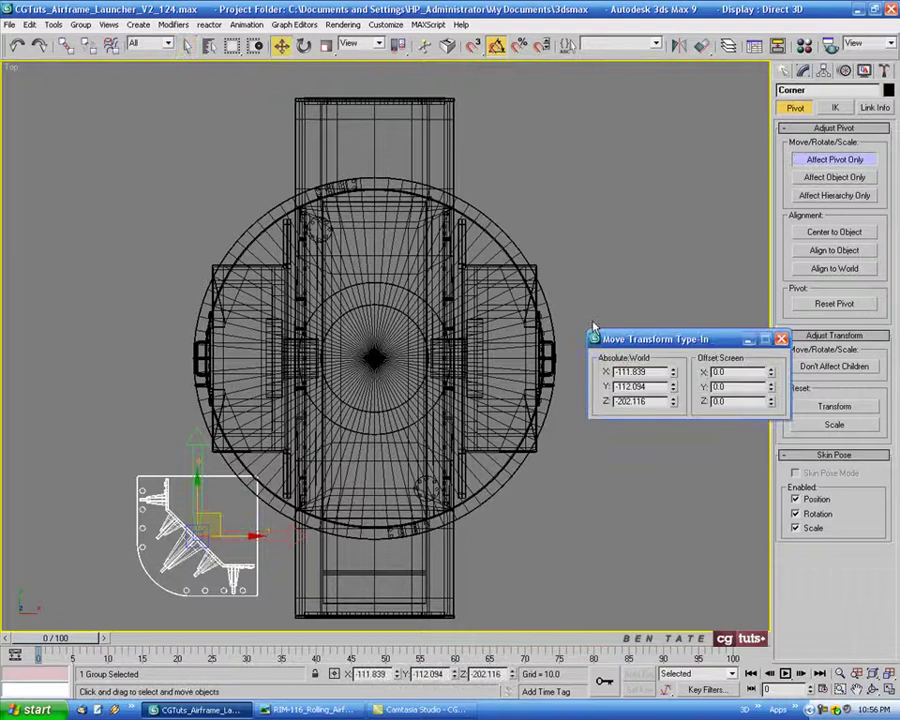
{"action": "right_click", "coordinate": [673, 372]}
{"action": "right_click", "coordinate": [674, 387]}
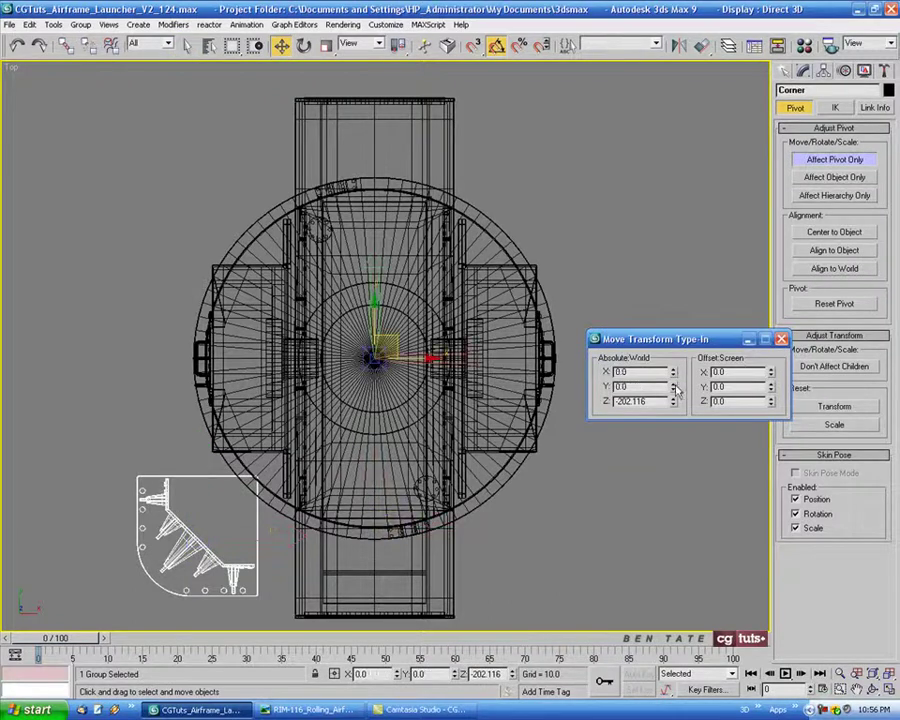
{"action": "left_click", "coordinate": [781, 339]}
{"action": "middle_click_drag", "start_coordinate": [657, 227], "coordinate": [650, 227]}
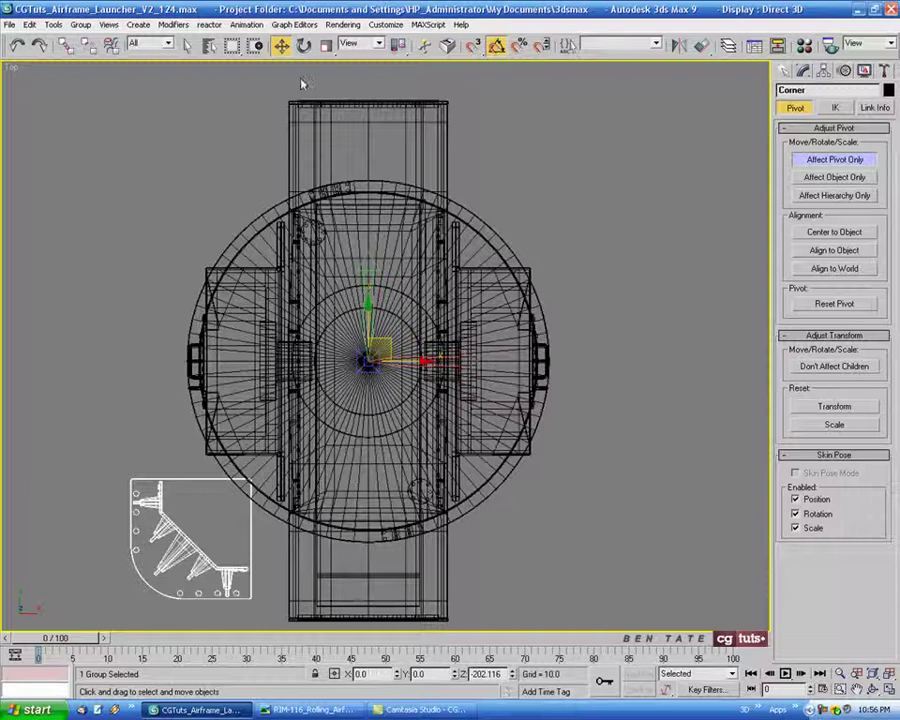
{"action": "left_click", "coordinate": [838, 160]}
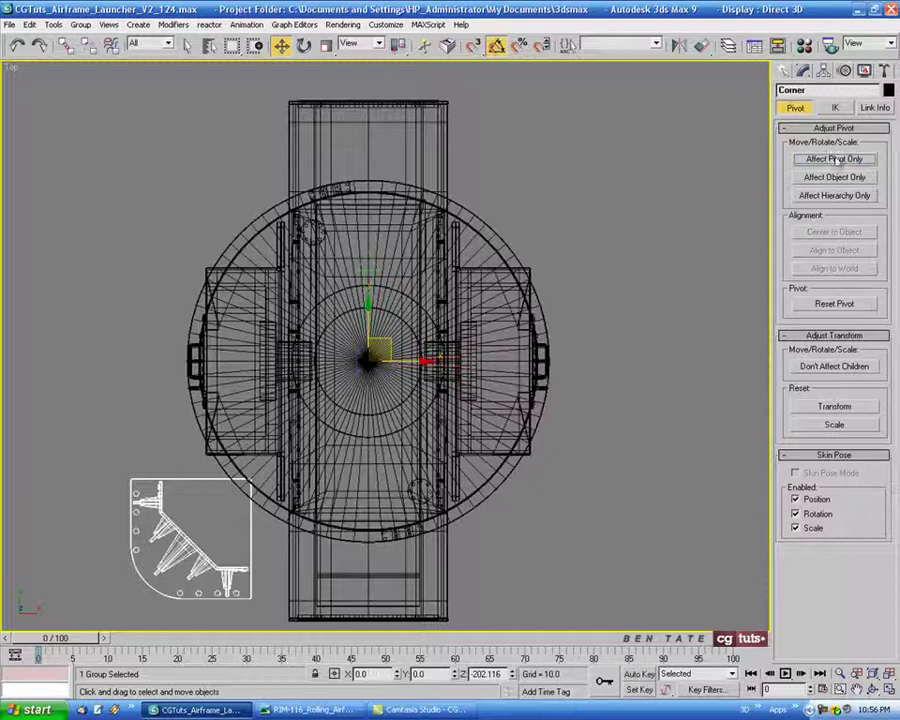
Align the corner group's pivot to the world with Affect Pivot Only, and leave pivot editing.
{"action": "left_click", "coordinate": [304, 46]}
{"action": "middle_click_drag", "start_coordinate": [557, 369], "coordinate": [549, 372]}
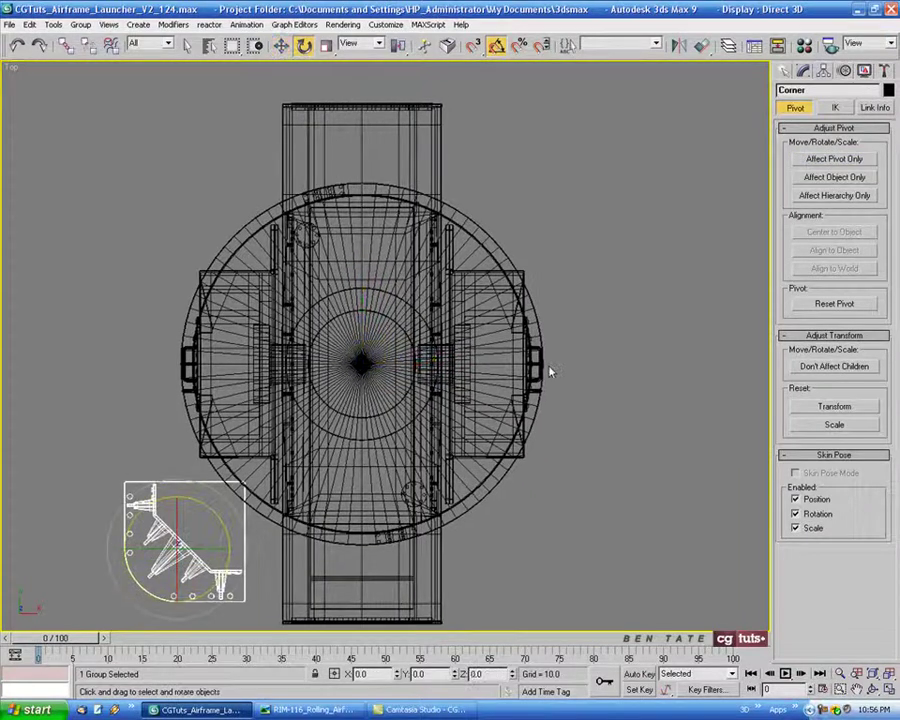
{"action": "left_click", "coordinate": [853, 161]}
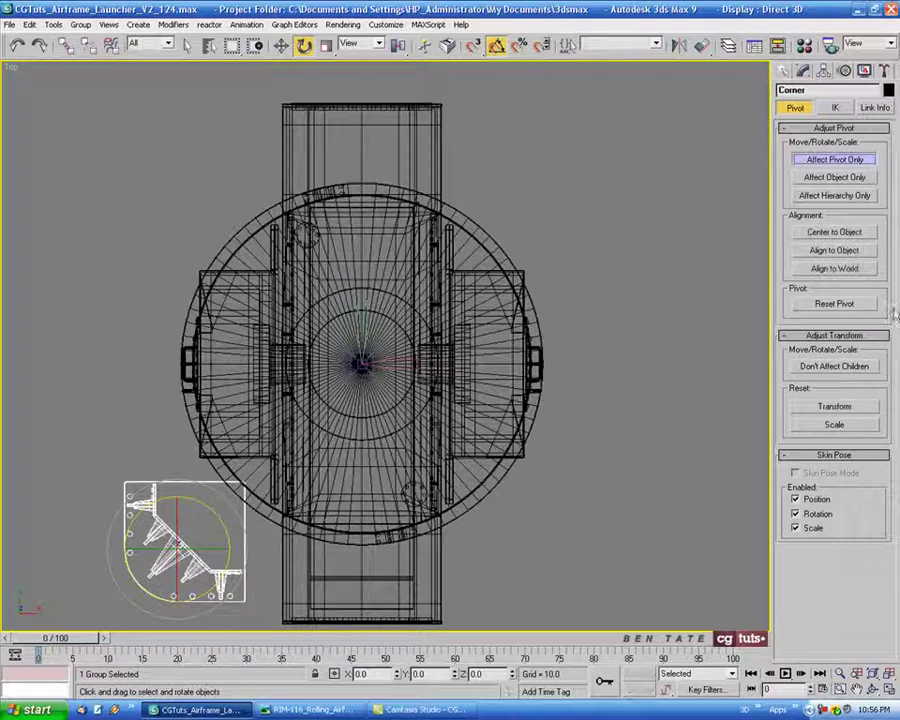
{"action": "left_click", "coordinate": [840, 269]}
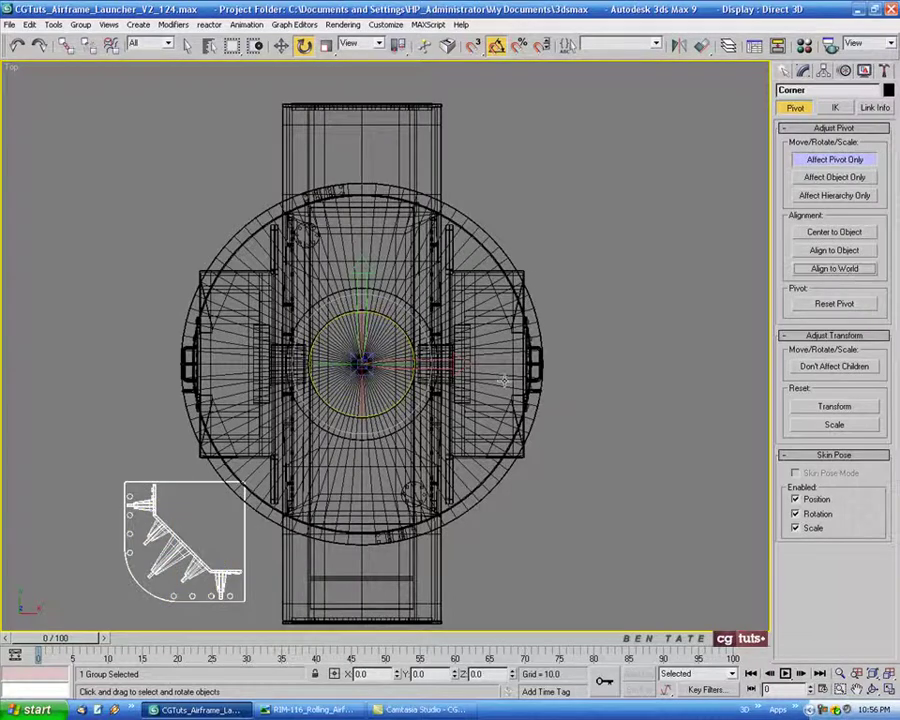
{"action": "middle_click_drag", "start_coordinate": [520, 377], "coordinate": [533, 379]}
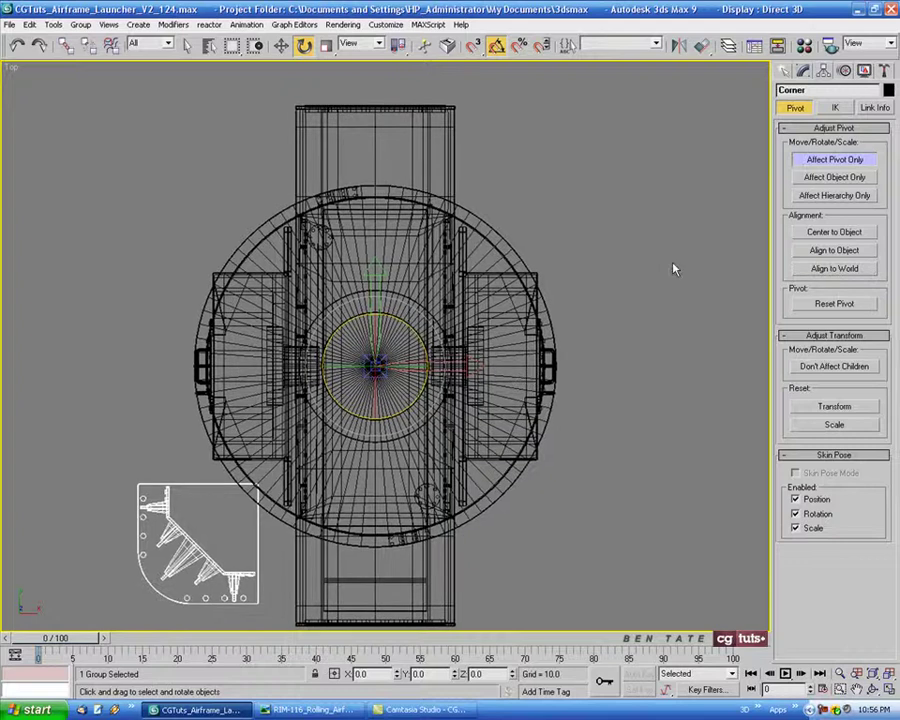
{"action": "left_click", "coordinate": [830, 159]}
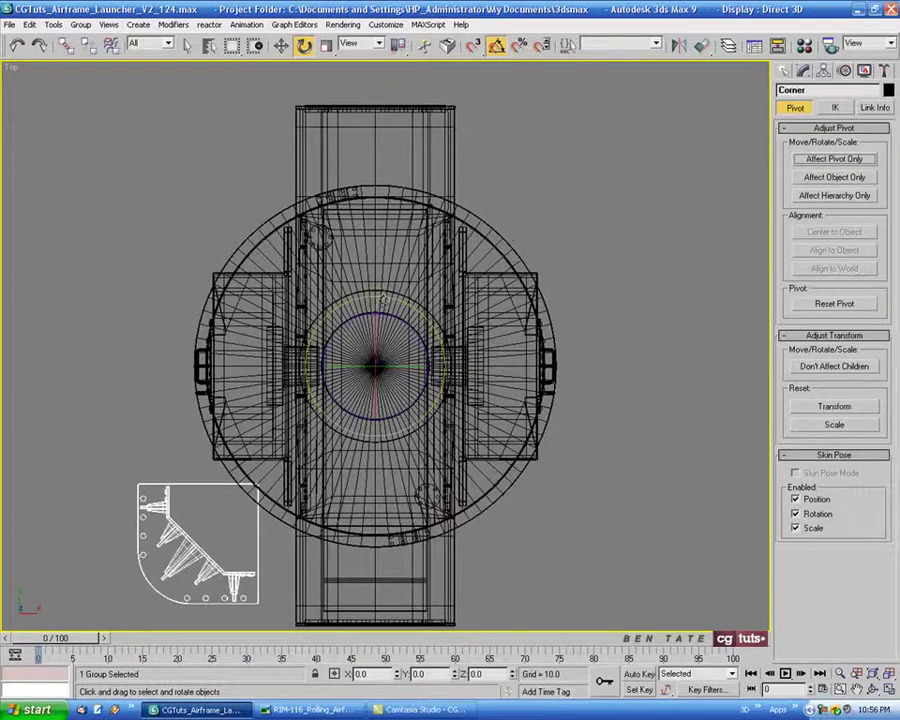
Rotate the corner group -180 degrees about Z around the launcher's centre.
{"action": "left_click_drag", "start_coordinate": [378, 299], "coordinate": [503, 324]}
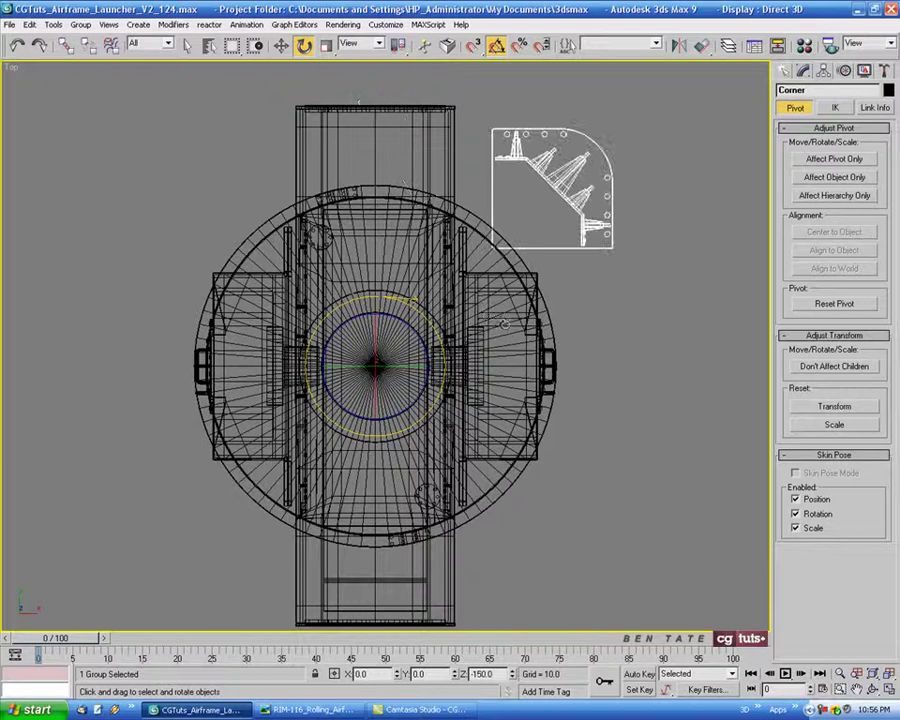
{"action": "middle_click_drag", "start_coordinate": [703, 216], "coordinate": [696, 226]}
{"action": "middle_click_drag", "start_coordinate": [625, 294], "coordinate": [611, 307]}
Add the round base disc to the corner group selection and hide all unselected objects.
{"action": "key", "text": "alt+w"}
{"action": "right_click", "coordinate": [665, 559]}
{"action": "key", "text": "alt+w"}
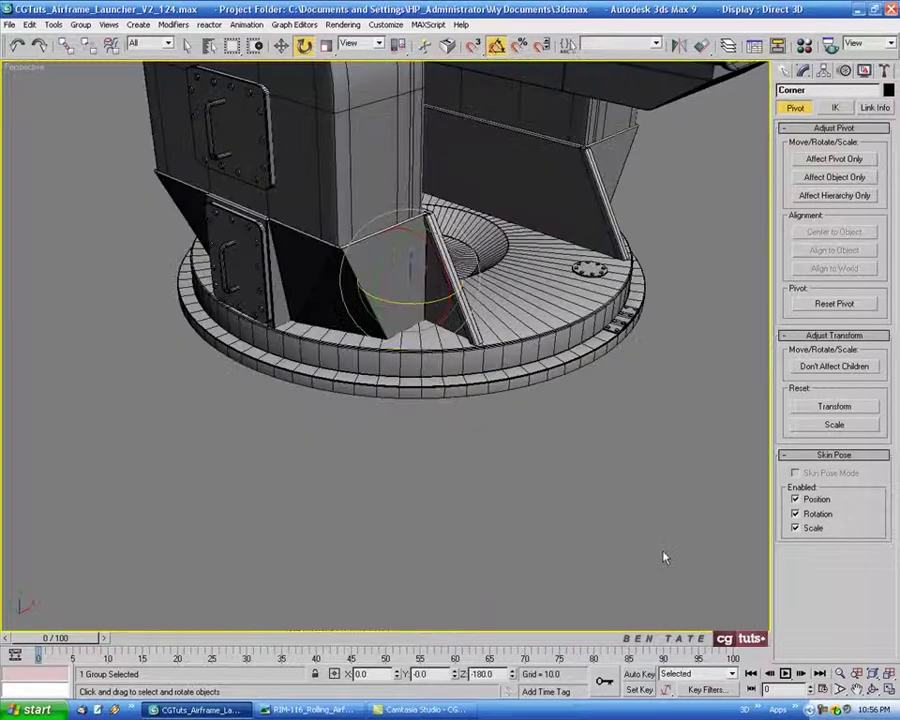
{"action": "key", "text": "z"}
{"action": "middle_click_drag", "start_coordinate": [665, 548], "coordinate": [445, 370], "text": "alt"}
{"action": "left_click", "coordinate": [282, 46]}
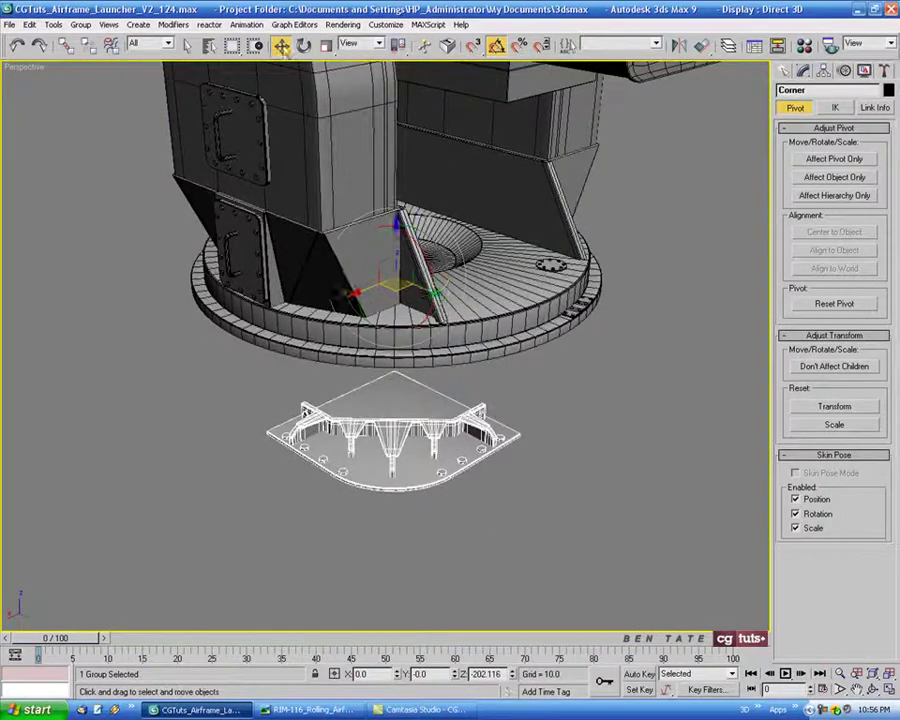
{"action": "middle_click_drag", "start_coordinate": [508, 388], "coordinate": [502, 425]}
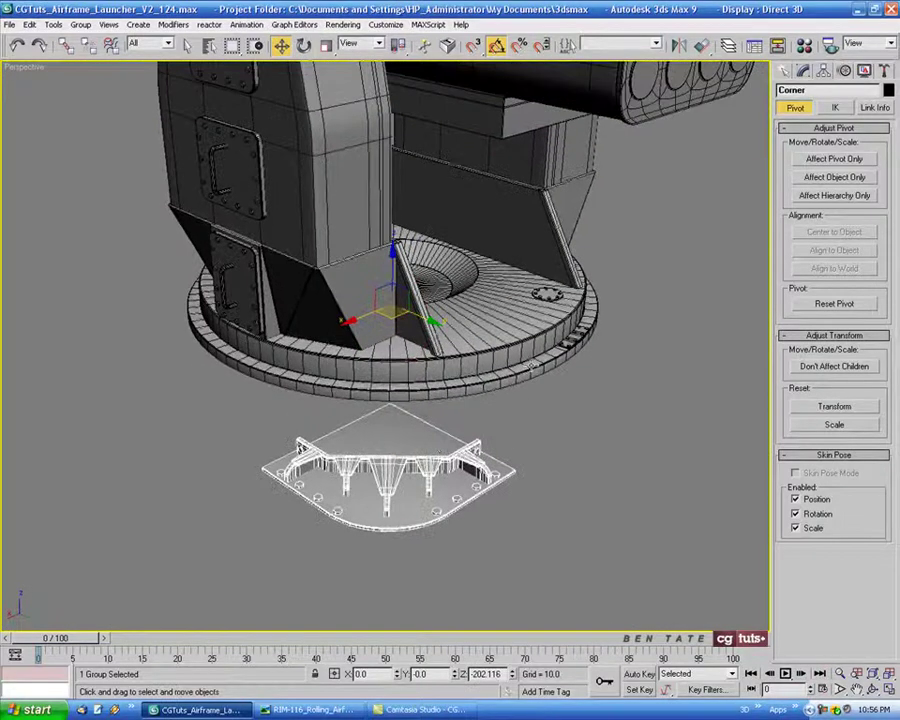
{"action": "left_click", "coordinate": [531, 366], "text": "ctrl"}
{"action": "middle_click_drag", "start_coordinate": [560, 442], "coordinate": [435, 396]}
{"action": "right_click", "coordinate": [384, 370]}
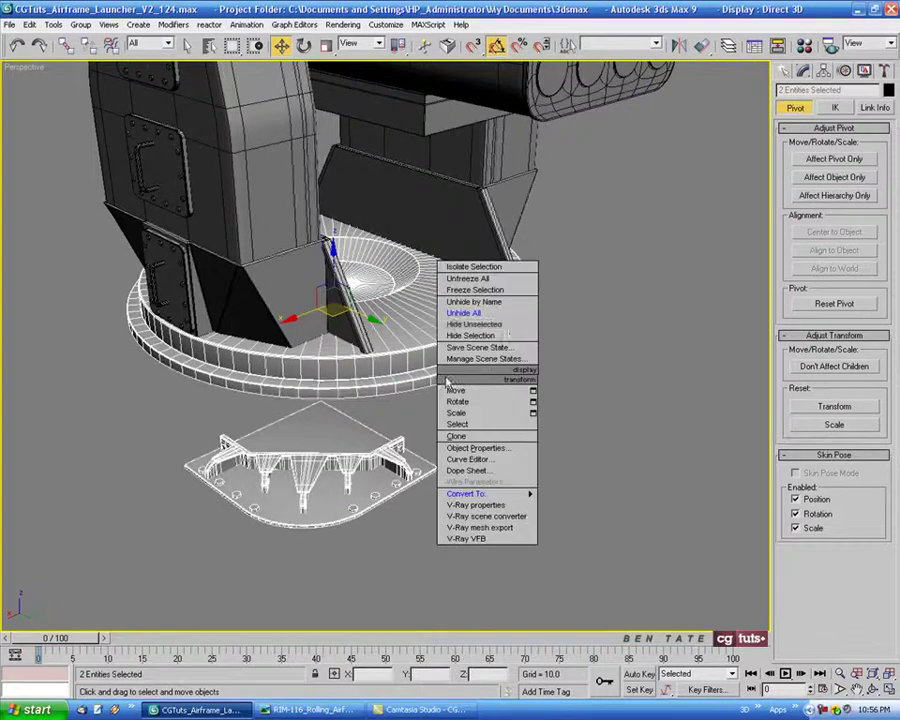
{"action": "left_click", "coordinate": [512, 325]}
Clear the selection and frame the corner plate and nearby disc quadrant from above, with the grid axes displayed.
{"action": "key", "text": "alt+w"}
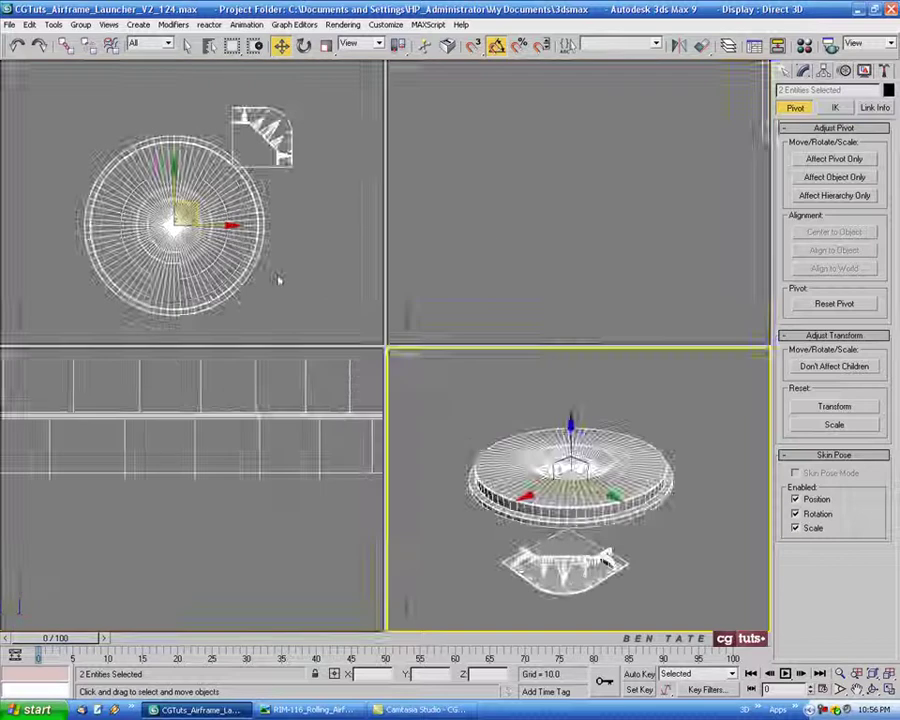
{"action": "middle_click", "coordinate": [277, 281]}
{"action": "key", "text": "alt+w"}
{"action": "middle_click_drag", "start_coordinate": [449, 345], "coordinate": [449, 352]}
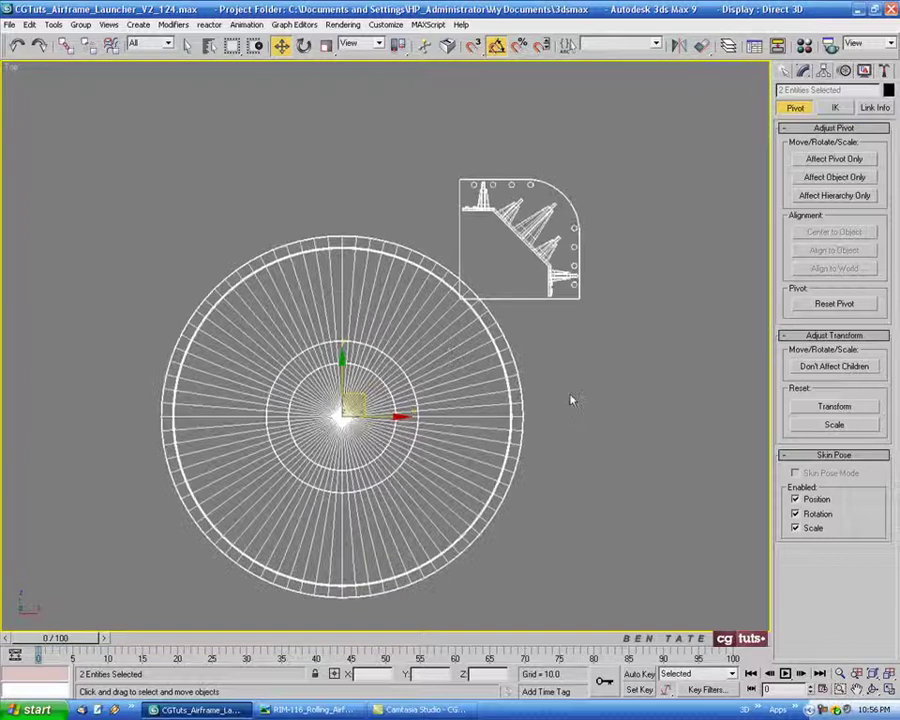
{"action": "left_click", "coordinate": [572, 395]}
{"action": "middle_click_drag", "start_coordinate": [573, 393], "coordinate": [588, 379]}
{"action": "left_click", "coordinate": [838, 674]}
{"action": "mouse_move", "coordinate": [500, 225]}
{"action": "left_mouse_down"}
{"action": "mouse_move", "coordinate": [500, 213]}
{"action": "mouse_move", "coordinate": [500, 243]}
{"action": "mouse_move", "coordinate": [505, 228]}
{"action": "left_mouse_up"}
{"action": "middle_click_drag", "start_coordinate": [505, 228], "coordinate": [471, 250]}
{"action": "left_click_drag", "start_coordinate": [471, 250], "coordinate": [468, 274]}
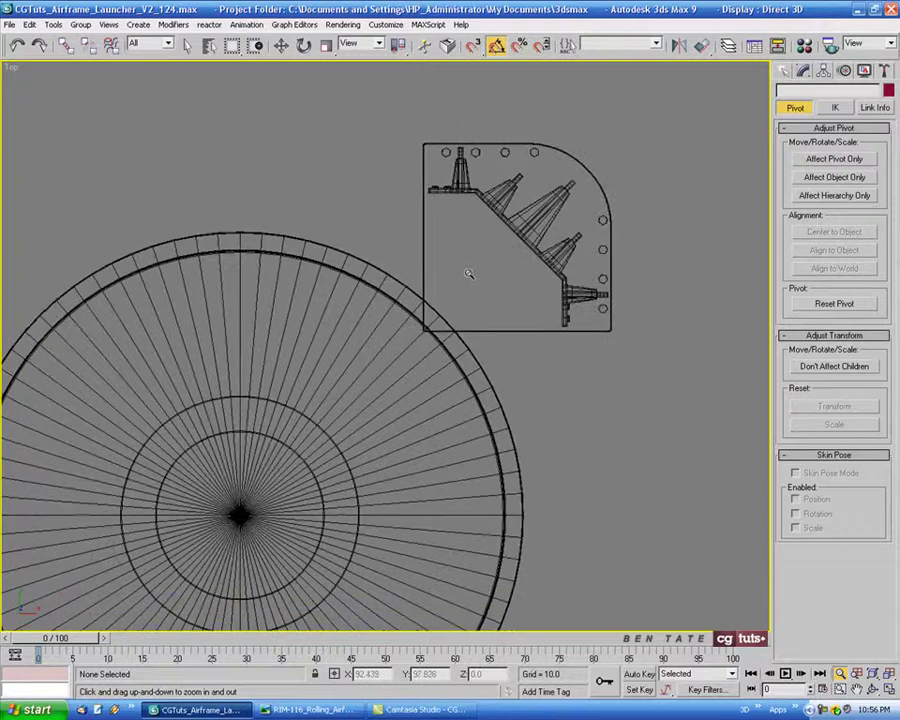
{"action": "middle_click_drag", "start_coordinate": [469, 273], "coordinate": [450, 286]}
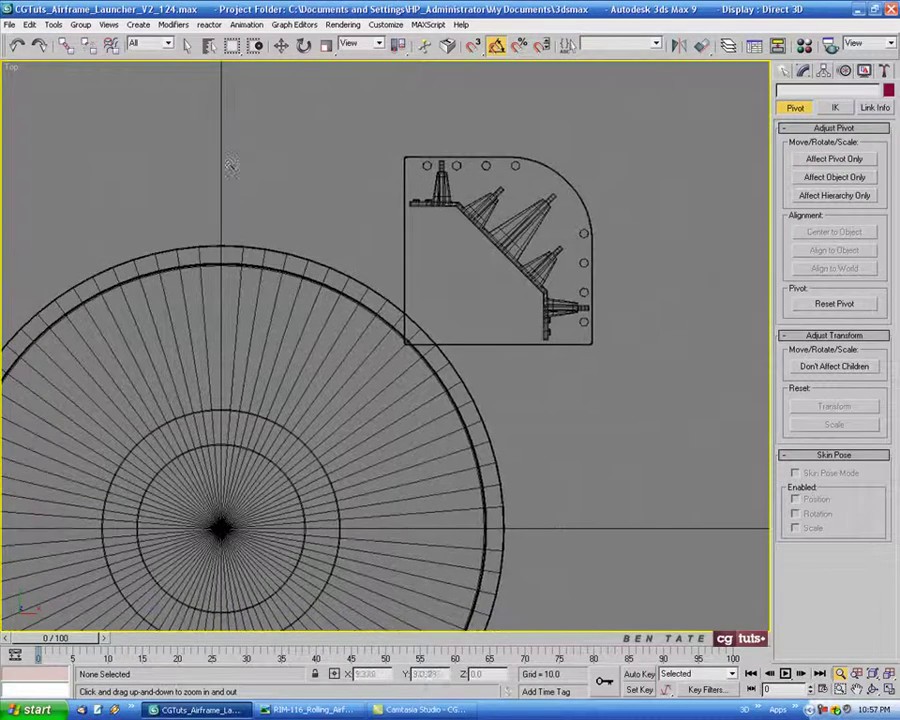
{"action": "mouse_move", "coordinate": [531, 361]}
{"action": "middle_mouse_down"}
{"action": "mouse_move", "coordinate": [534, 384]}
{"action": "mouse_move", "coordinate": [543, 373]}
{"action": "middle_mouse_up"}
{"action": "left_click_drag", "start_coordinate": [542, 374], "coordinate": [545, 360]}
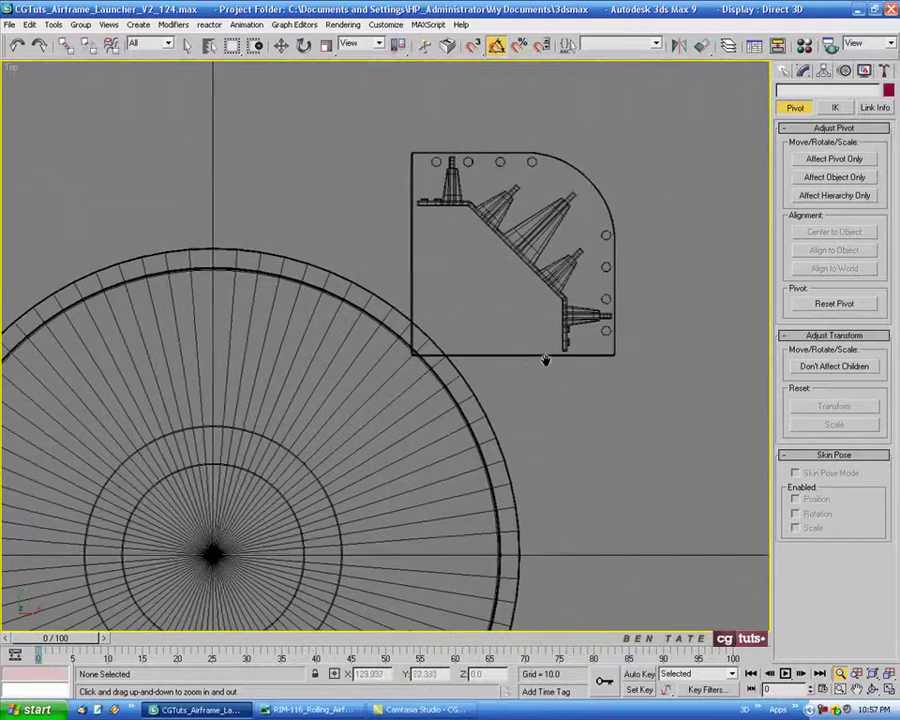
Start a Line spline on the vertical axis above the disc, with a short level segment, a downward slope and a level run to the corner plate's edge.
{"action": "left_click", "coordinate": [784, 71]}
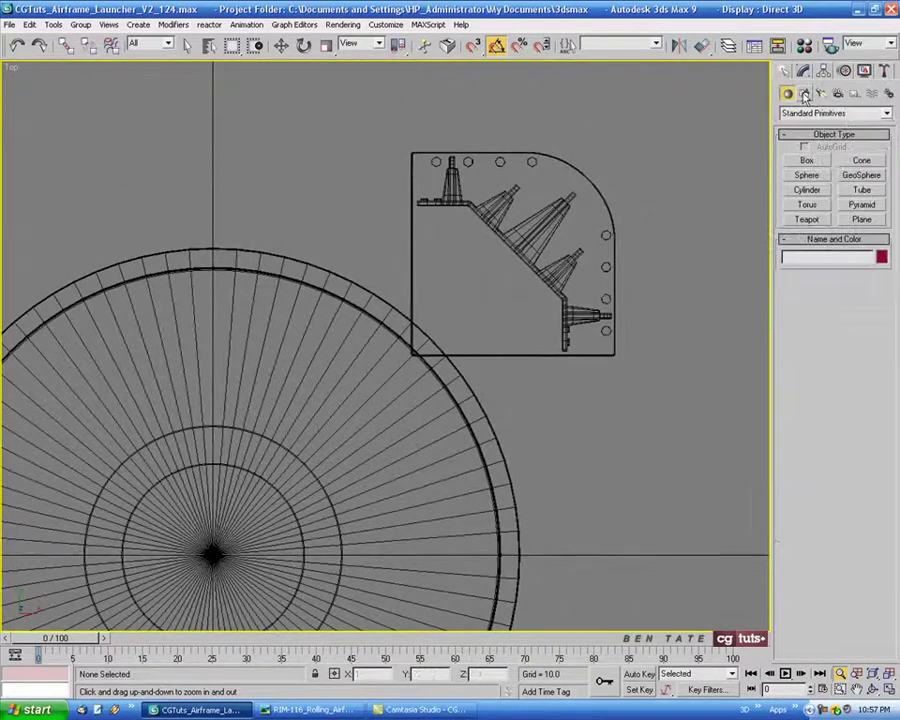
{"action": "left_click", "coordinate": [804, 93]}
{"action": "left_click", "coordinate": [806, 174]}
{"action": "middle_click_drag", "start_coordinate": [519, 234], "coordinate": [512, 233]}
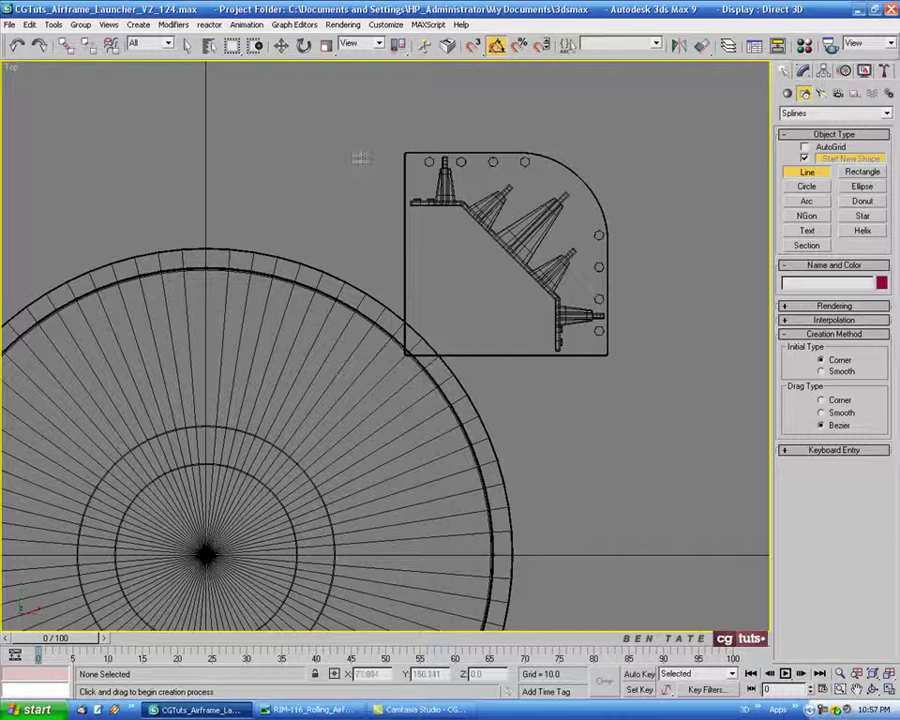
{"action": "left_click", "coordinate": [205, 158]}
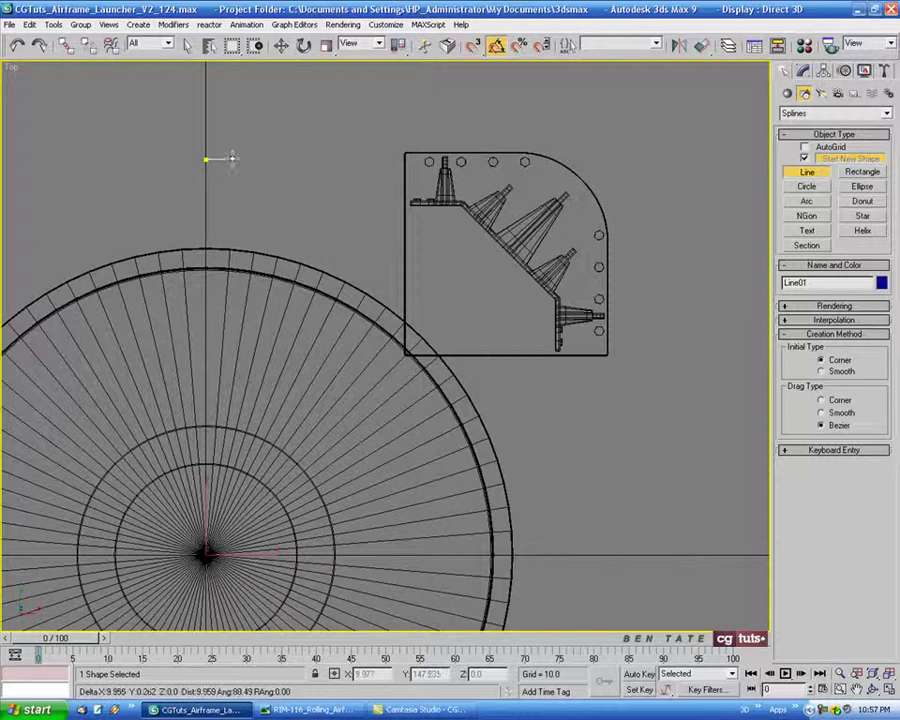
{"action": "left_click", "coordinate": [232, 158]}
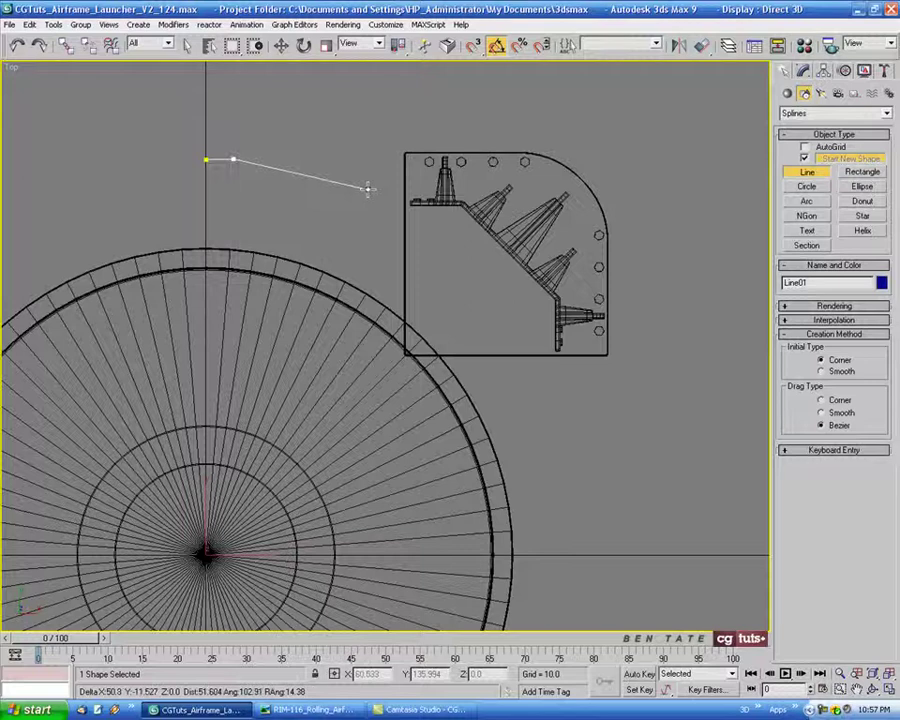
{"action": "left_click", "coordinate": [368, 188]}
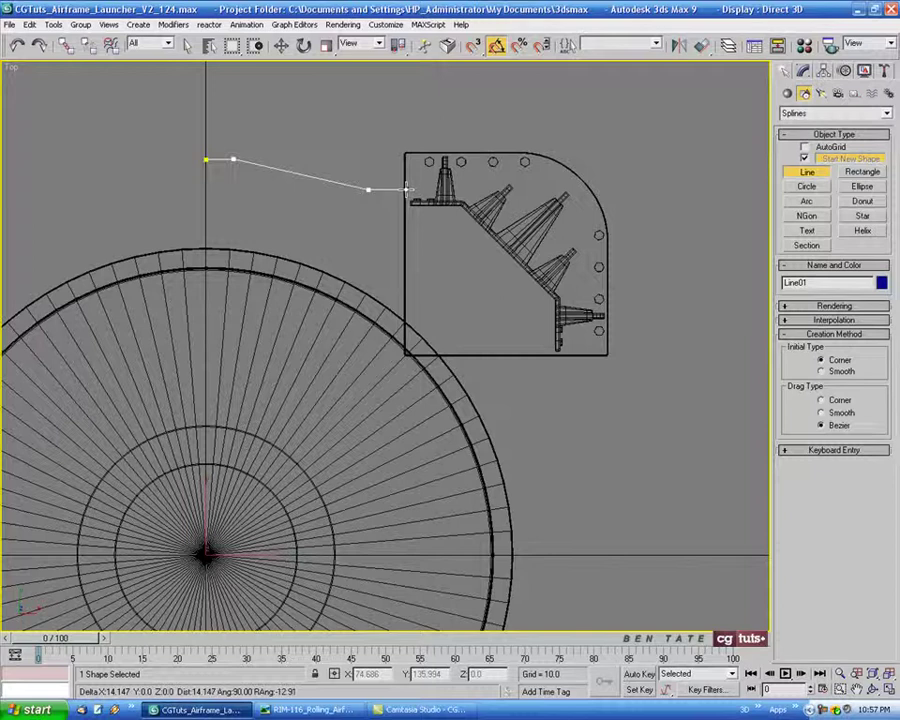
{"action": "left_click", "coordinate": [406, 189]}
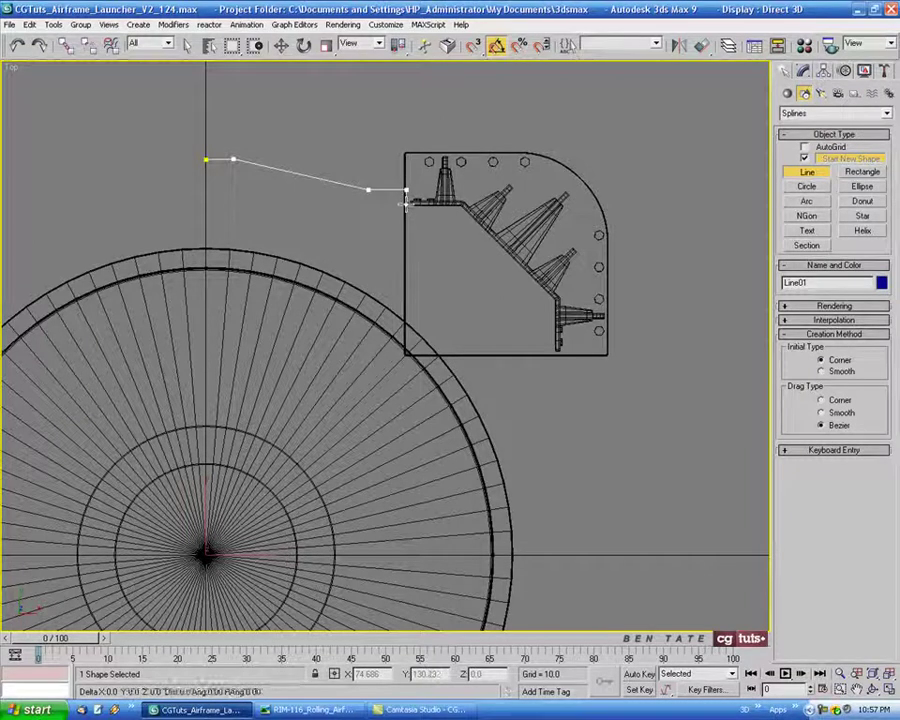
Continue the line along the bracket's inner edge, down its diagonal to the plate's lower edge, and add a short outward step.
{"action": "left_click", "coordinate": [460, 205]}
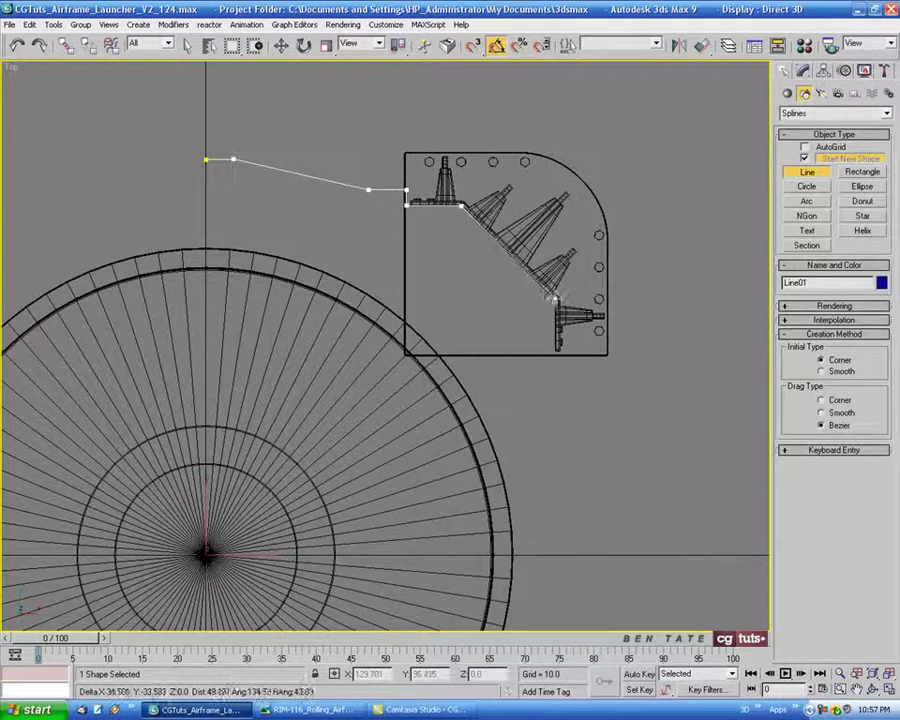
{"action": "left_click", "coordinate": [554, 296]}
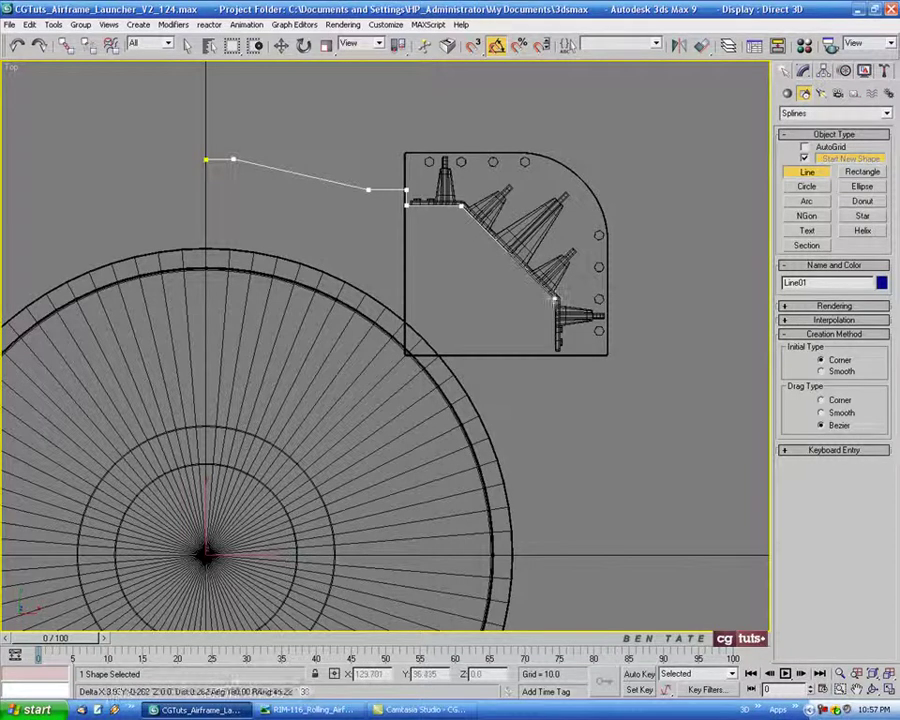
{"action": "left_click", "coordinate": [554, 356]}
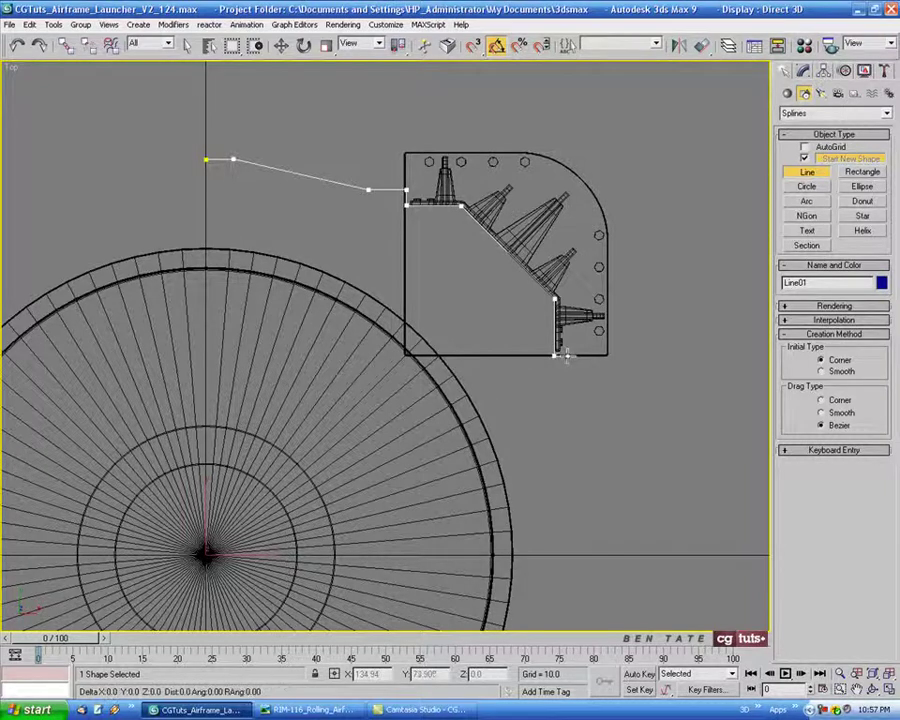
{"action": "left_click", "coordinate": [567, 357]}
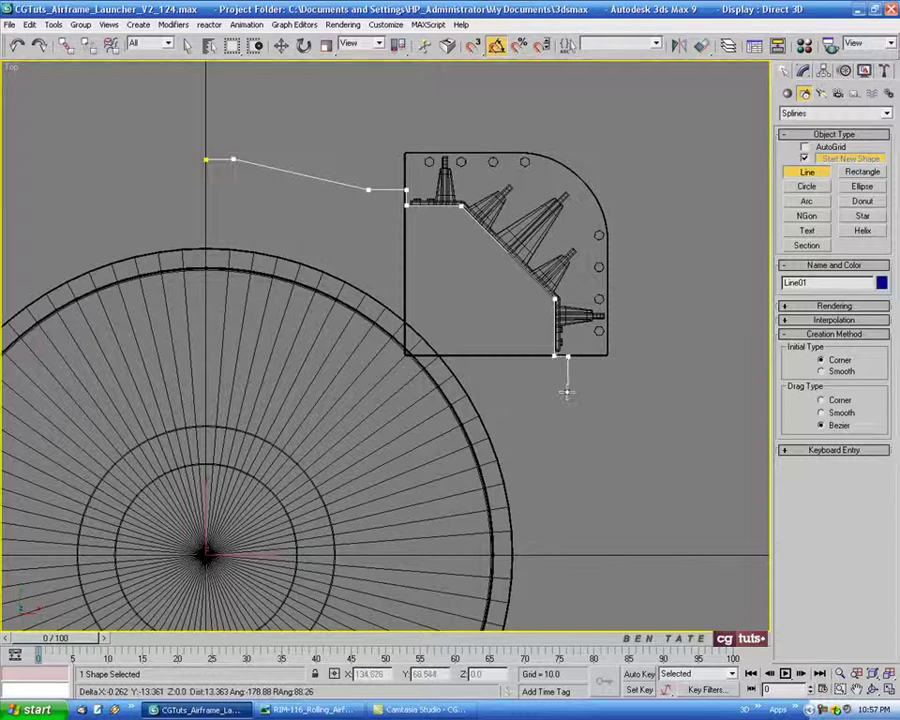
Continue the line down and outward to the horizontal axis, return to the disc's centre, and close the spline at its starting point.
{"action": "left_click", "coordinate": [567, 391]}
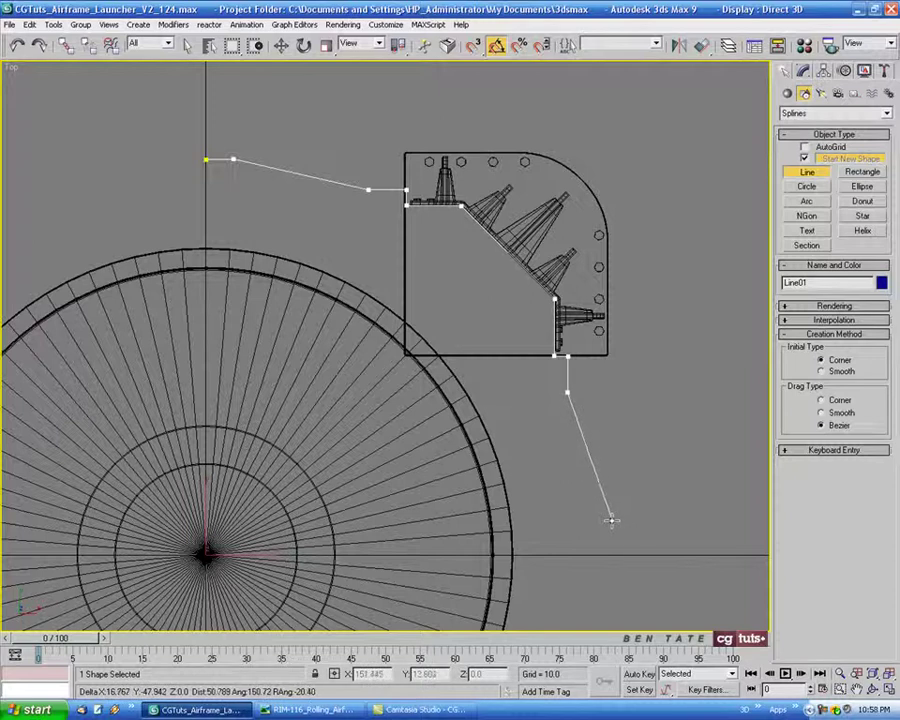
{"action": "left_click", "coordinate": [612, 526]}
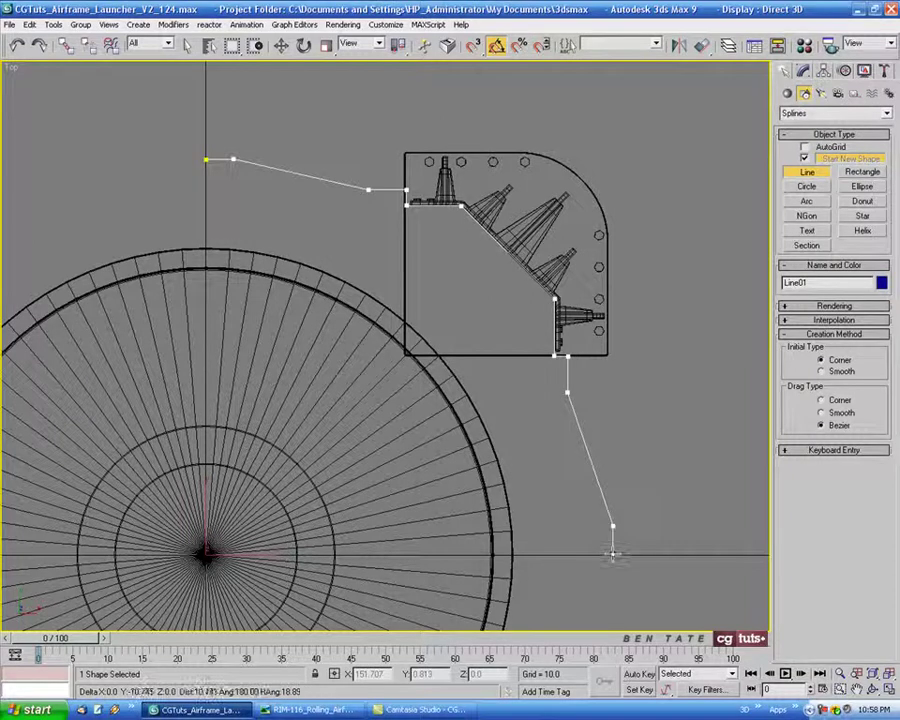
{"action": "left_click", "coordinate": [612, 553]}
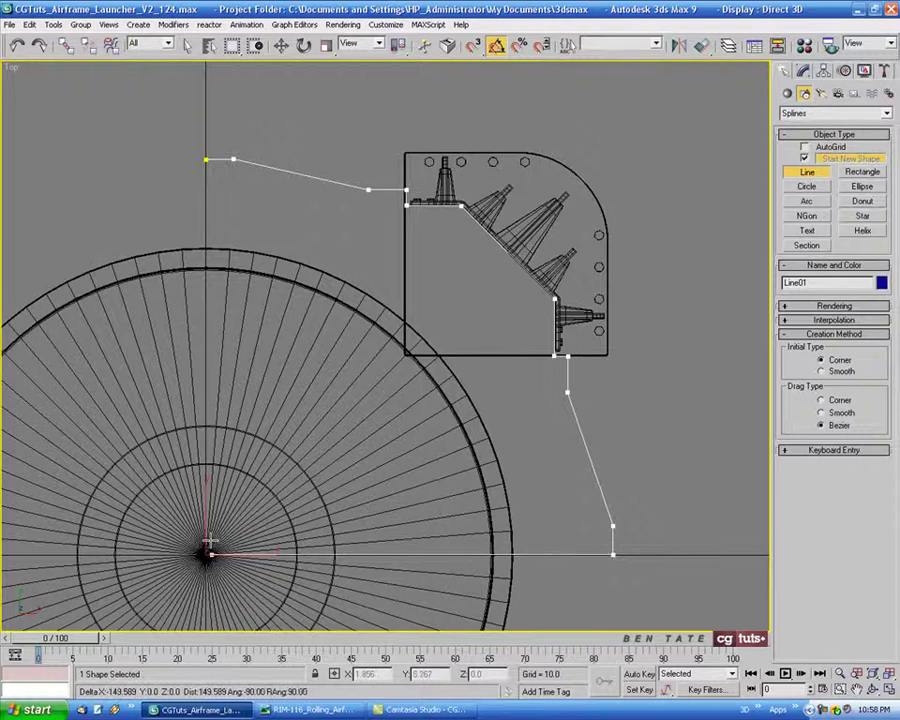
{"action": "left_click", "coordinate": [208, 551]}
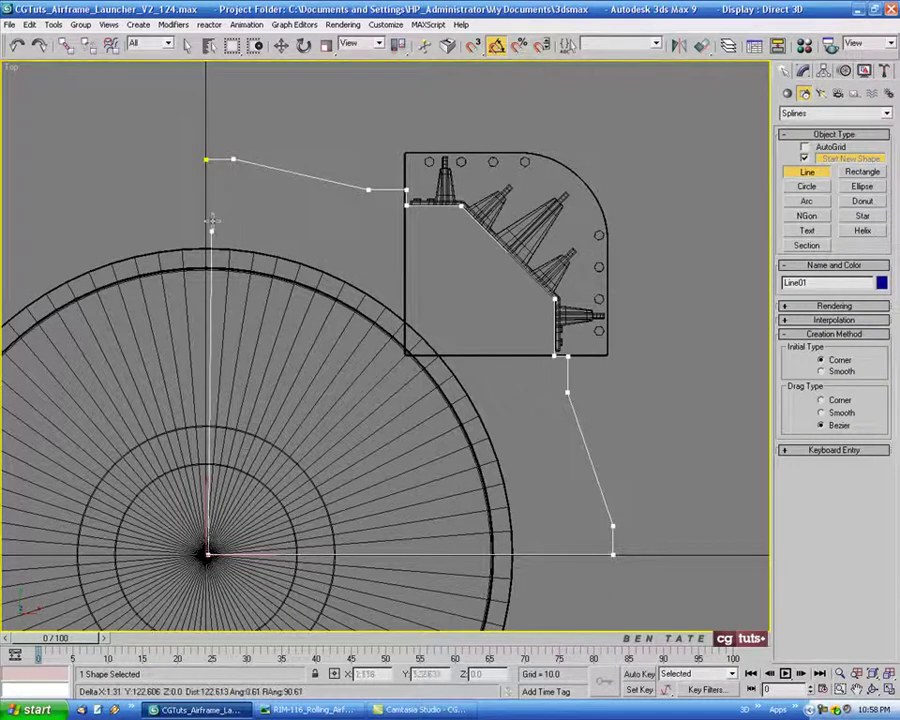
{"action": "left_click", "coordinate": [203, 158]}
{"action": "left_click", "coordinate": [423, 390]}
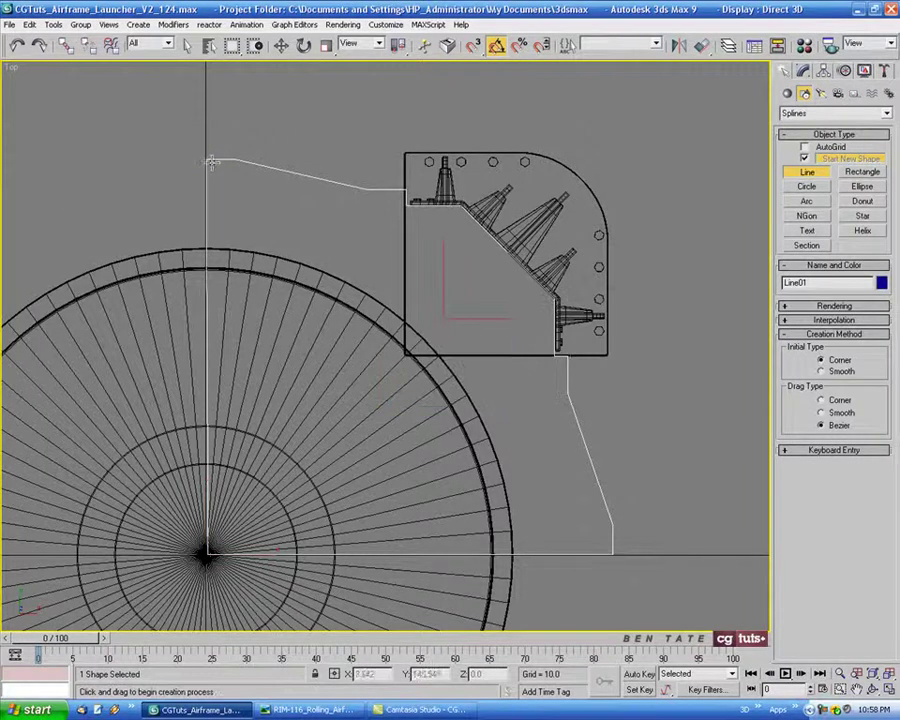
Select the round base disc and hide it.
{"action": "middle_click_drag", "start_coordinate": [390, 418], "coordinate": [372, 405]}
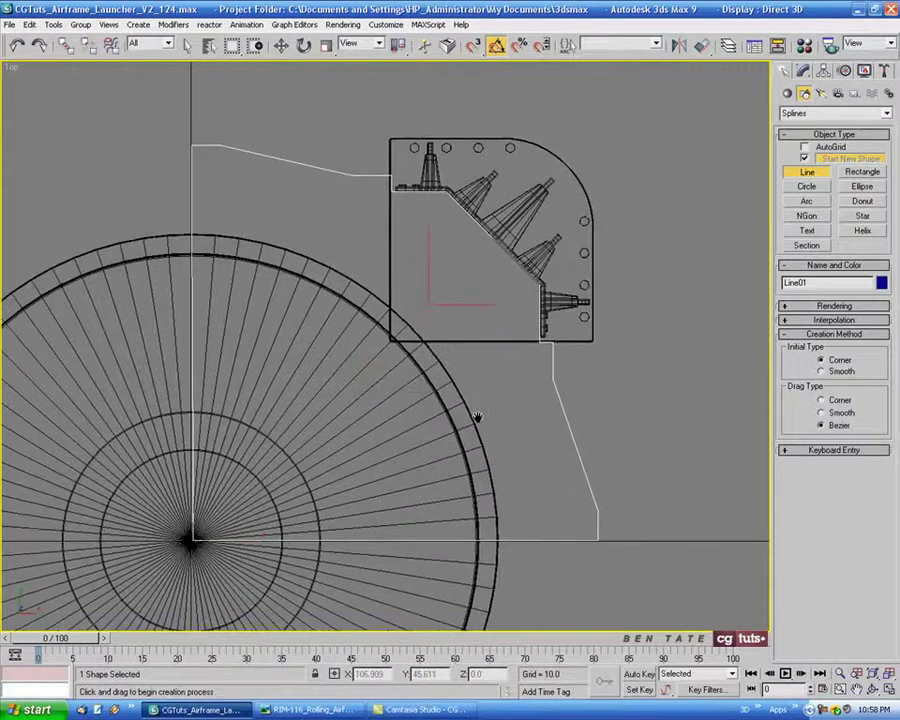
{"action": "left_click", "coordinate": [281, 47]}
{"action": "scroll", "coordinate": [378, 300], "scroll_direction": "down", "scroll_amount": 4}
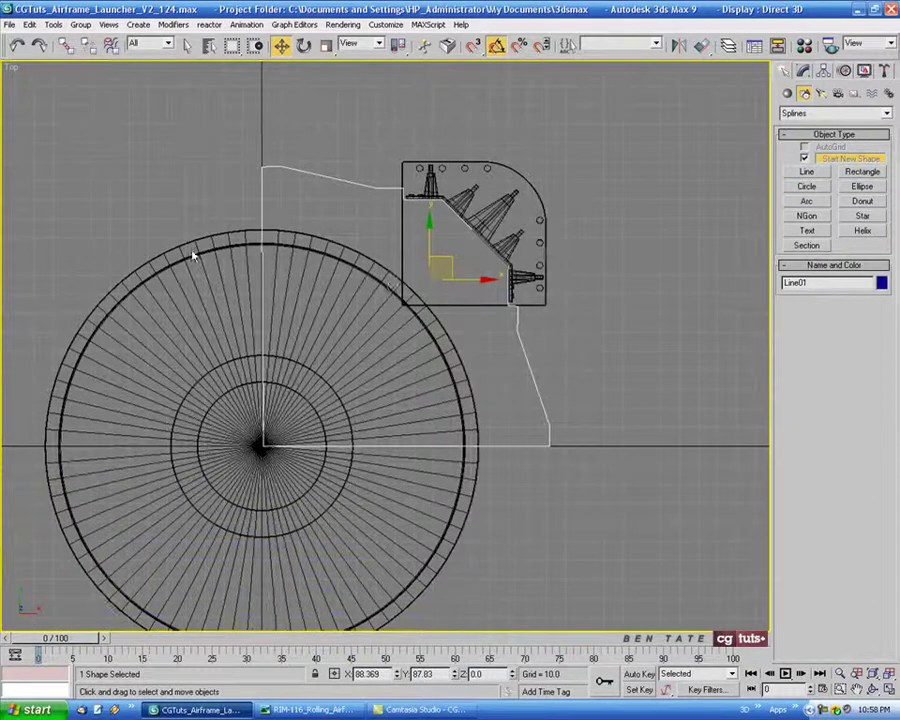
{"action": "right_click", "coordinate": [298, 240]}
{"action": "left_click", "coordinate": [240, 192]}
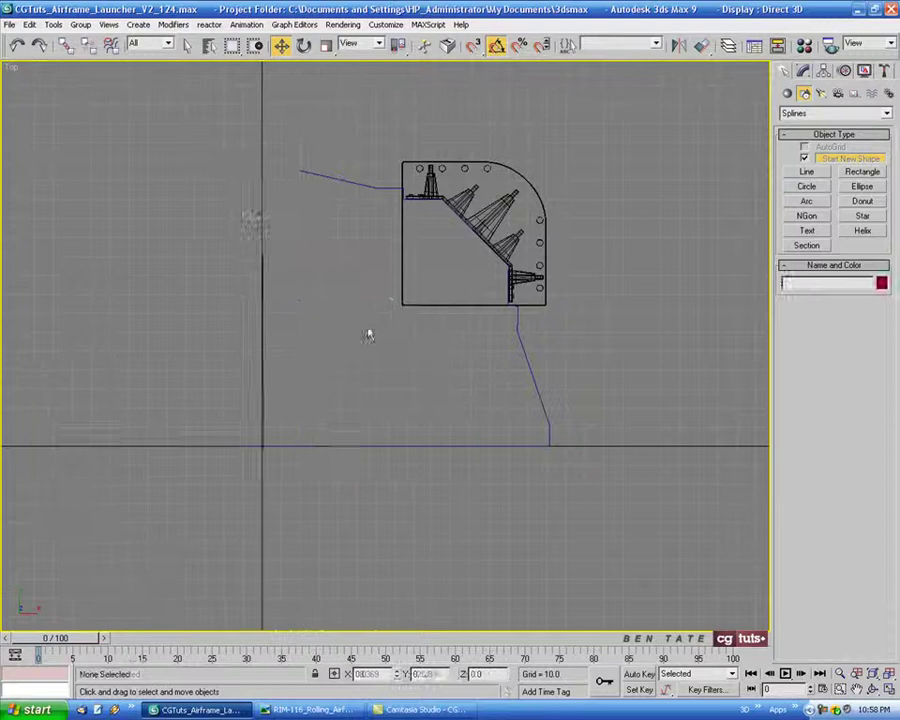
{"action": "middle_click_drag", "start_coordinate": [393, 351], "coordinate": [376, 371]}
Select the closed outline spline and enter its Vertex sub-object level.
{"action": "left_click", "coordinate": [246, 292]}
{"action": "middle_click_drag", "start_coordinate": [321, 380], "coordinate": [317, 402]}
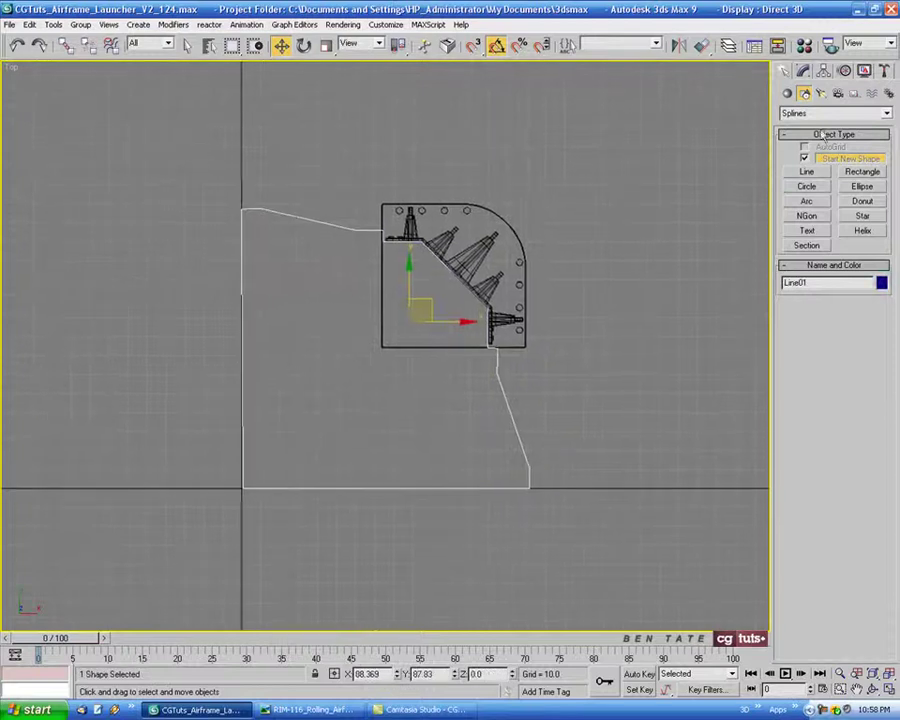
{"action": "left_click", "coordinate": [803, 72]}
{"action": "left_click", "coordinate": [786, 128]}
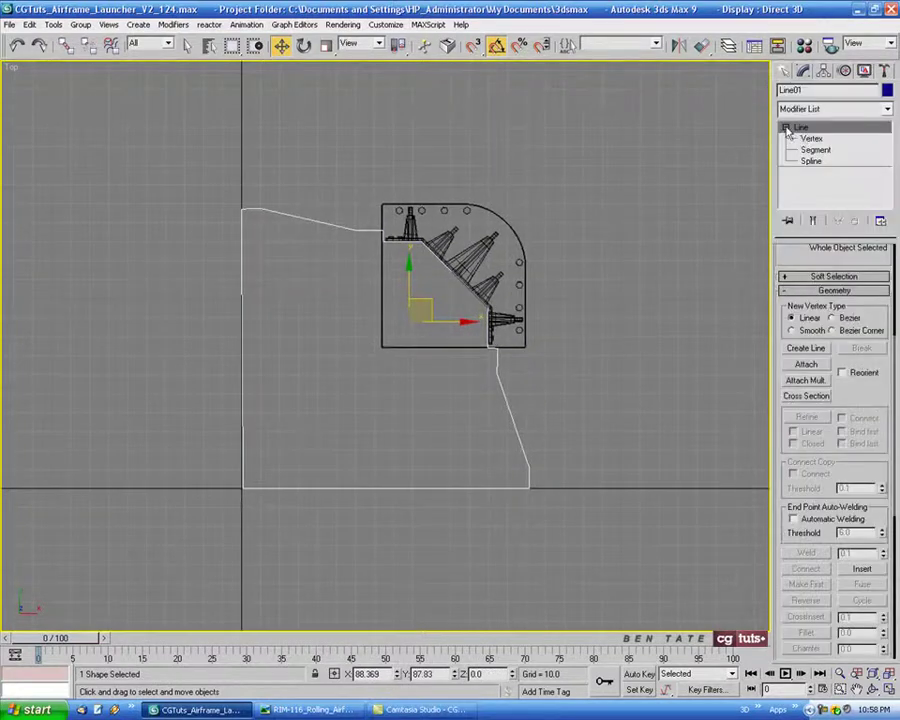
{"action": "left_click", "coordinate": [808, 139]}
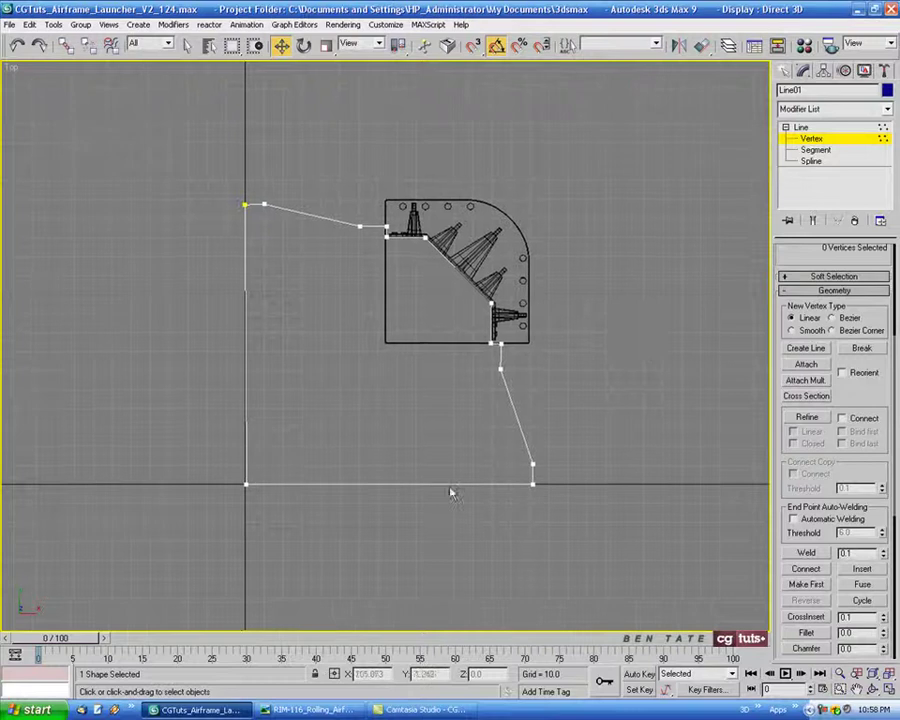
Lower the outline's second vertex to about Y 147.33 to level it with the starting vertex.
{"action": "scroll", "coordinate": [256, 246], "scroll_direction": "up", "scroll_amount": 5}
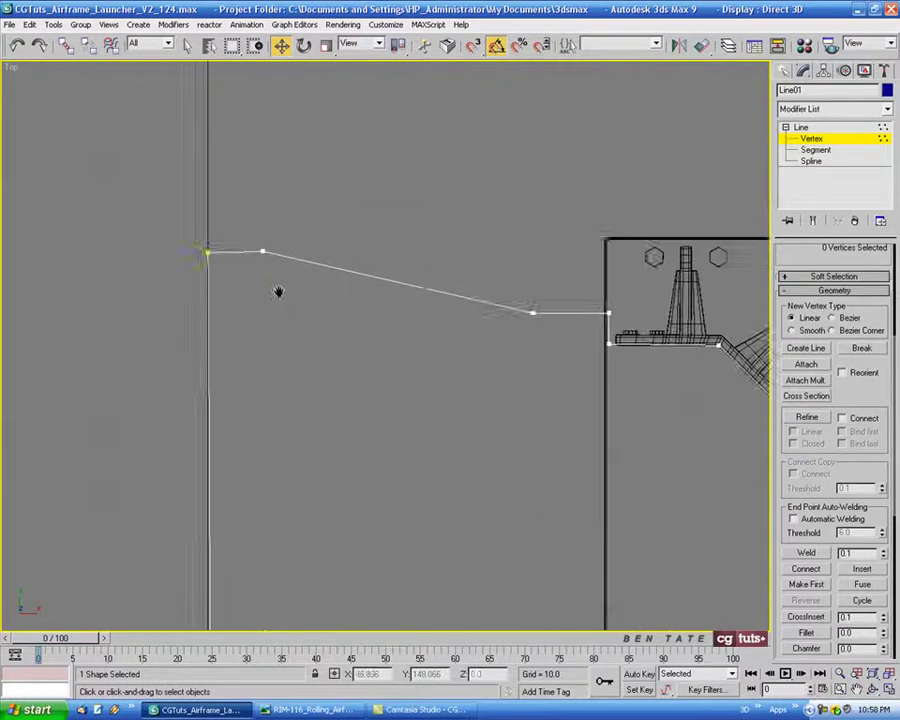
{"action": "middle_click_drag", "start_coordinate": [278, 292], "coordinate": [230, 328]}
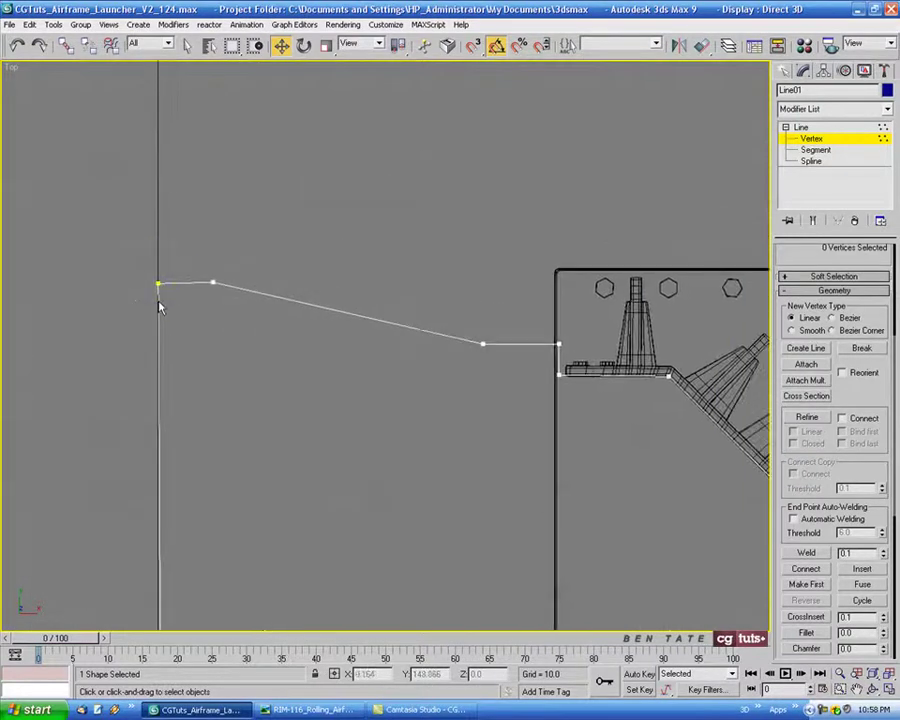
{"action": "middle_click_drag", "start_coordinate": [159, 301], "coordinate": [197, 325]}
{"action": "scroll", "coordinate": [197, 325], "scroll_direction": "up", "scroll_amount": 3}
{"action": "left_click", "coordinate": [258, 297]}
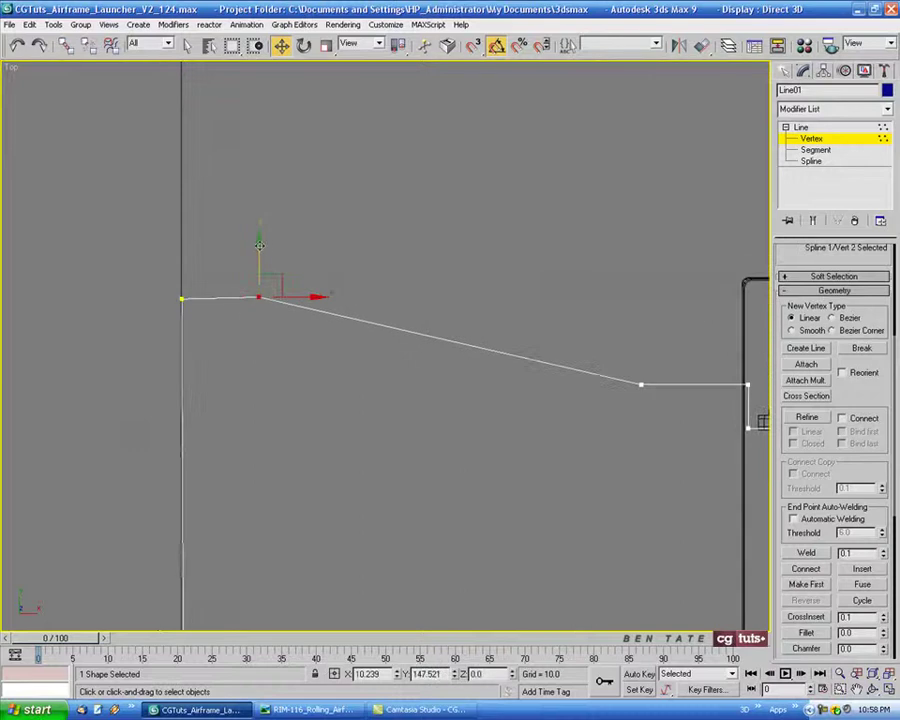
{"action": "scroll", "coordinate": [353, 371], "scroll_direction": "down", "scroll_amount": 3}
{"action": "scroll", "coordinate": [353, 371], "scroll_direction": "down", "scroll_amount": 2}
{"action": "middle_click_drag", "start_coordinate": [353, 371], "coordinate": [254, 334]}
{"action": "scroll", "coordinate": [250, 320], "scroll_direction": "up", "scroll_amount": 3}
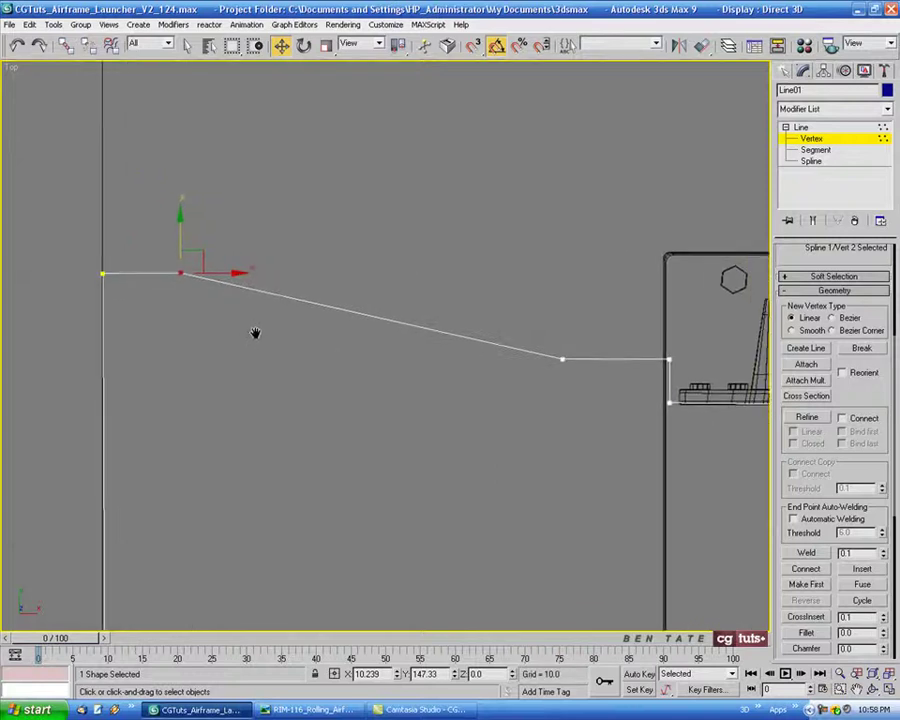
Select the outline's first two vertices together and move them slightly down in Y.
{"action": "scroll", "coordinate": [254, 334], "scroll_direction": "down", "scroll_amount": 2}
{"action": "scroll", "coordinate": [381, 381], "scroll_direction": "down", "scroll_amount": 2}
{"action": "middle_click_drag", "start_coordinate": [381, 381], "coordinate": [294, 346]}
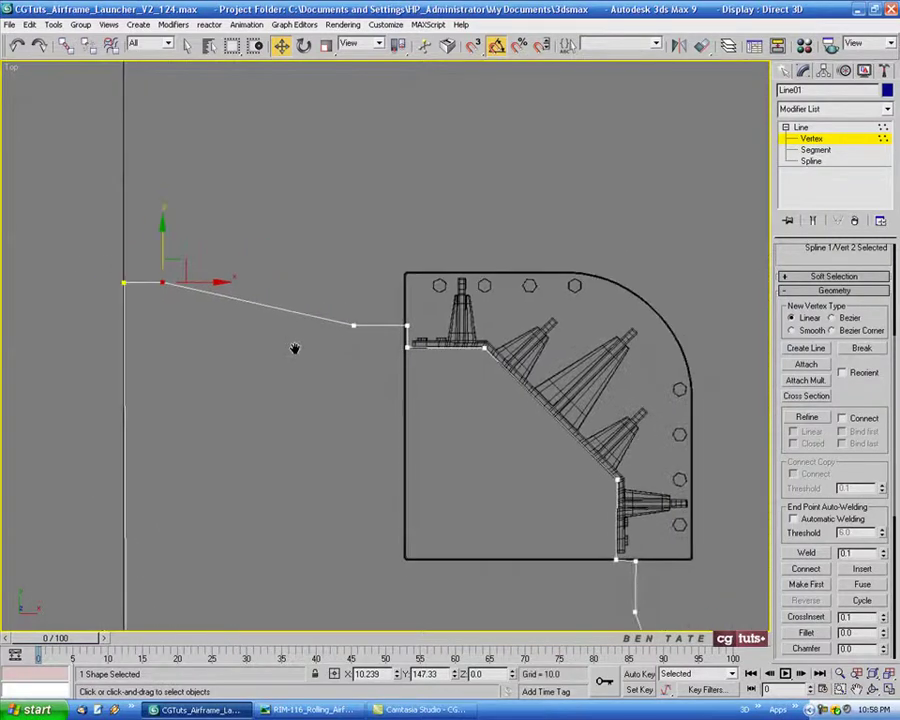
{"action": "left_click_drag", "start_coordinate": [294, 346], "coordinate": [122, 236]}
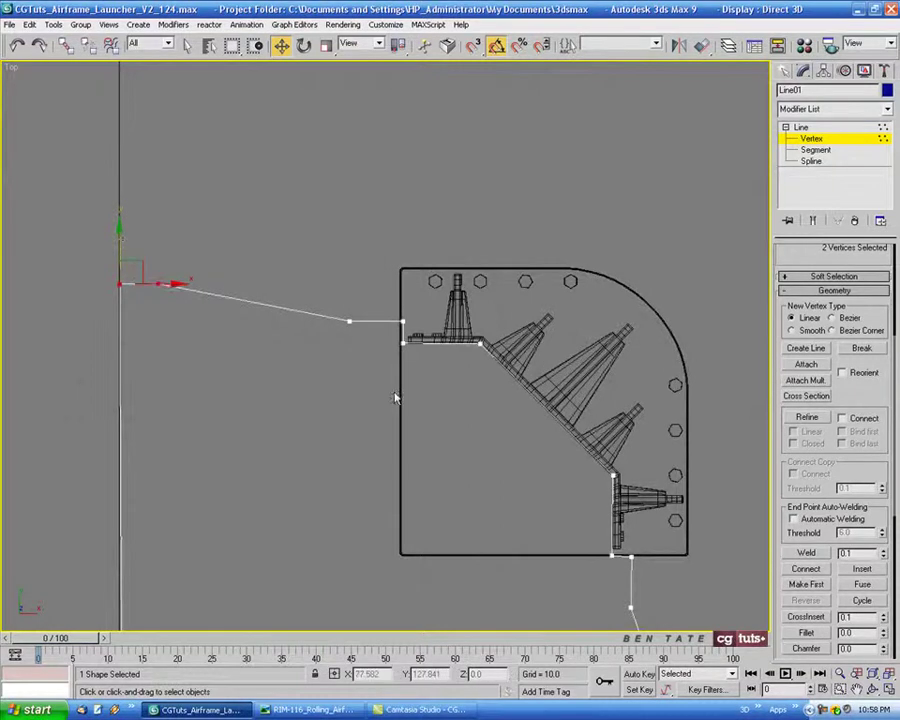
Select the two outline vertices at the corner plate's vertical edge and move them about -0.5 in X onto that edge.
{"action": "scroll", "coordinate": [354, 372], "scroll_direction": "up", "scroll_amount": 6}
{"action": "scroll", "coordinate": [410, 373], "scroll_direction": "up", "scroll_amount": 6}
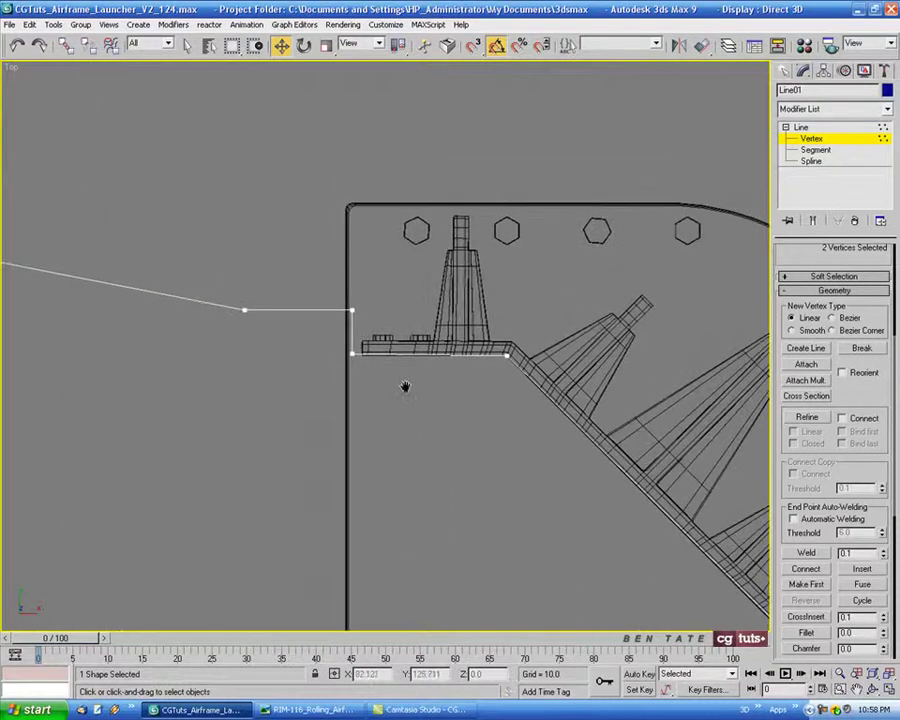
{"action": "middle_click_drag", "start_coordinate": [398, 382], "coordinate": [325, 365]}
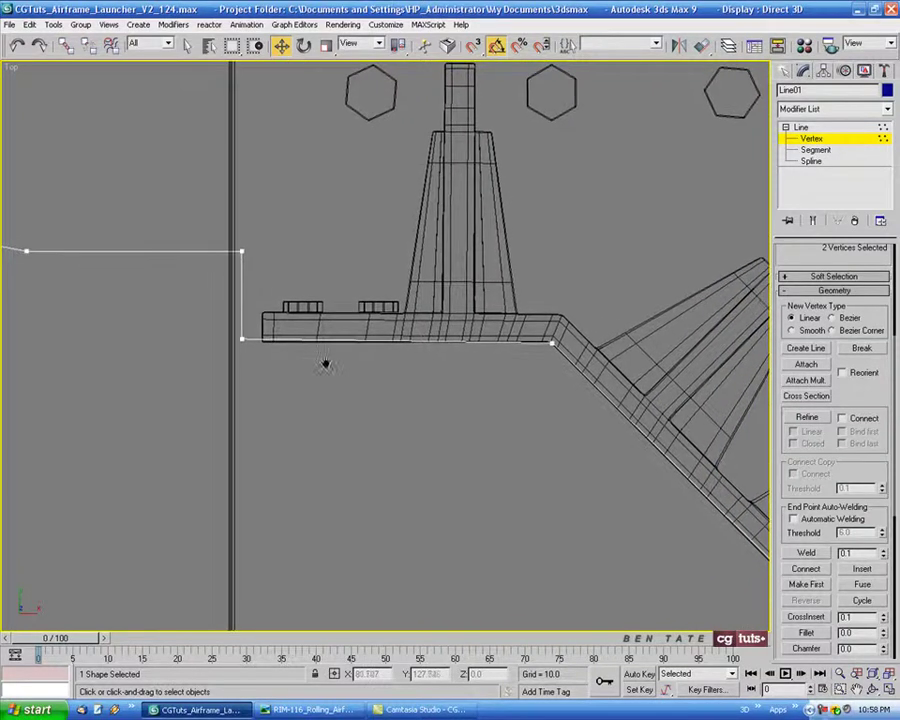
{"action": "mouse_move", "coordinate": [421, 381]}
{"action": "middle_mouse_down"}
{"action": "mouse_move", "coordinate": [366, 379]}
{"action": "mouse_move", "coordinate": [404, 380]}
{"action": "middle_mouse_up"}
{"action": "left_click_drag", "start_coordinate": [244, 313], "coordinate": [229, 345]}
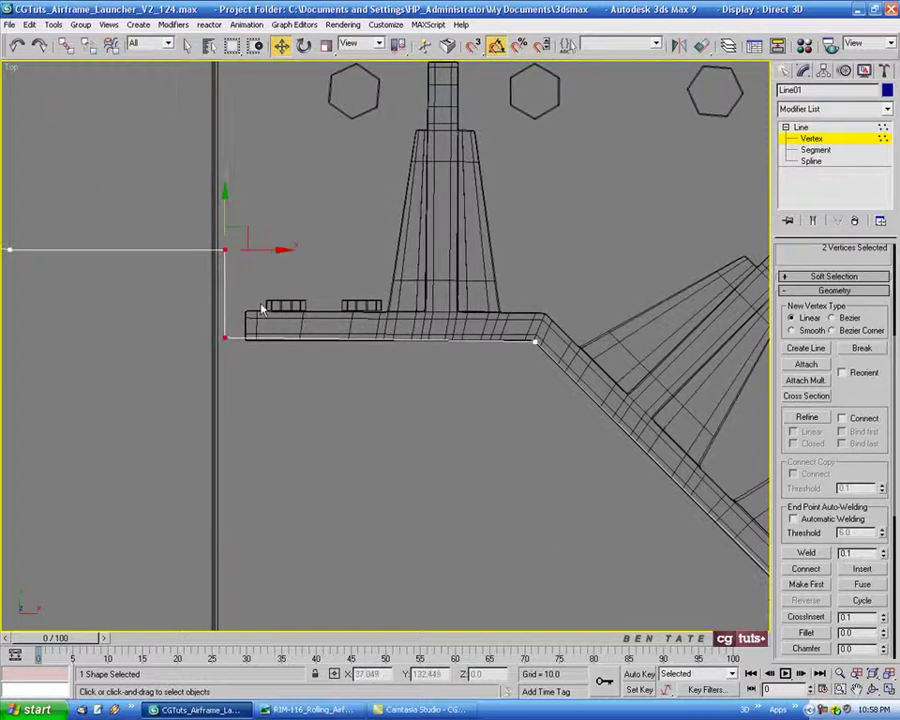
{"action": "left_click_drag", "start_coordinate": [260, 249], "coordinate": [257, 249]}
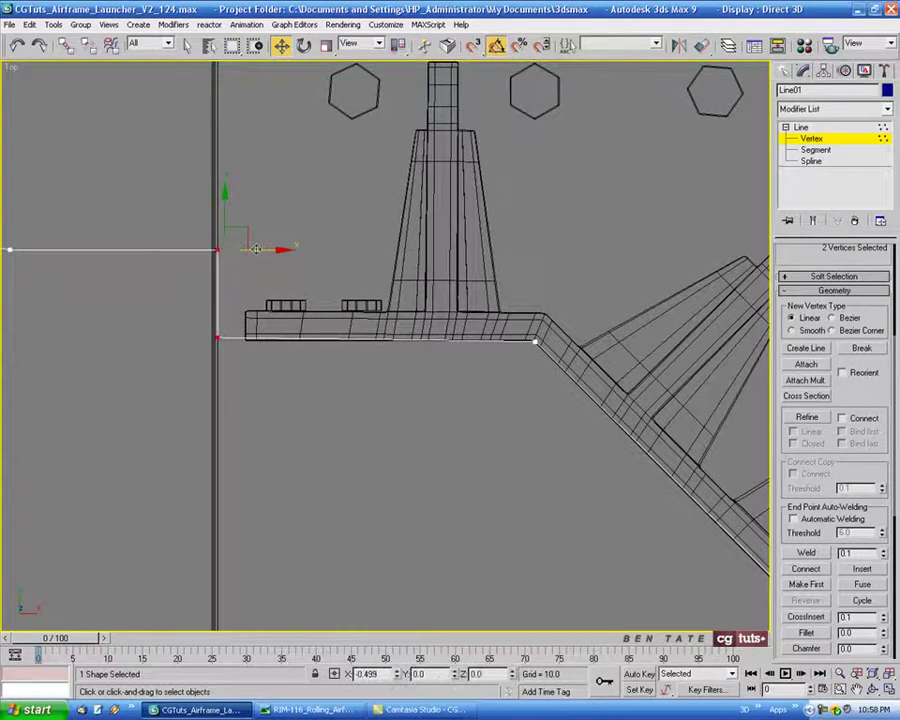
{"action": "middle_click_drag", "start_coordinate": [239, 322], "coordinate": [294, 330]}
{"action": "scroll", "coordinate": [270, 319], "scroll_direction": "up", "scroll_amount": 2}
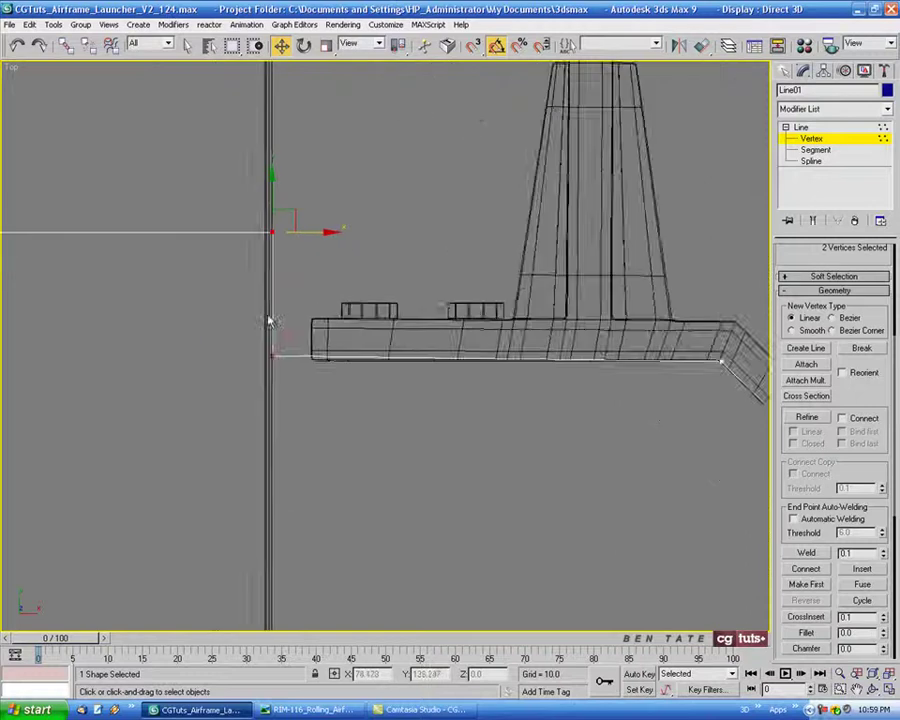
Raise the vertex at the bracket's upper bend to about Y 130.23, level with the neighbouring vertex on the plate's edge.
{"action": "scroll", "coordinate": [448, 429], "scroll_direction": "down", "scroll_amount": 1}
{"action": "middle_click_drag", "start_coordinate": [381, 382], "coordinate": [311, 366]}
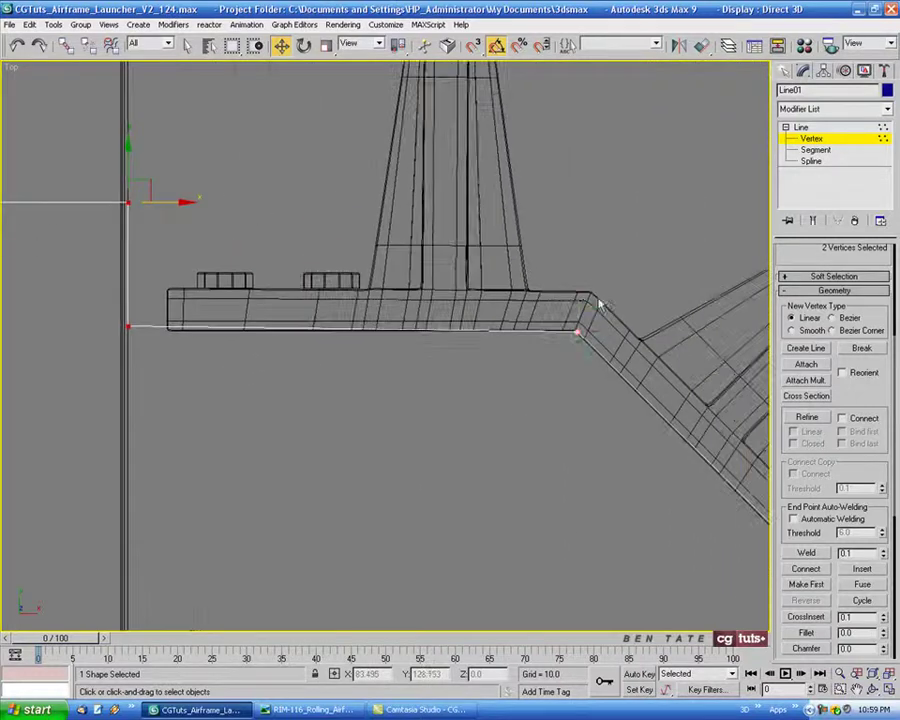
{"action": "left_click_drag", "start_coordinate": [596, 316], "coordinate": [582, 296]}
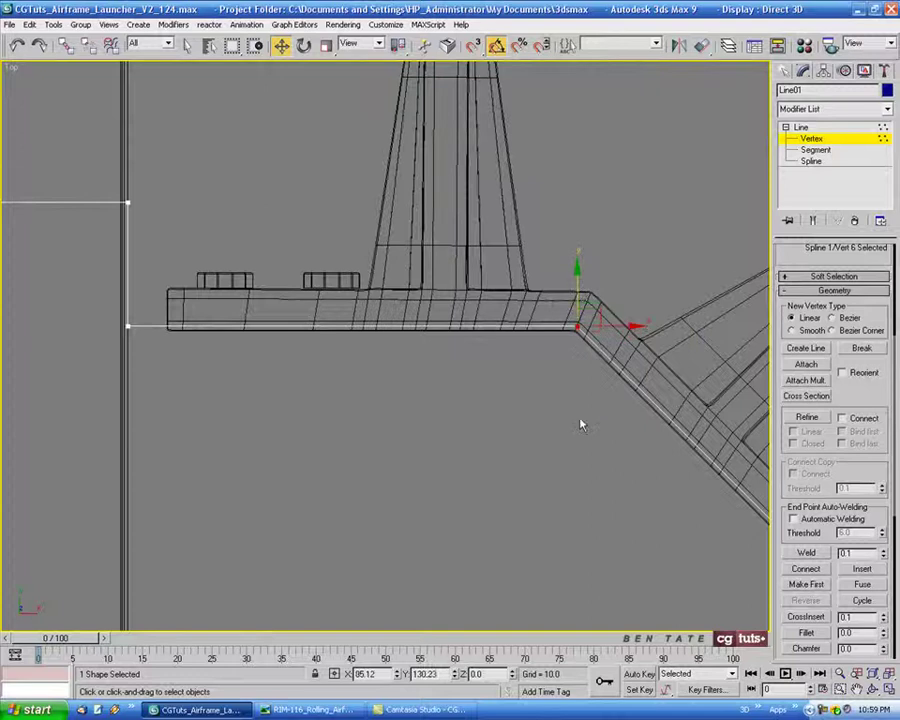
{"action": "middle_click_drag", "start_coordinate": [403, 328], "coordinate": [383, 313]}
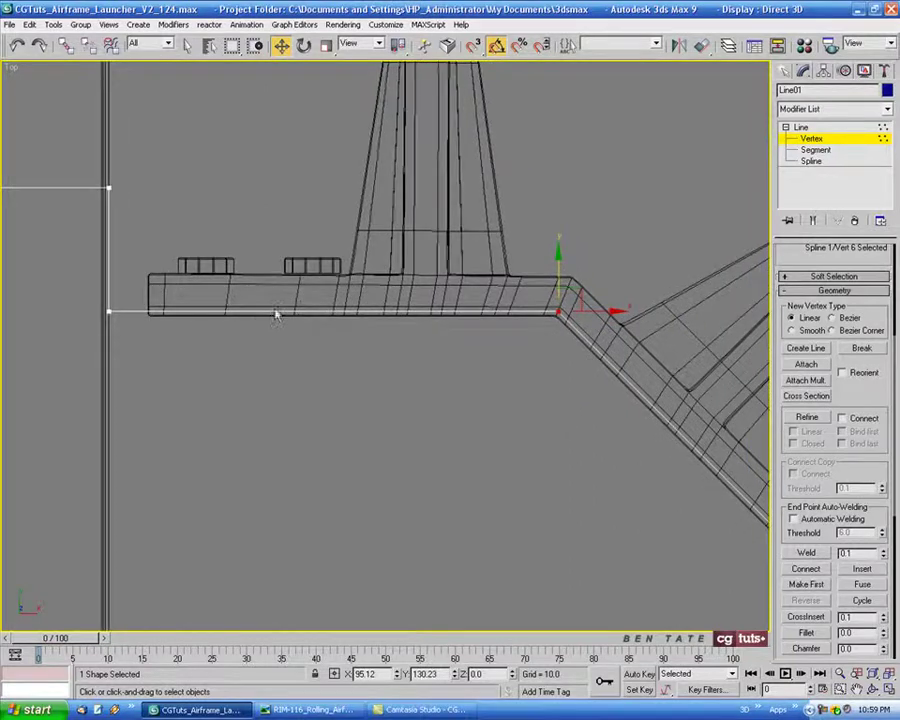
Save the scene and move the vertex at the bracket's lower bend about 0.3 in X and -0.26 in Y.
{"action": "scroll", "coordinate": [524, 398], "scroll_direction": "up", "scroll_amount": 6}
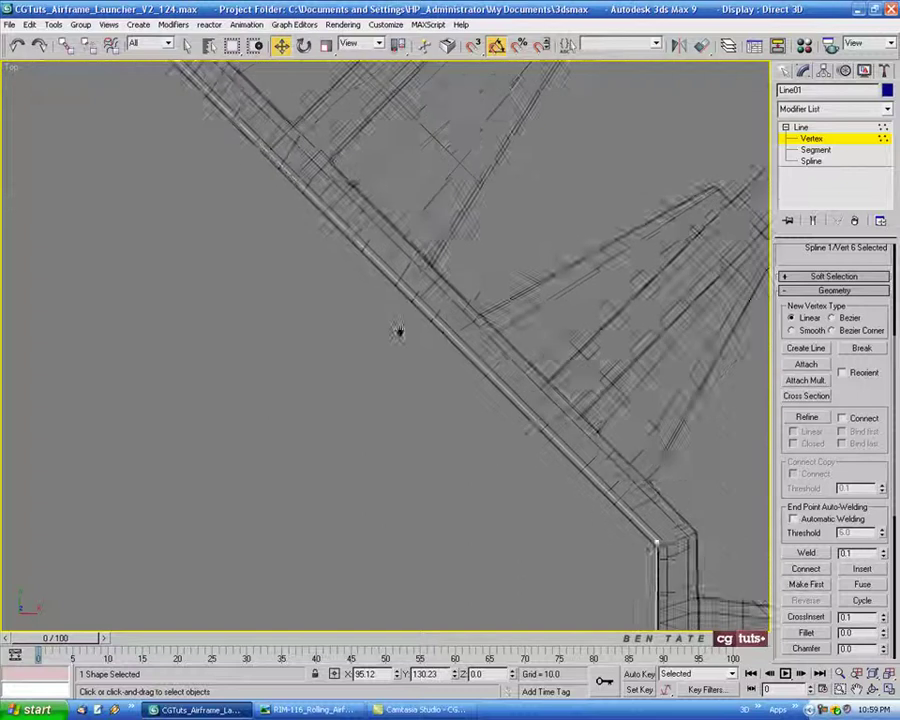
{"action": "middle_click_drag", "start_coordinate": [399, 331], "coordinate": [395, 327]}
{"action": "scroll", "coordinate": [688, 561], "scroll_direction": "up", "scroll_amount": 2}
{"action": "middle_click_drag", "start_coordinate": [691, 563], "coordinate": [556, 403]}
{"action": "key", "text": "ctrl+s"}
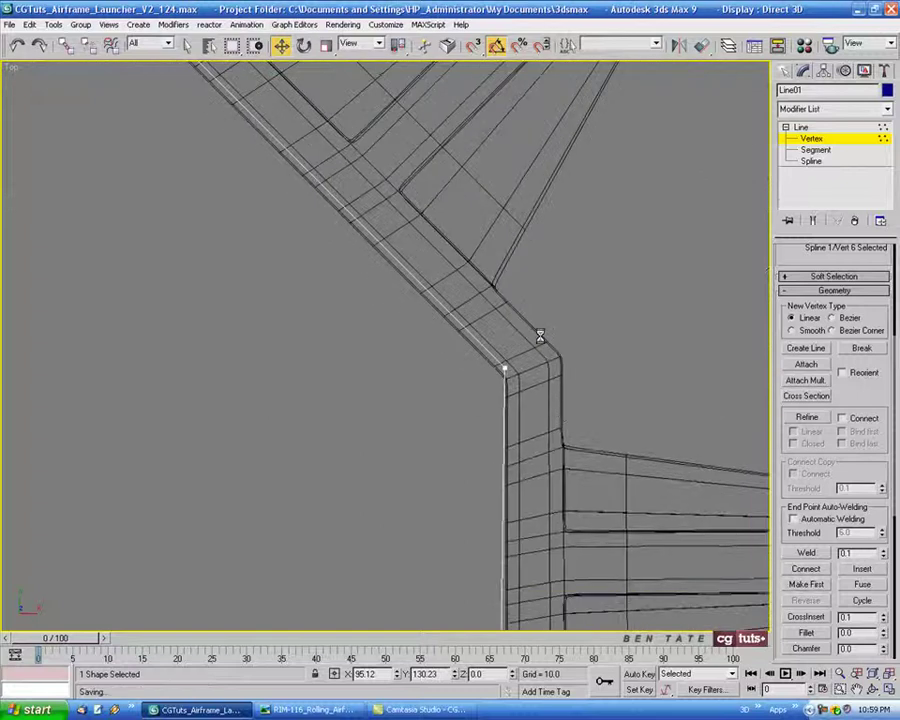
{"action": "middle_click_drag", "start_coordinate": [612, 444], "coordinate": [526, 377]}
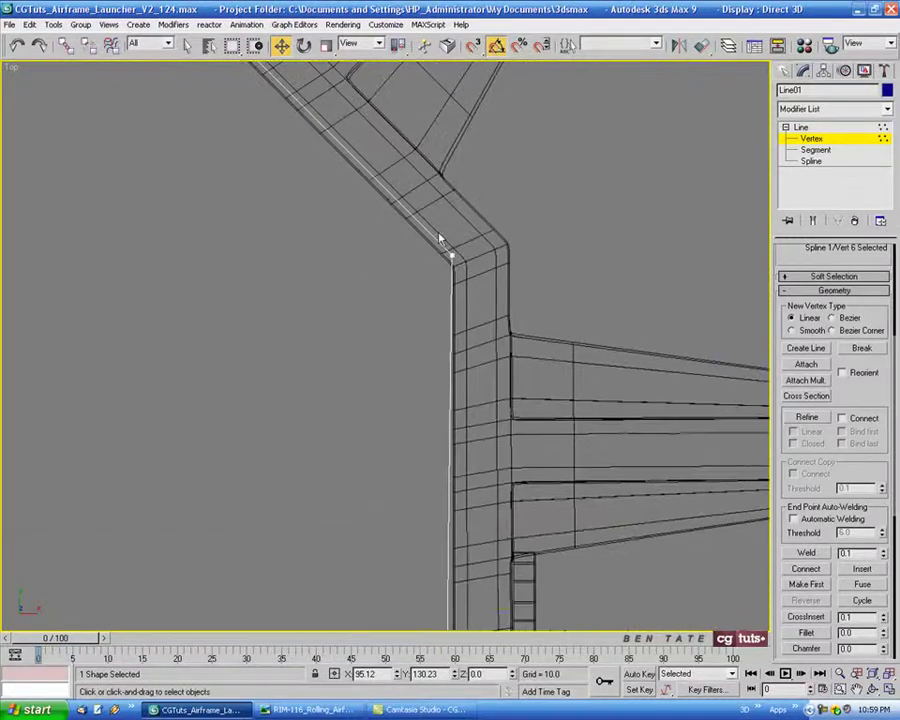
{"action": "left_click_drag", "start_coordinate": [438, 234], "coordinate": [485, 300]}
{"action": "left_click_drag", "start_coordinate": [478, 240], "coordinate": [486, 247]}
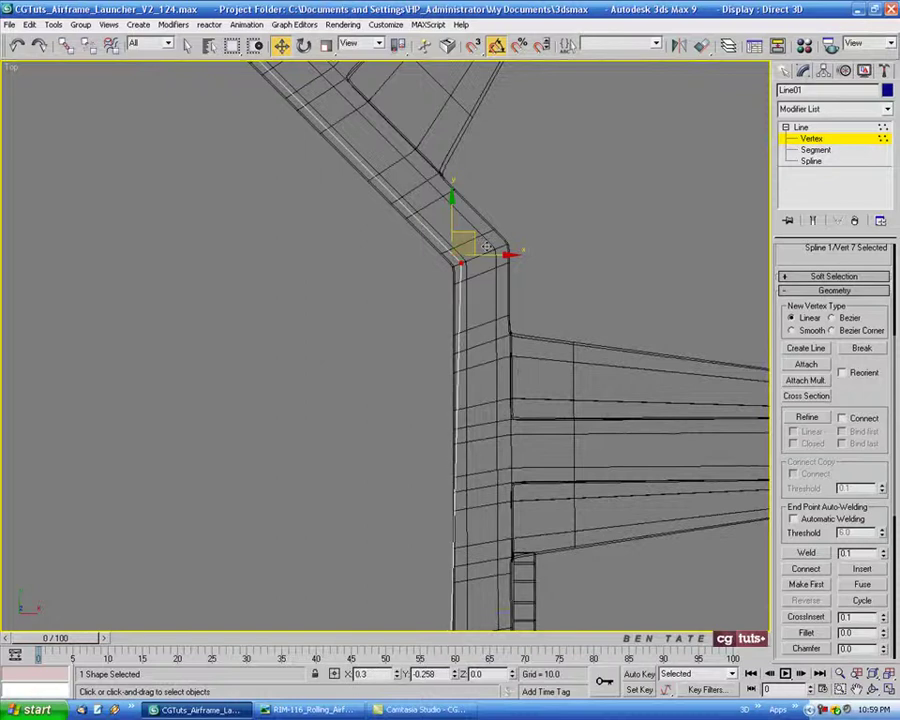
Select the two outline vertices on the corner plate's lower edge together and raise them about 0.2 in Y.
{"action": "middle_click_drag", "start_coordinate": [536, 478], "coordinate": [477, 323]}
{"action": "scroll", "coordinate": [516, 330], "scroll_direction": "down", "scroll_amount": 4}
{"action": "left_click_drag", "start_coordinate": [396, 492], "coordinate": [494, 470]}
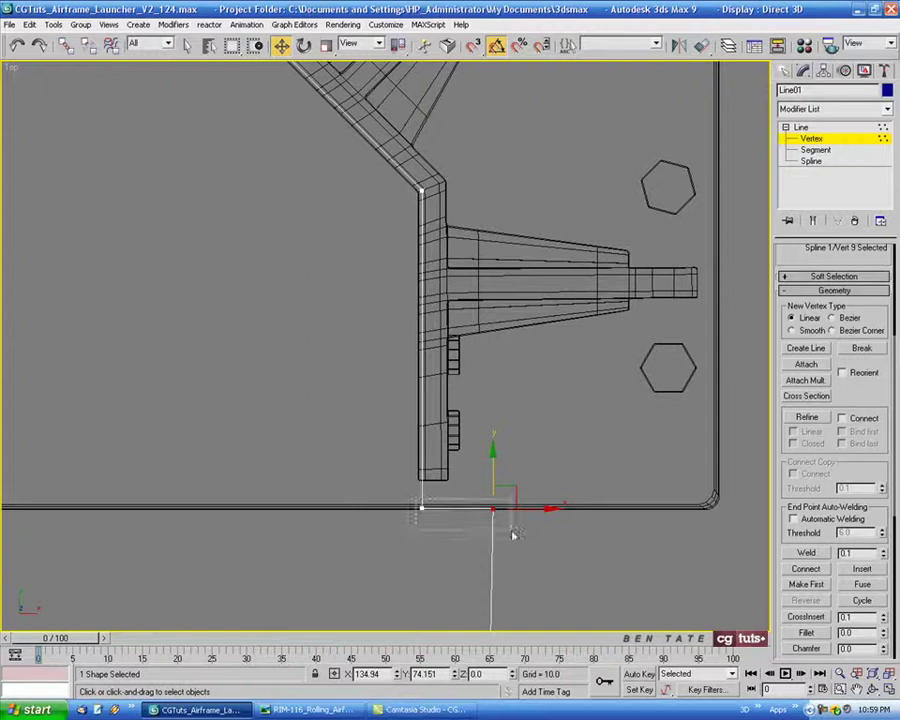
{"action": "left_click_drag", "start_coordinate": [513, 535], "coordinate": [513, 535]}
{"action": "scroll", "coordinate": [470, 519], "scroll_direction": "up", "scroll_amount": 3}
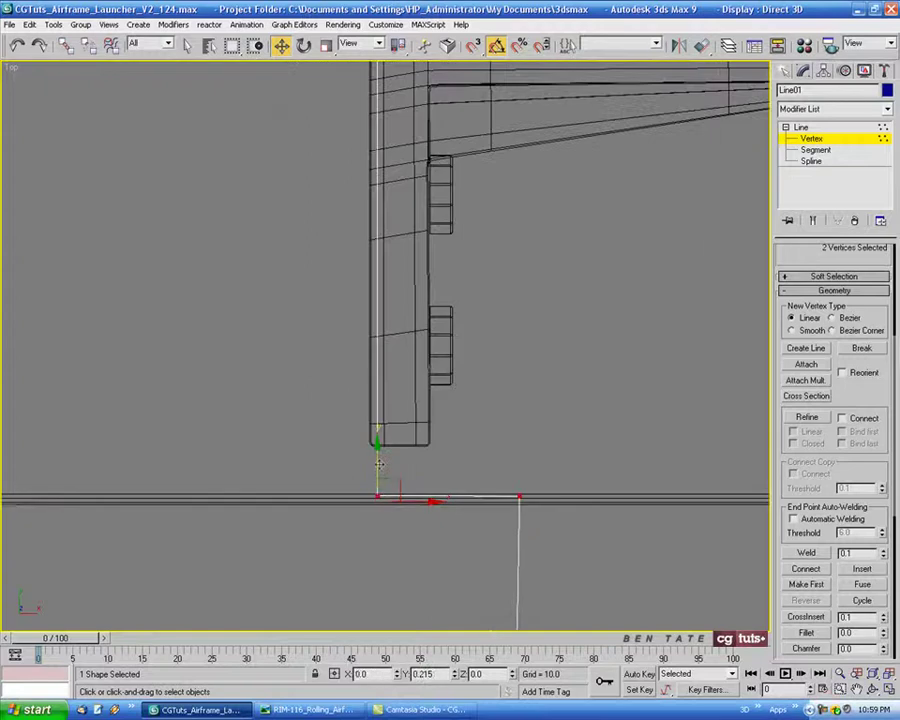
Move the vertex just below the corner plate to about X 134.956, straight beneath the vertex on the plate's edge.
{"action": "scroll", "coordinate": [430, 522], "scroll_direction": "down", "scroll_amount": 2}
{"action": "middle_click_drag", "start_coordinate": [508, 547], "coordinate": [452, 336]}
{"action": "scroll", "coordinate": [490, 400], "scroll_direction": "down", "scroll_amount": 2}
{"action": "left_click", "coordinate": [420, 463]}
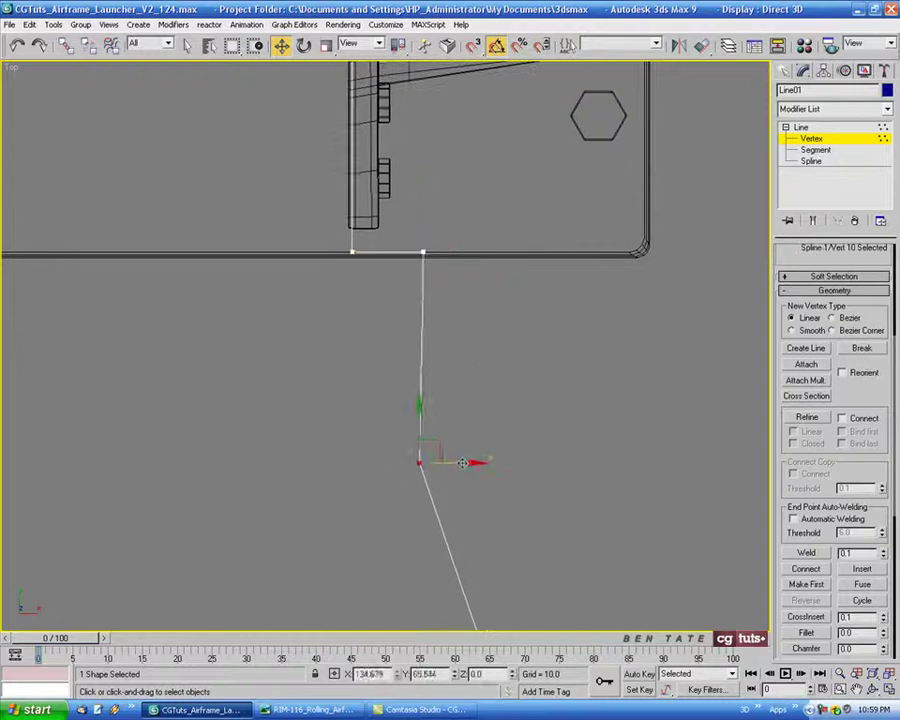
{"action": "scroll", "coordinate": [501, 493], "scroll_direction": "down", "scroll_amount": 4}
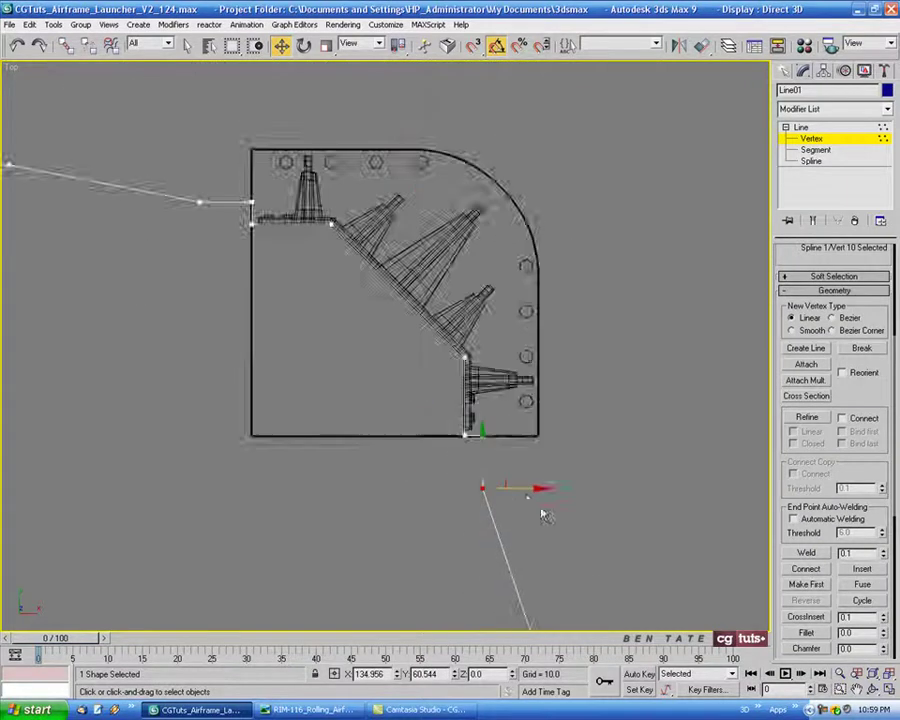
Select the two vertices of the short vertical segment at the outline's lower corner and move them slightly inward in X.
{"action": "middle_click_drag", "start_coordinate": [542, 512], "coordinate": [498, 297]}
{"action": "scroll", "coordinate": [532, 484], "scroll_direction": "up", "scroll_amount": 3}
{"action": "scroll", "coordinate": [486, 450], "scroll_direction": "up", "scroll_amount": 2}
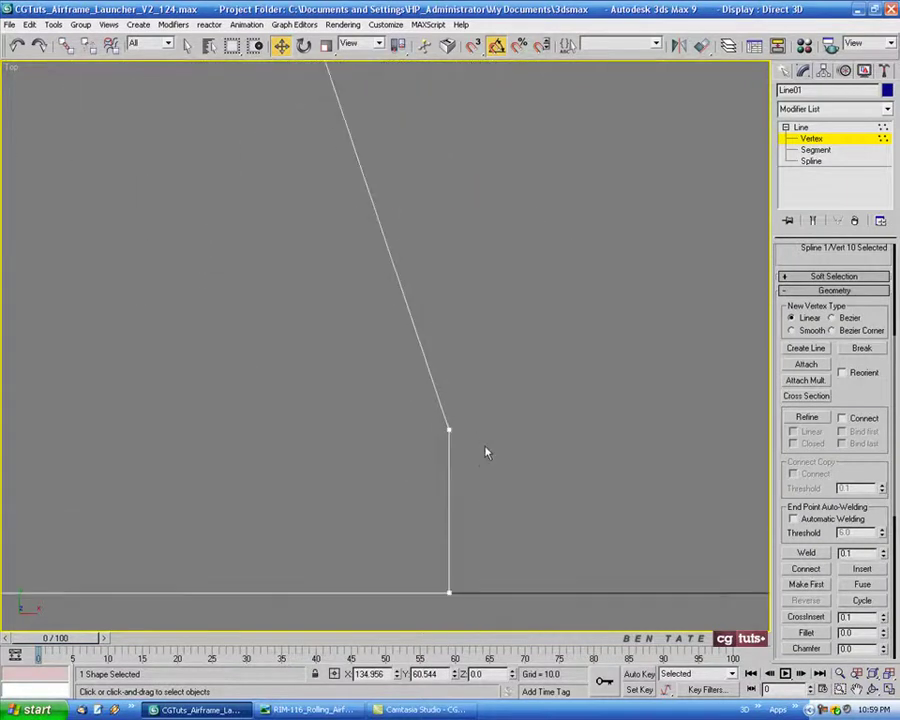
{"action": "scroll", "coordinate": [486, 450], "scroll_direction": "down", "scroll_amount": 4}
{"action": "middle_click_drag", "start_coordinate": [486, 450], "coordinate": [572, 492]}
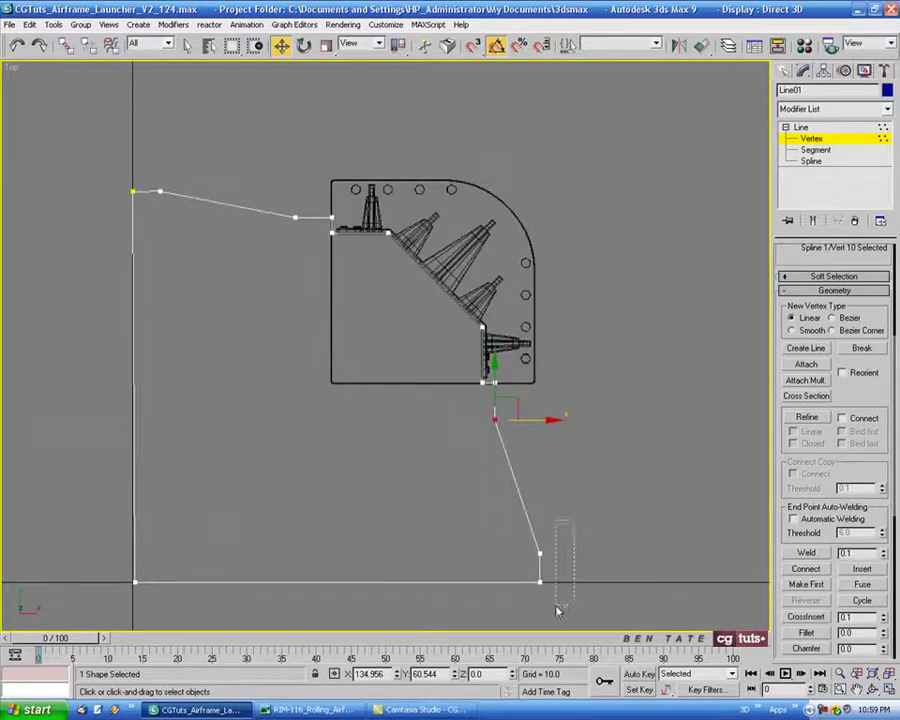
{"action": "left_click_drag", "start_coordinate": [557, 608], "coordinate": [531, 613]}
{"action": "left_click_drag", "start_coordinate": [583, 552], "coordinate": [576, 550]}
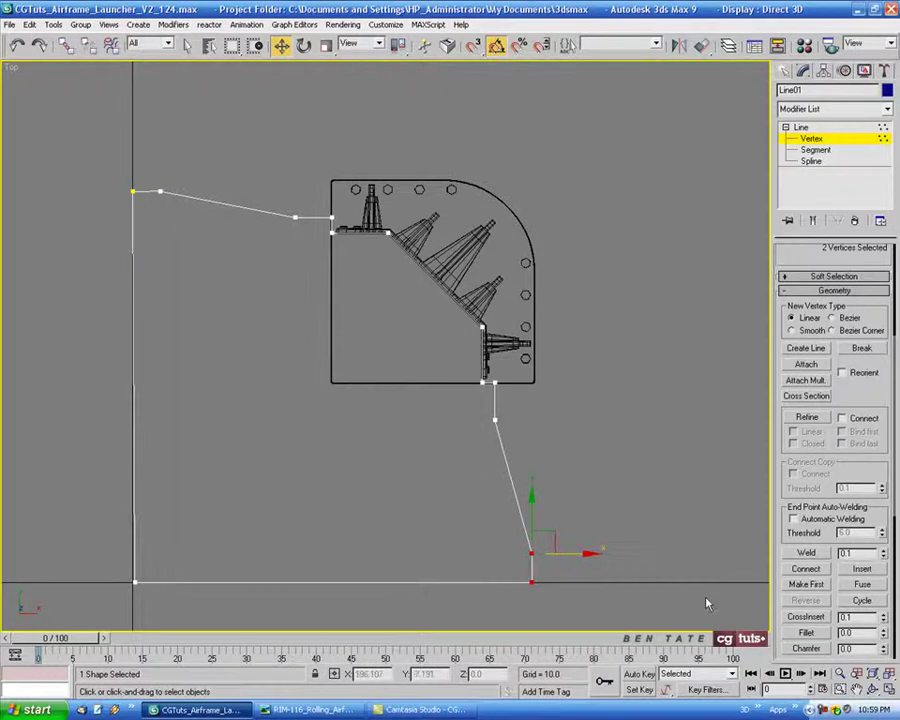
Move the outline's corner vertex at the world origin about -0.45 in X, under the starting vertex.
{"action": "mouse_move", "coordinate": [687, 466]}
{"action": "middle_mouse_down"}
{"action": "mouse_move", "coordinate": [679, 460]}
{"action": "mouse_move", "coordinate": [686, 454]}
{"action": "middle_mouse_up"}
{"action": "middle_click_drag", "start_coordinate": [361, 405], "coordinate": [401, 427]}
{"action": "middle_click_drag", "start_coordinate": [414, 479], "coordinate": [432, 463]}
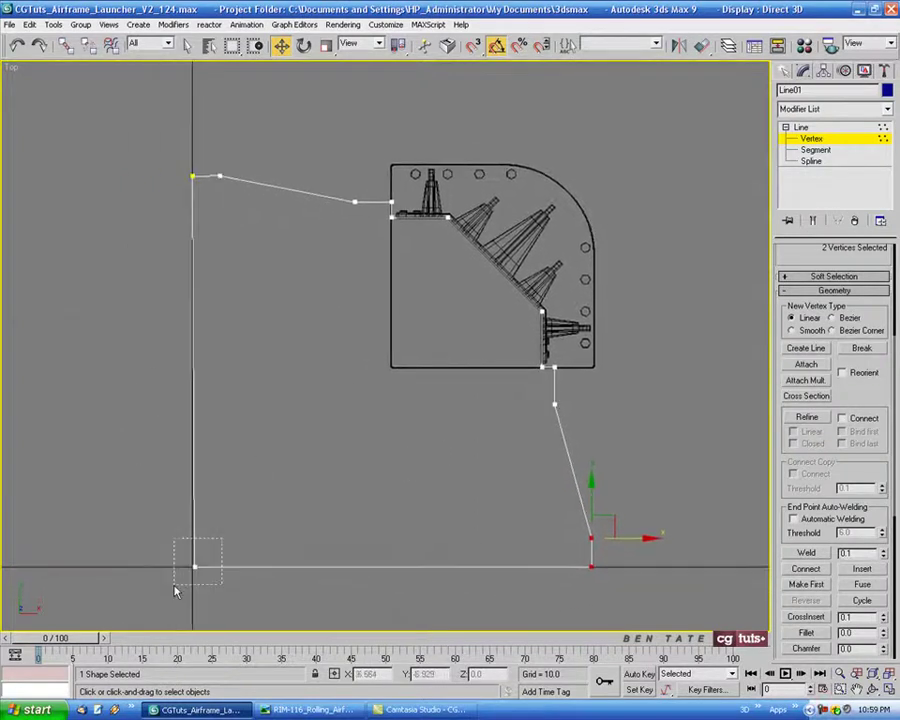
{"action": "left_click_drag", "start_coordinate": [221, 540], "coordinate": [174, 585]}
{"action": "left_click_drag", "start_coordinate": [235, 566], "coordinate": [235, 566]}
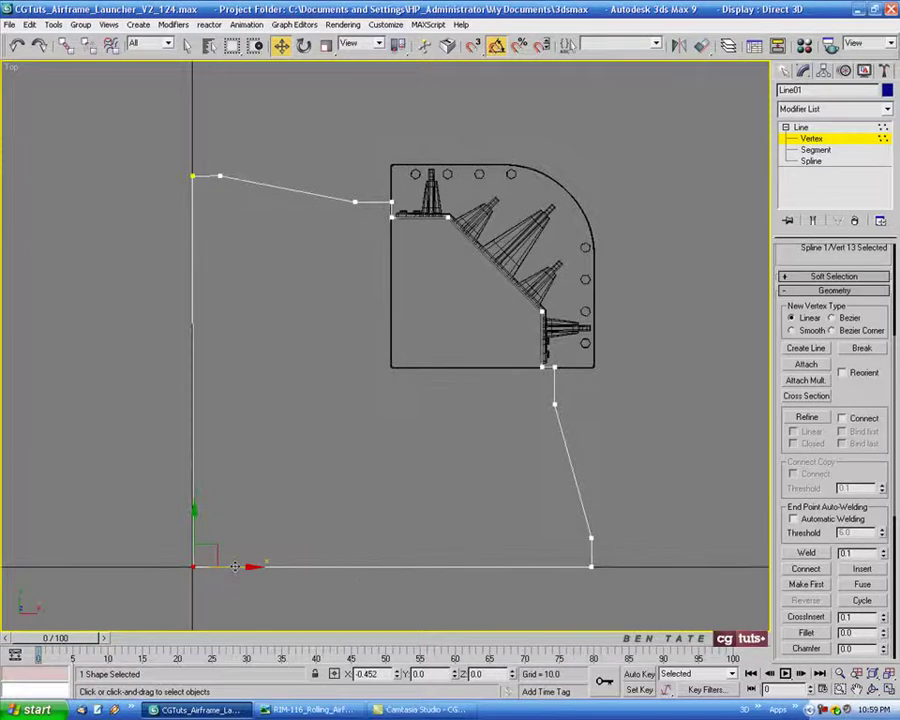
{"action": "middle_click_drag", "start_coordinate": [354, 595], "coordinate": [397, 570]}
{"action": "scroll", "coordinate": [285, 331], "scroll_direction": "up", "scroll_amount": 2}
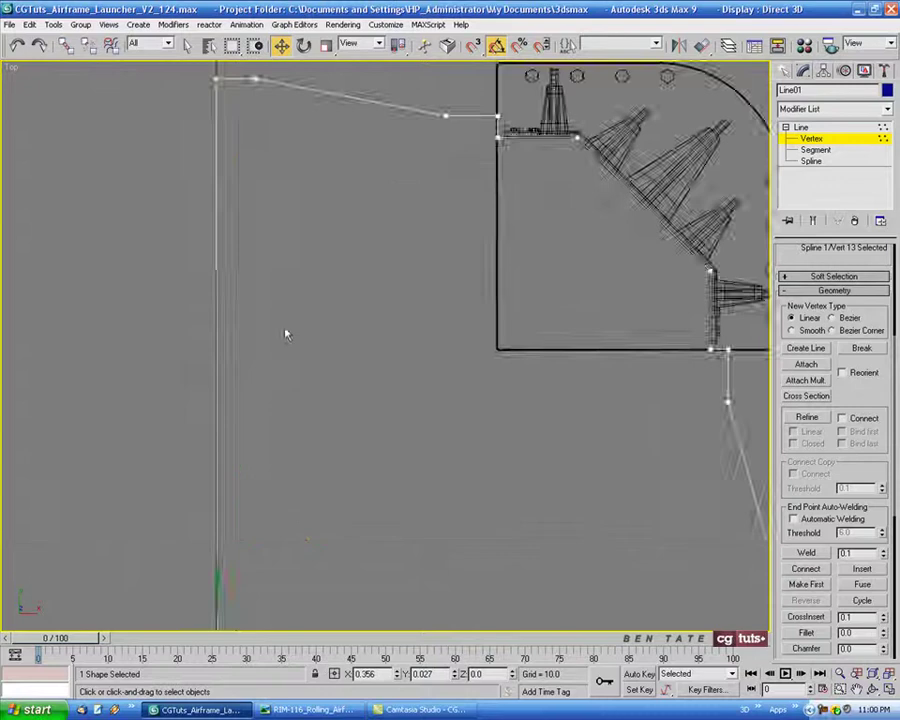
Select both end vertices of the outline's long vertical edge and move them slightly in negative X.
{"action": "middle_click_drag", "start_coordinate": [285, 330], "coordinate": [302, 323]}
{"action": "scroll", "coordinate": [301, 323], "scroll_direction": "down", "scroll_amount": 2}
{"action": "left_click_drag", "start_coordinate": [232, 177], "coordinate": [279, 548]}
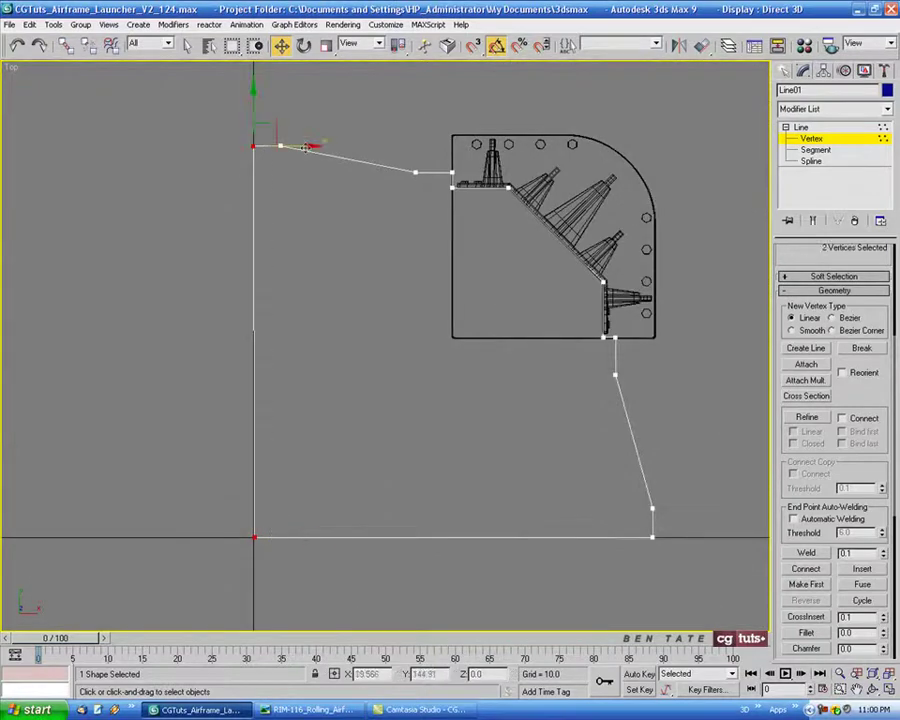
{"action": "left_click_drag", "start_coordinate": [305, 147], "coordinate": [302, 148]}
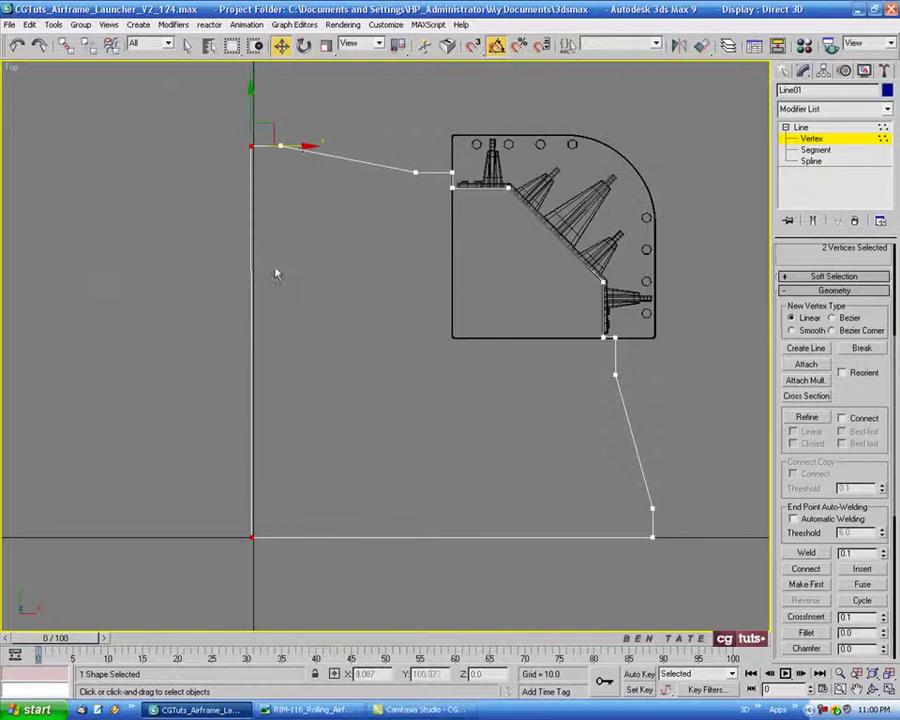
Select both end vertices of the outline's long horizontal base edge and move them slightly down in Y.
{"action": "middle_click_drag", "start_coordinate": [276, 269], "coordinate": [305, 286]}
{"action": "middle_click_drag", "start_coordinate": [426, 506], "coordinate": [380, 465]}
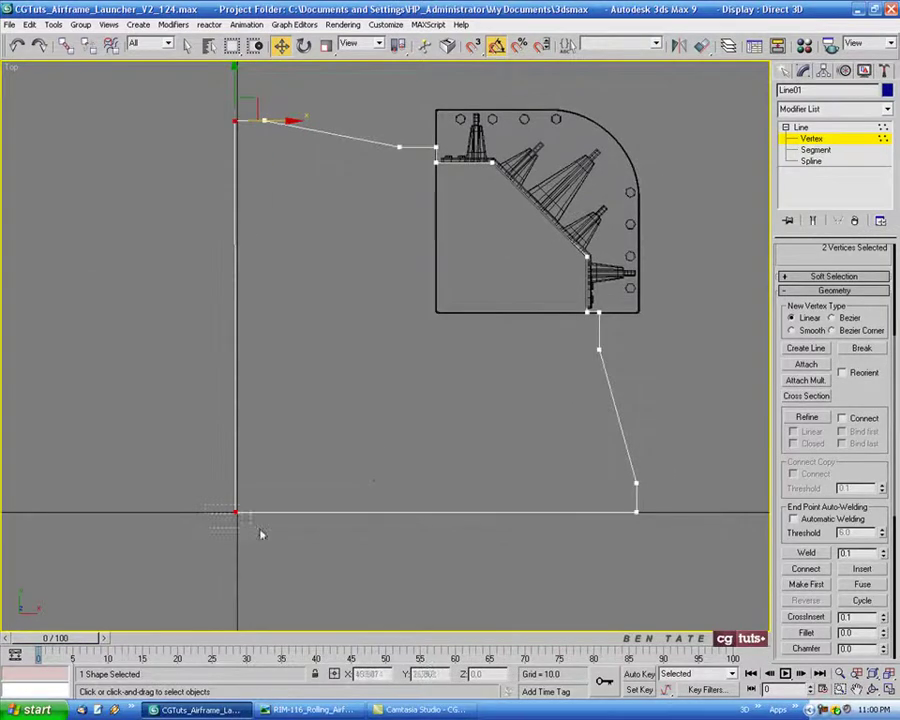
{"action": "left_click_drag", "start_coordinate": [212, 505], "coordinate": [660, 508]}
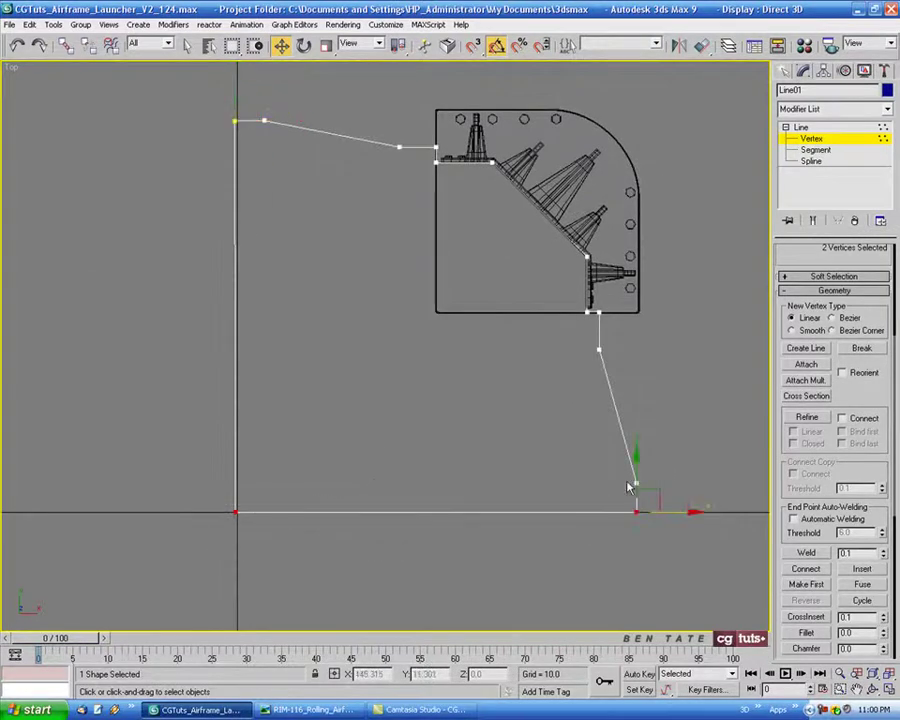
{"action": "left_click_drag", "start_coordinate": [636, 467], "coordinate": [636, 470]}
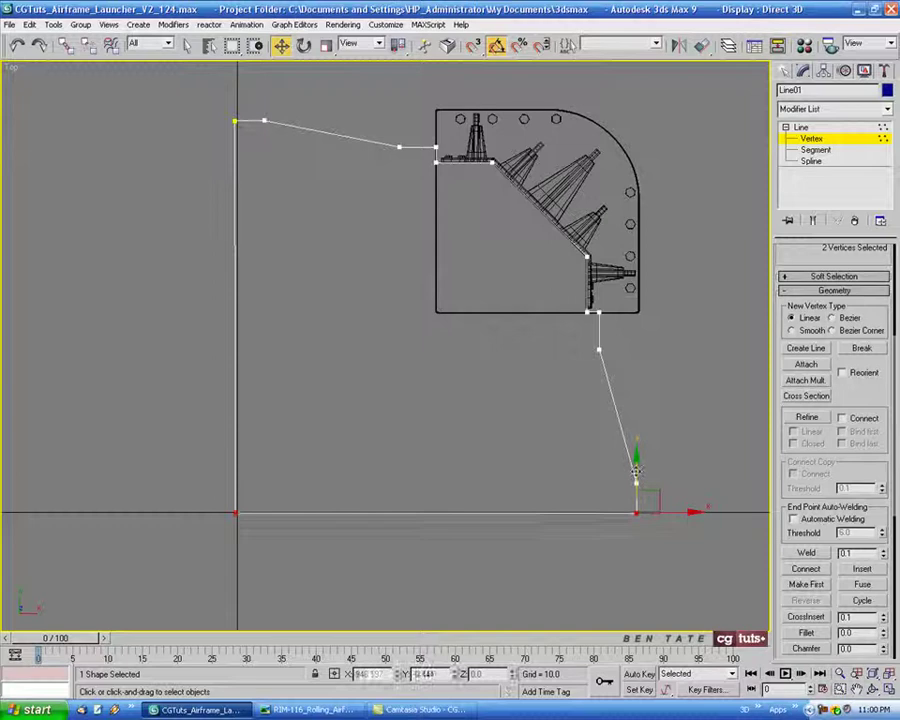
{"action": "left_click", "coordinate": [235, 500]}
{"action": "middle_click_drag", "start_coordinate": [413, 545], "coordinate": [373, 541]}
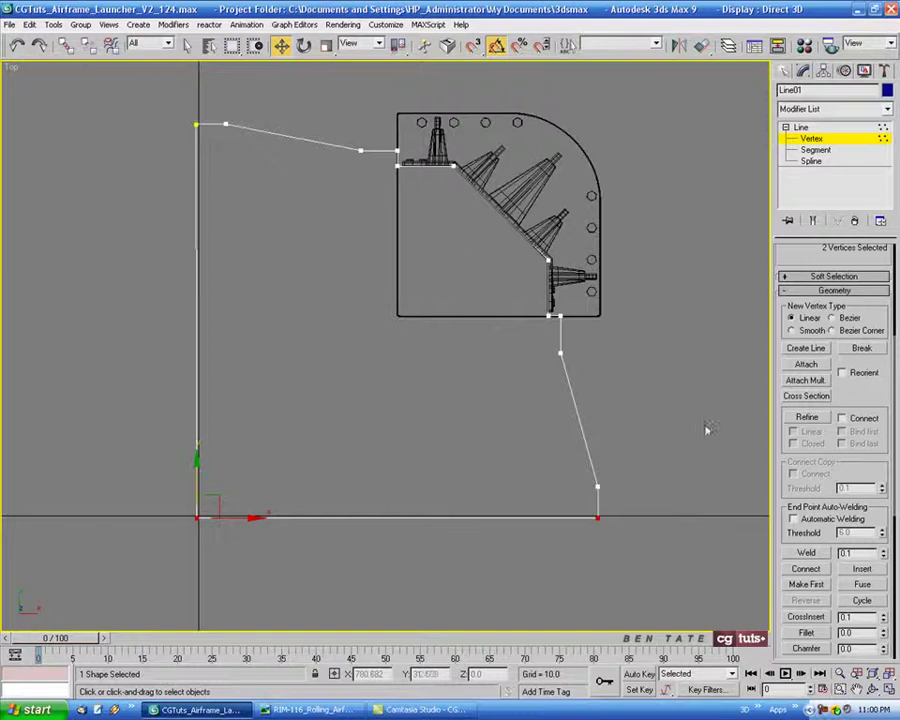
Exit vertex editing on the outline, hide the grid and return to the four-viewport layout.
{"action": "middle_click_drag", "start_coordinate": [684, 429], "coordinate": [663, 461]}
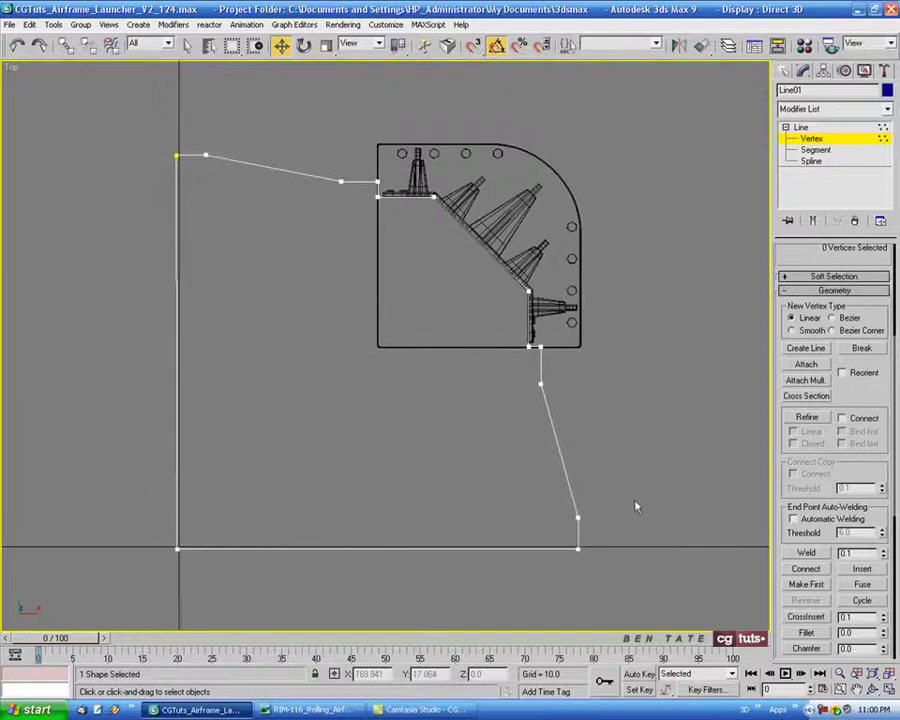
{"action": "left_click", "coordinate": [816, 143]}
{"action": "middle_click_drag", "start_coordinate": [665, 408], "coordinate": [629, 426]}
{"action": "key", "text": "g"}
{"action": "key", "text": "alt+w"}
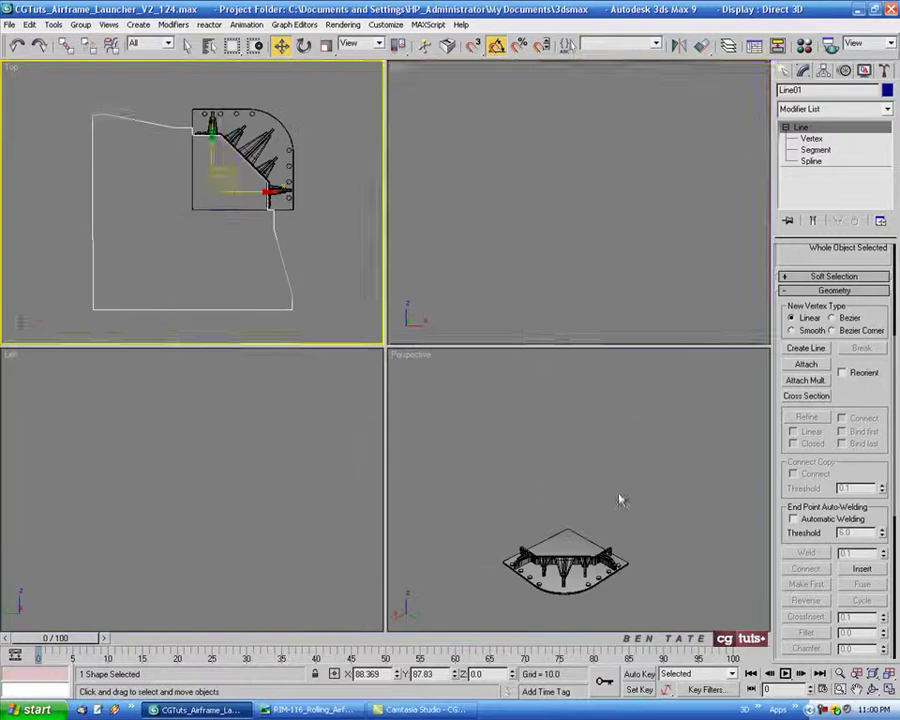
In the front view, lower the whole outline to about Z -199.575, level with the corner bracket.
{"action": "middle_click", "coordinate": [573, 286]}
{"action": "key", "text": "alt+w"}
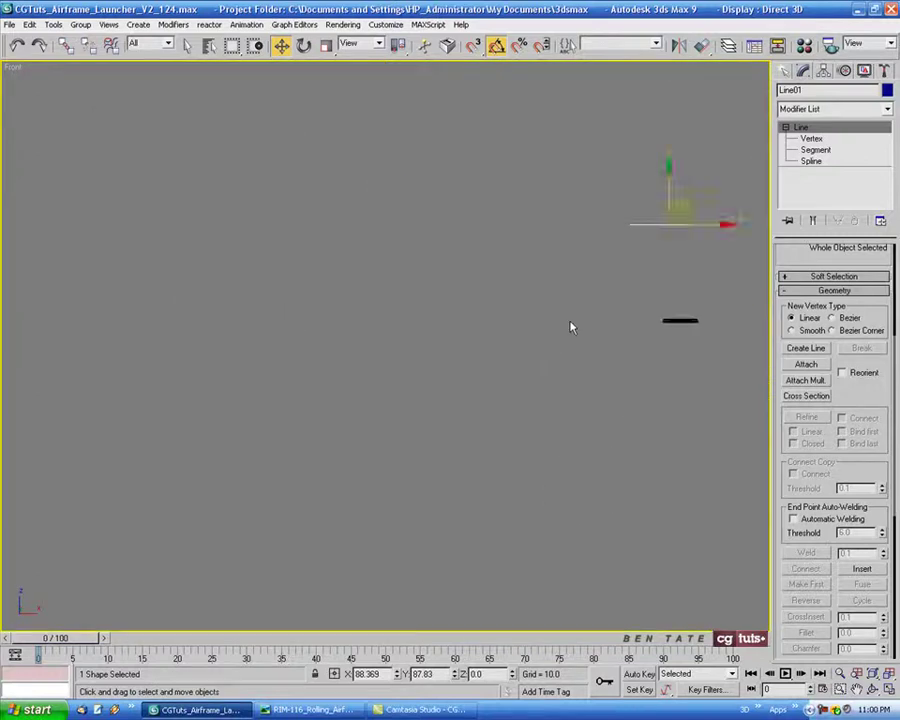
{"action": "middle_click_drag", "start_coordinate": [588, 325], "coordinate": [328, 358]}
{"action": "scroll", "coordinate": [388, 281], "scroll_direction": "up", "scroll_amount": 3}
{"action": "left_click_drag", "start_coordinate": [433, 187], "coordinate": [447, 344]}
{"action": "middle_click_drag", "start_coordinate": [446, 344], "coordinate": [446, 376], "text": "alt"}
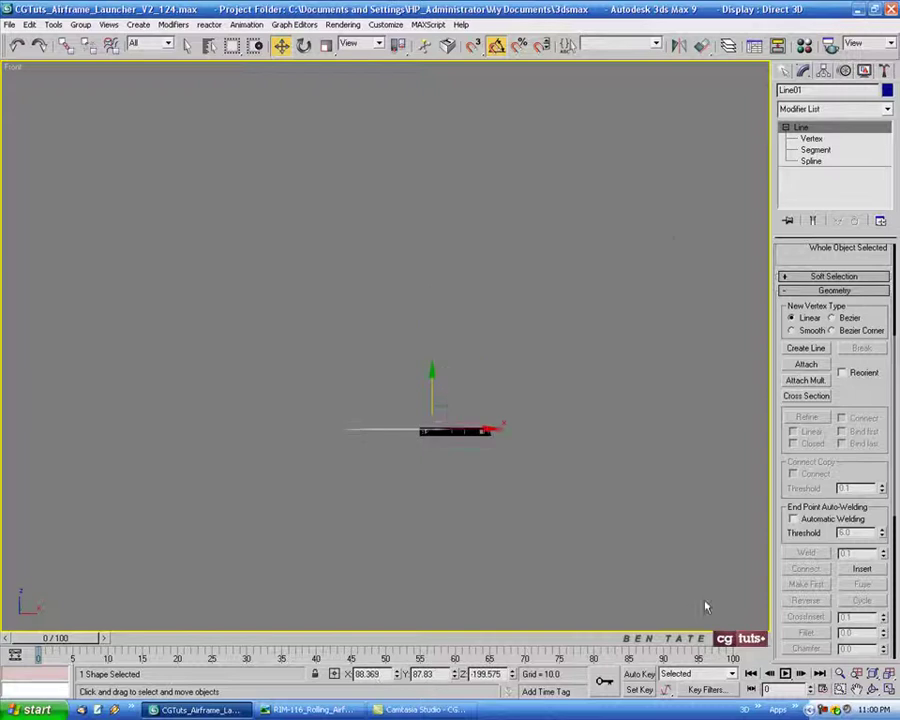
Inspect the outline in the perspective view and apply a Shell modifier to it.
{"action": "key", "text": "alt+w"}
{"action": "middle_click", "coordinate": [675, 558]}
{"action": "key", "text": "alt+w"}
{"action": "middle_click_drag", "start_coordinate": [530, 527], "coordinate": [524, 440], "text": "alt"}
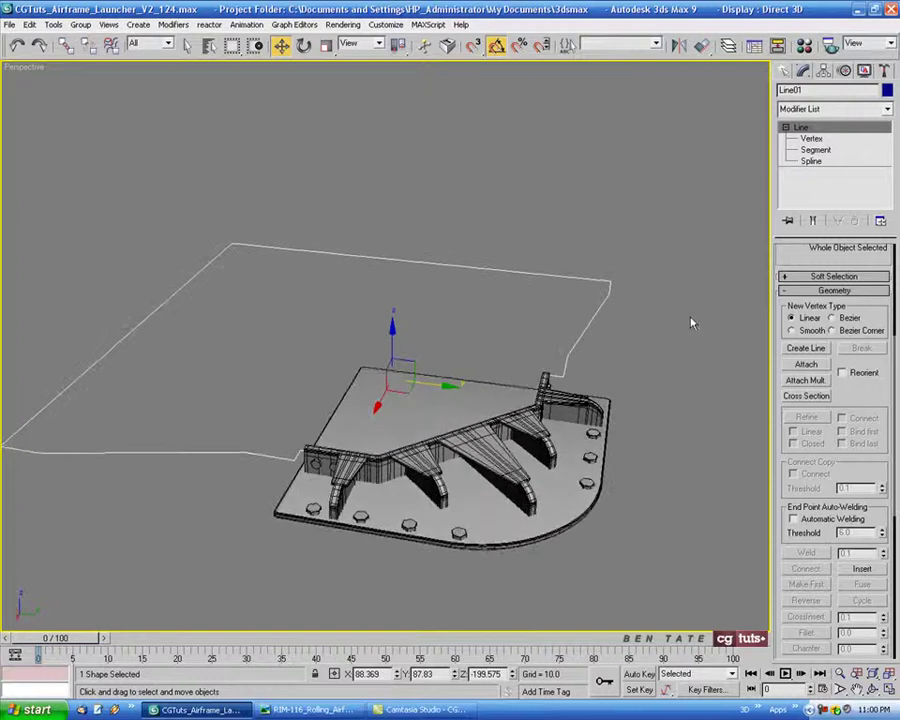
{"action": "left_click", "coordinate": [886, 108]}
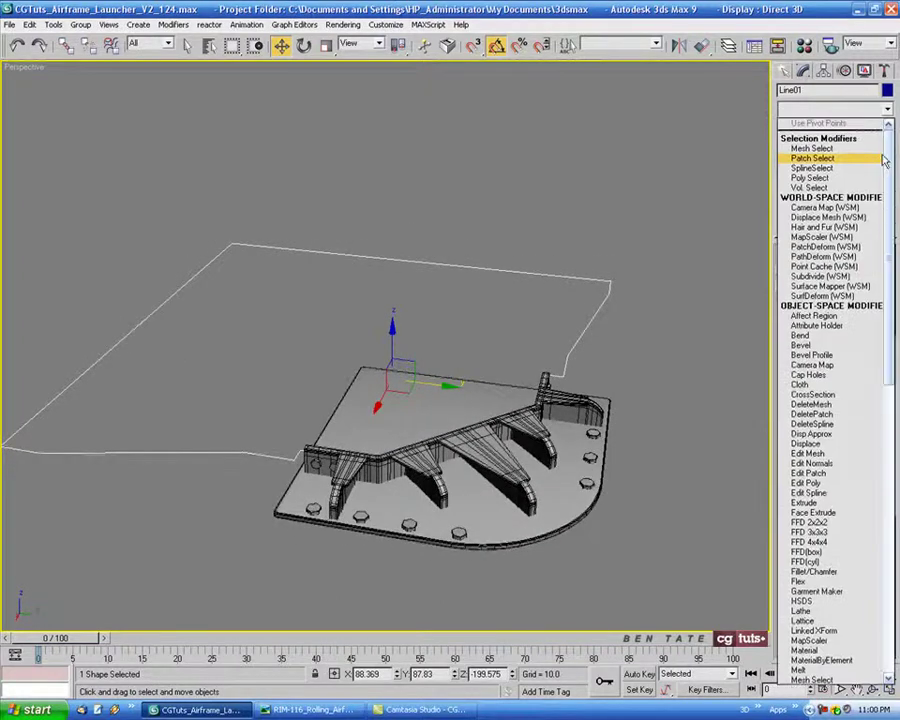
{"action": "scroll", "coordinate": [892, 158], "scroll_direction": "down", "scroll_amount": 20}
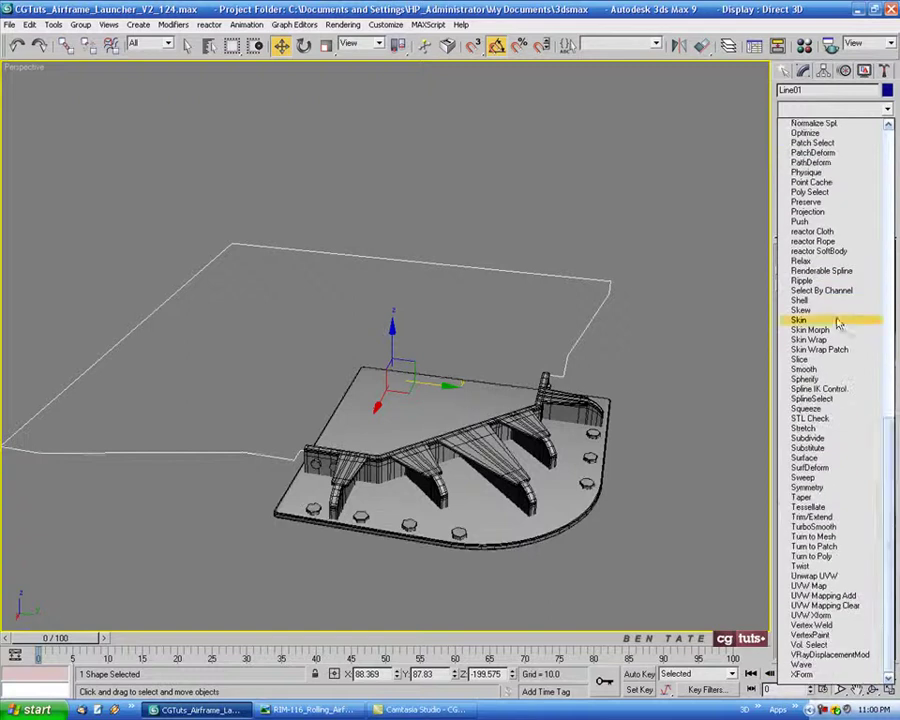
{"action": "left_click", "coordinate": [831, 303]}
Check the launcher reference photo for the plate's thickness and set the Shell's outer amount to 15.
{"action": "middle_click_drag", "start_coordinate": [636, 390], "coordinate": [646, 365], "text": "alt"}
{"action": "left_click_drag", "start_coordinate": [879, 289], "coordinate": [785, 254]}
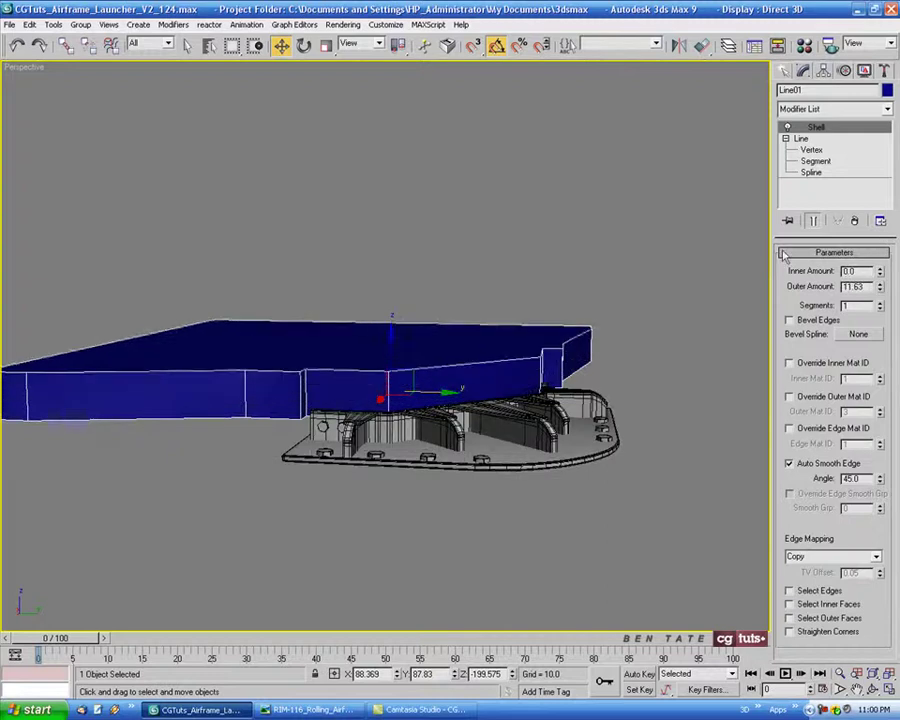
{"action": "left_click", "coordinate": [307, 710]}
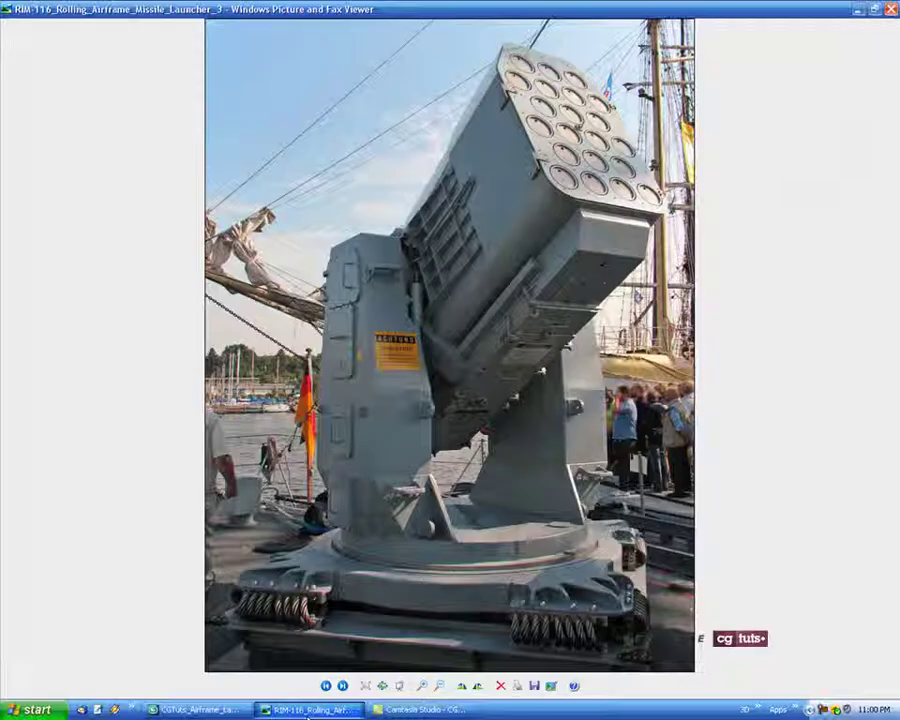
{"action": "left_click", "coordinate": [195, 710]}
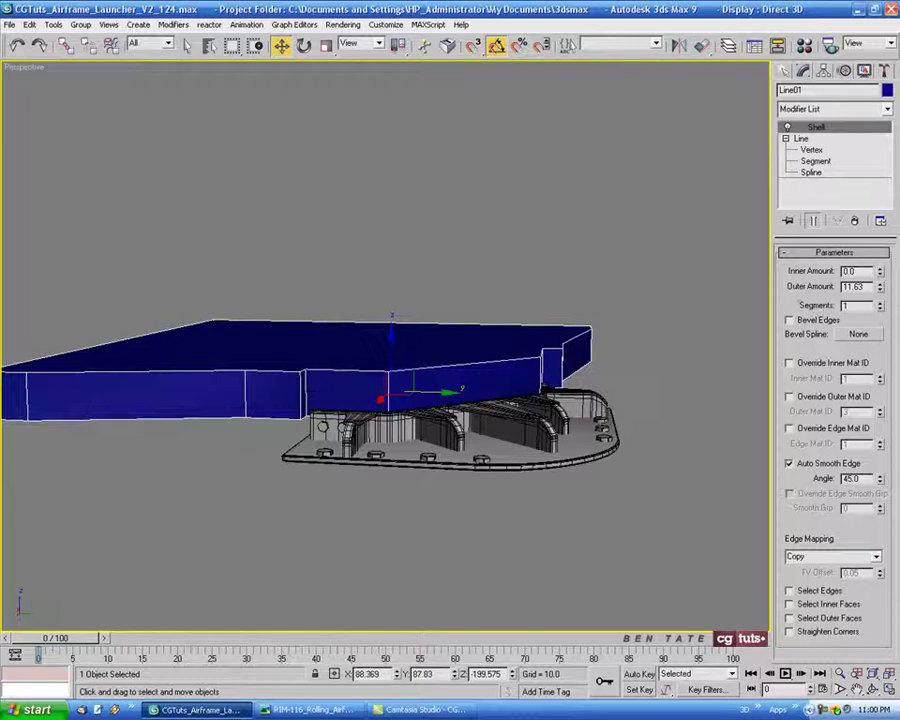
{"action": "type", "text": "15"}
{"action": "key", "text": "Return"}
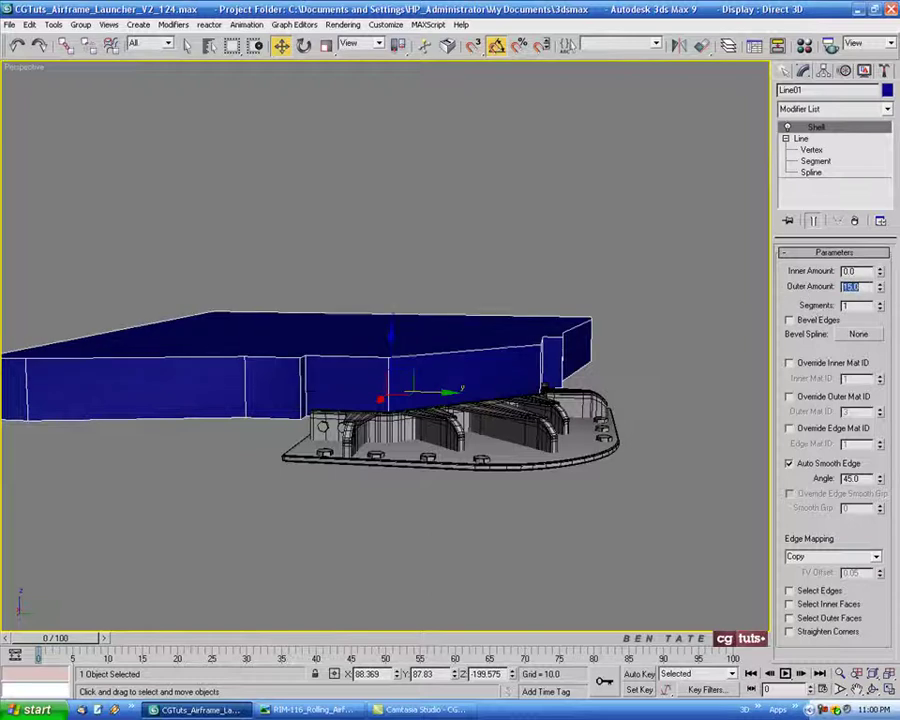
In the front view, lower the shelled base plate to about Z -211.76 so its upper face sits just above the bracket.
{"action": "middle_click_drag", "start_coordinate": [409, 455], "coordinate": [354, 474], "text": "alt"}
{"action": "key", "text": "alt+w"}
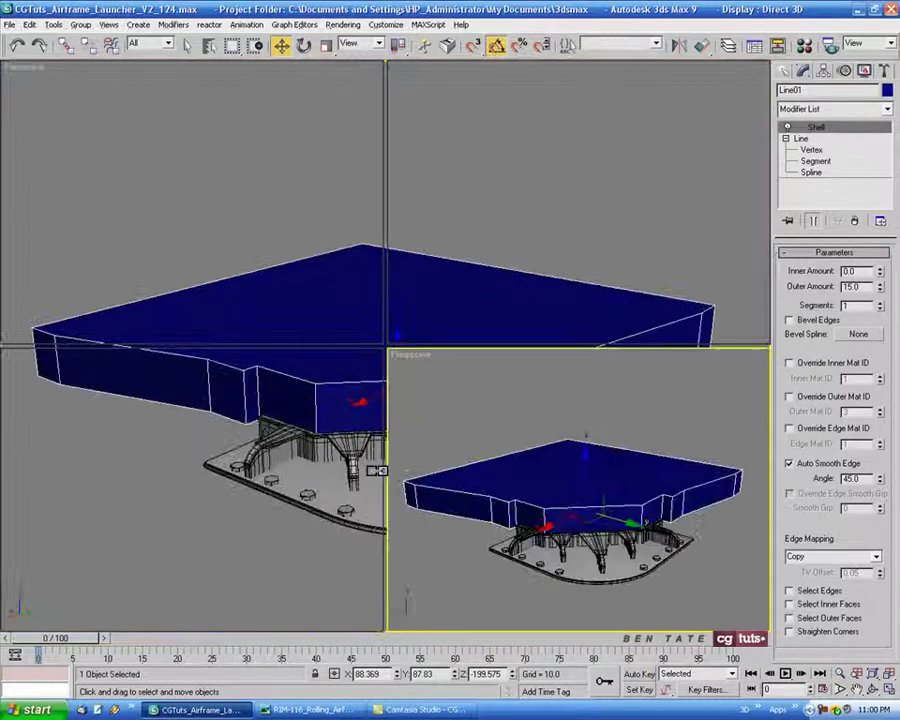
{"action": "left_click", "coordinate": [570, 250]}
{"action": "key", "text": "alt+w"}
{"action": "scroll", "coordinate": [360, 445], "scroll_direction": "up", "scroll_amount": 3}
{"action": "middle_click_drag", "start_coordinate": [384, 322], "coordinate": [503, 463]}
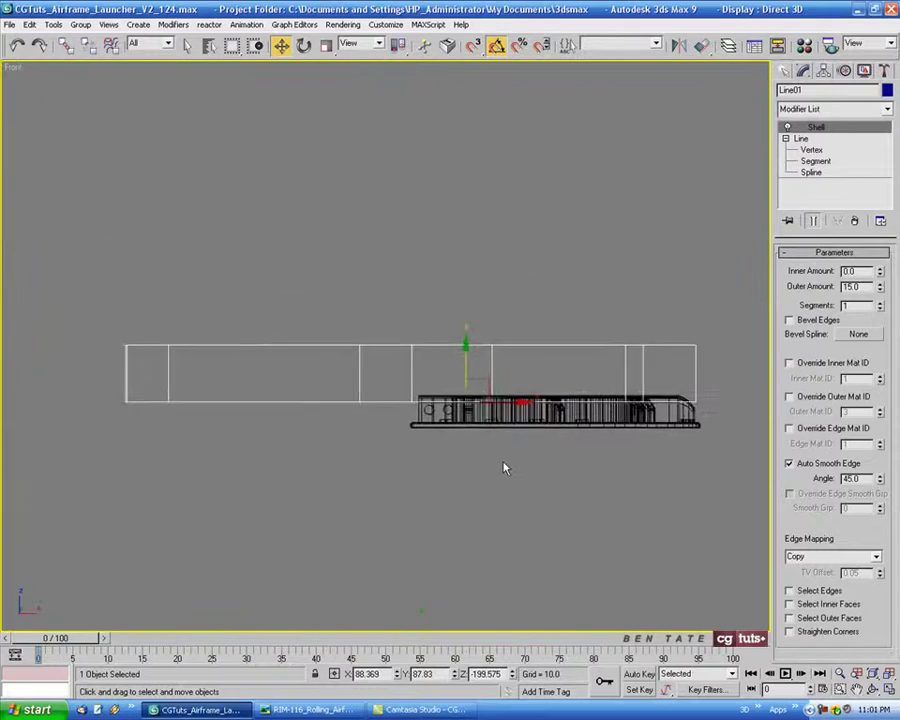
{"action": "scroll", "coordinate": [499, 453], "scroll_direction": "up", "scroll_amount": 2}
{"action": "left_click", "coordinate": [440, 337]}
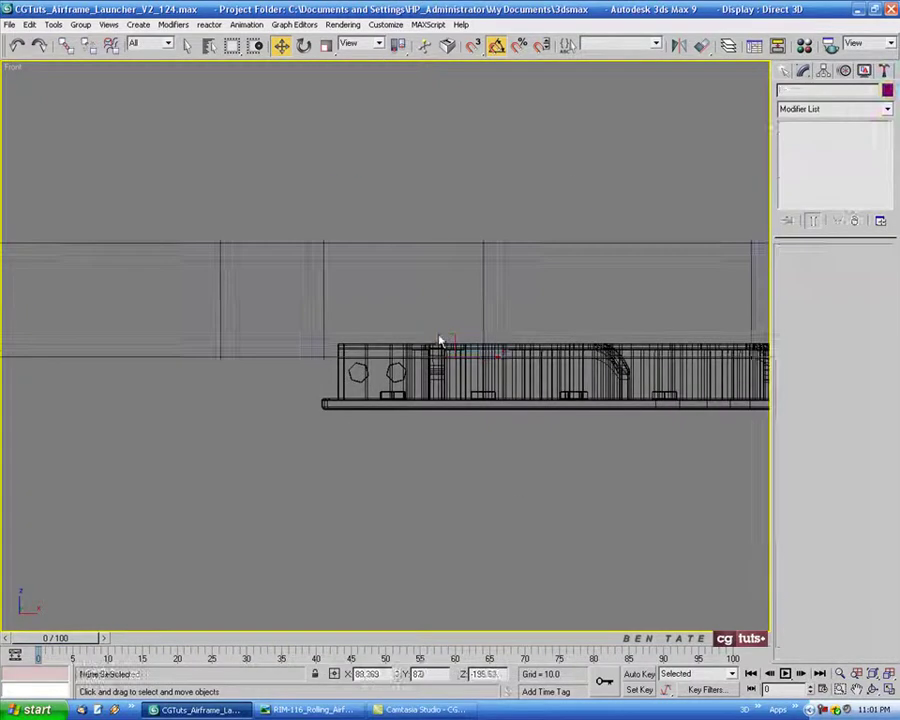
{"action": "key", "text": "ctrl+z"}
{"action": "left_click_drag", "start_coordinate": [435, 319], "coordinate": [434, 412]}
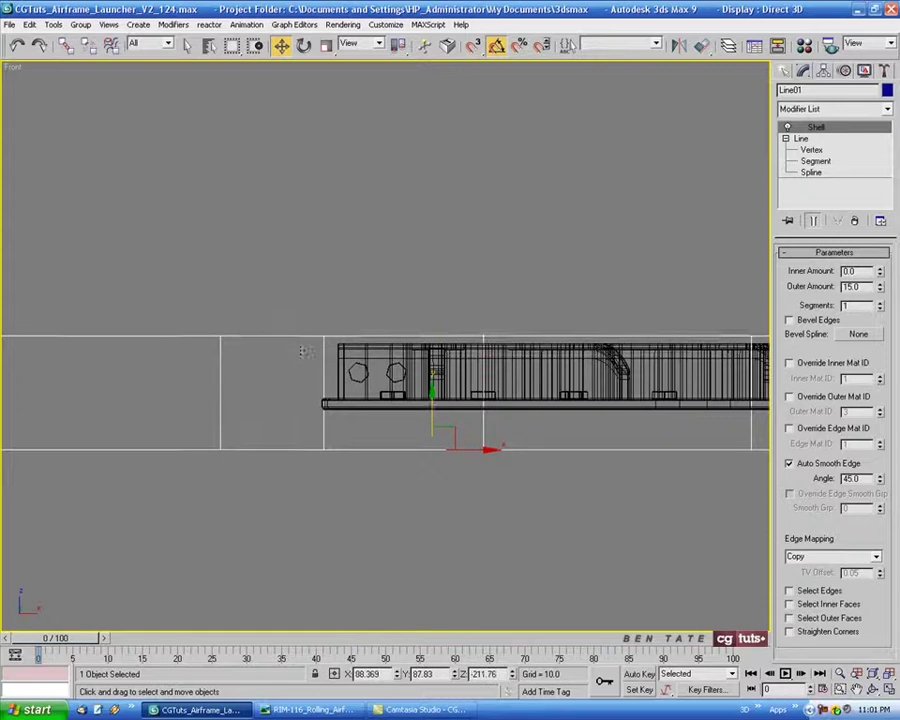
Lower the base plate to about Z -212.795, level with the bracket's upper edge, and give it a lighter blue object colour.
{"action": "scroll", "coordinate": [441, 415], "scroll_direction": "up", "scroll_amount": 3}
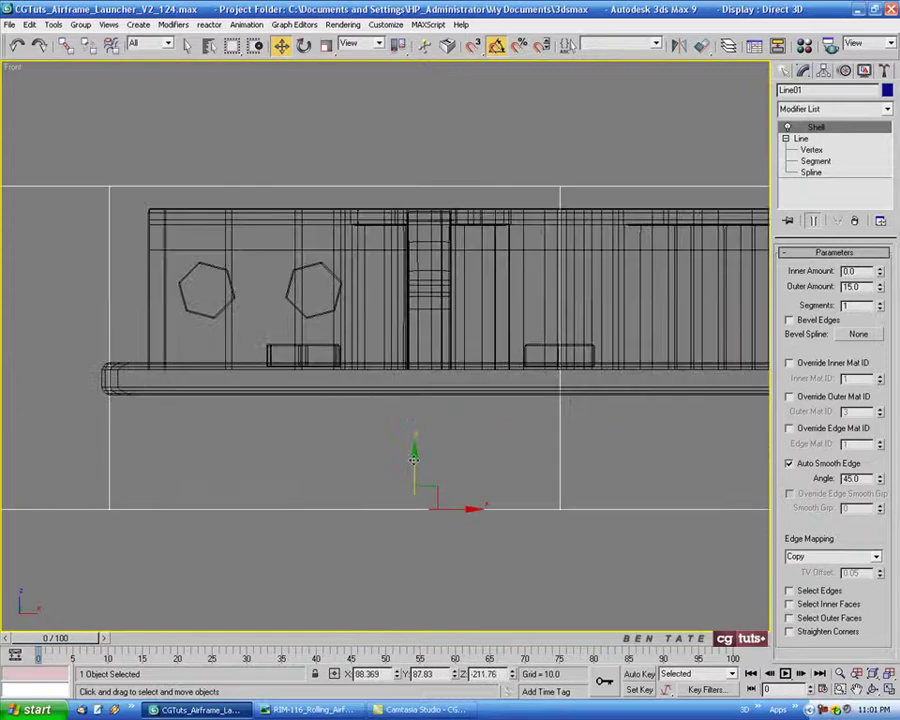
{"action": "left_click_drag", "start_coordinate": [414, 455], "coordinate": [416, 475]}
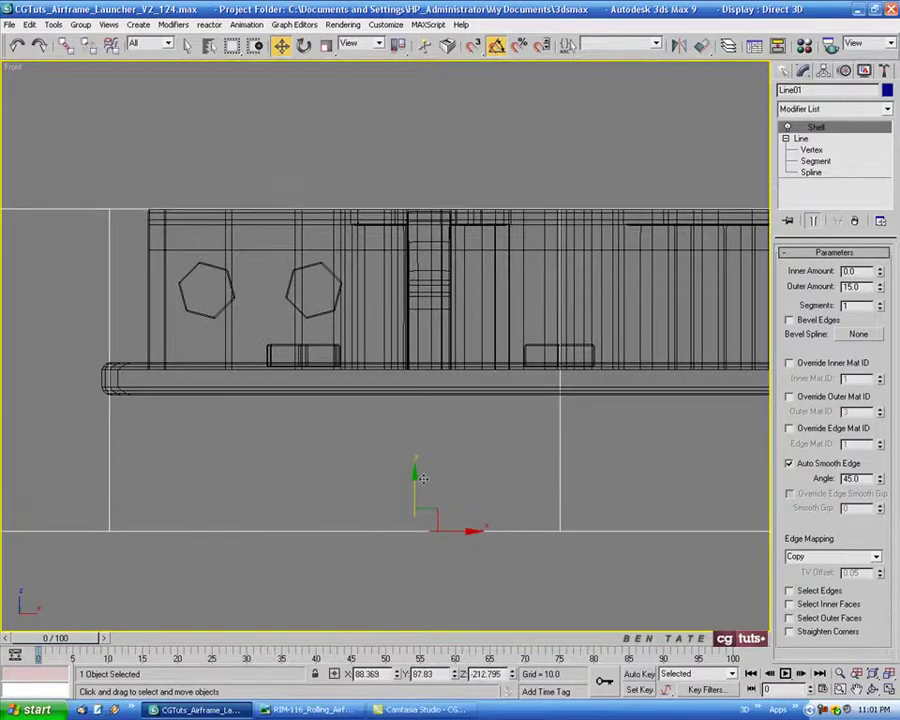
{"action": "key", "text": "alt+w"}
{"action": "right_click", "coordinate": [569, 533]}
{"action": "key", "text": "alt+w"}
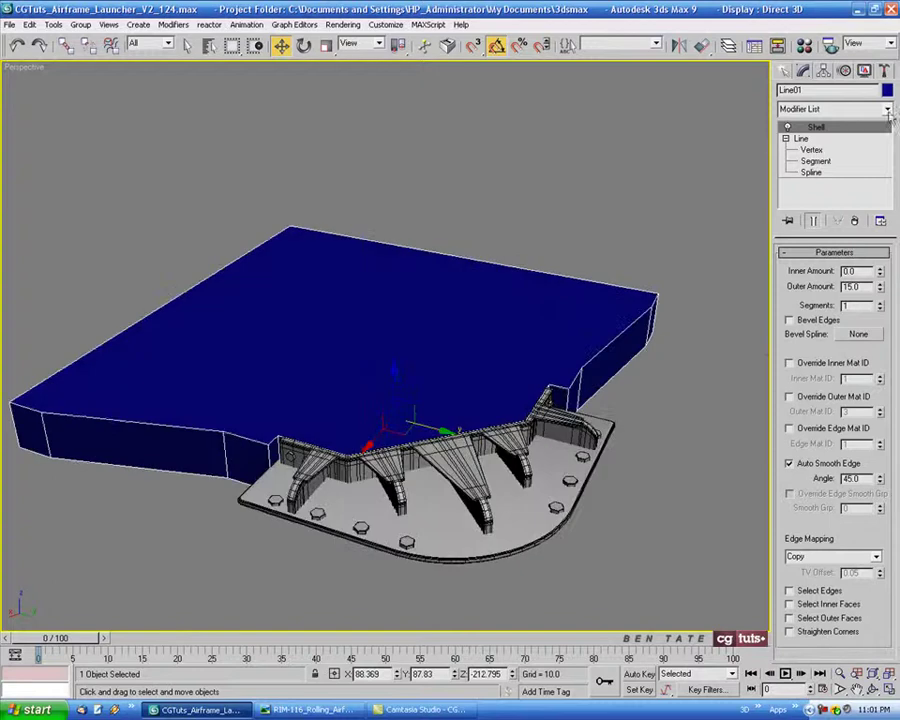
{"action": "left_click", "coordinate": [886, 90]}
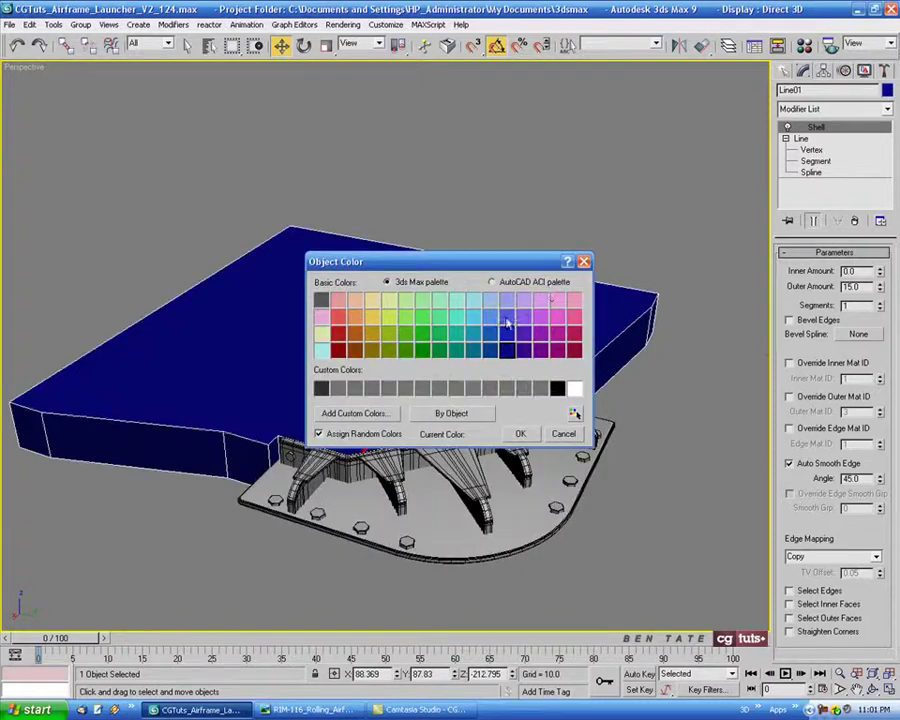
{"action": "left_click", "coordinate": [518, 433]}
Inspect the base plate around the bracket in perspective and compare its thickness with the launcher reference photo.
{"action": "middle_click_drag", "start_coordinate": [460, 430], "coordinate": [405, 450], "text": "alt"}
{"action": "scroll", "coordinate": [454, 502], "scroll_direction": "up", "scroll_amount": 3}
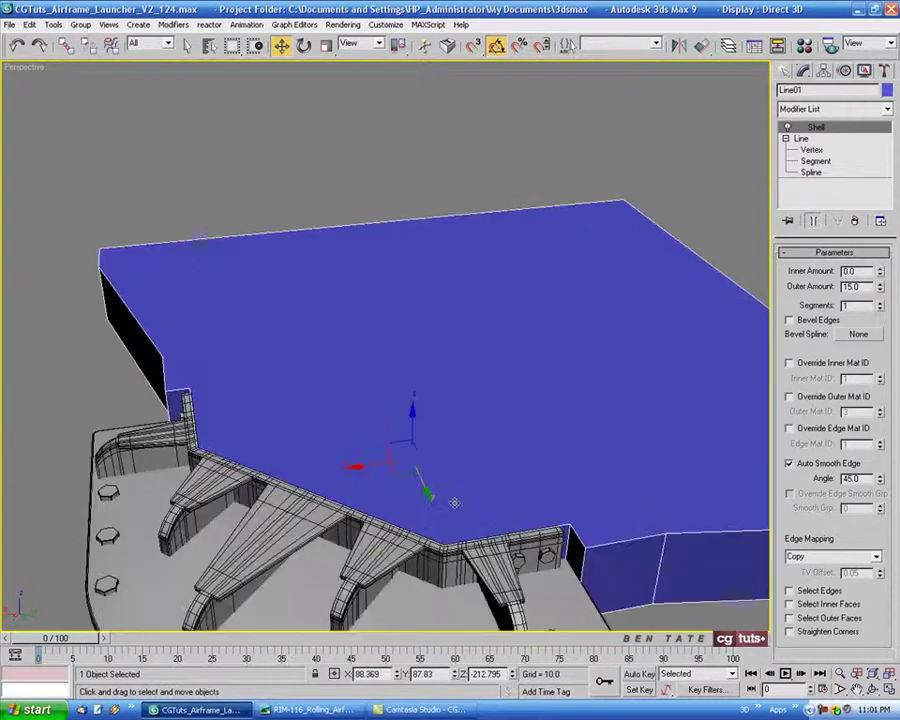
{"action": "middle_click_drag", "start_coordinate": [454, 502], "coordinate": [594, 343]}
{"action": "scroll", "coordinate": [606, 381], "scroll_direction": "down", "scroll_amount": 4}
{"action": "left_click", "coordinate": [310, 709]}
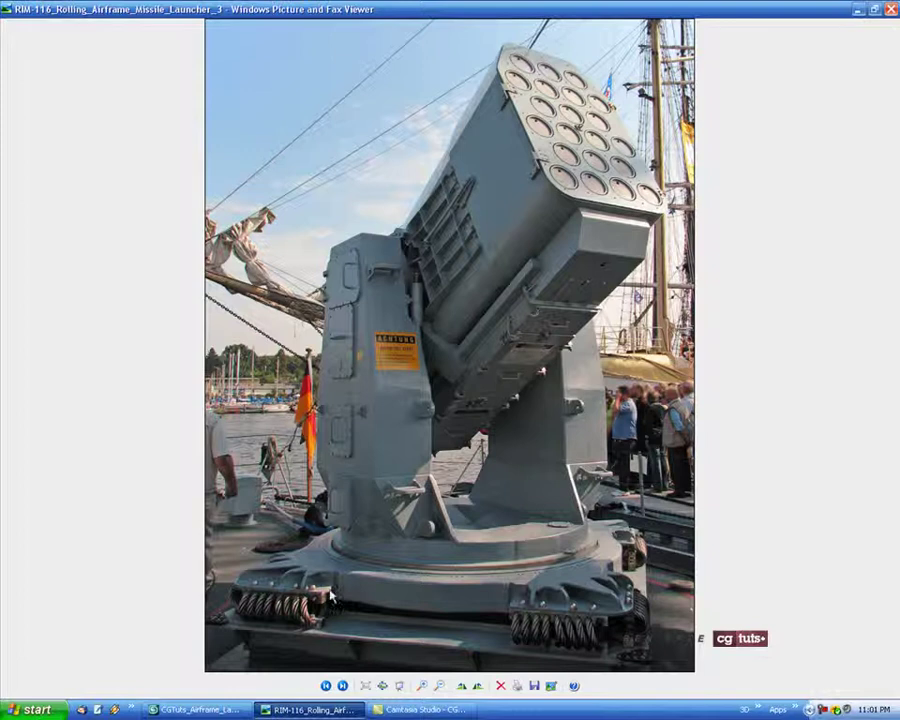
{"action": "left_click", "coordinate": [244, 708]}
{"action": "middle_click_drag", "start_coordinate": [524, 411], "coordinate": [537, 412], "text": "alt"}
In the front view, convert the shelled base plate to an Editable Poly.
{"action": "key", "text": "alt+w"}
{"action": "right_click", "coordinate": [611, 289]}
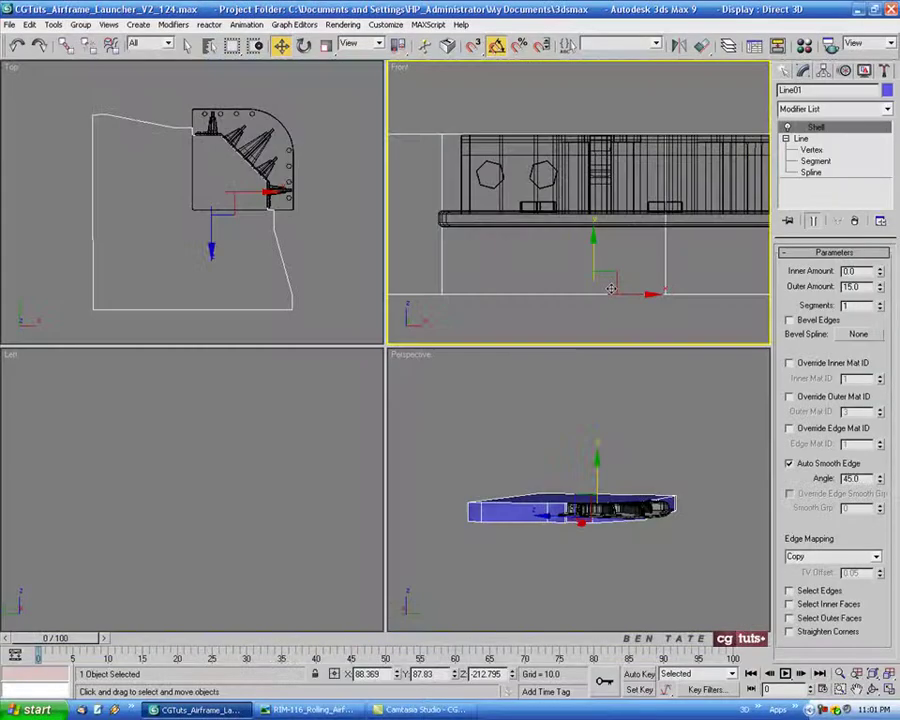
{"action": "key", "text": "alt+w"}
{"action": "middle_click_drag", "start_coordinate": [611, 289], "coordinate": [531, 303]}
{"action": "scroll", "coordinate": [535, 345], "scroll_direction": "down", "scroll_amount": 8}
{"action": "middle_click_drag", "start_coordinate": [570, 356], "coordinate": [521, 368]}
{"action": "right_click", "coordinate": [505, 378]}
{"action": "mouse_move", "coordinate": [567, 489]}
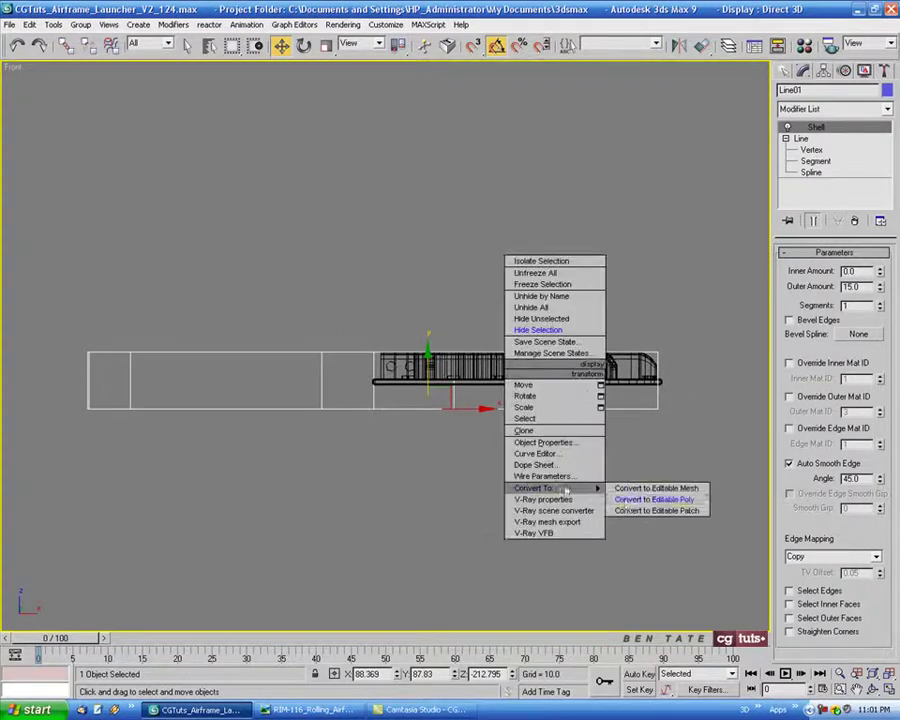
{"action": "left_click", "coordinate": [654, 499]}
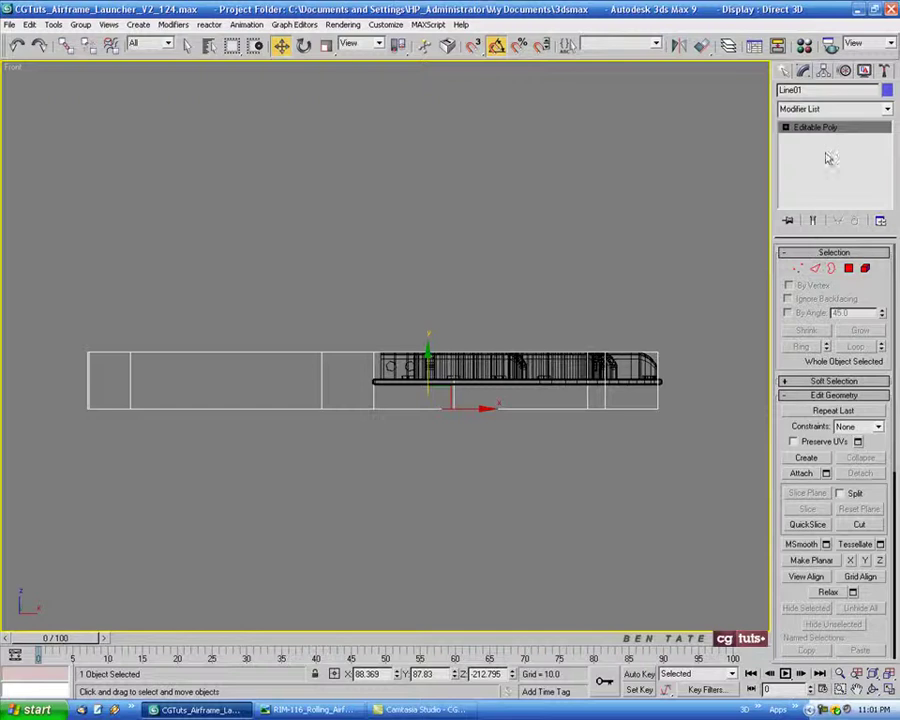
Select all vertices along the plate's lower edge and raise them to about Z -209.773 to thin the plate.
{"action": "left_click", "coordinate": [797, 269]}
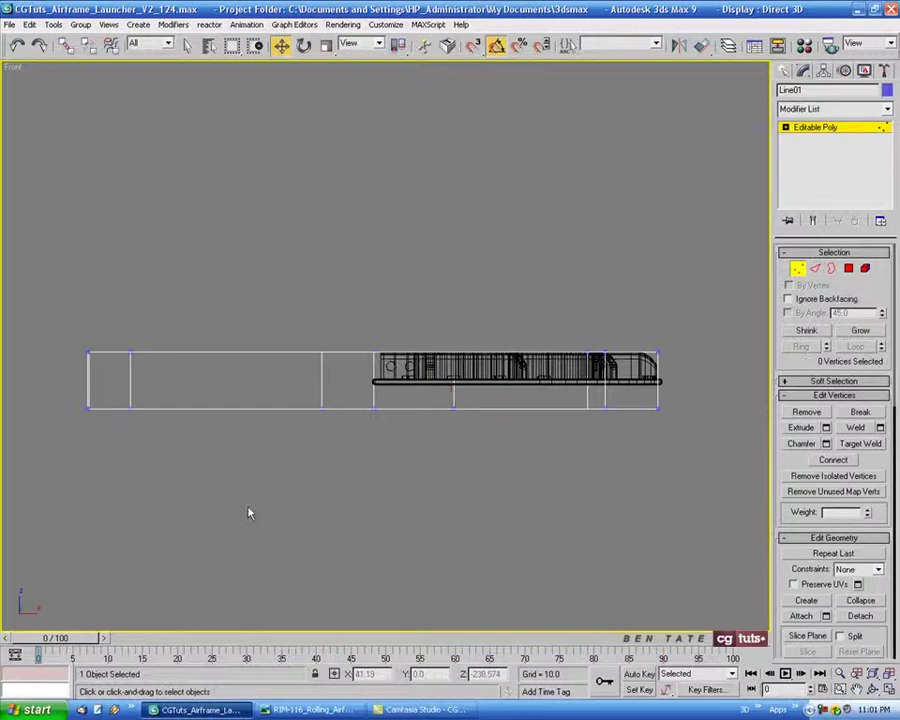
{"action": "left_click_drag", "start_coordinate": [722, 422], "coordinate": [716, 393]}
{"action": "middle_click_drag", "start_coordinate": [457, 422], "coordinate": [487, 418]}
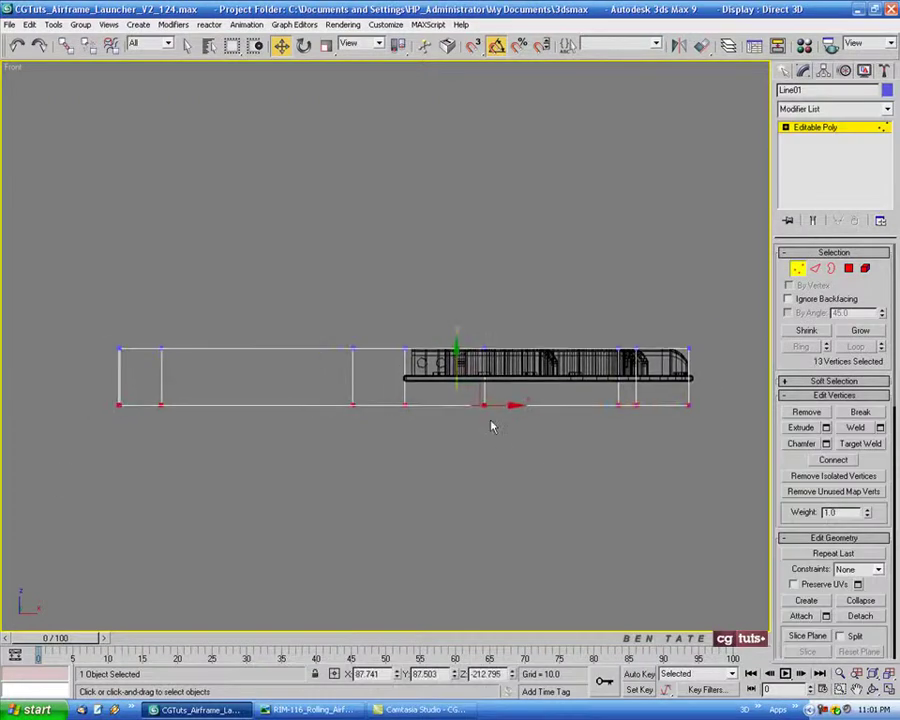
{"action": "scroll", "coordinate": [440, 387], "scroll_direction": "up", "scroll_amount": 2}
{"action": "left_click_drag", "start_coordinate": [462, 372], "coordinate": [462, 356]}
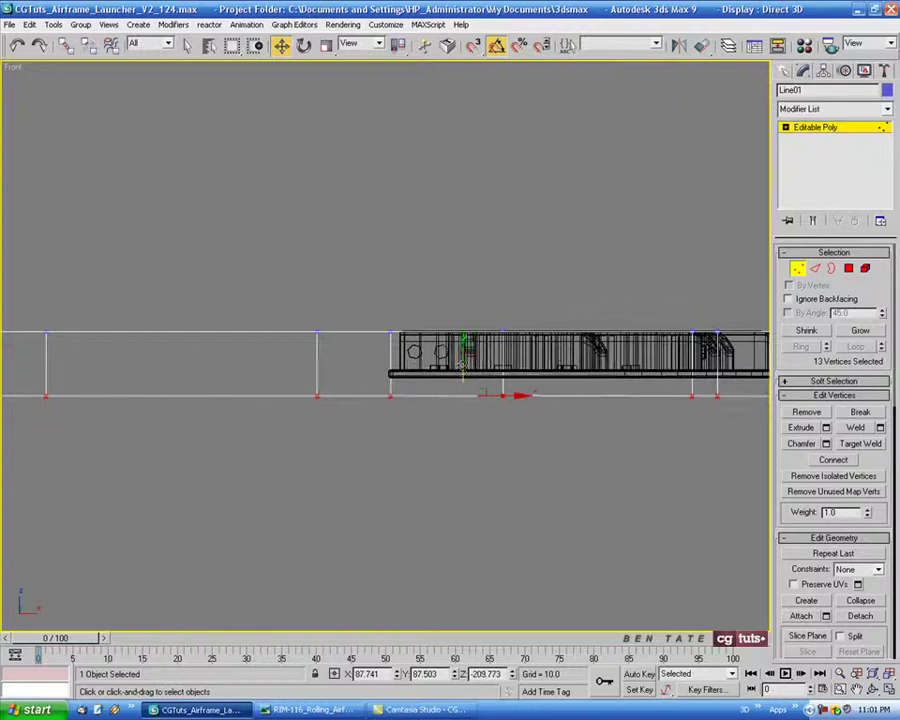
Examine the thinned plate's lower edge against the bracket in the perspective and front views.
{"action": "key", "text": "alt+w"}
{"action": "right_click", "coordinate": [616, 577]}
{"action": "key", "text": "alt+w"}
{"action": "middle_click_drag", "start_coordinate": [490, 438], "coordinate": [513, 438], "text": "alt"}
{"action": "scroll", "coordinate": [388, 408], "scroll_direction": "up", "scroll_amount": 5}
{"action": "middle_click_drag", "start_coordinate": [421, 415], "coordinate": [448, 386]}
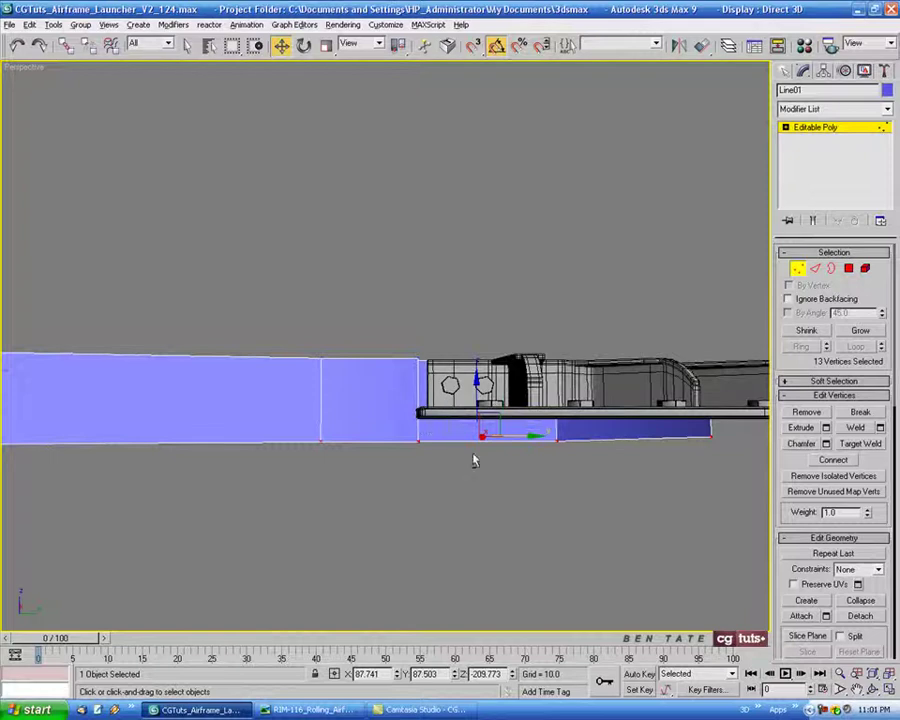
{"action": "middle_click_drag", "start_coordinate": [474, 460], "coordinate": [424, 470], "text": "alt"}
{"action": "key", "text": "alt+w"}
{"action": "right_click", "coordinate": [560, 272]}
{"action": "key", "text": "alt+w"}
{"action": "middle_click_drag", "start_coordinate": [586, 337], "coordinate": [561, 419]}
{"action": "scroll", "coordinate": [560, 418], "scroll_direction": "down", "scroll_amount": 3}
Leave vertex editing and frame the whole base plate and bracket in the top view.
{"action": "key", "text": "alt+w"}
{"action": "right_click", "coordinate": [335, 272]}
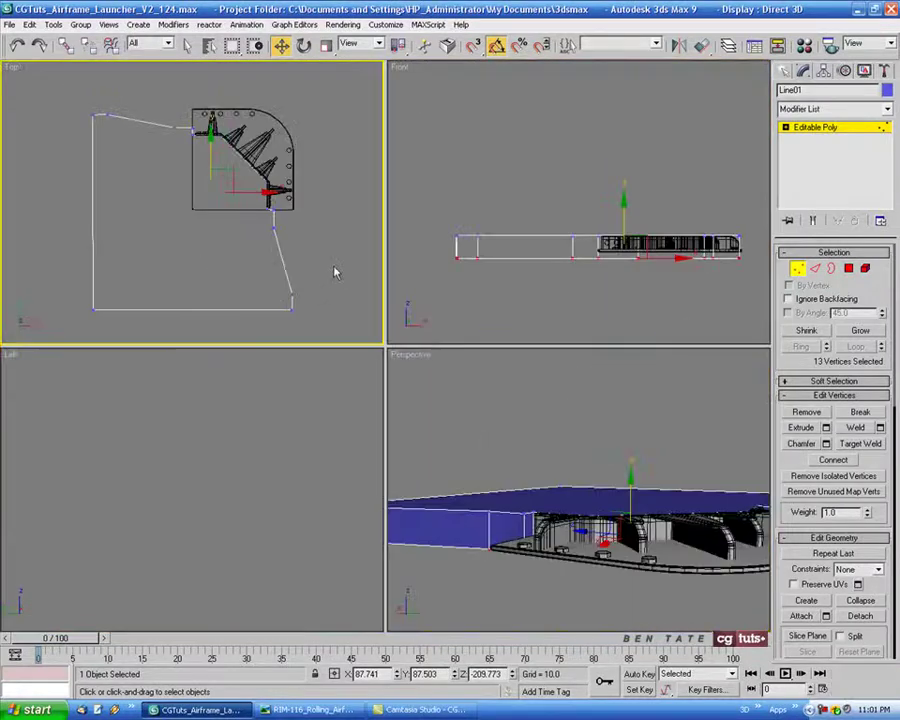
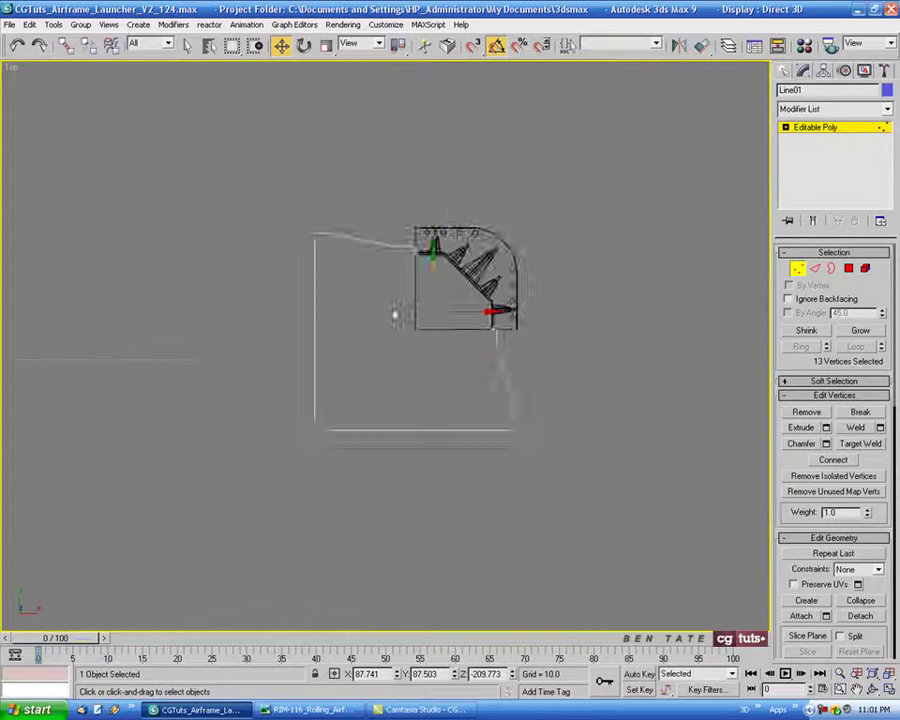
{"action": "scroll", "coordinate": [426, 316], "scroll_direction": "up", "scroll_amount": 2}
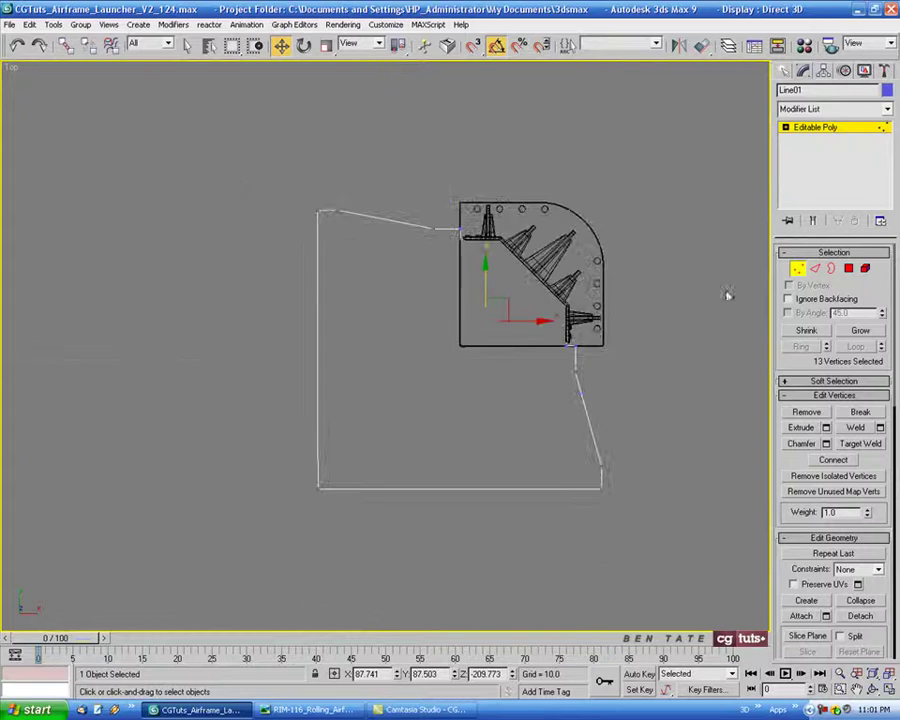
{"action": "left_click", "coordinate": [797, 269]}
{"action": "middle_click_drag", "start_coordinate": [671, 271], "coordinate": [634, 274]}
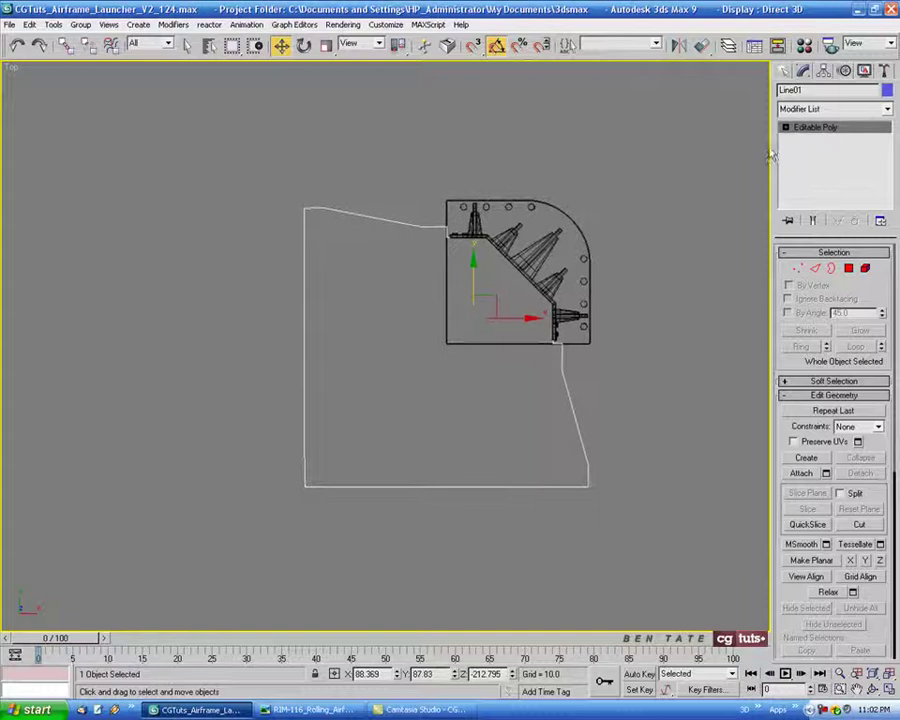
{"action": "middle_click_drag", "start_coordinate": [654, 113], "coordinate": [658, 119]}
Move only the plate's pivot point to world X 0 and Y 0, leaving the geometry in place.
{"action": "left_click", "coordinate": [823, 70]}
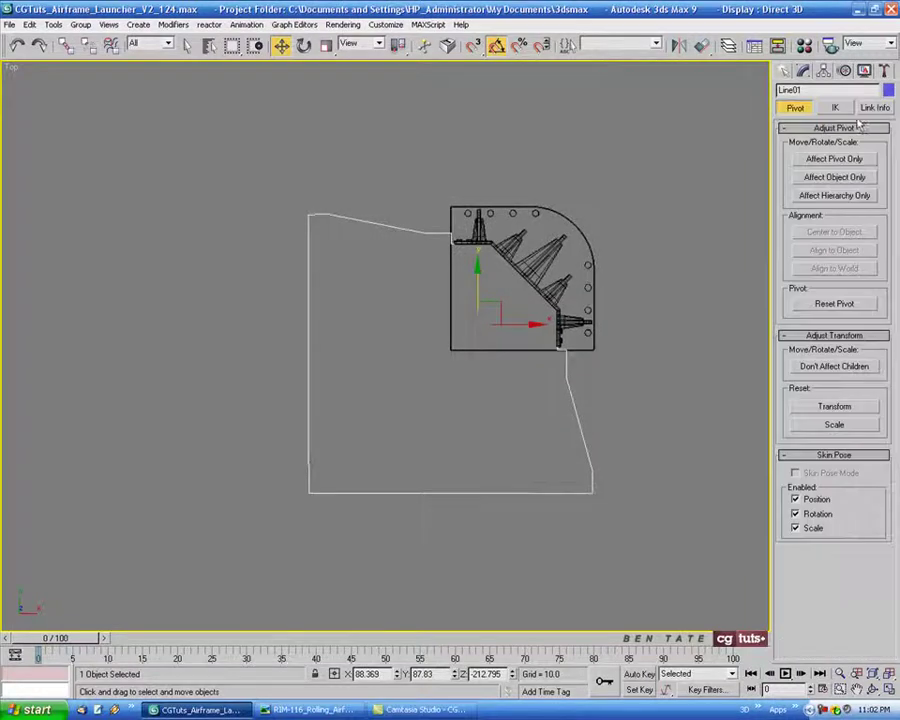
{"action": "left_click", "coordinate": [845, 160]}
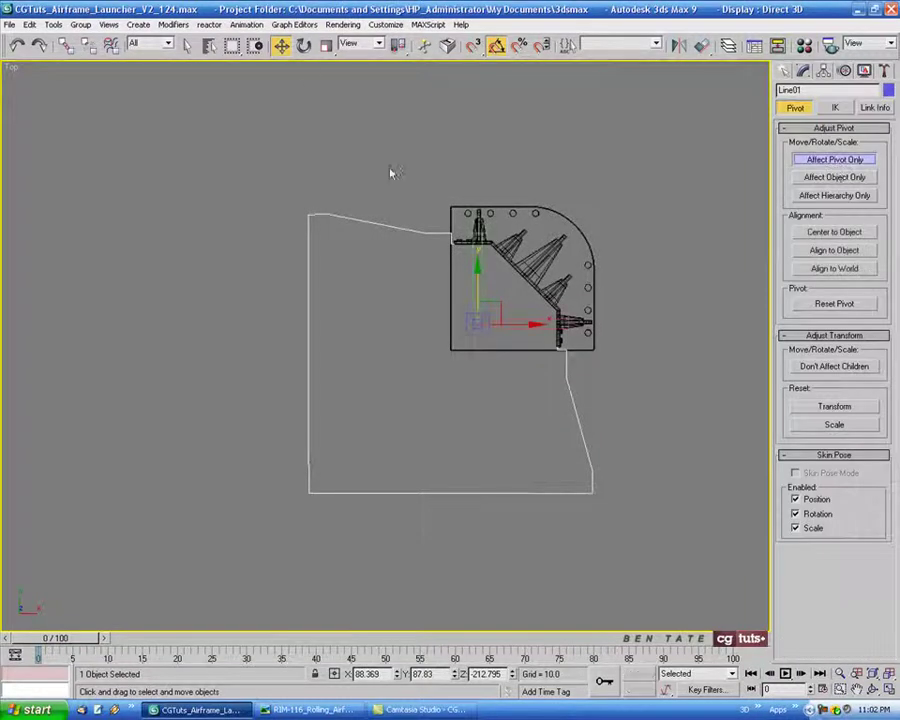
{"action": "key", "text": "F12"}
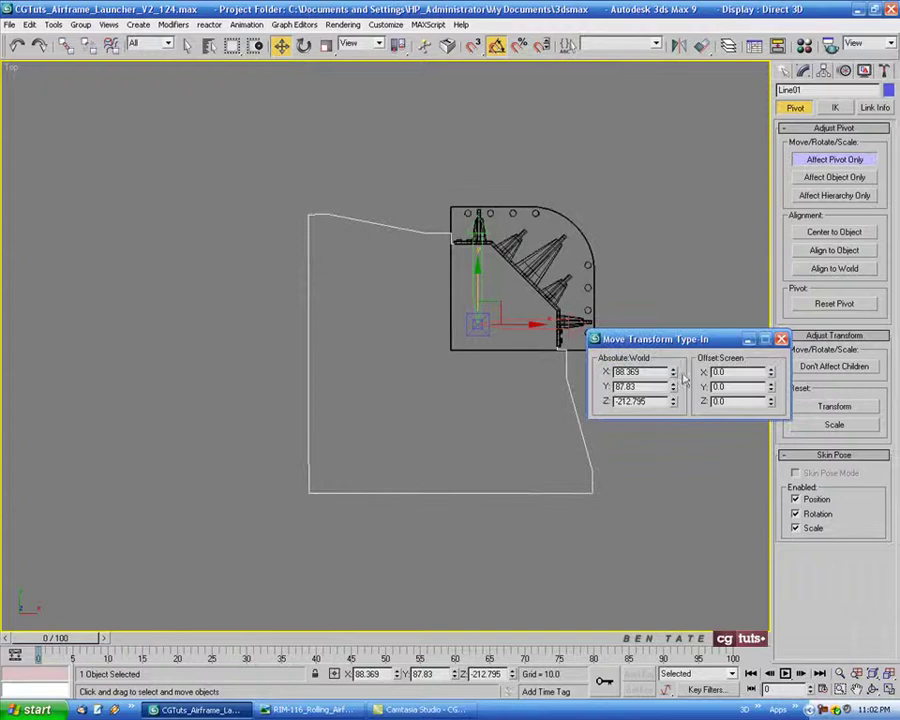
{"action": "right_click", "coordinate": [673, 376]}
{"action": "right_click", "coordinate": [674, 389]}
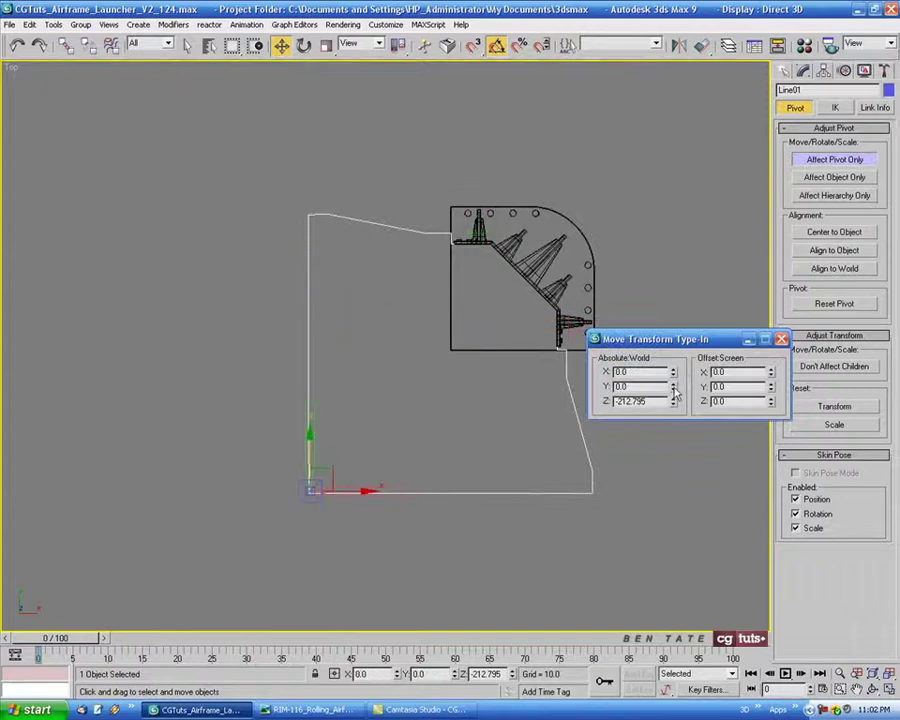
{"action": "left_click", "coordinate": [781, 339]}
{"action": "left_click", "coordinate": [828, 160]}
{"action": "middle_click_drag", "start_coordinate": [575, 248], "coordinate": [556, 235]}
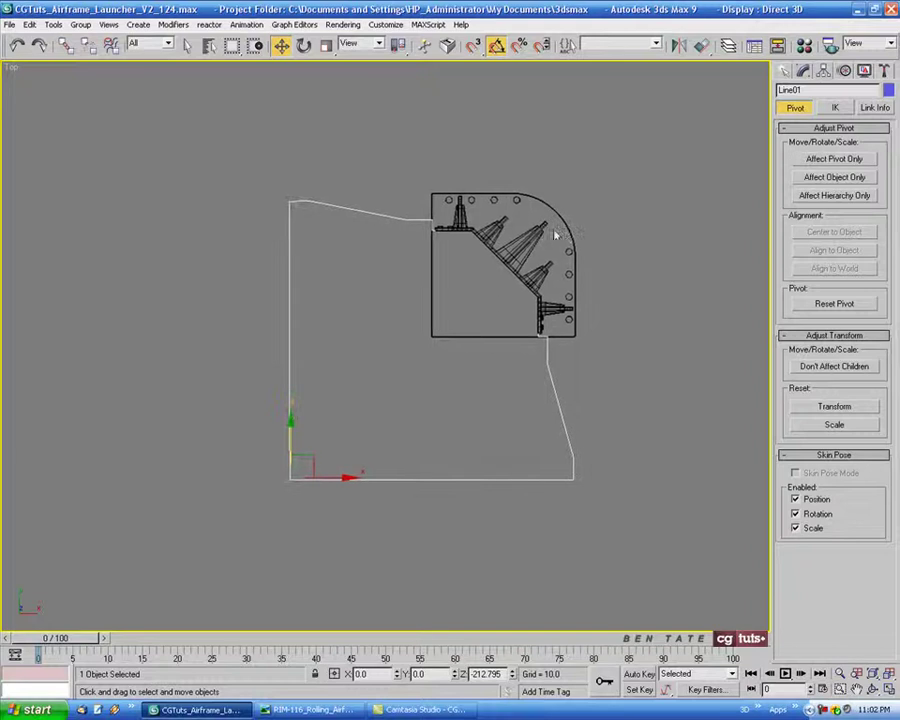
Add a Symmetry modifier to the plate, mirrored on the X axis, and check the centre seam.
{"action": "left_click", "coordinate": [803, 71]}
{"action": "left_click", "coordinate": [888, 110]}
{"action": "scroll", "coordinate": [890, 420], "scroll_direction": "down", "scroll_amount": 15}
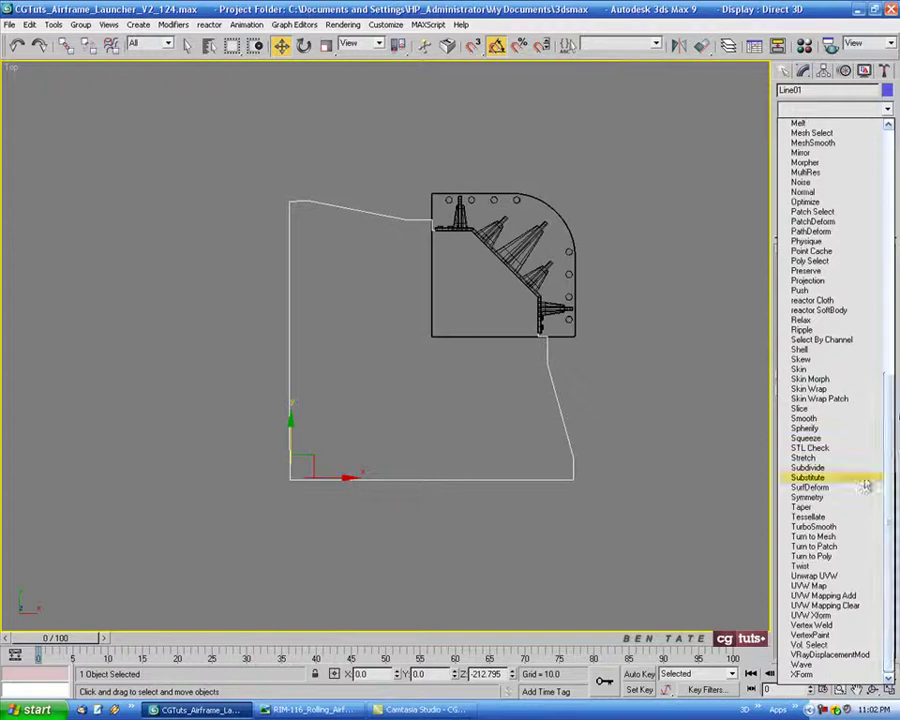
{"action": "left_click", "coordinate": [850, 498]}
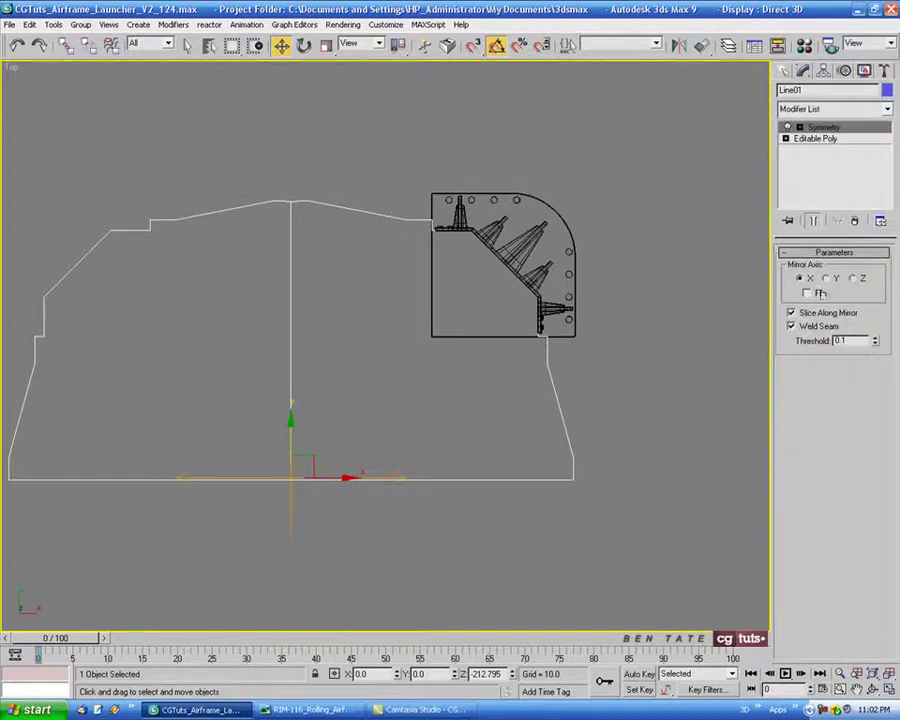
{"action": "middle_click_drag", "start_coordinate": [484, 362], "coordinate": [556, 336]}
{"action": "scroll", "coordinate": [380, 410], "scroll_direction": "up", "scroll_amount": 5}
{"action": "scroll", "coordinate": [380, 410], "scroll_direction": "down", "scroll_amount": 5}
{"action": "middle_click_drag", "start_coordinate": [420, 390], "coordinate": [442, 388]}
{"action": "scroll", "coordinate": [394, 351], "scroll_direction": "up", "scroll_amount": 2}
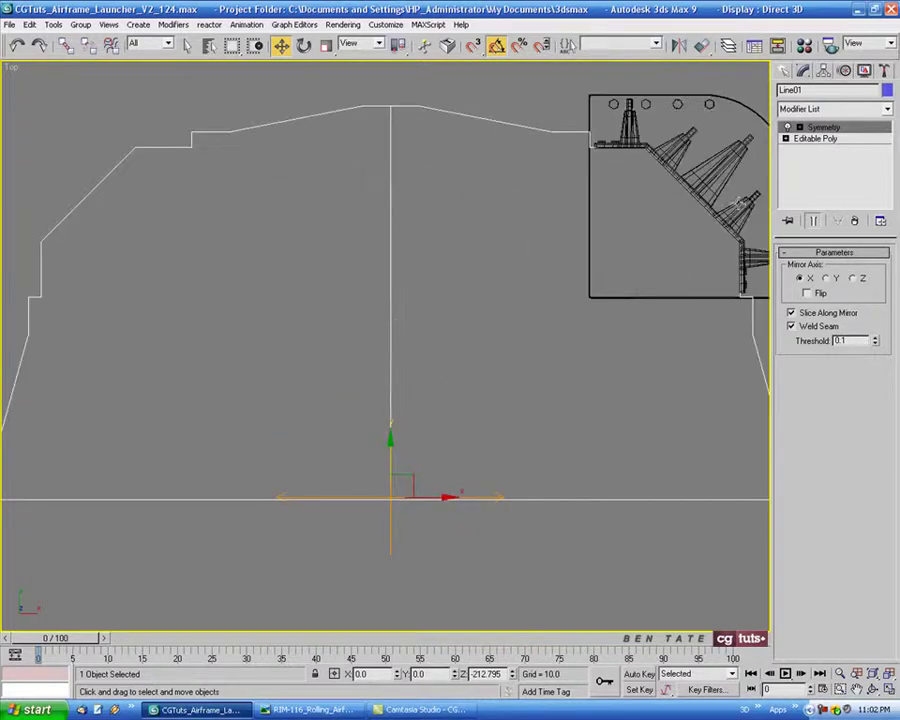
Try shifting the Symmetry modifier's mirror plane slightly along X, and reset its X position to 0.
{"action": "left_click", "coordinate": [825, 140]}
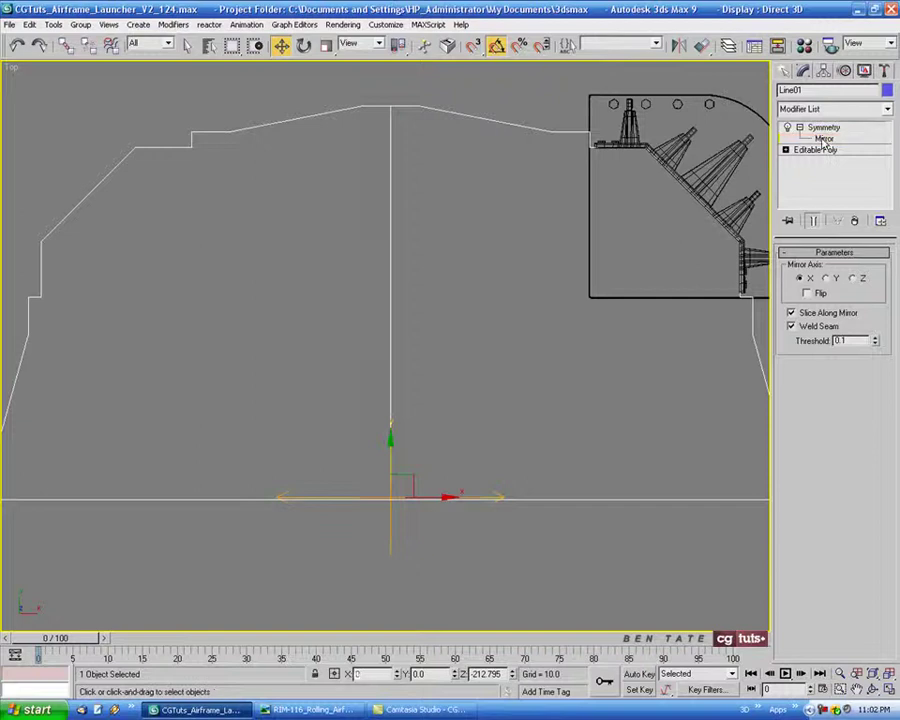
{"action": "mouse_move", "coordinate": [427, 500]}
{"action": "left_mouse_down"}
{"action": "mouse_move", "coordinate": [441, 500]}
{"action": "mouse_move", "coordinate": [411, 500]}
{"action": "mouse_move", "coordinate": [427, 503]}
{"action": "left_mouse_up"}
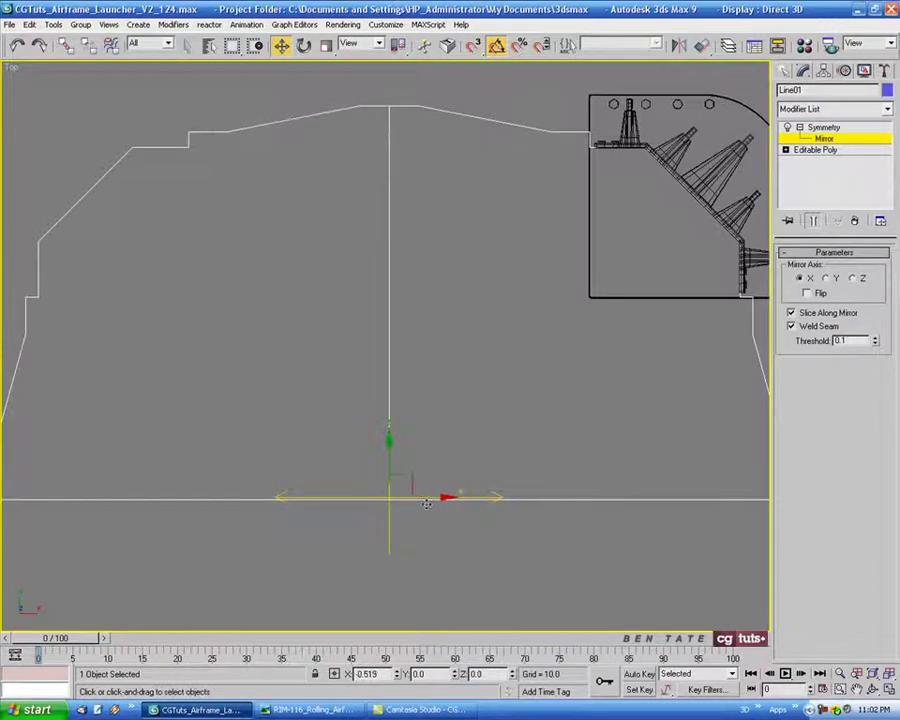
{"action": "right_click", "coordinate": [397, 674]}
{"action": "left_click", "coordinate": [801, 129]}
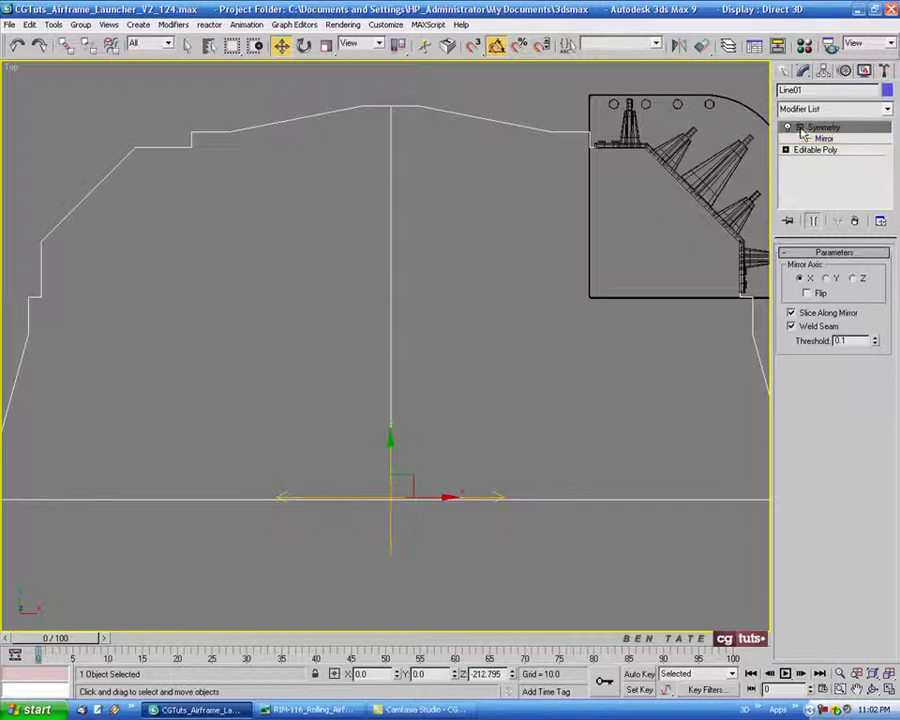
Add a second Symmetry modifier to the half plate and set its mirror axis to Y.
{"action": "middle_click_drag", "start_coordinate": [598, 320], "coordinate": [551, 216]}
{"action": "scroll", "coordinate": [569, 291], "scroll_direction": "down", "scroll_amount": 2}
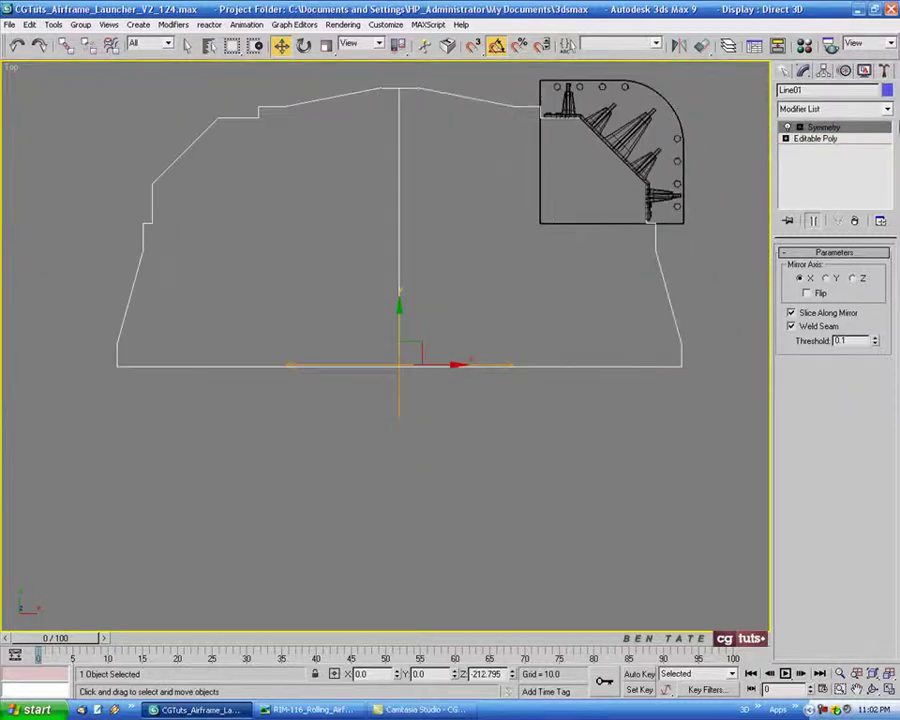
{"action": "left_click", "coordinate": [889, 112]}
{"action": "scroll", "coordinate": [840, 400], "scroll_direction": "down", "scroll_amount": 8}
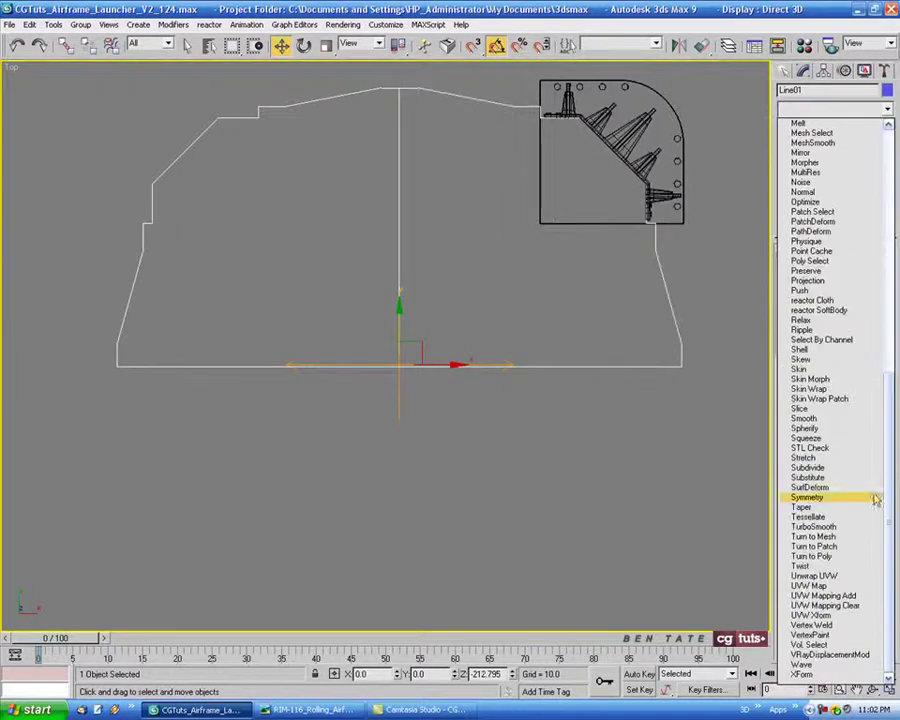
{"action": "left_click", "coordinate": [808, 497]}
{"action": "left_click", "coordinate": [826, 278]}
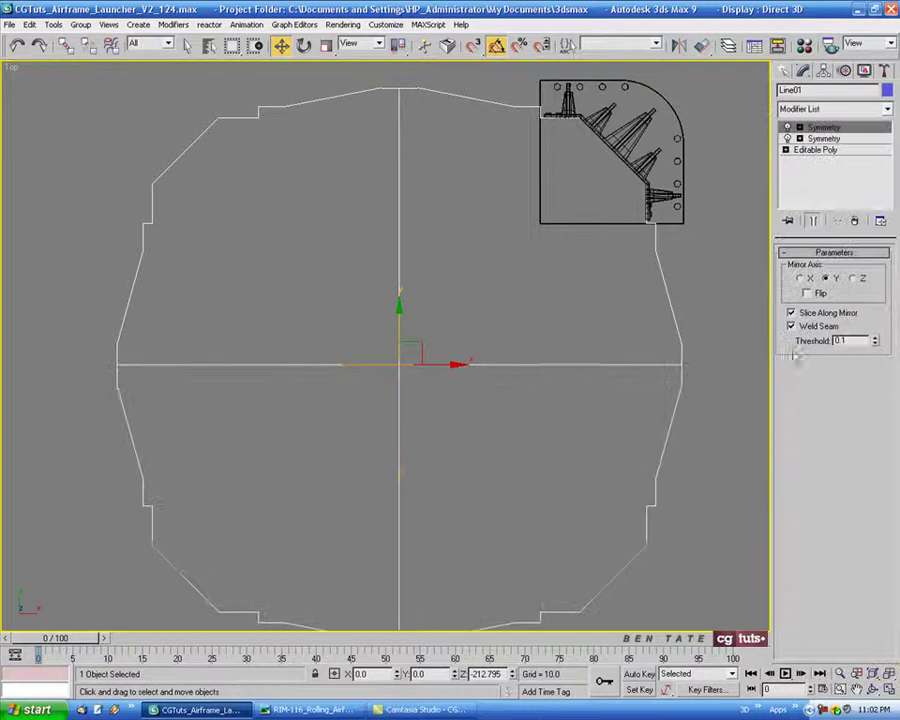
{"action": "middle_click_drag", "start_coordinate": [552, 398], "coordinate": [550, 362]}
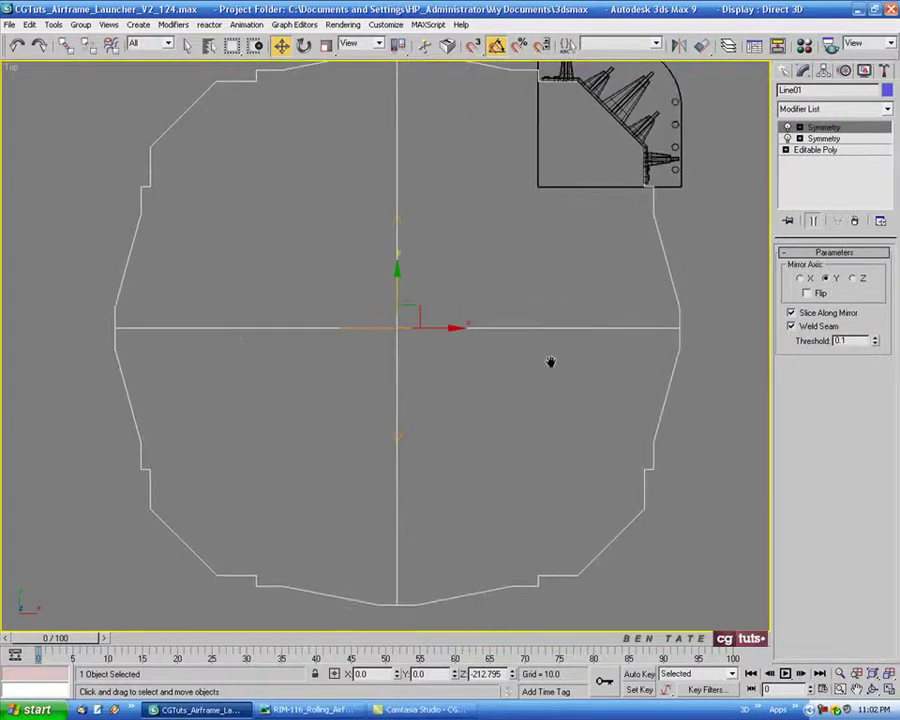
{"action": "middle_click_drag", "start_coordinate": [627, 332], "coordinate": [615, 350]}
Examine the fully mirrored plate and its fit around the corner bracket in the perspective view.
{"action": "key", "text": "alt+w"}
{"action": "right_click", "coordinate": [671, 486]}
{"action": "key", "text": "alt+w"}
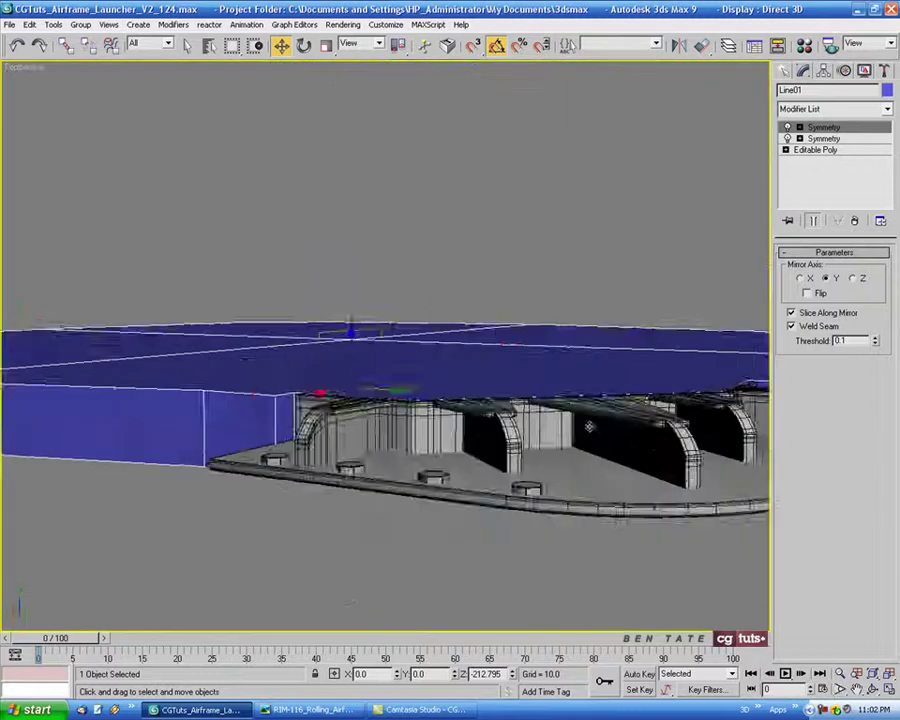
{"action": "middle_click_drag", "start_coordinate": [589, 427], "coordinate": [585, 458], "text": "alt"}
{"action": "scroll", "coordinate": [585, 458], "scroll_direction": "down", "scroll_amount": 5}
{"action": "middle_click_drag", "start_coordinate": [526, 352], "coordinate": [608, 346], "text": "alt"}
{"action": "middle_click_drag", "start_coordinate": [380, 370], "coordinate": [480, 374]}
{"action": "middle_click_drag", "start_coordinate": [480, 374], "coordinate": [394, 357]}
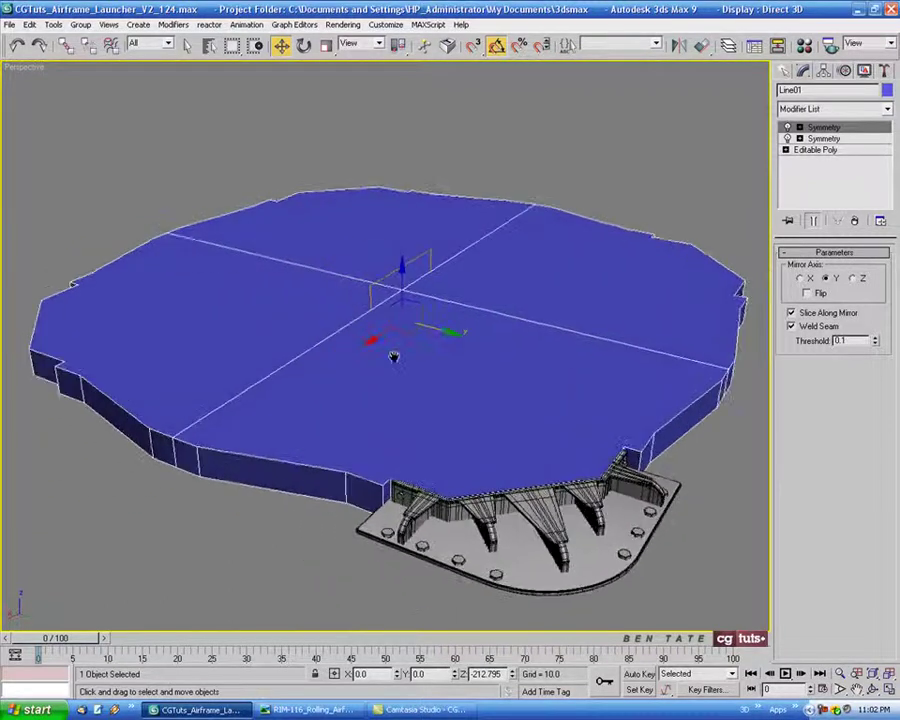
{"action": "scroll", "coordinate": [394, 358], "scroll_direction": "down", "scroll_amount": 2}
{"action": "middle_click_drag", "start_coordinate": [683, 224], "coordinate": [548, 282], "text": "alt"}
Convert the mirrored plate to an Editable Poly and compare its rim with the launcher reference photo.
{"action": "right_click", "coordinate": [548, 282]}
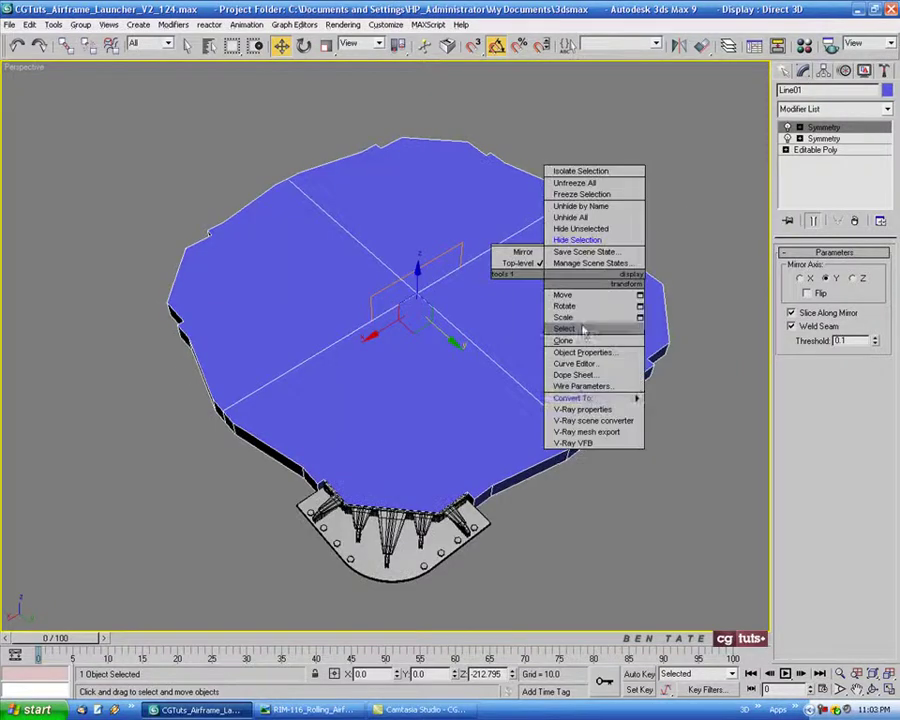
{"action": "mouse_move", "coordinate": [634, 398]}
{"action": "left_click", "coordinate": [685, 416]}
{"action": "middle_click_drag", "start_coordinate": [555, 352], "coordinate": [559, 336], "text": "alt"}
{"action": "scroll", "coordinate": [558, 337], "scroll_direction": "up", "scroll_amount": 2}
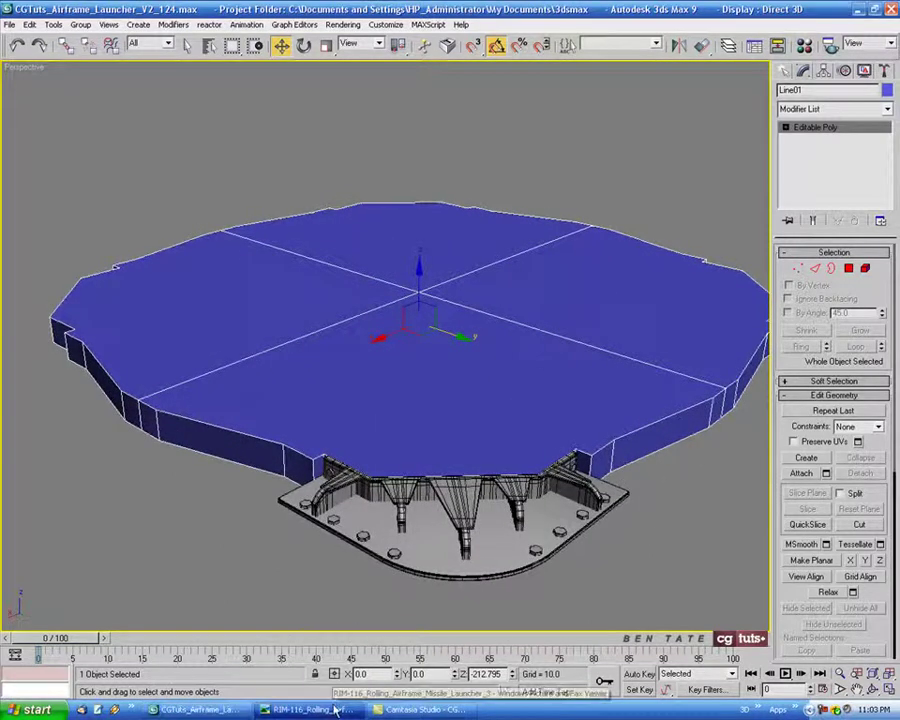
{"action": "left_click", "coordinate": [310, 709]}
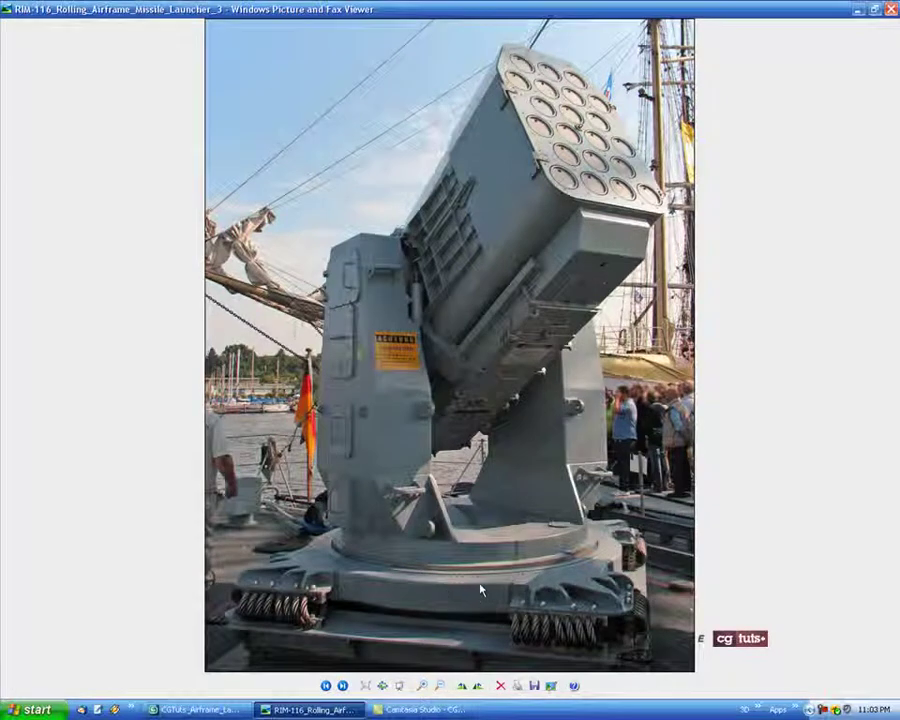
{"action": "left_click", "coordinate": [197, 709]}
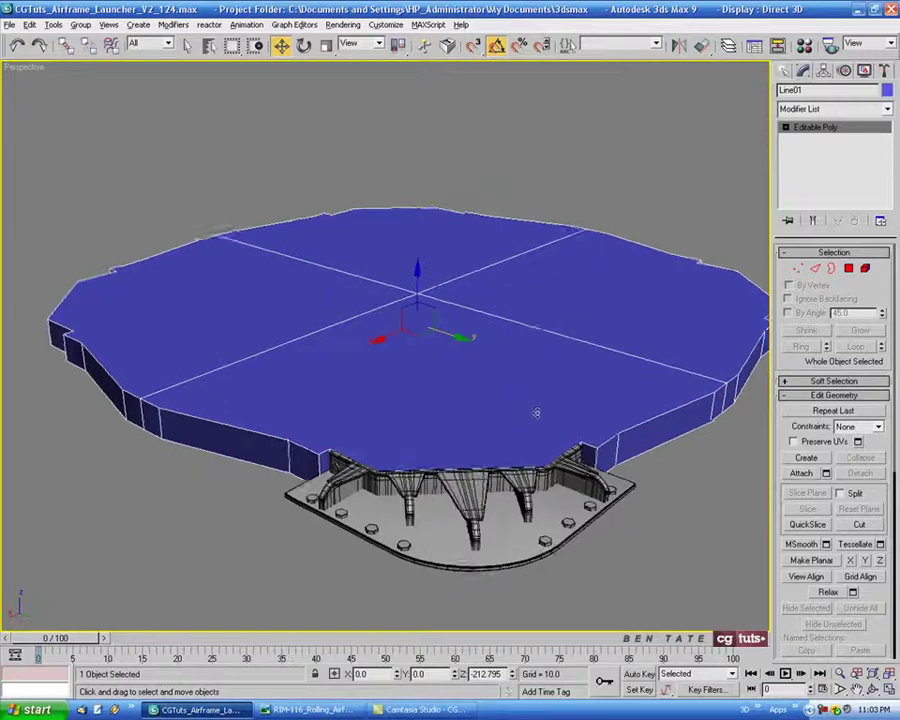
{"action": "middle_click_drag", "start_coordinate": [540, 415], "coordinate": [465, 400]}
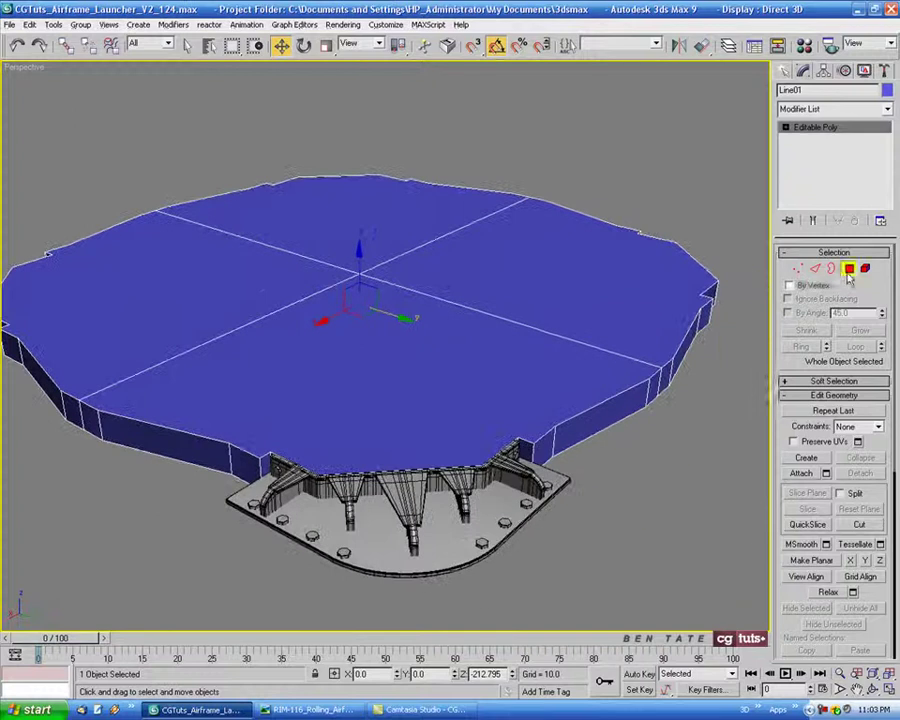
Select all four top polygons and all four bottom polygons of the plate.
{"action": "left_click", "coordinate": [848, 269]}
{"action": "middle_click_drag", "start_coordinate": [665, 385], "coordinate": [686, 380]}
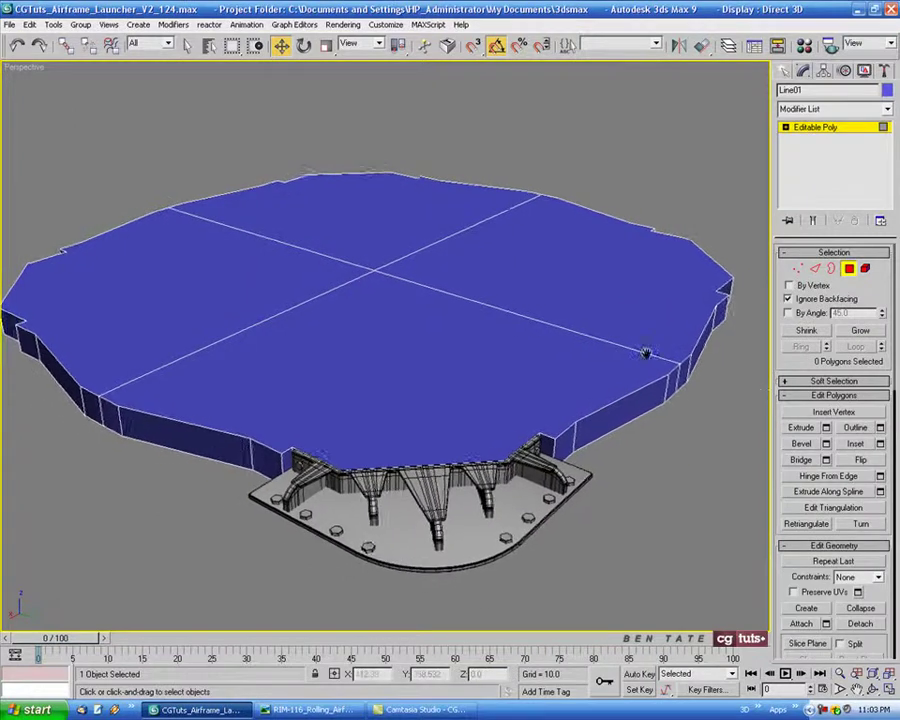
{"action": "left_click", "coordinate": [306, 185]}
{"action": "left_click", "coordinate": [200, 280], "text": "ctrl"}
{"action": "left_click", "coordinate": [380, 350], "text": "ctrl"}
{"action": "left_click", "coordinate": [516, 240], "text": "ctrl"}
{"action": "middle_click_drag", "start_coordinate": [489, 298], "coordinate": [496, 225], "text": "alt"}
{"action": "left_click", "coordinate": [496, 225], "text": "ctrl"}
{"action": "left_click", "coordinate": [310, 375], "text": "ctrl"}
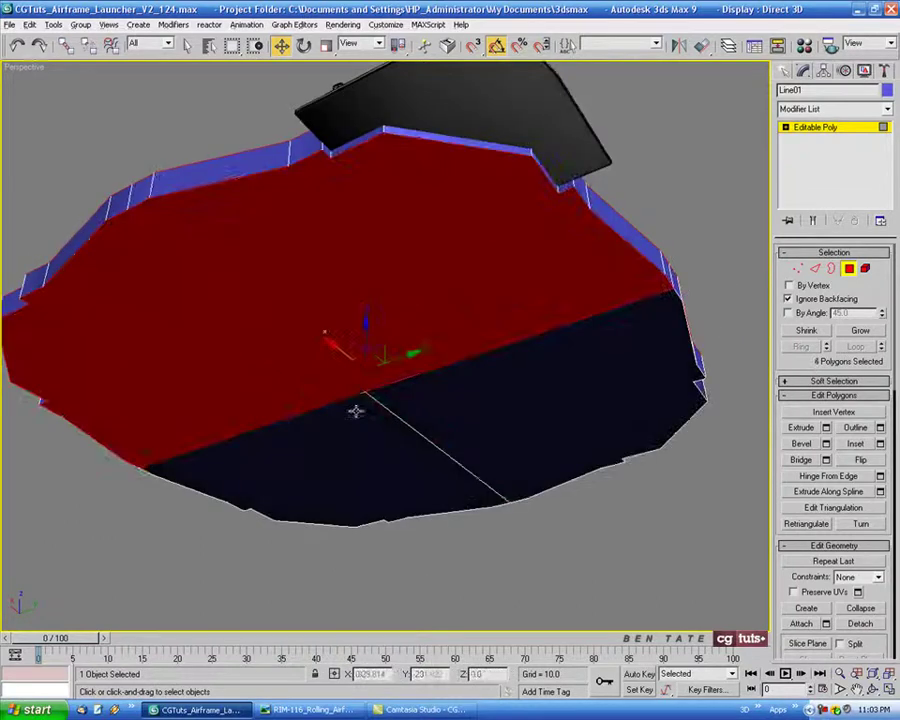
{"action": "left_click", "coordinate": [358, 412], "text": "ctrl"}
{"action": "left_click", "coordinate": [600, 336], "text": "ctrl"}
{"action": "middle_click_drag", "start_coordinate": [605, 336], "coordinate": [590, 410], "text": "alt"}
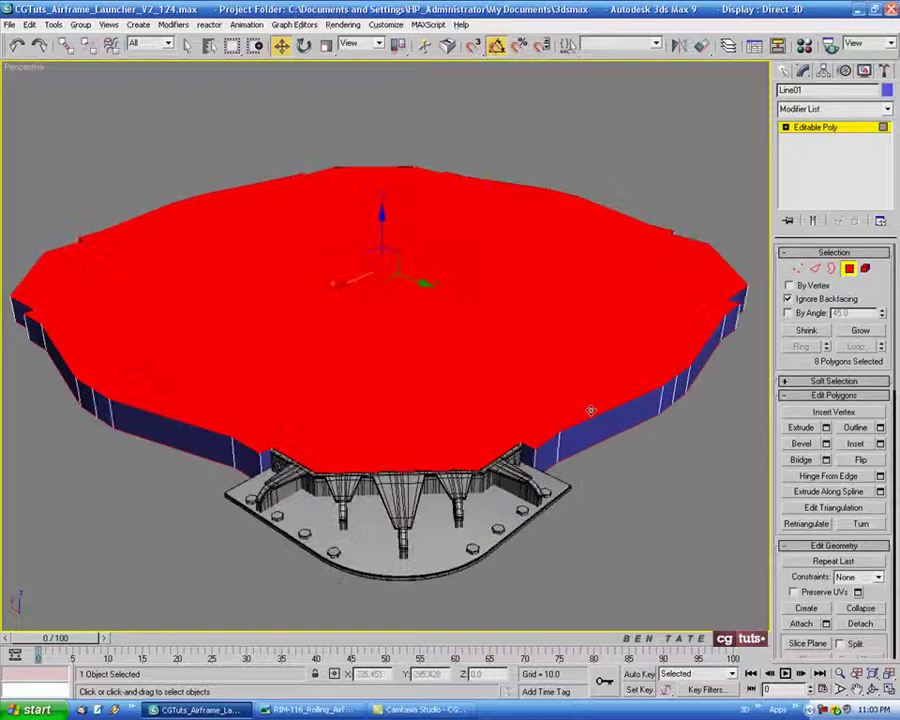
Convert the polygon selection to edges and deselect the inner cross edges, keeping only the upper and lower rims.
{"action": "left_click", "coordinate": [817, 269], "text": "ctrl"}
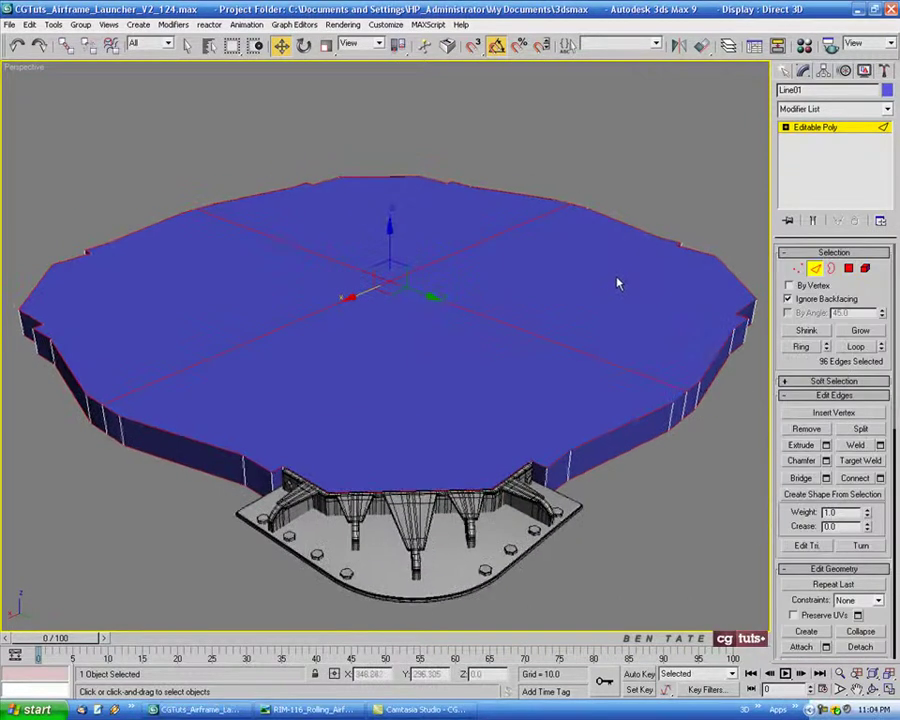
{"action": "middle_click_drag", "start_coordinate": [615, 289], "coordinate": [608, 292], "text": "alt"}
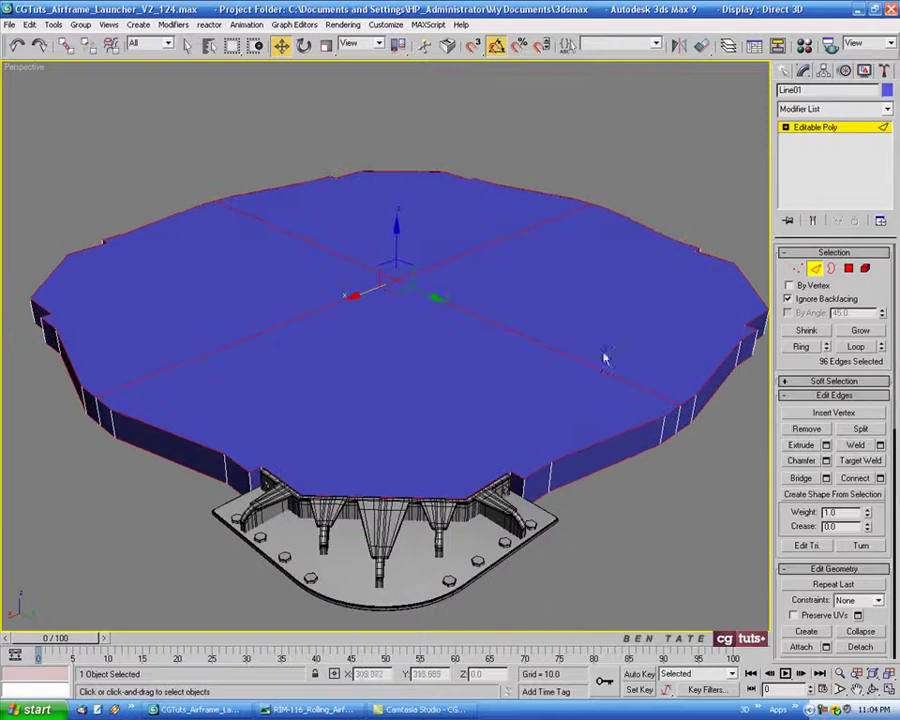
{"action": "middle_click_drag", "start_coordinate": [572, 259], "coordinate": [575, 266], "text": "alt"}
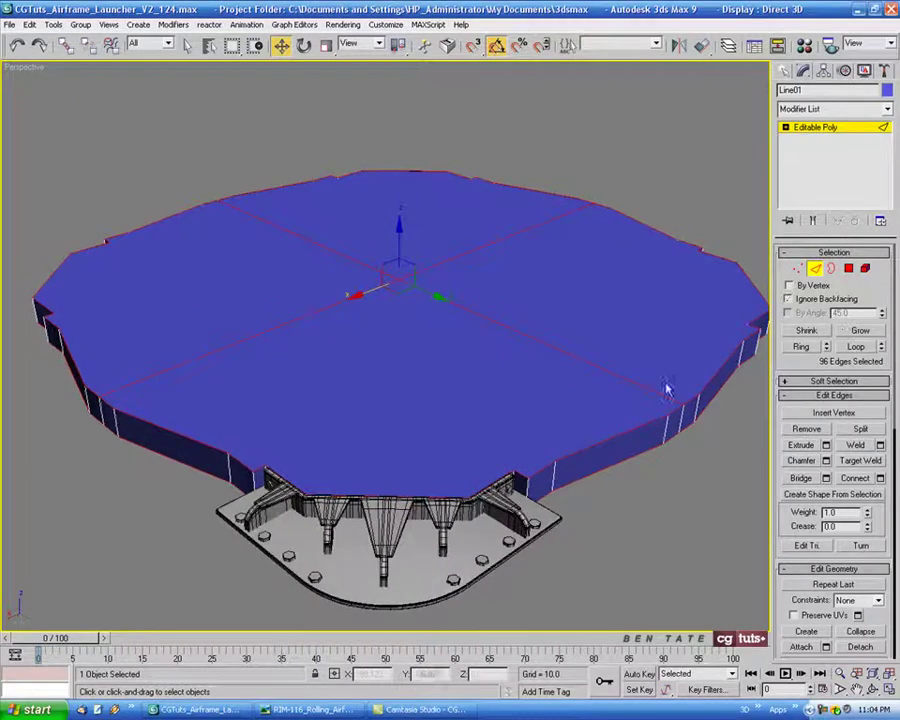
{"action": "key", "text": "alt+w"}
{"action": "right_click", "coordinate": [186, 214]}
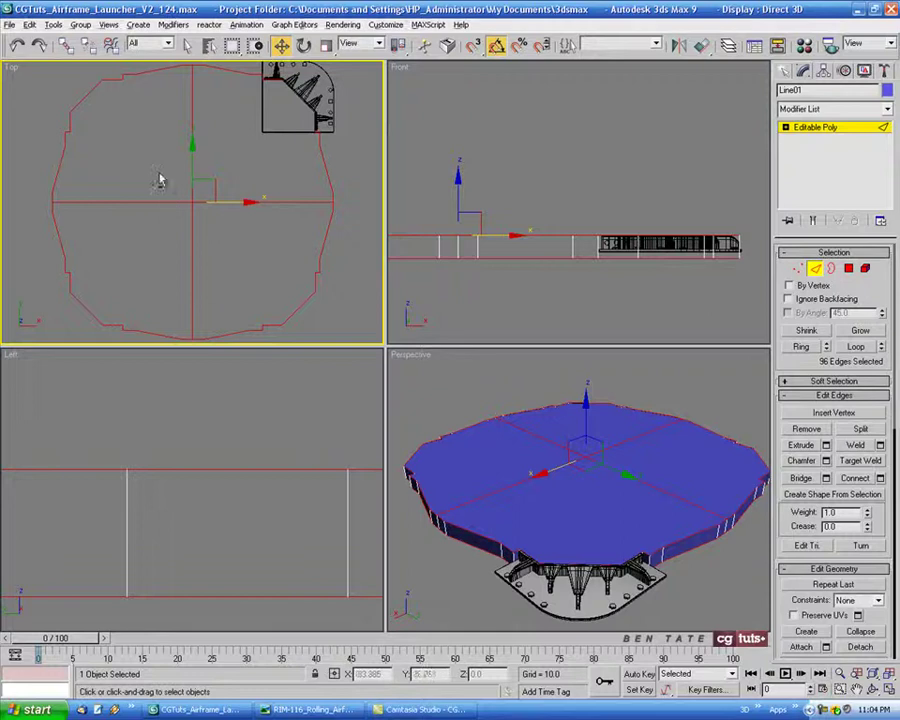
{"action": "left_click_drag", "start_coordinate": [207, 238], "coordinate": [205, 234], "text": "alt"}
{"action": "key", "text": "alt+w"}
{"action": "mouse_move", "coordinate": [502, 464]}
{"action": "middle_mouse_down", "text": "alt"}
{"action": "mouse_move", "coordinate": [506, 392]}
{"action": "mouse_move", "coordinate": [512, 455]}
{"action": "middle_mouse_up", "text": "alt"}
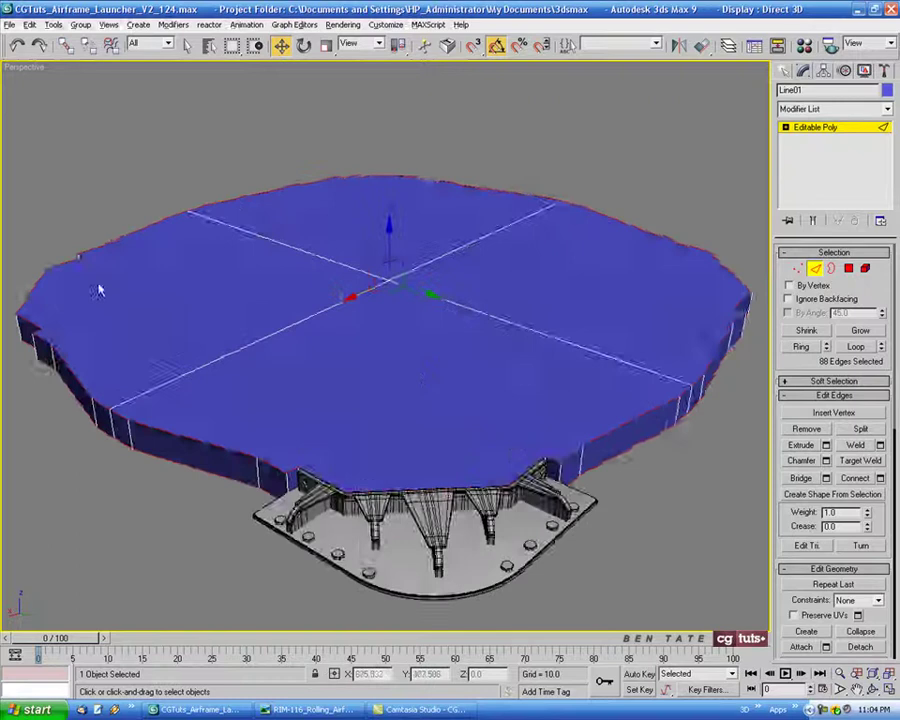
Chamfer the plate's upper and lower rim edges by 0.8 and apply it, keeping the chamfer settings open.
{"action": "middle_click_drag", "start_coordinate": [428, 384], "coordinate": [472, 358], "text": "alt"}
{"action": "scroll", "coordinate": [372, 414], "scroll_direction": "up", "scroll_amount": 3}
{"action": "middle_click_drag", "start_coordinate": [372, 414], "coordinate": [488, 362]}
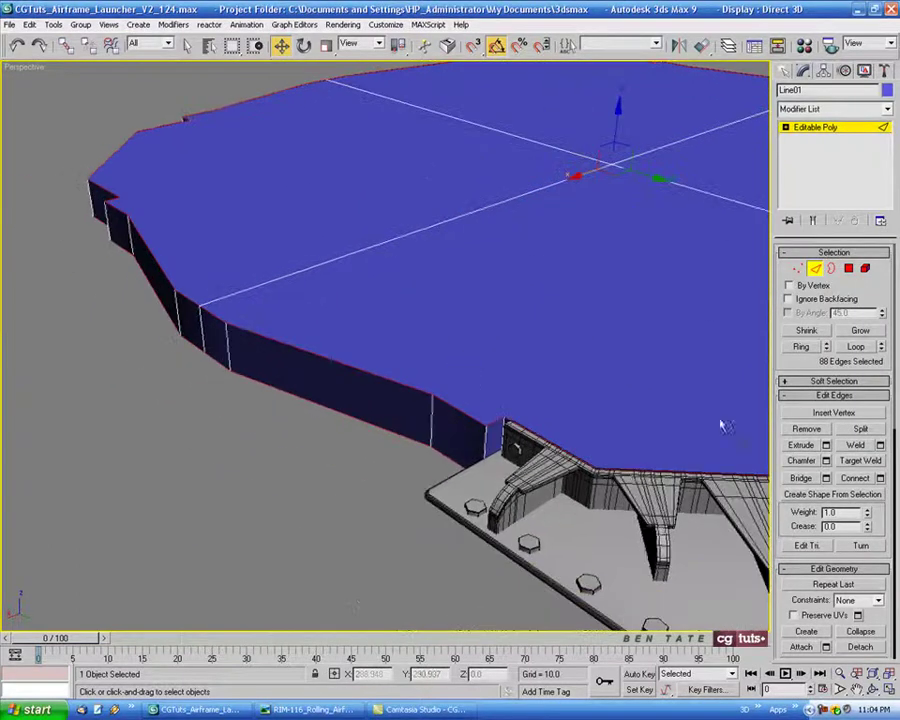
{"action": "left_click", "coordinate": [826, 460]}
{"action": "middle_click_drag", "start_coordinate": [517, 308], "coordinate": [489, 263], "text": "alt"}
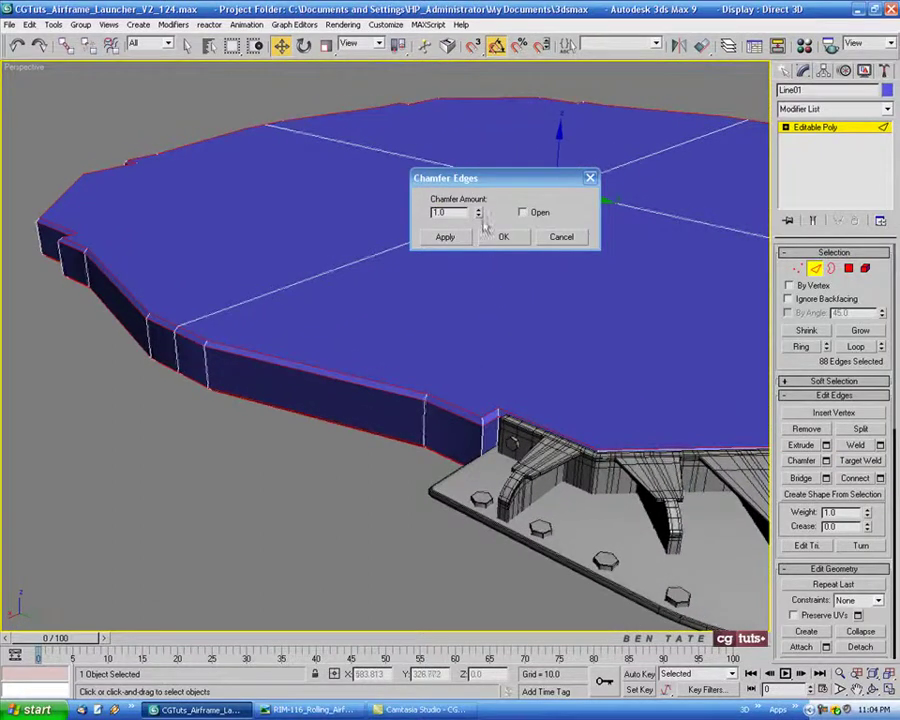
{"action": "left_click_drag", "start_coordinate": [479, 217], "coordinate": [479, 232]}
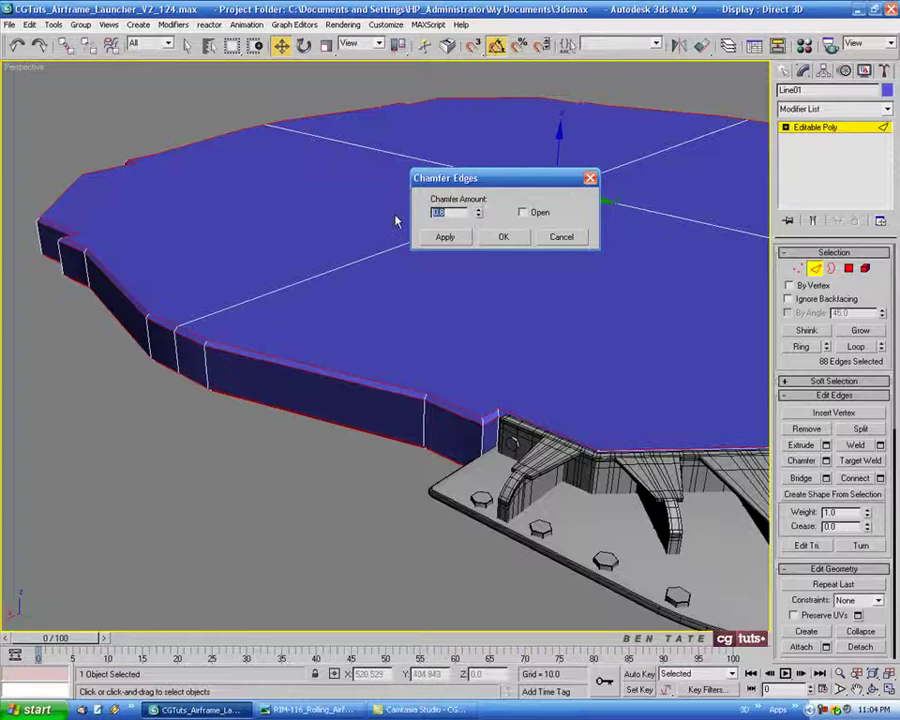
{"action": "left_click", "coordinate": [439, 247]}
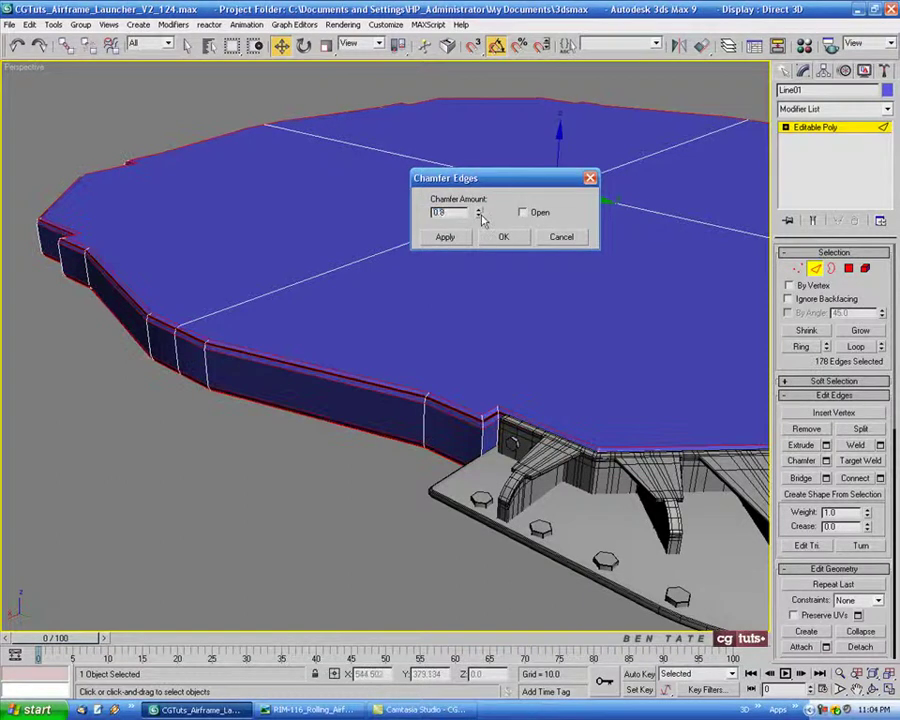
Chamfer the resulting rim edges a second time by 0.35 to round the bevel.
{"action": "left_click_drag", "start_coordinate": [481, 217], "coordinate": [483, 240]}
{"action": "middle_click_drag", "start_coordinate": [410, 370], "coordinate": [330, 350]}
{"action": "scroll", "coordinate": [416, 371], "scroll_direction": "up", "scroll_amount": 7}
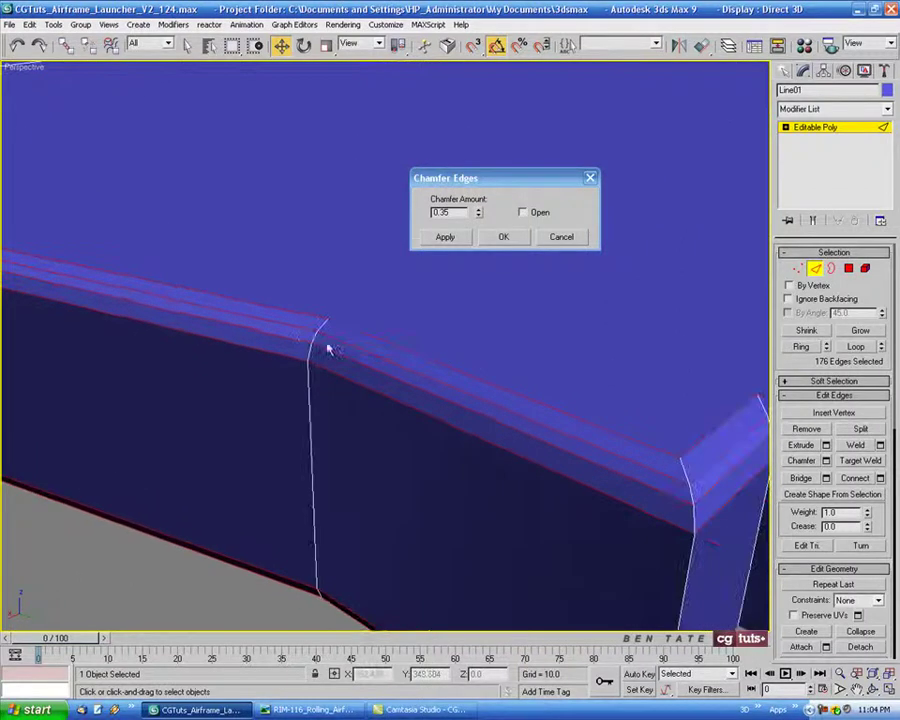
{"action": "left_click", "coordinate": [503, 237]}
{"action": "scroll", "coordinate": [516, 342], "scroll_direction": "down", "scroll_amount": 10}
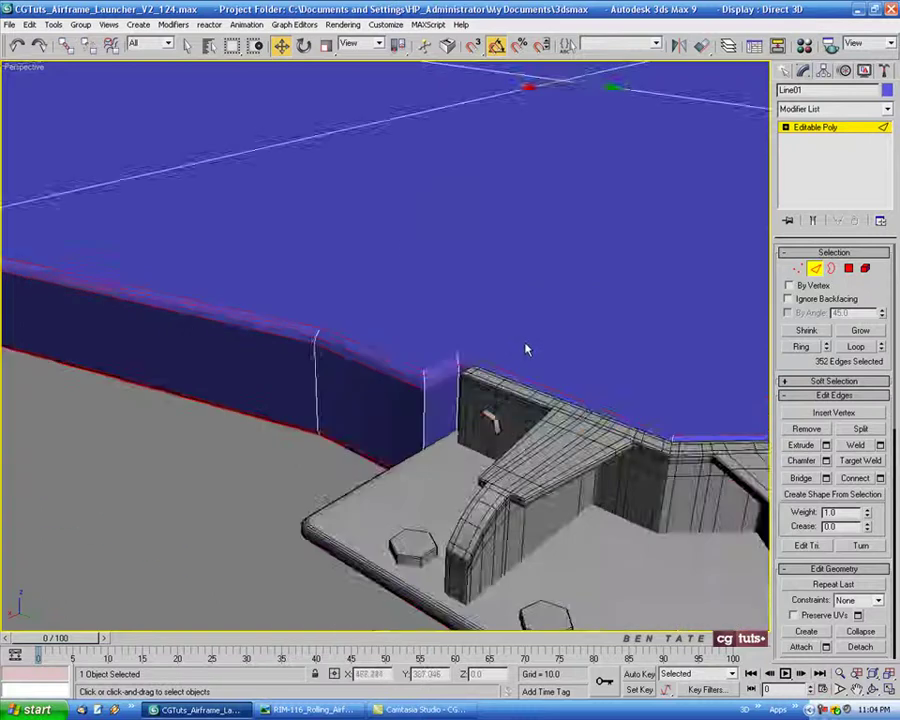
{"action": "middle_click_drag", "start_coordinate": [527, 349], "coordinate": [580, 358], "text": "alt"}
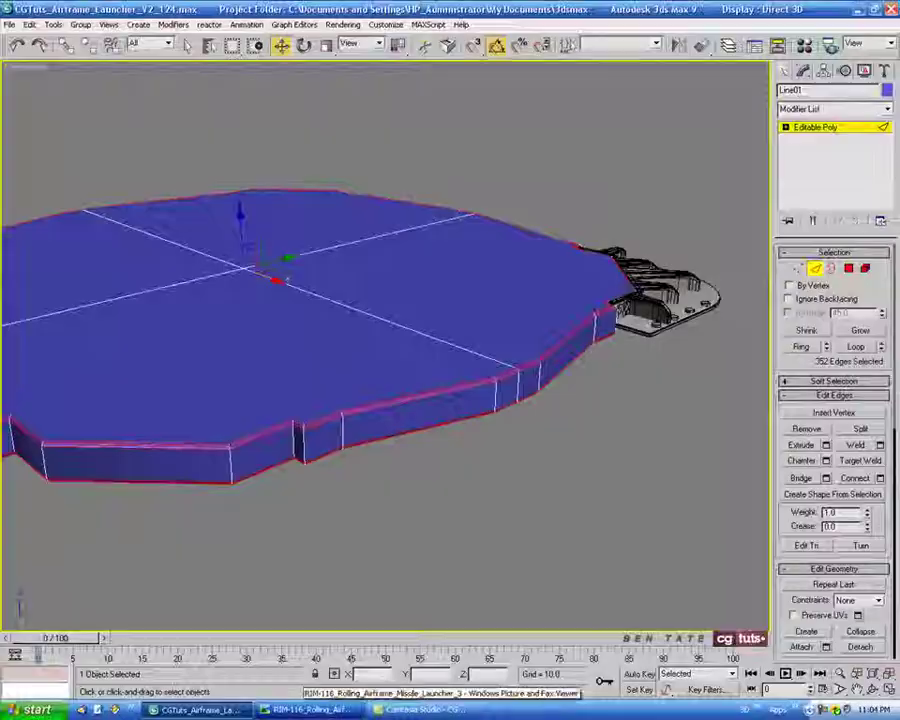
Check the launcher reference photo and select the ring of vertical edges around the plate's side.
{"action": "left_click", "coordinate": [310, 709]}
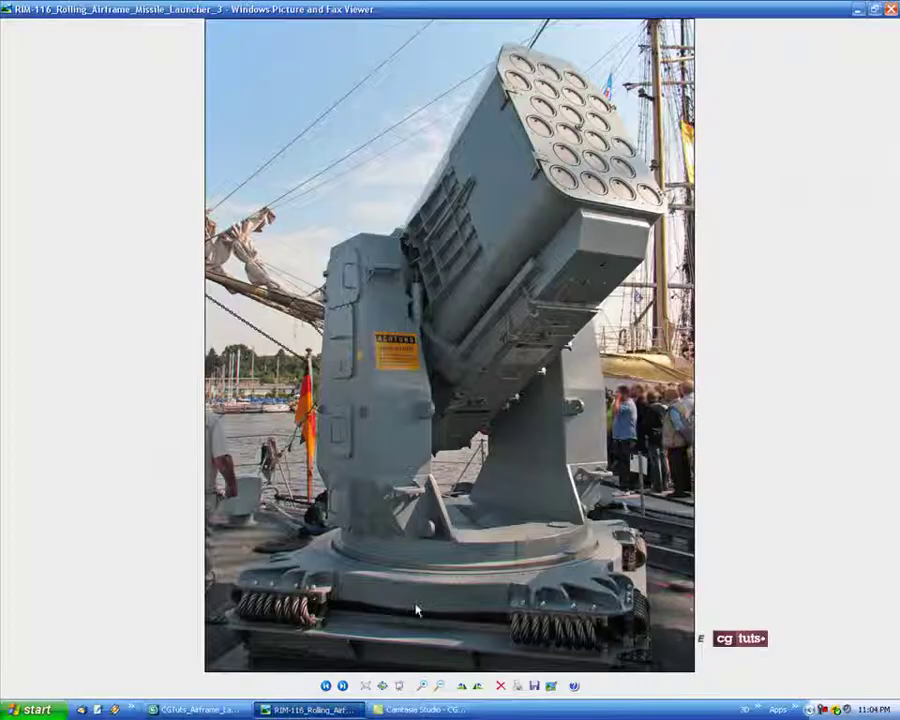
{"action": "left_click", "coordinate": [195, 709]}
{"action": "middle_click_drag", "start_coordinate": [355, 474], "coordinate": [430, 426], "text": "alt"}
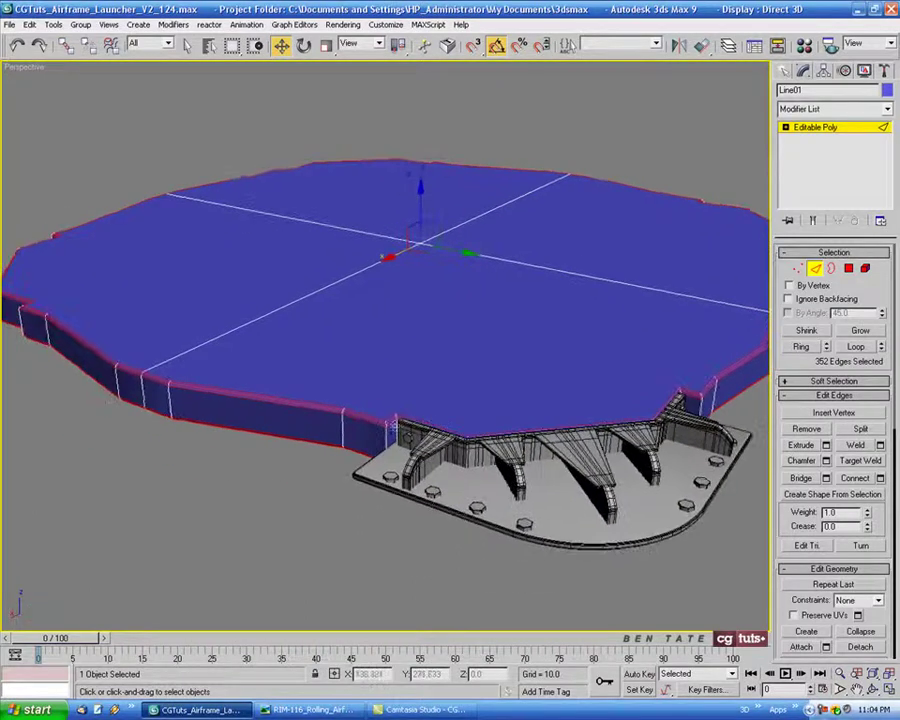
{"action": "middle_click_drag", "start_coordinate": [379, 441], "coordinate": [637, 398], "text": "alt"}
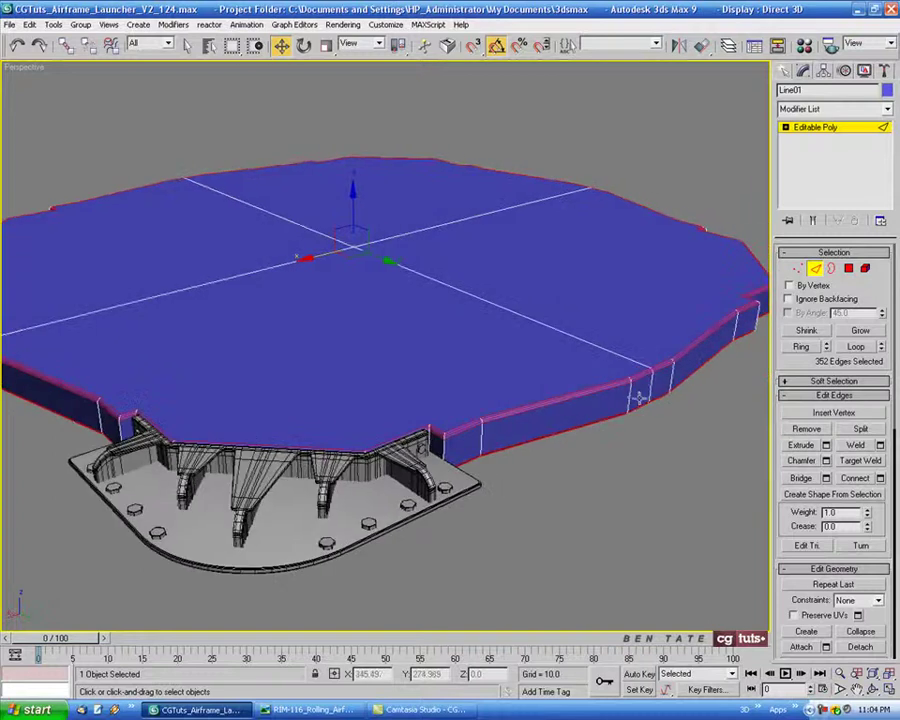
{"action": "left_click", "coordinate": [631, 397]}
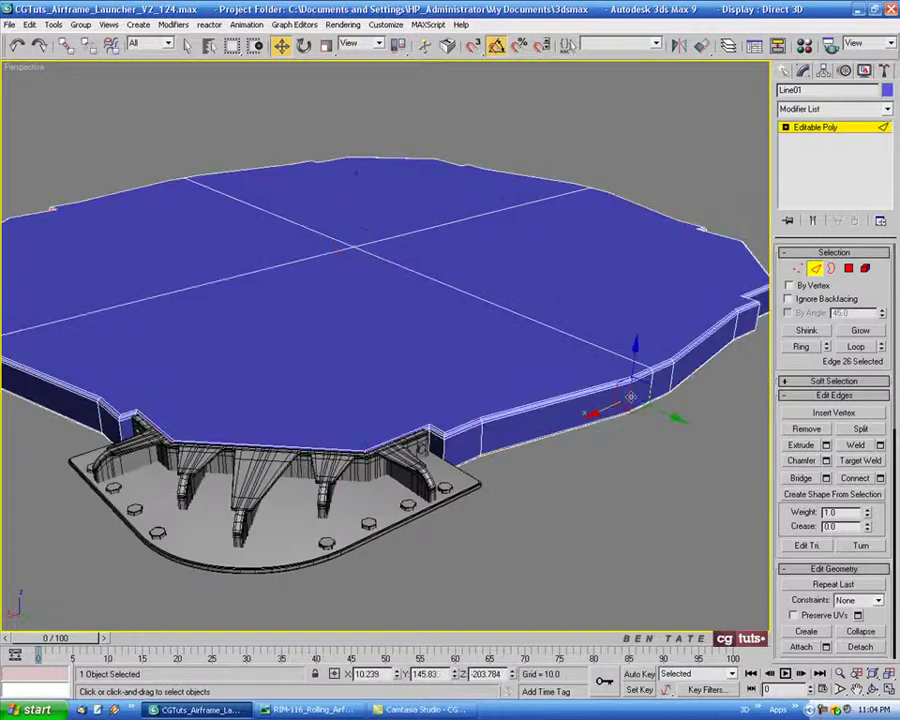
{"action": "left_click", "coordinate": [803, 347]}
{"action": "middle_click_drag", "start_coordinate": [715, 392], "coordinate": [568, 510], "text": "alt"}
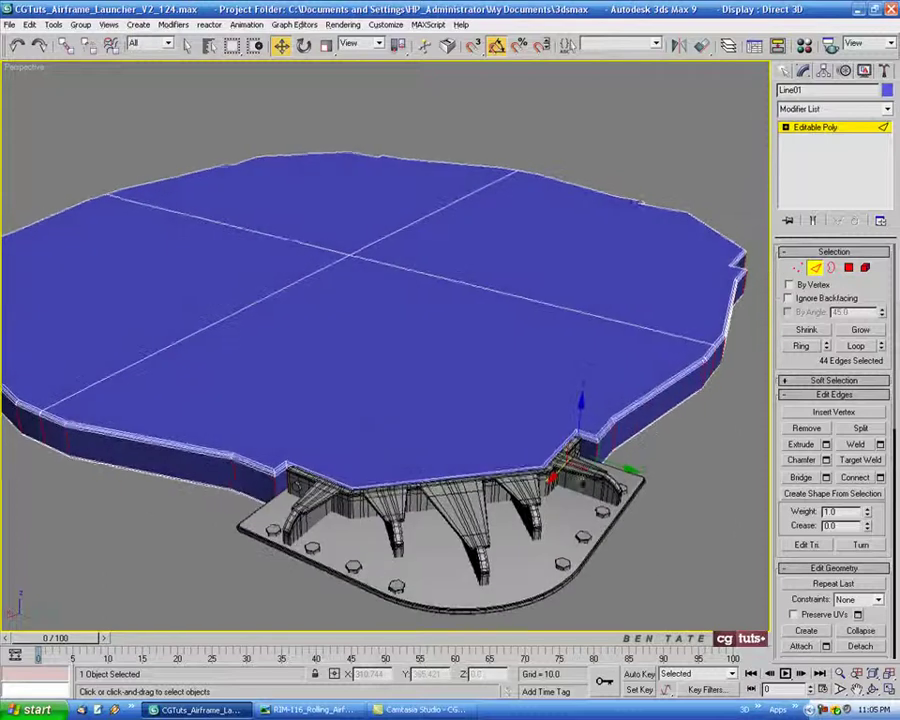
Isolate the plate from the corner bracket and return to its vertical edge selection.
{"action": "left_click", "coordinate": [815, 270]}
{"action": "key", "text": "alt+q"}
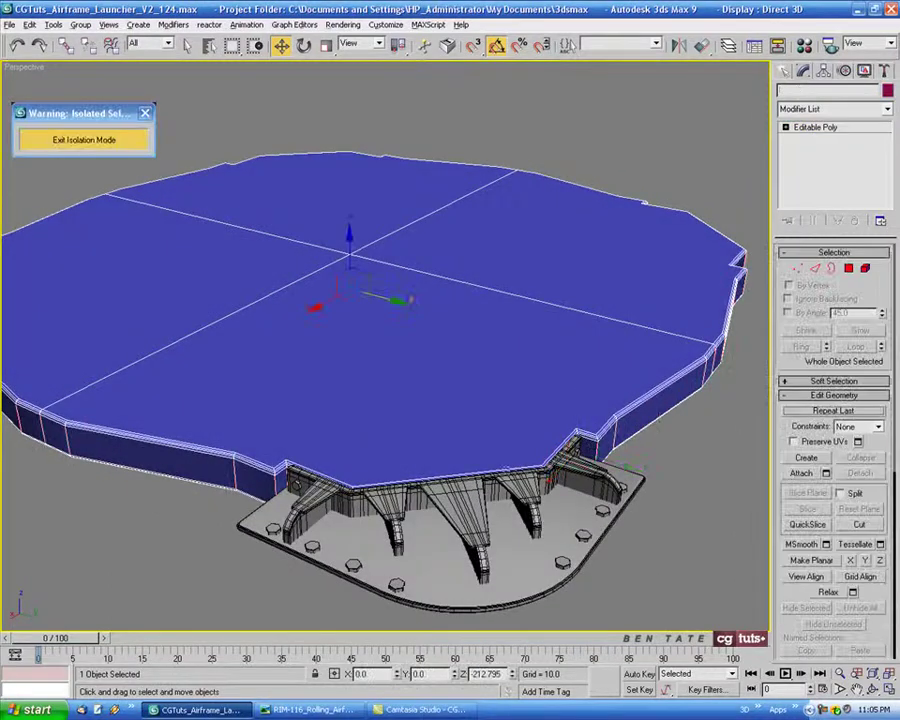
{"action": "scroll", "coordinate": [505, 458], "scroll_direction": "up", "scroll_amount": 8}
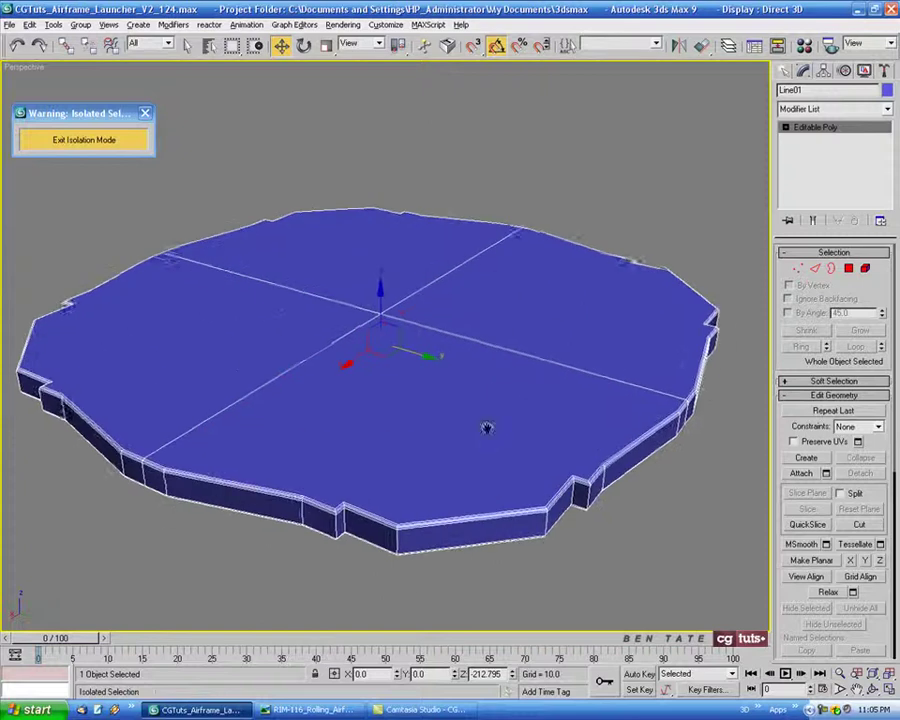
{"action": "left_click", "coordinate": [815, 269]}
{"action": "middle_click_drag", "start_coordinate": [468, 408], "coordinate": [456, 399], "text": "alt"}
{"action": "middle_click_drag", "start_coordinate": [472, 483], "coordinate": [345, 360], "text": "alt"}
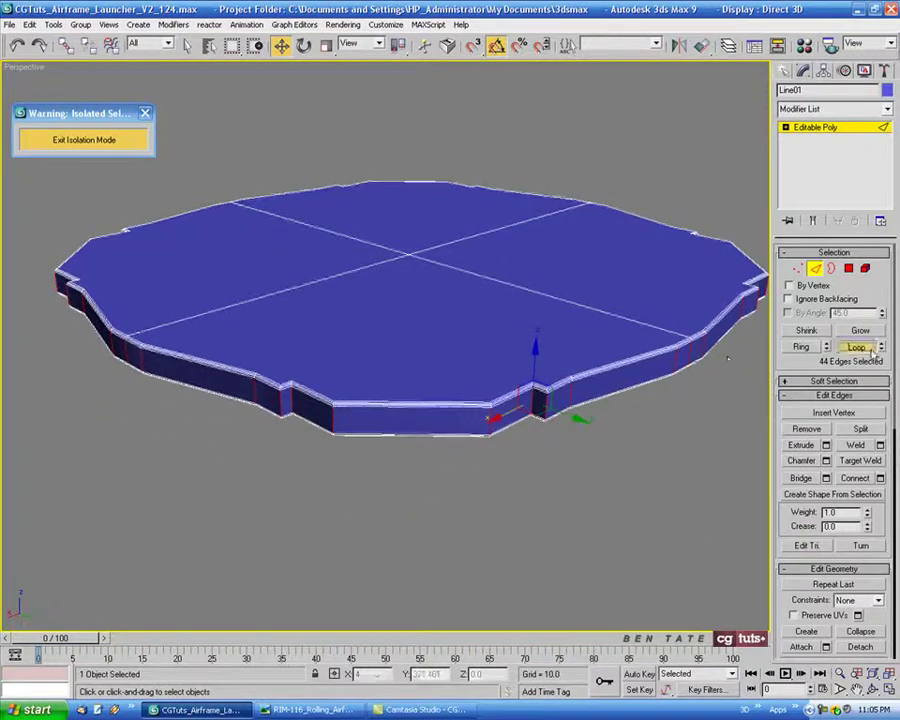
Extend the vertical edge selection to full loops and deselect the inner cross edges from the top view.
{"action": "left_click", "coordinate": [868, 348]}
{"action": "middle_click_drag", "start_coordinate": [640, 420], "coordinate": [540, 448], "text": "alt"}
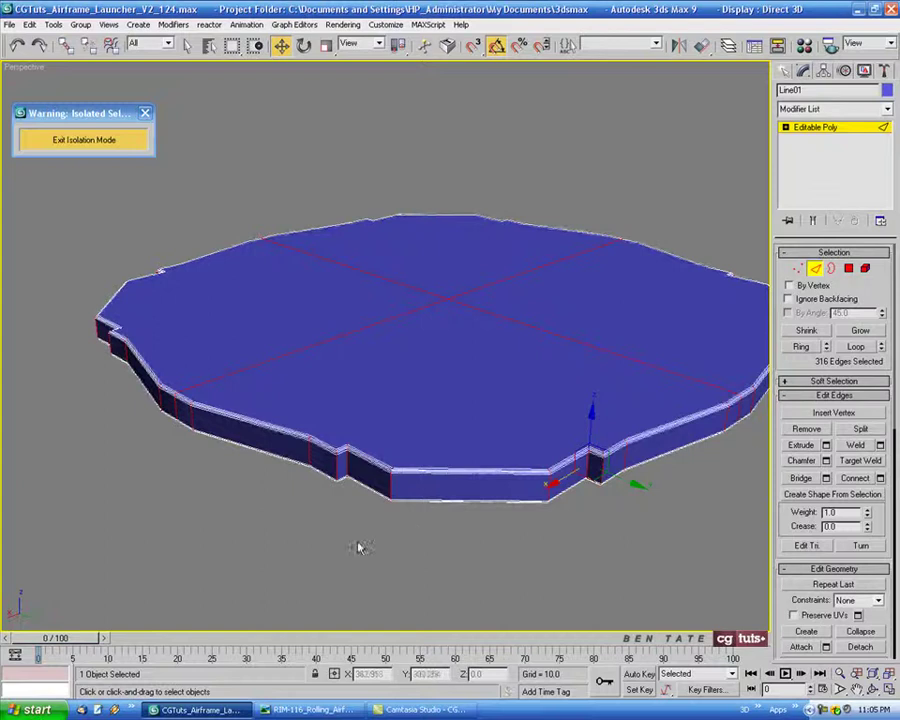
{"action": "key", "text": "alt+w"}
{"action": "right_click", "coordinate": [343, 280]}
{"action": "key", "text": "alt+w"}
{"action": "left_click_drag", "start_coordinate": [316, 277], "coordinate": [466, 405], "text": "alt"}
{"action": "key", "text": "alt+w"}
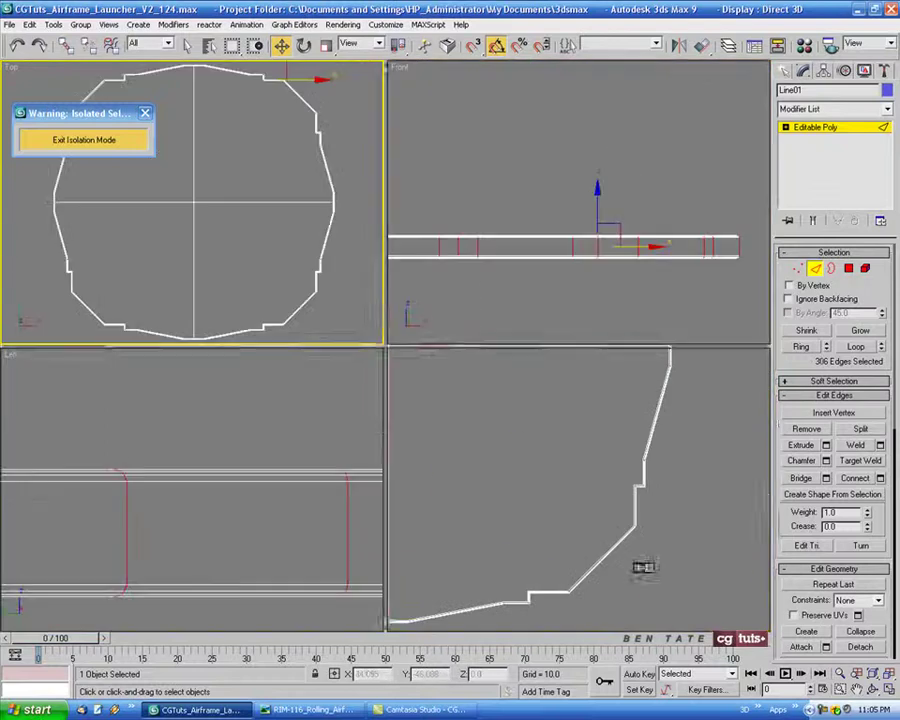
{"action": "right_click", "coordinate": [641, 556]}
{"action": "key", "text": "alt+w"}
Chamfer the selected vertical edge loops around the plate's side by about 0.35.
{"action": "middle_click_drag", "start_coordinate": [410, 394], "coordinate": [568, 288], "text": "alt"}
{"action": "scroll", "coordinate": [360, 398], "scroll_direction": "up", "scroll_amount": 4}
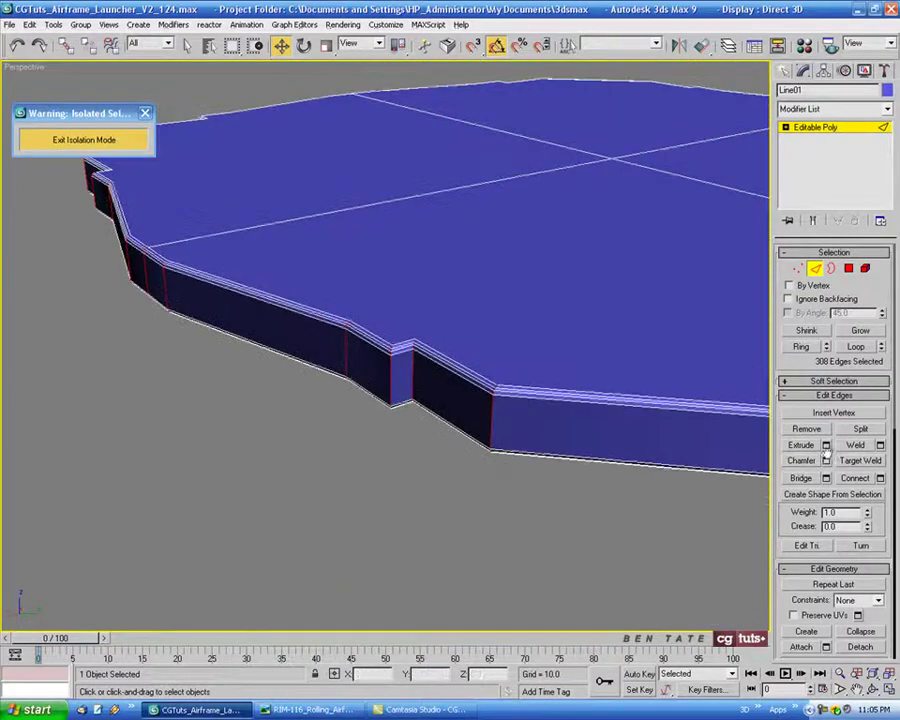
{"action": "left_click", "coordinate": [826, 461]}
{"action": "middle_click_drag", "start_coordinate": [536, 352], "coordinate": [509, 350], "text": "alt"}
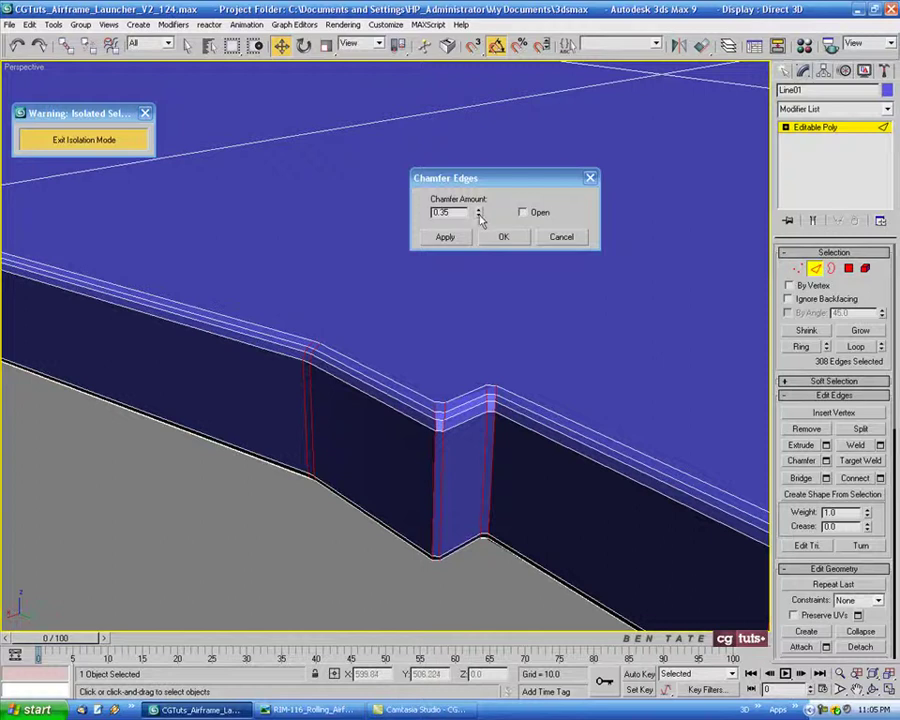
{"action": "left_click_drag", "start_coordinate": [479, 217], "coordinate": [480, 220]}
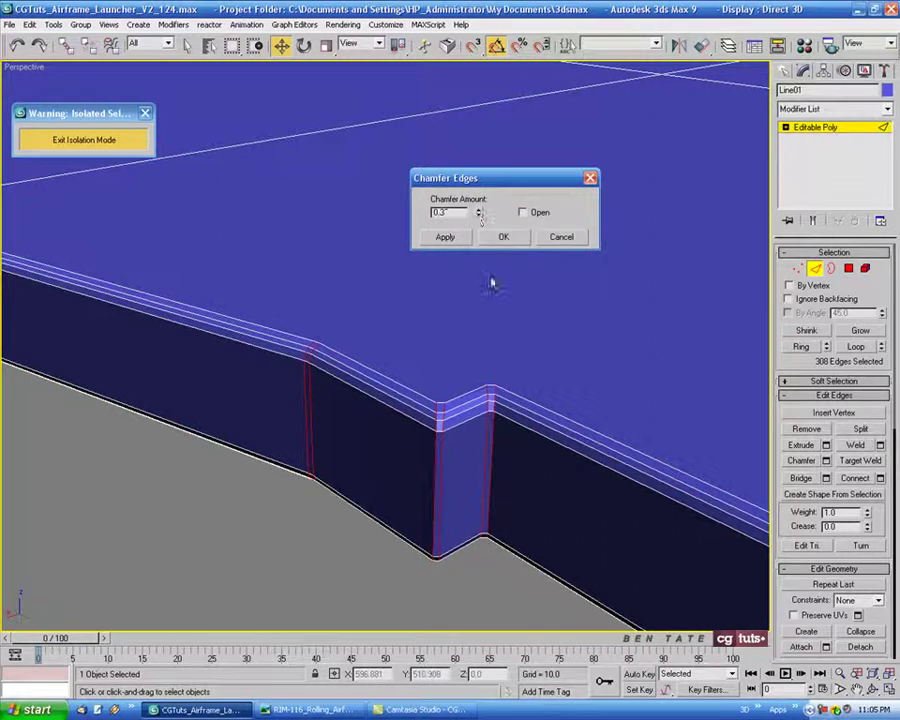
{"action": "left_click", "coordinate": [503, 238]}
{"action": "scroll", "coordinate": [494, 333], "scroll_direction": "down", "scroll_amount": 10}
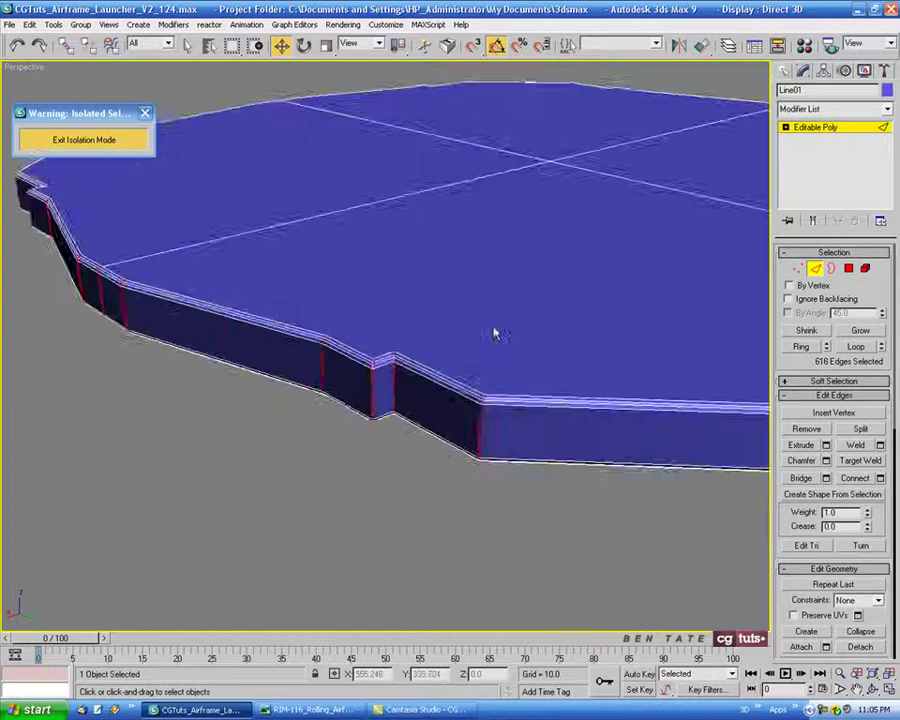
Turn off the edged-faces display, leave edge editing and exit isolation to bring back the corner bracket.
{"action": "key", "text": "F4"}
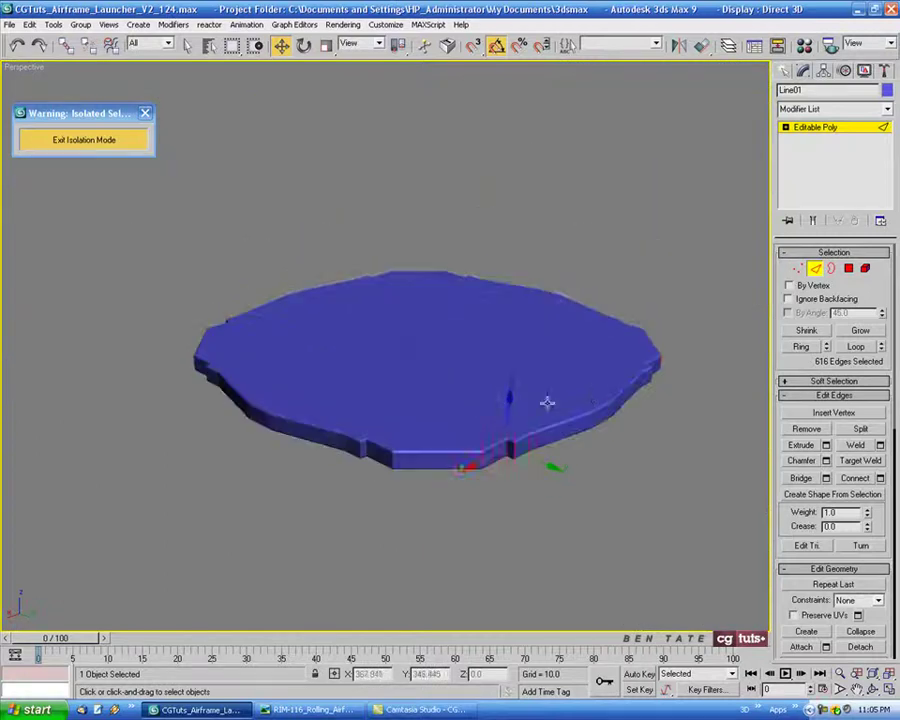
{"action": "left_click", "coordinate": [817, 270]}
{"action": "middle_click_drag", "start_coordinate": [556, 321], "coordinate": [579, 364], "text": "alt"}
{"action": "left_click", "coordinate": [130, 143]}
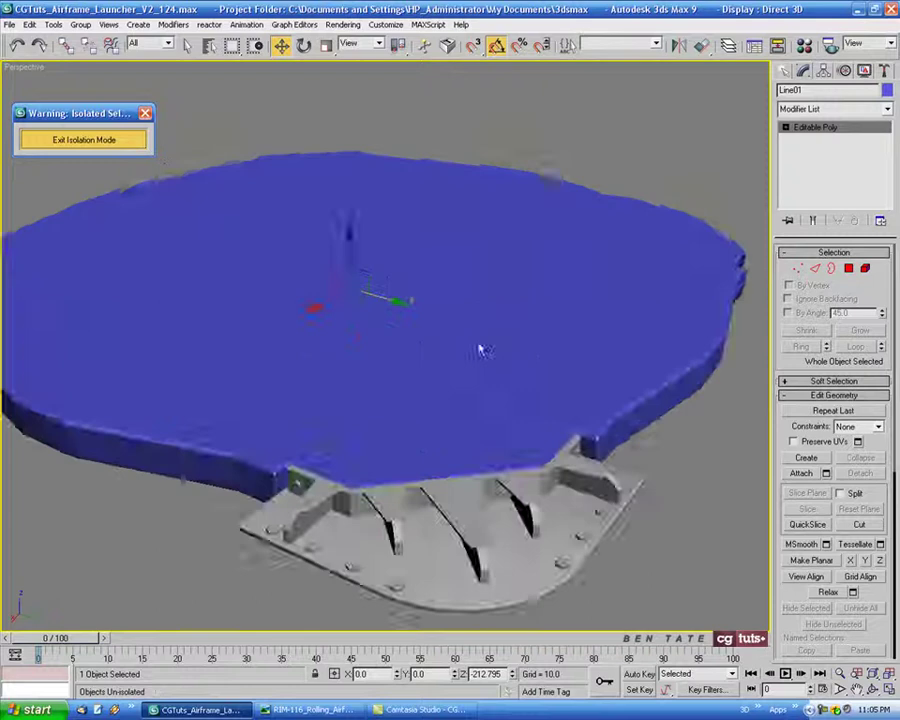
{"action": "middle_click_drag", "start_coordinate": [505, 349], "coordinate": [557, 337], "text": "alt"}
{"action": "scroll", "coordinate": [518, 350], "scroll_direction": "down", "scroll_amount": 5}
{"action": "key", "text": "z"}
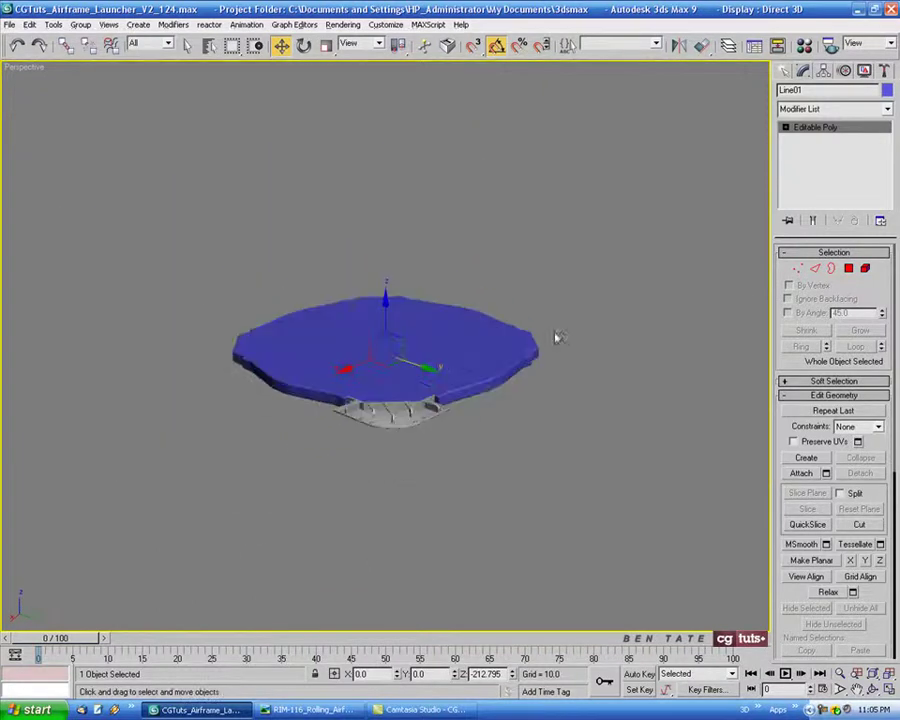
Set the plate's object color to black and assign it the grey 01 - Default material.
{"action": "left_click", "coordinate": [886, 90]}
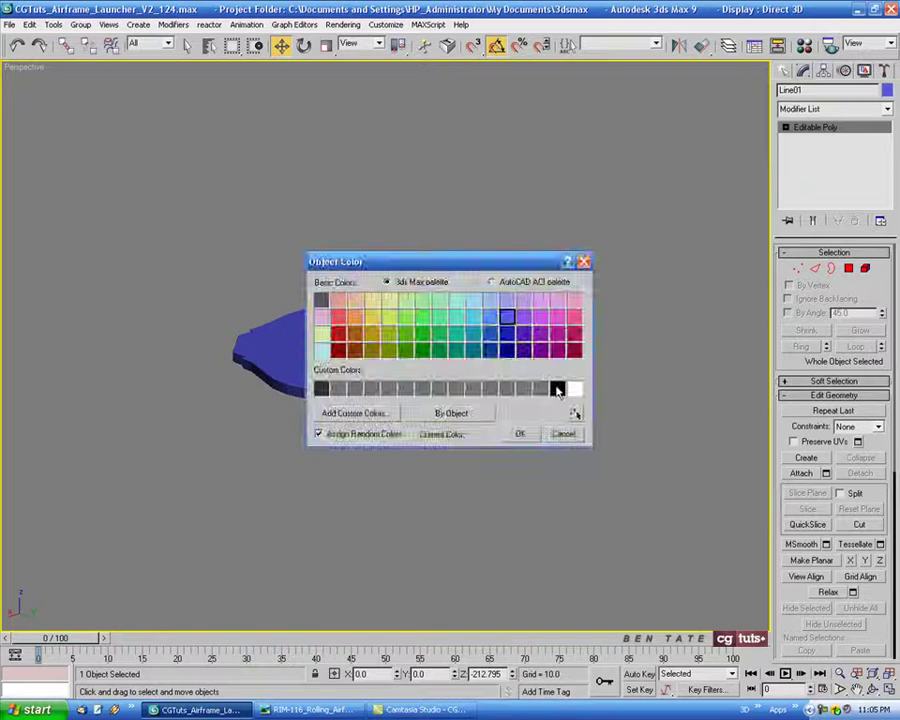
{"action": "left_click", "coordinate": [530, 432]}
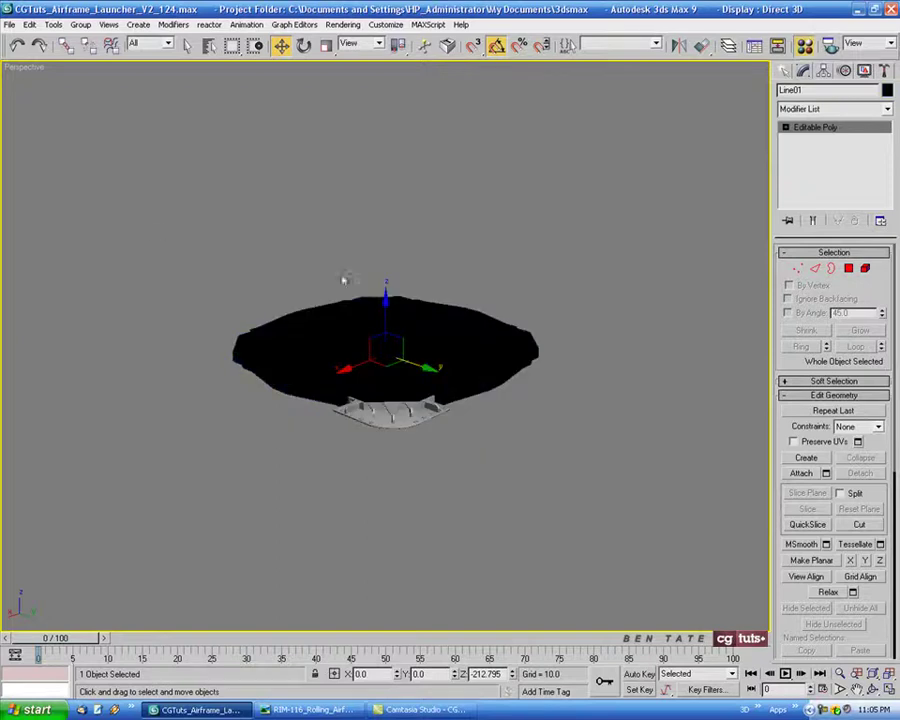
{"action": "key", "text": "m"}
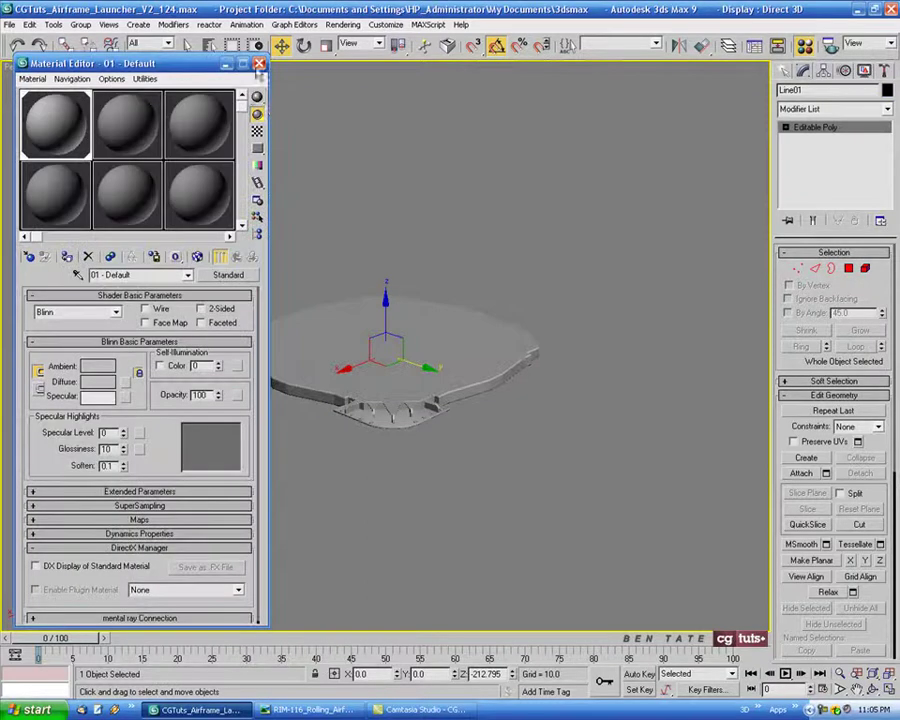
{"action": "left_click", "coordinate": [259, 64]}
Turn the edged-faces display back on and rename the plate as Base.
{"action": "scroll", "coordinate": [512, 323], "scroll_direction": "up", "scroll_amount": 6}
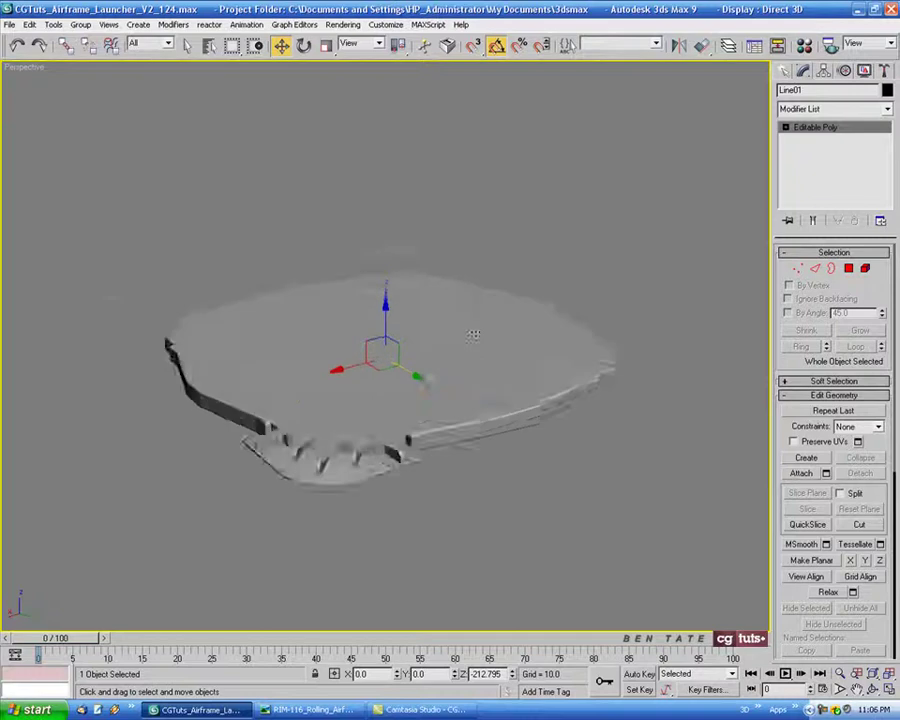
{"action": "middle_click_drag", "start_coordinate": [545, 352], "coordinate": [492, 380]}
{"action": "key", "text": "F4"}
{"action": "scroll", "coordinate": [518, 370], "scroll_direction": "down", "scroll_amount": 3}
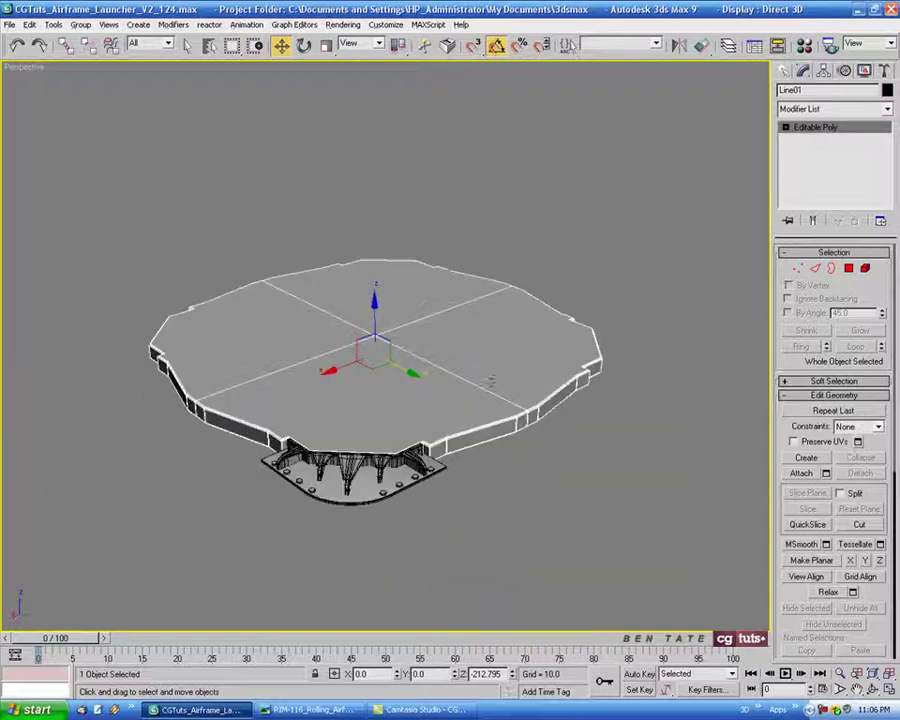
{"action": "middle_click_drag", "start_coordinate": [473, 463], "coordinate": [495, 450], "text": "alt"}
{"action": "middle_click_drag", "start_coordinate": [457, 486], "coordinate": [455, 500], "text": "alt"}
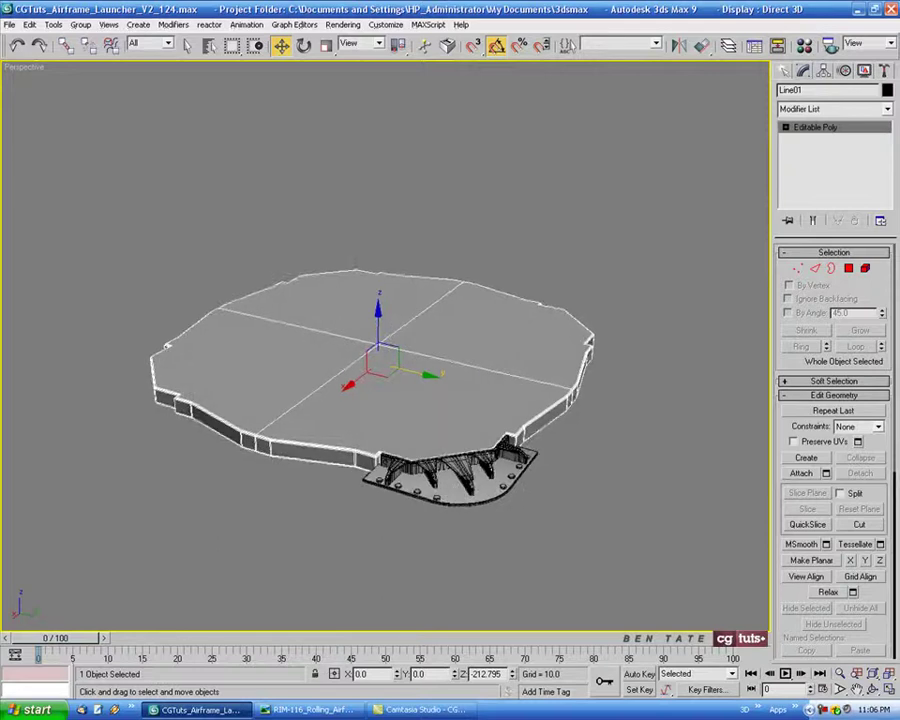
{"action": "middle_click_drag", "start_coordinate": [646, 413], "coordinate": [648, 423]}
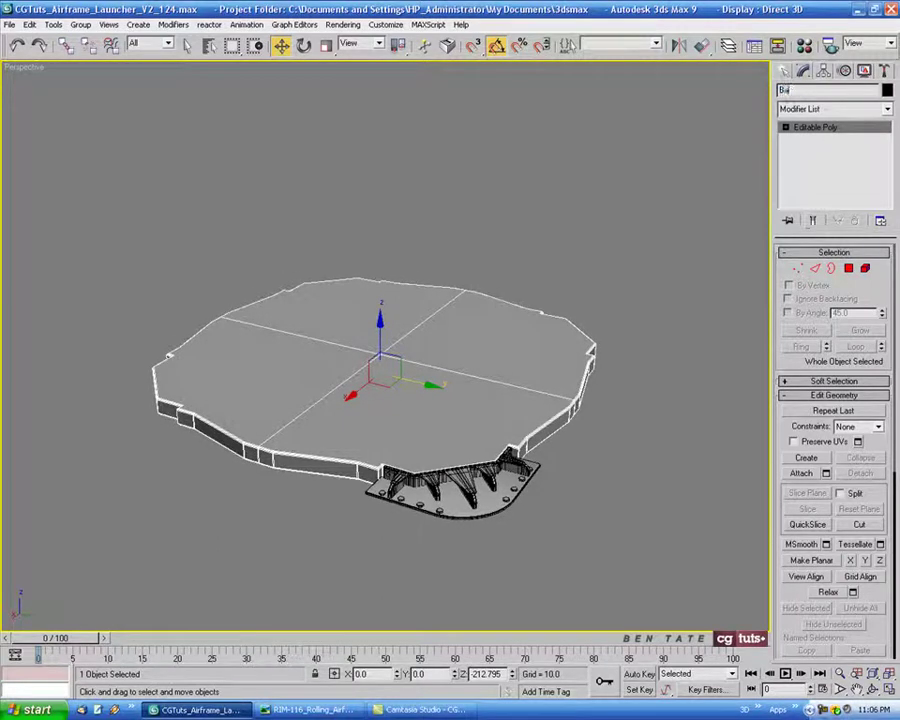
Unhide all the remaining launcher objects.
{"action": "middle_click_drag", "start_coordinate": [636, 318], "coordinate": [611, 314]}
{"action": "right_click", "coordinate": [610, 316]}
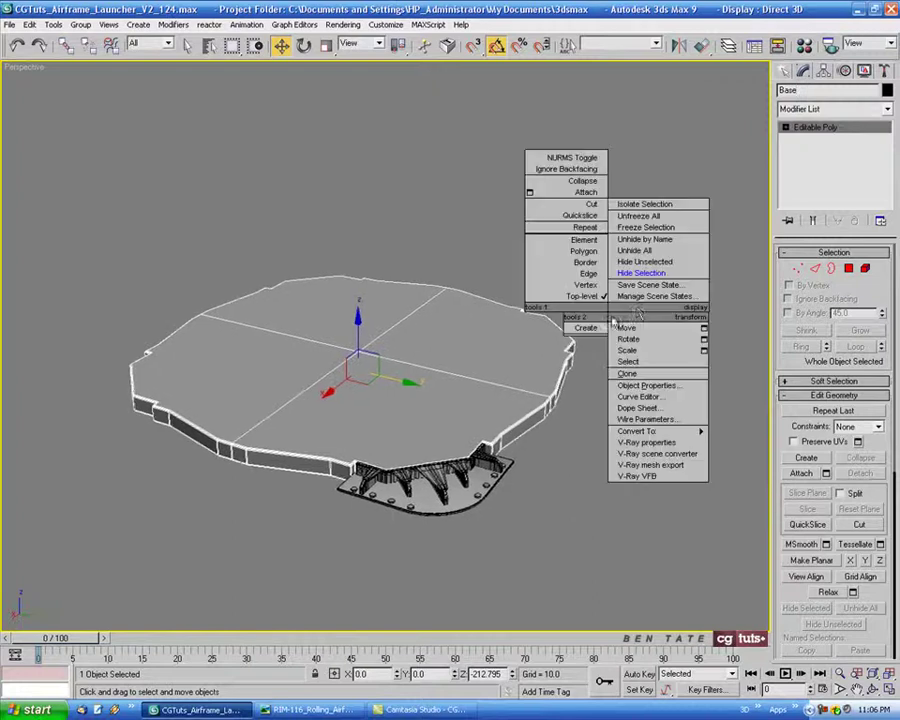
{"action": "left_click", "coordinate": [646, 261]}
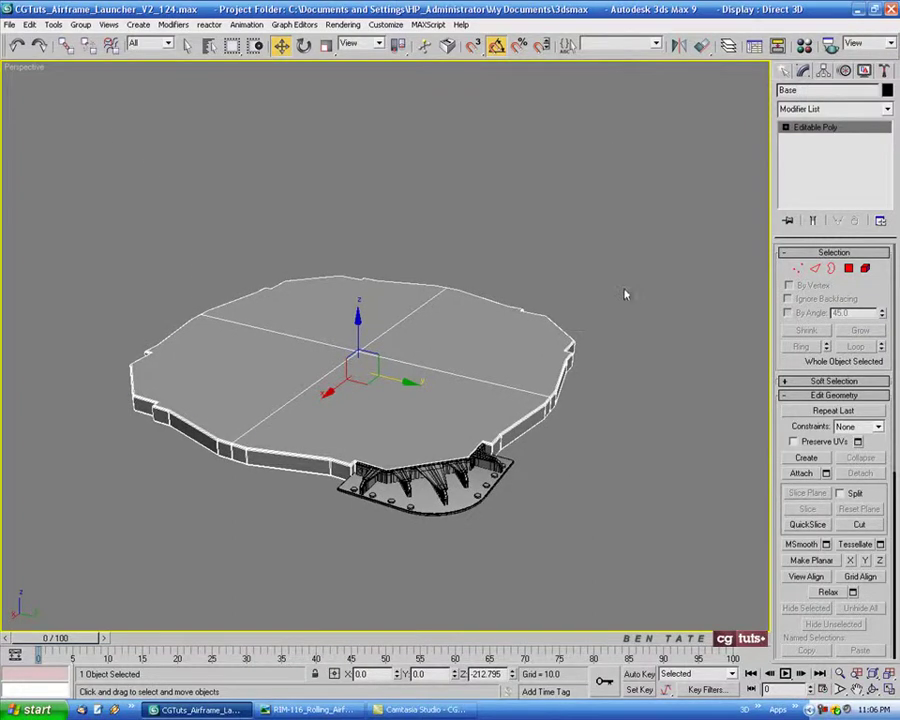
{"action": "middle_click_drag", "start_coordinate": [597, 408], "coordinate": [616, 401]}
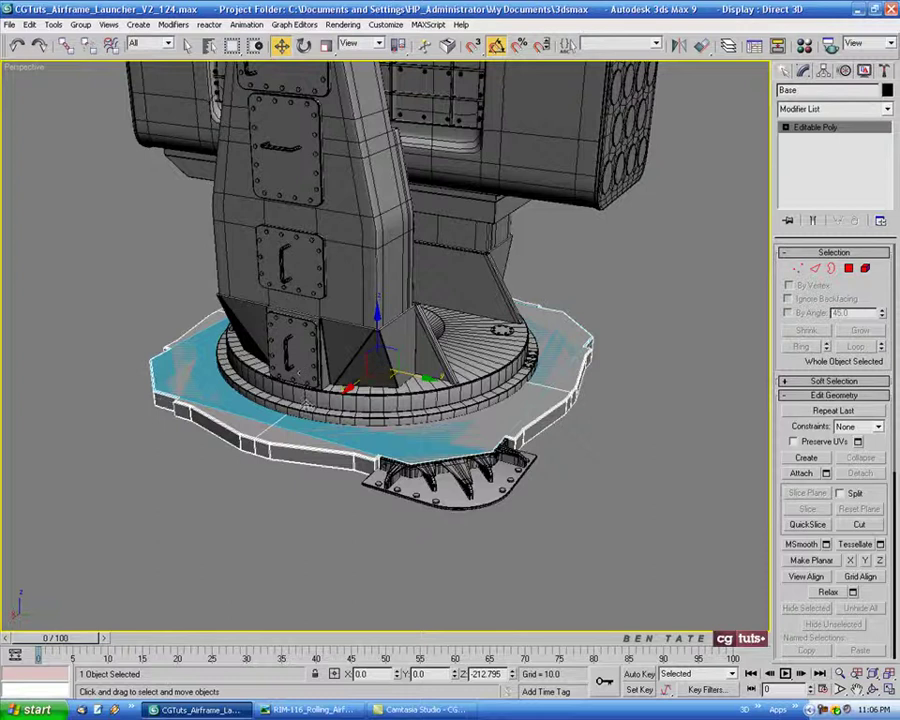
Switch to wireframe display and select the old box that overlaps the new base plate.
{"action": "mouse_move", "coordinate": [155, 400]}
{"action": "middle_mouse_down", "text": "alt"}
{"action": "mouse_move", "coordinate": [200, 390]}
{"action": "mouse_move", "coordinate": [188, 385]}
{"action": "mouse_move", "coordinate": [286, 376]}
{"action": "mouse_move", "coordinate": [278, 307]}
{"action": "middle_mouse_up", "text": "alt"}
{"action": "scroll", "coordinate": [188, 385], "scroll_direction": "up", "scroll_amount": 3}
{"action": "key", "text": "F3"}
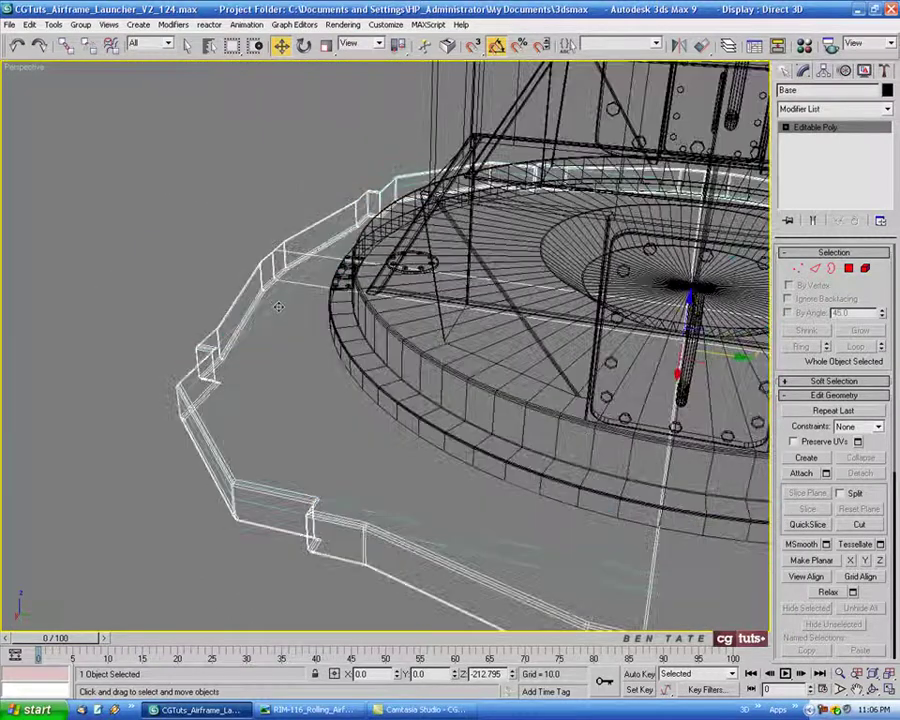
{"action": "left_click", "coordinate": [276, 304]}
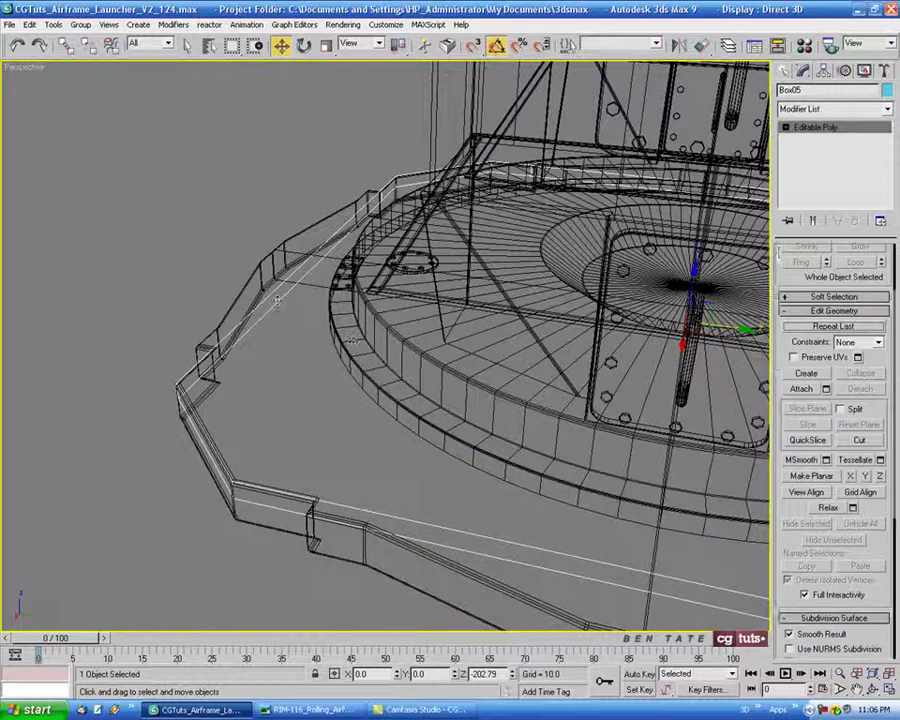
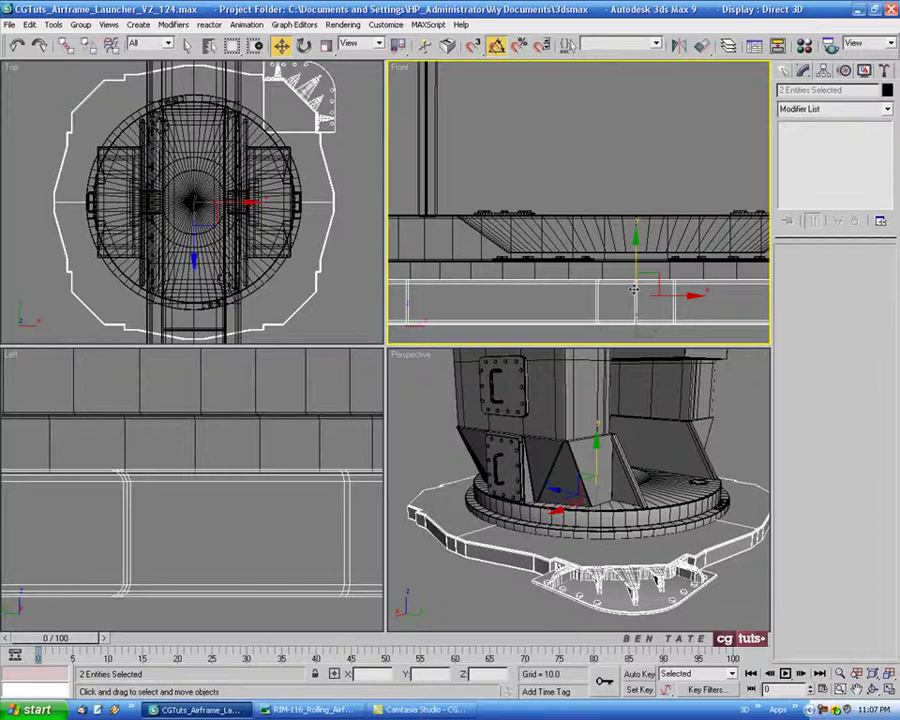
Raise the base plate and corner bracket together slightly until they overlap the turntable ring's underside, and clear the selection.
{"action": "left_click_drag", "start_coordinate": [634, 289], "coordinate": [642, 289]}
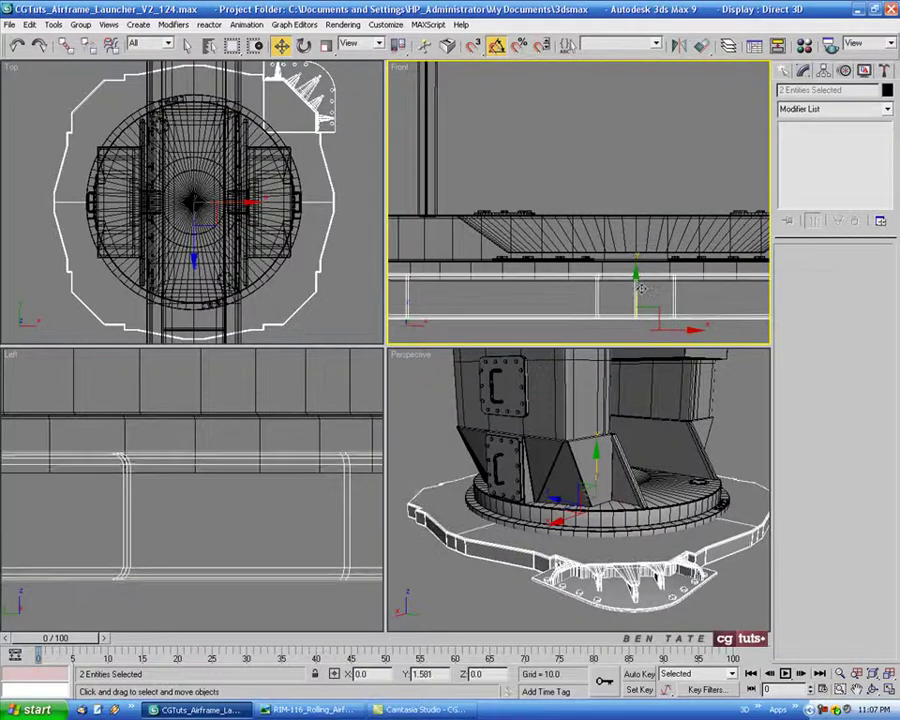
{"action": "key", "text": "ctrl+z"}
{"action": "right_click", "coordinate": [601, 521]}
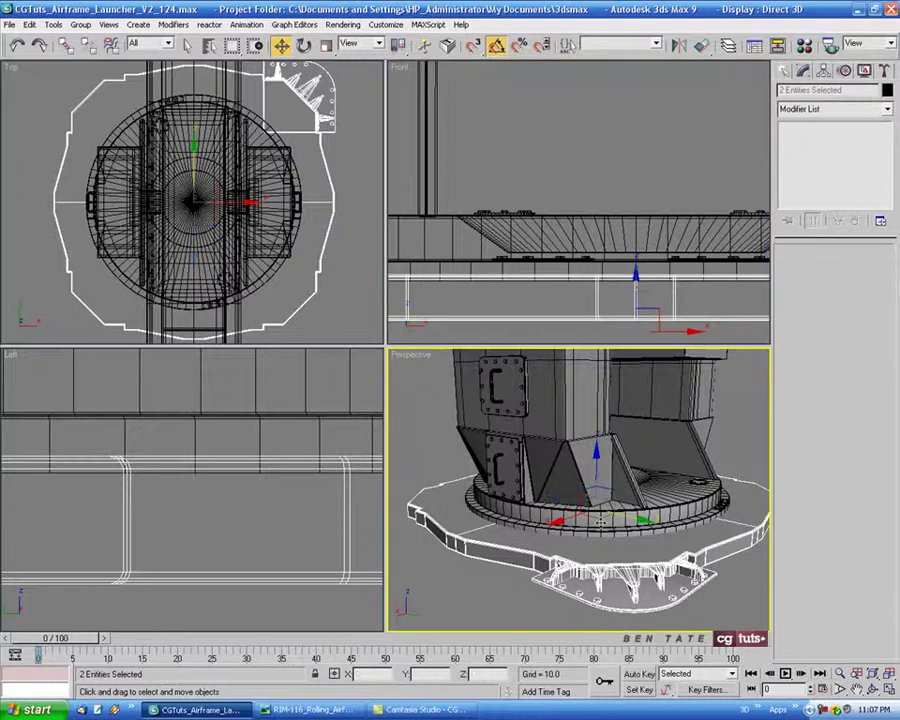
{"action": "key", "text": "alt+w"}
{"action": "middle_click_drag", "start_coordinate": [498, 456], "coordinate": [508, 480], "text": "alt"}
{"action": "scroll", "coordinate": [502, 455], "scroll_direction": "down", "scroll_amount": 3}
{"action": "left_click", "coordinate": [614, 485]}
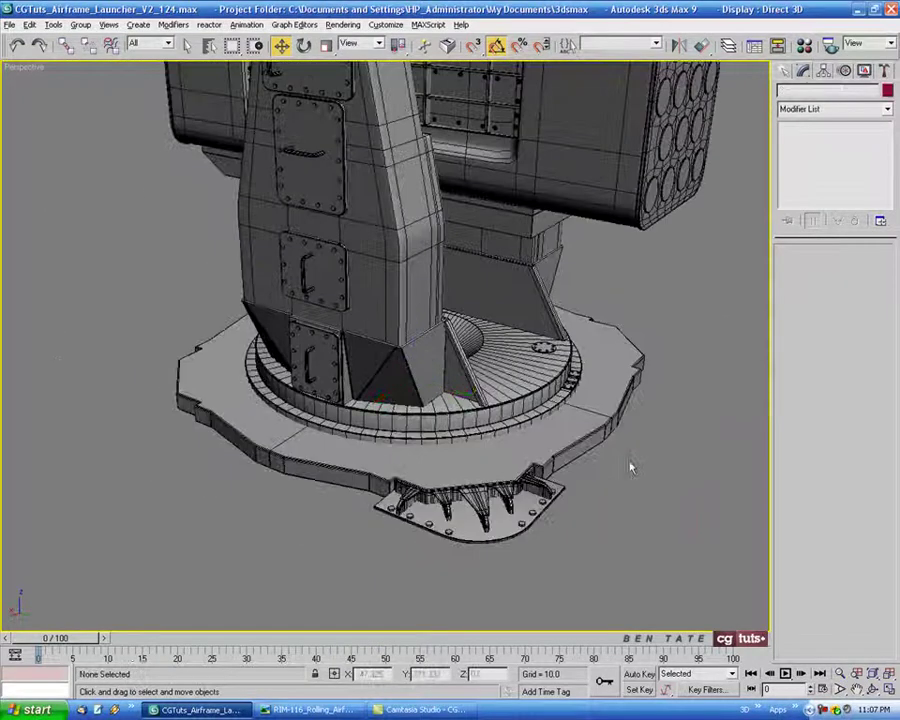
Save the scene as CGTuts_Airframe_Launcher_V2_125.max and check the base in the launcher reference photo.
{"action": "middle_click_drag", "start_coordinate": [631, 467], "coordinate": [605, 520], "text": "alt"}
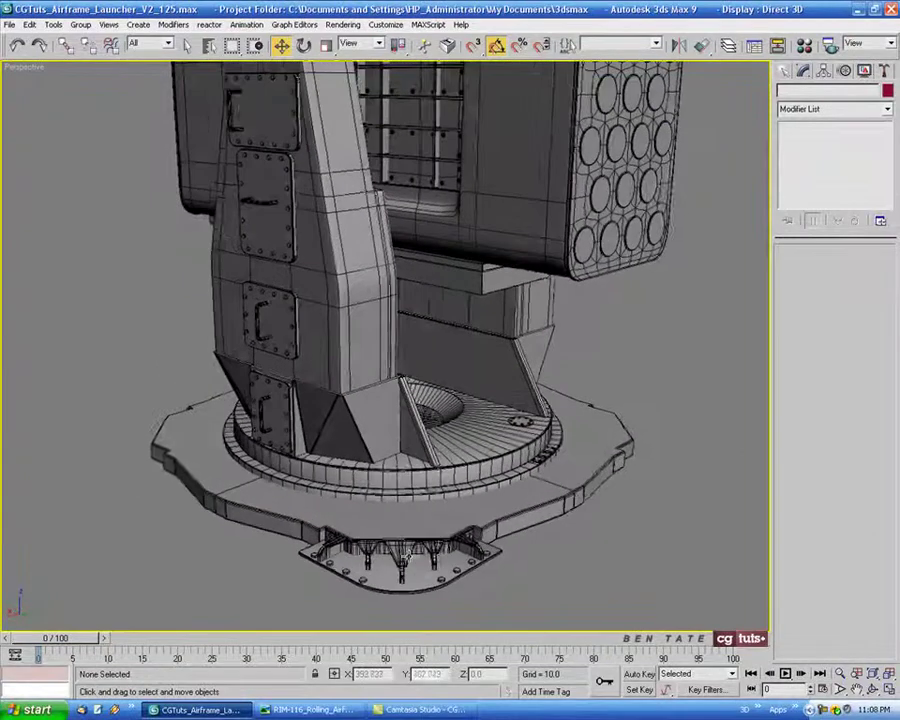
{"action": "middle_click_drag", "start_coordinate": [402, 560], "coordinate": [394, 583], "text": "alt"}
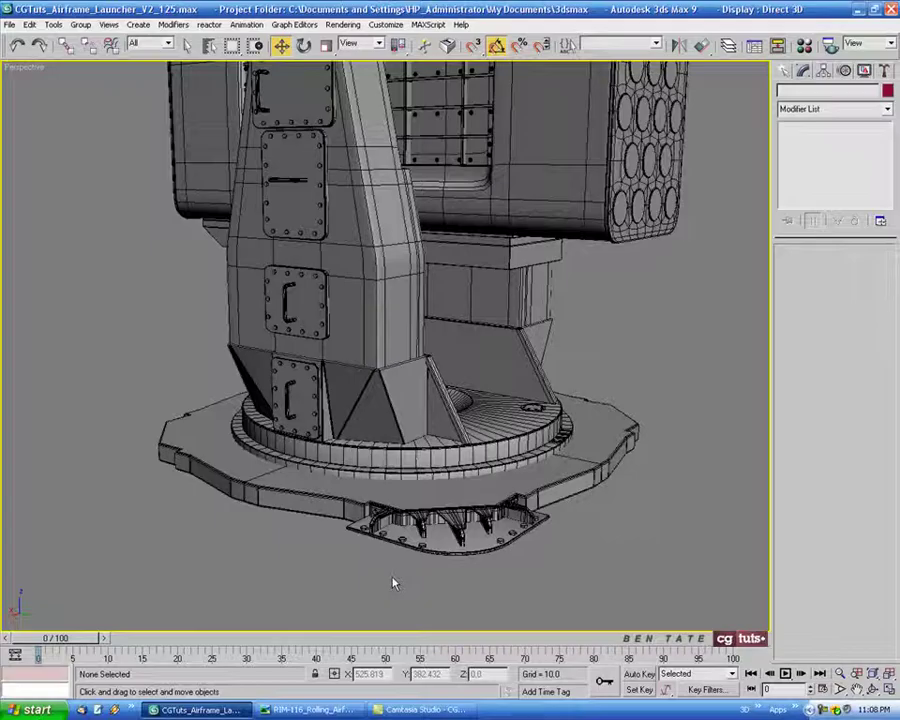
{"action": "left_click", "coordinate": [338, 711]}
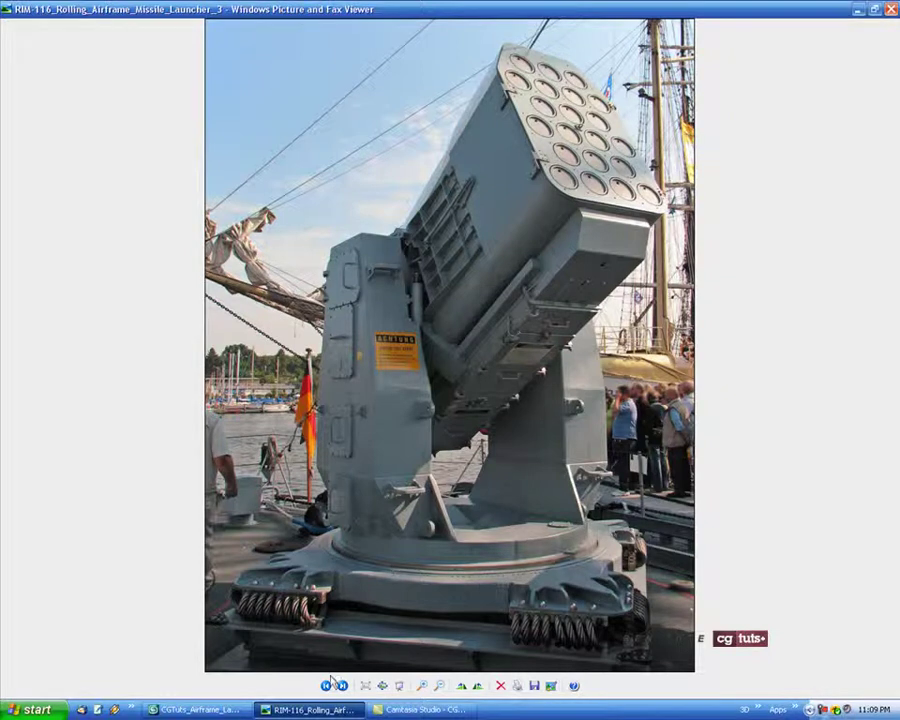
{"action": "left_click", "coordinate": [225, 711]}
Create a tube in the top view around the turntable's rim, with radii of about 120 and 115.
{"action": "middle_click_drag", "start_coordinate": [430, 467], "coordinate": [436, 492]}
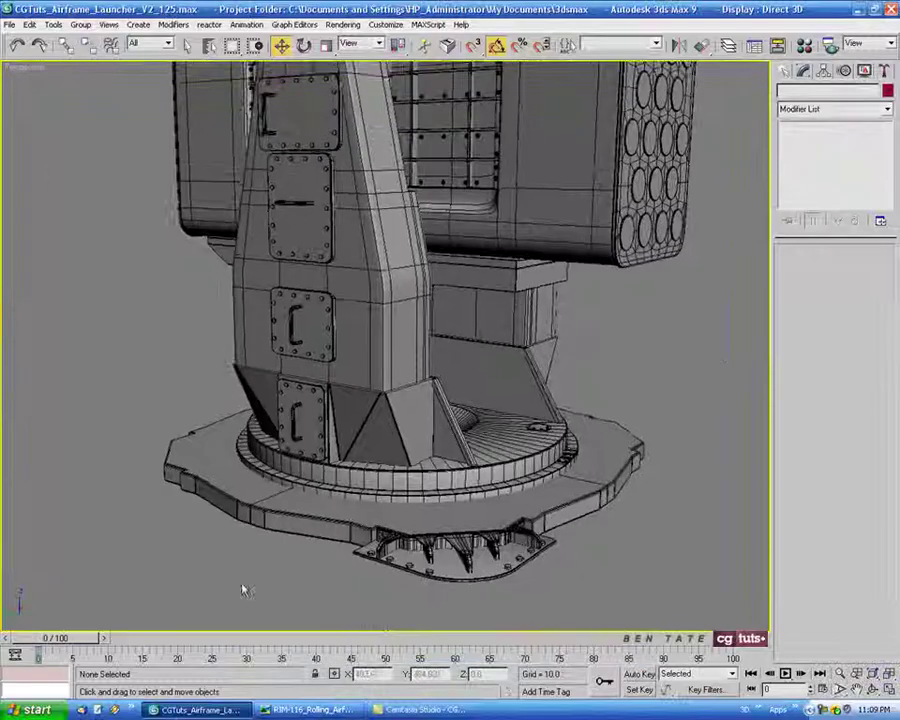
{"action": "key", "text": "alt+w"}
{"action": "right_click", "coordinate": [242, 310]}
{"action": "key", "text": "alt+w"}
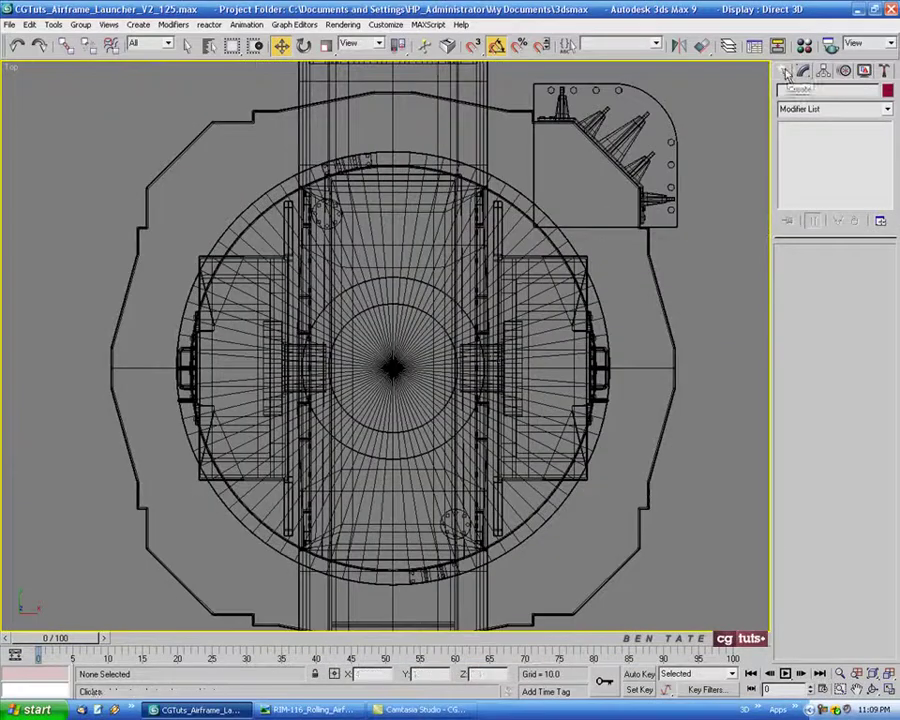
{"action": "left_click", "coordinate": [786, 73]}
{"action": "left_click", "coordinate": [788, 95]}
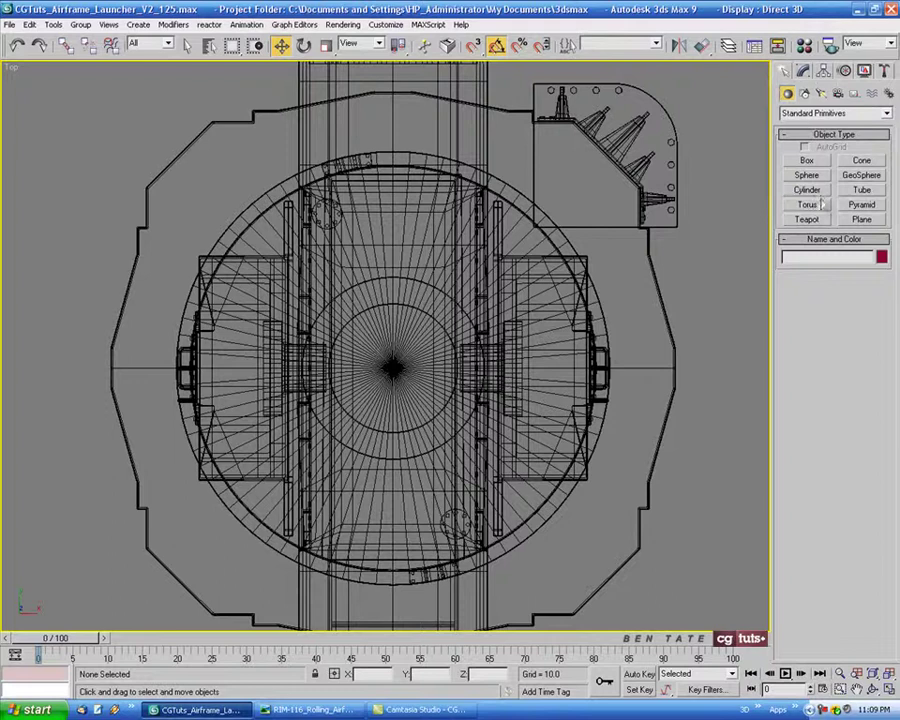
{"action": "left_click", "coordinate": [862, 190]}
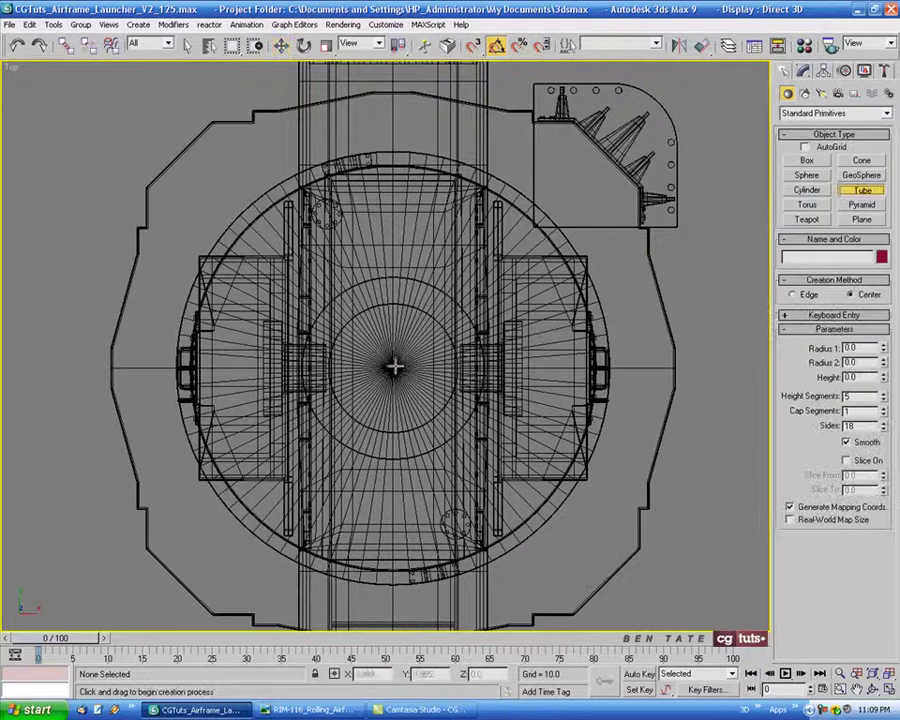
{"action": "left_click_drag", "start_coordinate": [395, 366], "coordinate": [444, 587]}
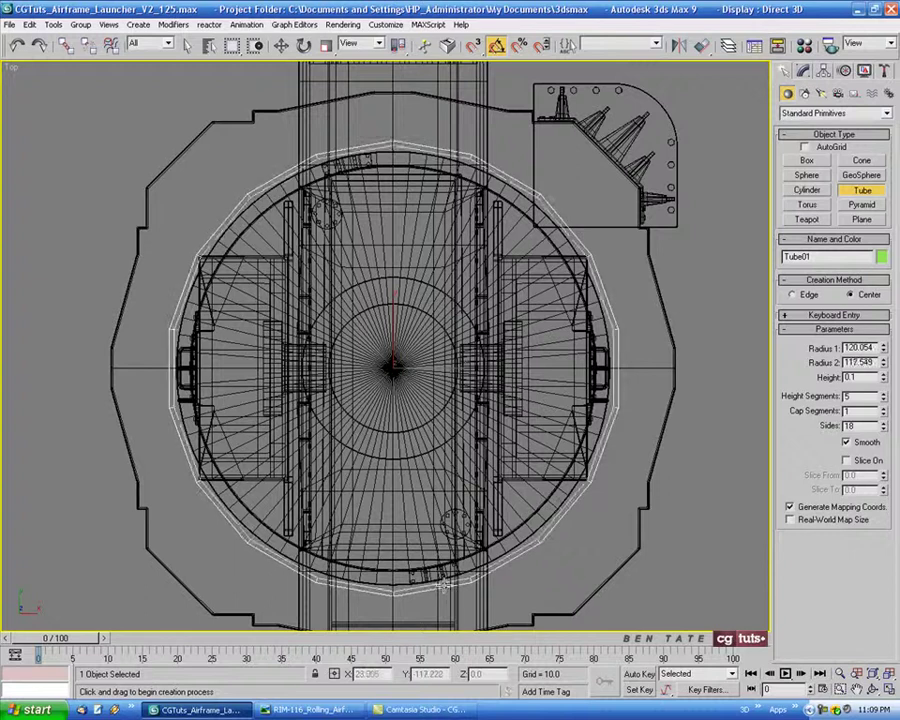
{"action": "left_click", "coordinate": [440, 578]}
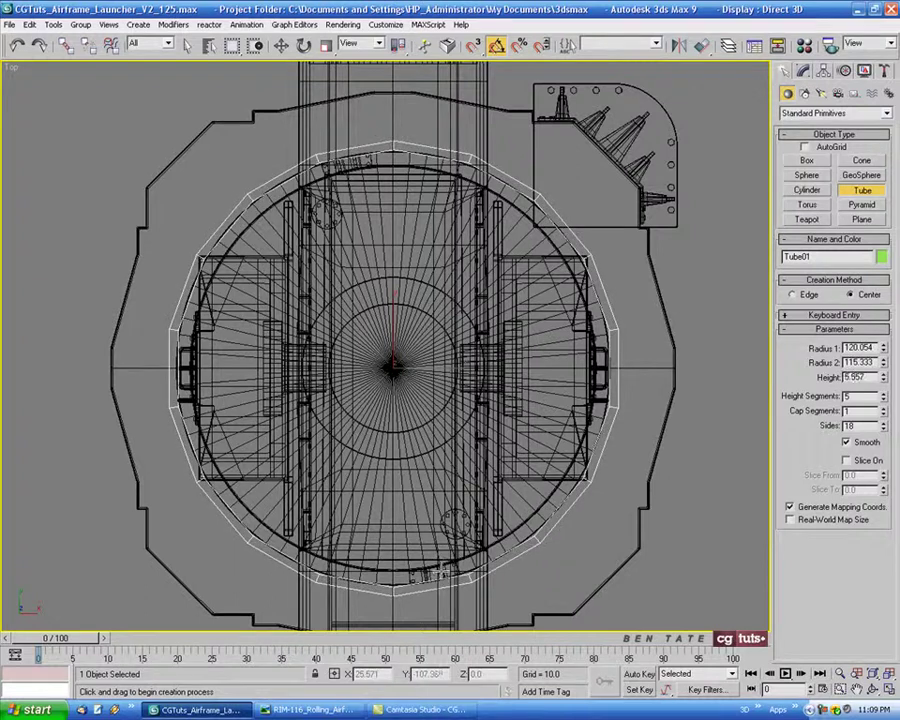
{"action": "left_click", "coordinate": [306, 395]}
Center the tube on the turntable by setting its absolute X and Y to 0, and show the full front view.
{"action": "right_click", "coordinate": [281, 45]}
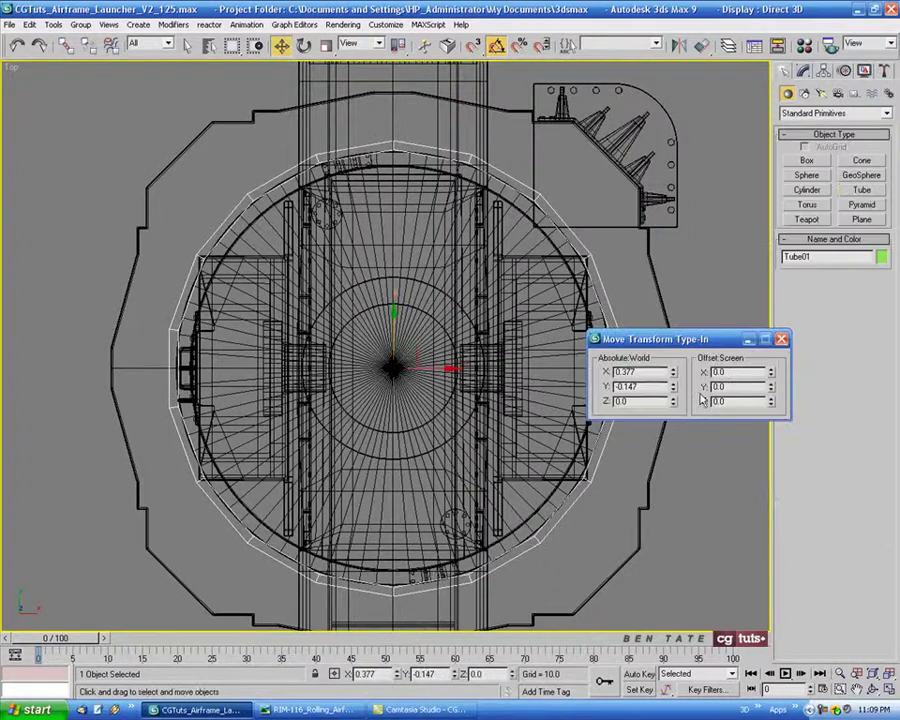
{"action": "right_click", "coordinate": [673, 372]}
{"action": "right_click", "coordinate": [673, 387]}
{"action": "left_click", "coordinate": [782, 340]}
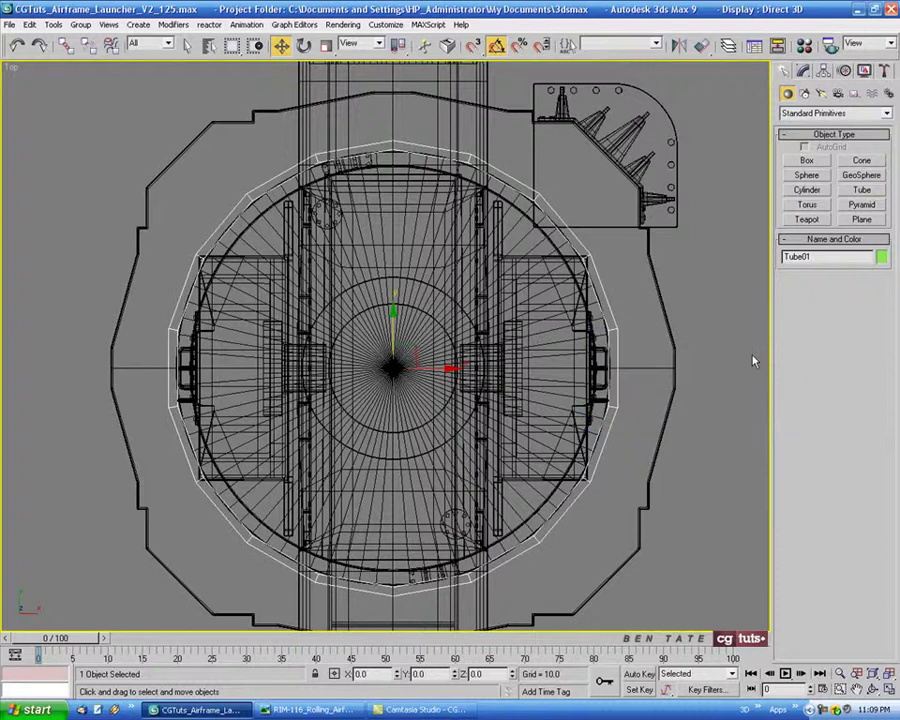
{"action": "key", "text": "alt+w"}
{"action": "right_click", "coordinate": [622, 275]}
{"action": "key", "text": "alt+w"}
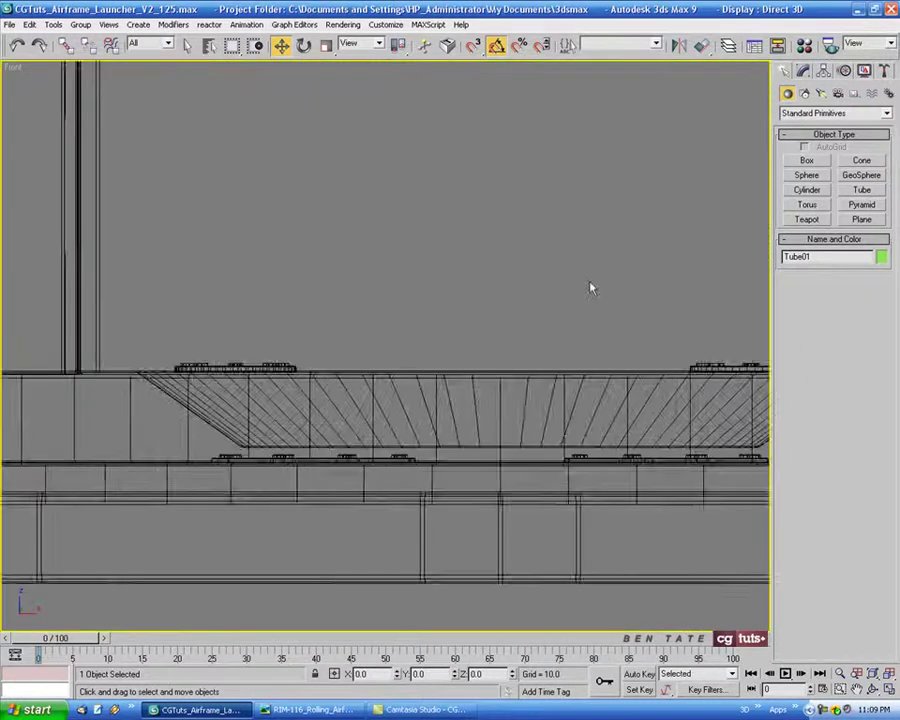
Lower the tube from the launcher's middle to the base plate around the turntable, at Z of about -196.76, and show the perspective view.
{"action": "scroll", "coordinate": [585, 293], "scroll_direction": "down", "scroll_amount": 8}
{"action": "middle_click_drag", "start_coordinate": [579, 280], "coordinate": [495, 337]}
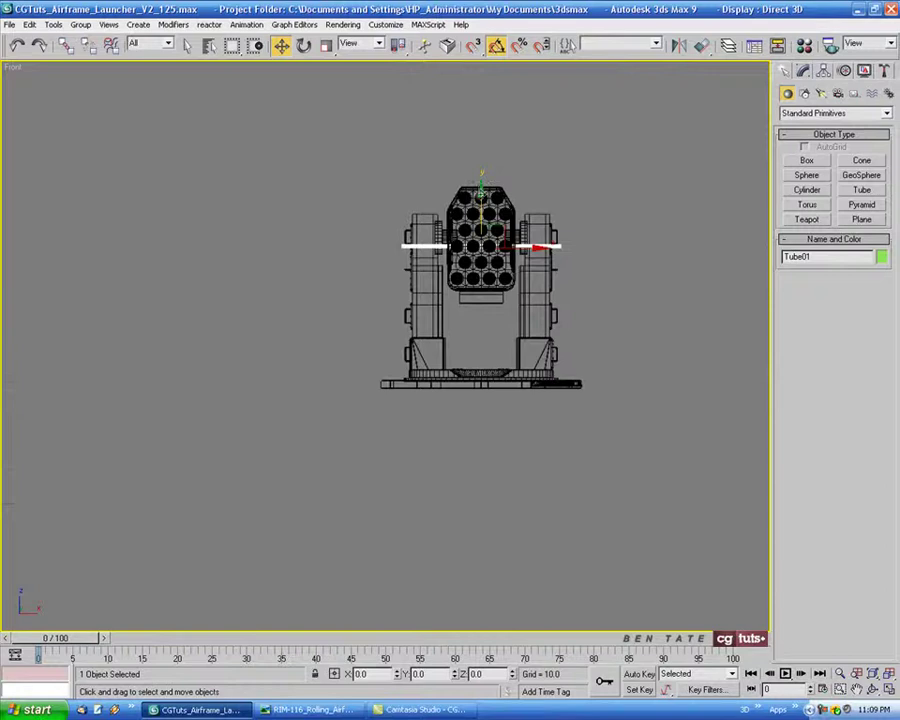
{"action": "left_click_drag", "start_coordinate": [476, 245], "coordinate": [499, 438]}
{"action": "scroll", "coordinate": [470, 366], "scroll_direction": "up", "scroll_amount": 5}
{"action": "scroll", "coordinate": [490, 340], "scroll_direction": "up", "scroll_amount": 5}
{"action": "key", "text": "alt+w"}
{"action": "right_click", "coordinate": [570, 506]}
{"action": "key", "text": "alt+w"}
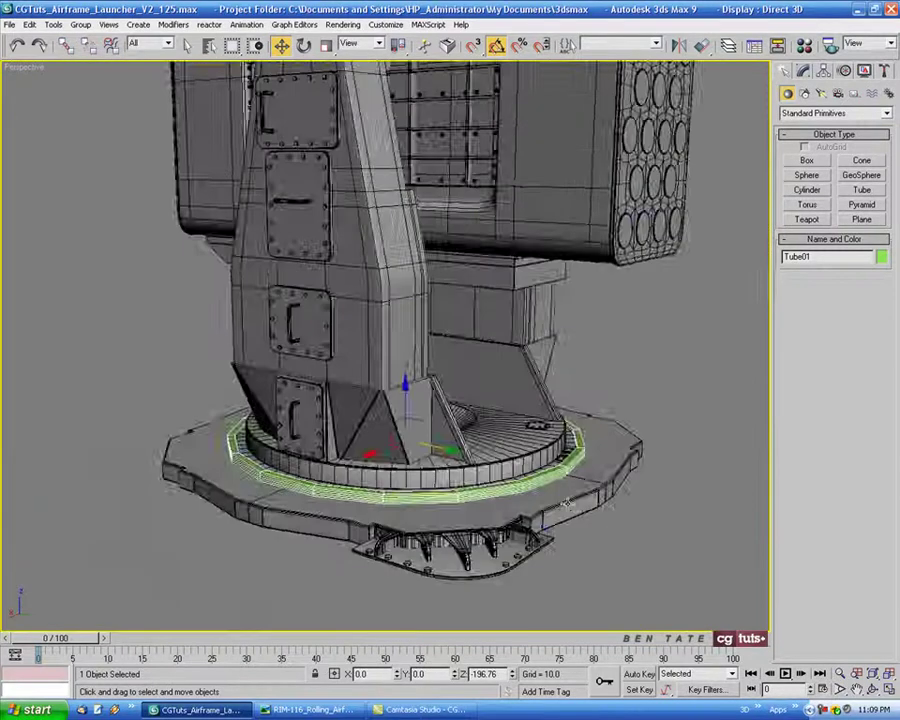
Change the tube's object color from green to blue and reduce its height segments to 1.
{"action": "middle_click_drag", "start_coordinate": [536, 490], "coordinate": [515, 399]}
{"action": "scroll", "coordinate": [515, 398], "scroll_direction": "up", "scroll_amount": 8}
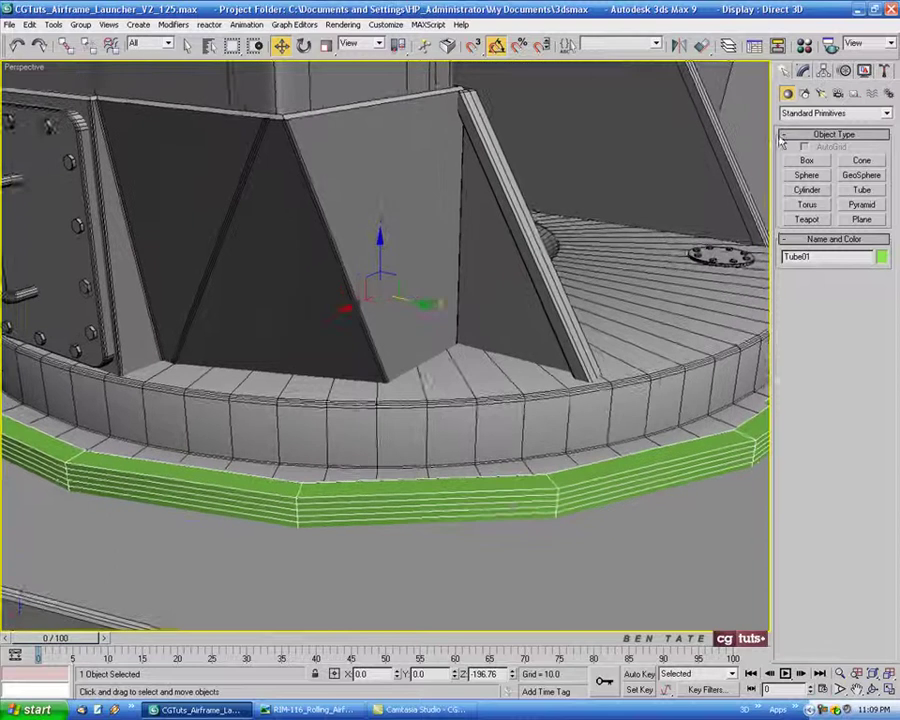
{"action": "left_click", "coordinate": [803, 70]}
{"action": "scroll", "coordinate": [506, 280], "scroll_direction": "down", "scroll_amount": 8}
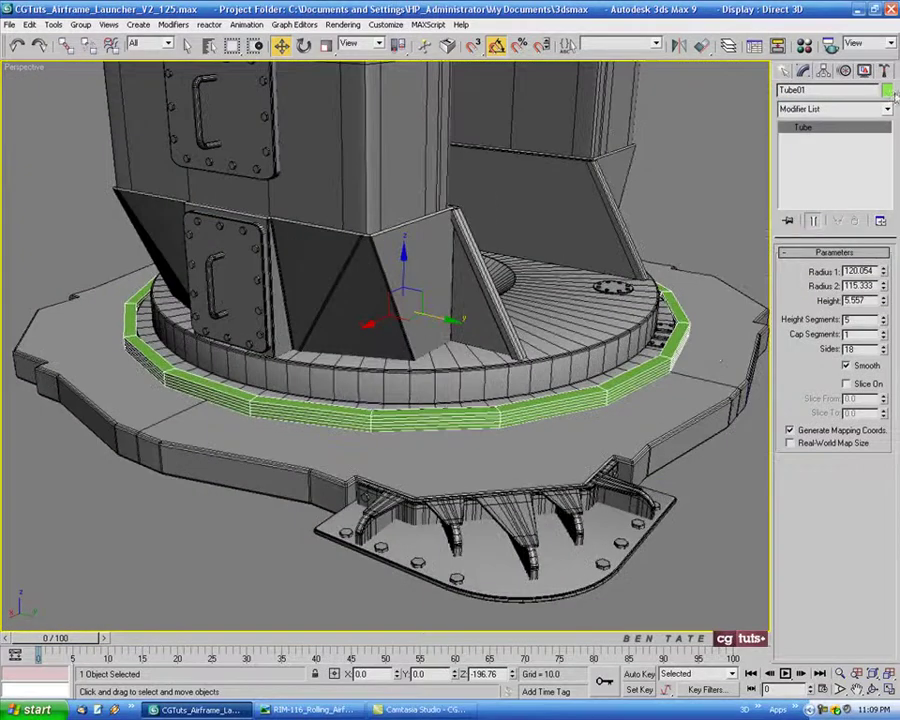
{"action": "left_click", "coordinate": [510, 322]}
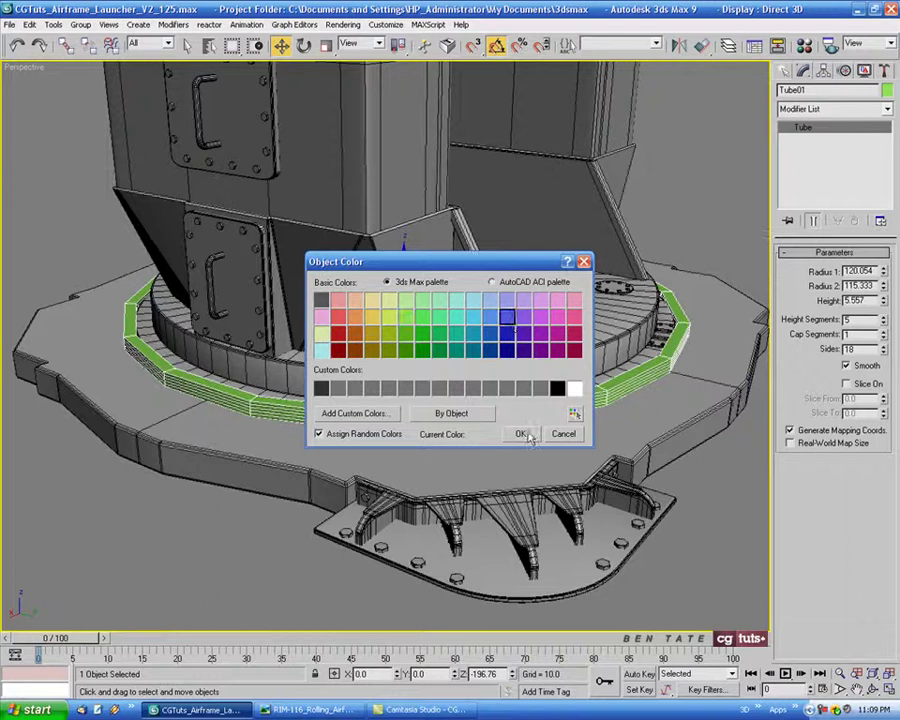
{"action": "left_click", "coordinate": [520, 433]}
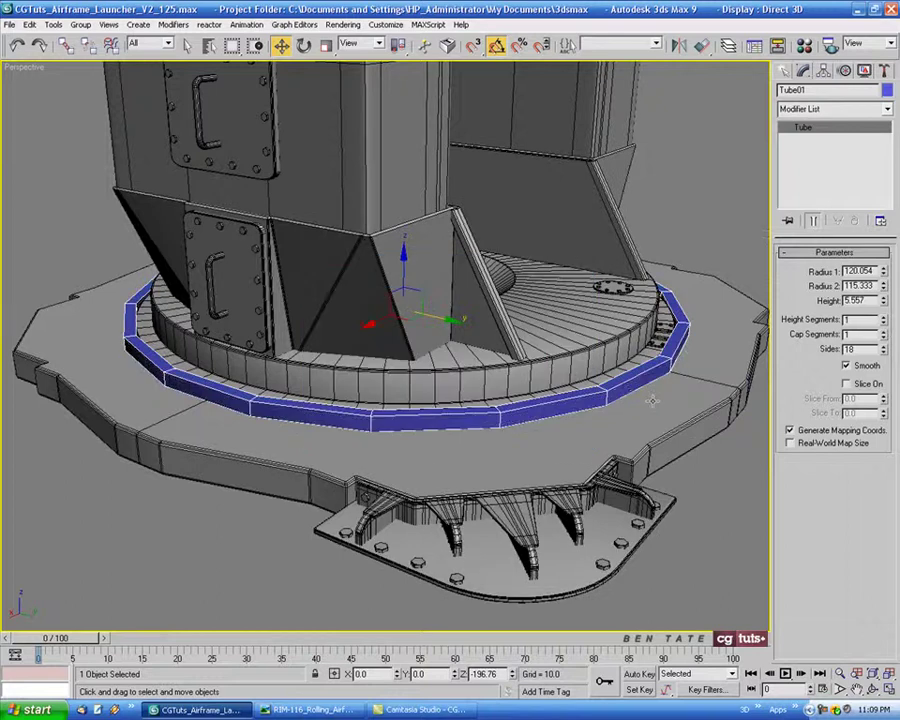
Set the tube's height to 1 and its number of sides to 80.
{"action": "scroll", "coordinate": [580, 470], "scroll_direction": "up", "scroll_amount": 1}
{"action": "scroll", "coordinate": [502, 427], "scroll_direction": "up", "scroll_amount": 4}
{"action": "left_click_drag", "start_coordinate": [502, 425], "coordinate": [502, 412]}
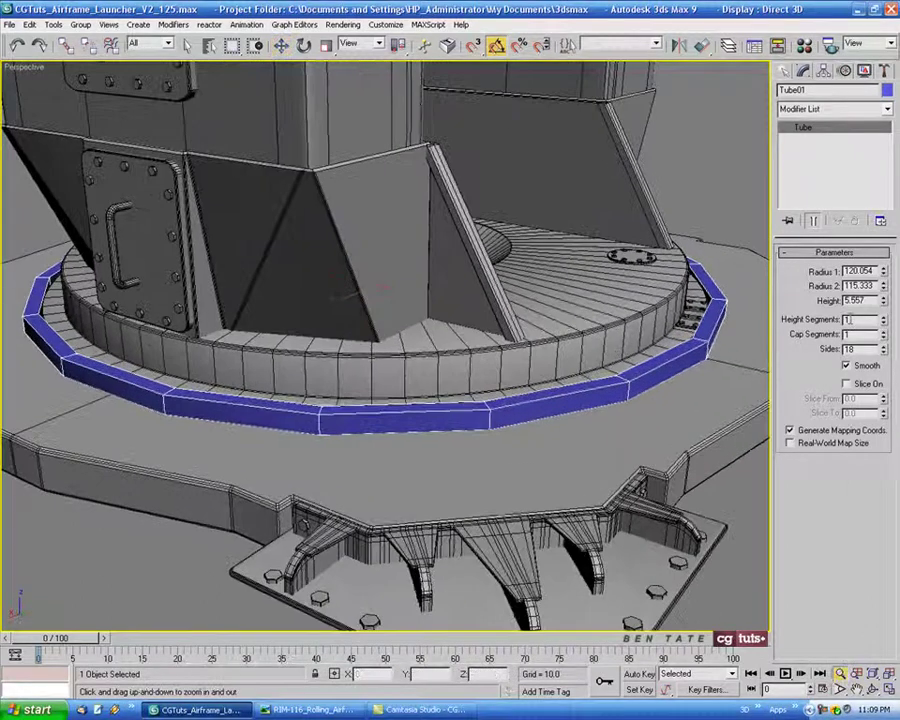
{"action": "left_click_drag", "start_coordinate": [883, 303], "coordinate": [883, 352]}
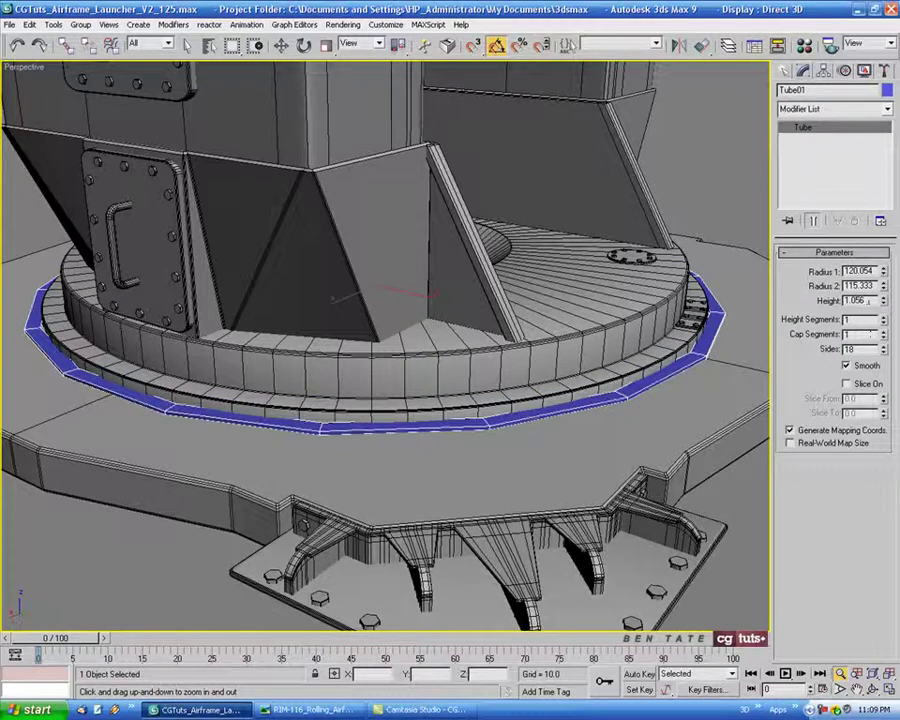
{"action": "left_click_drag", "start_coordinate": [871, 302], "coordinate": [800, 306]}
{"action": "type", "text": "1"}
{"action": "middle_click_drag", "start_coordinate": [508, 319], "coordinate": [474, 328]}
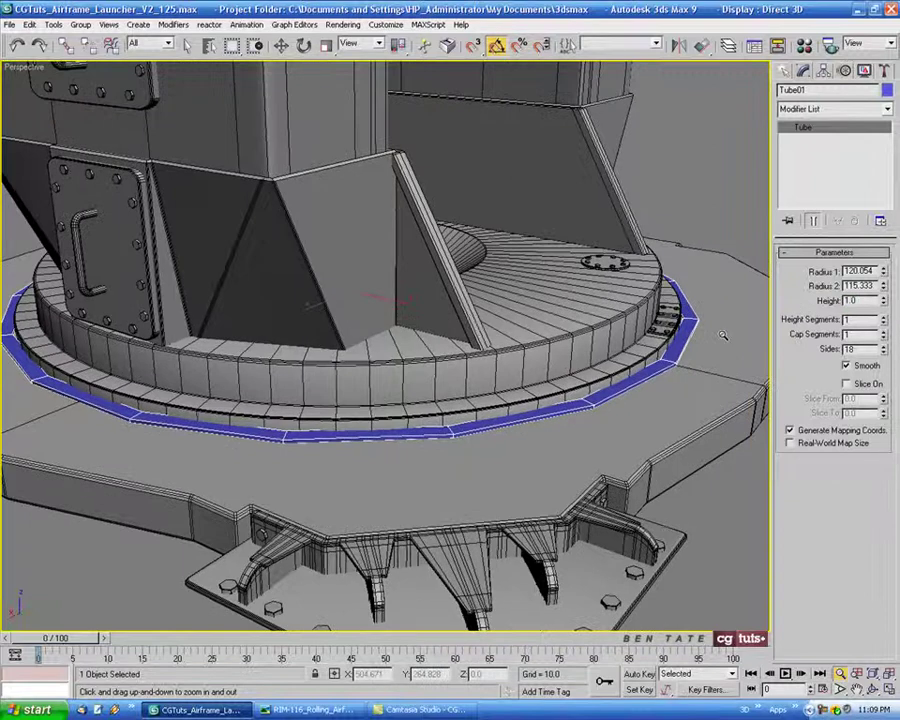
{"action": "middle_click_drag", "start_coordinate": [516, 414], "coordinate": [540, 446]}
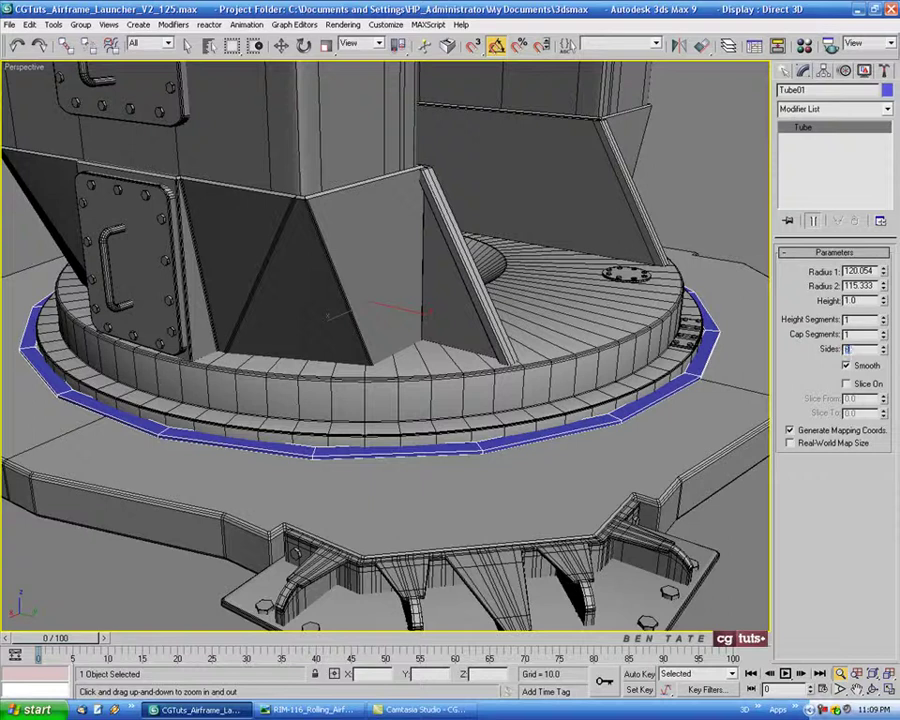
{"action": "type", "text": "80"}
{"action": "key", "text": "Return"}
Check the ring's fit around the turntable and set its radii to exactly 120 and 115.
{"action": "middle_click_drag", "start_coordinate": [530, 393], "coordinate": [564, 377]}
{"action": "middle_click_drag", "start_coordinate": [474, 367], "coordinate": [482, 406], "text": "alt"}
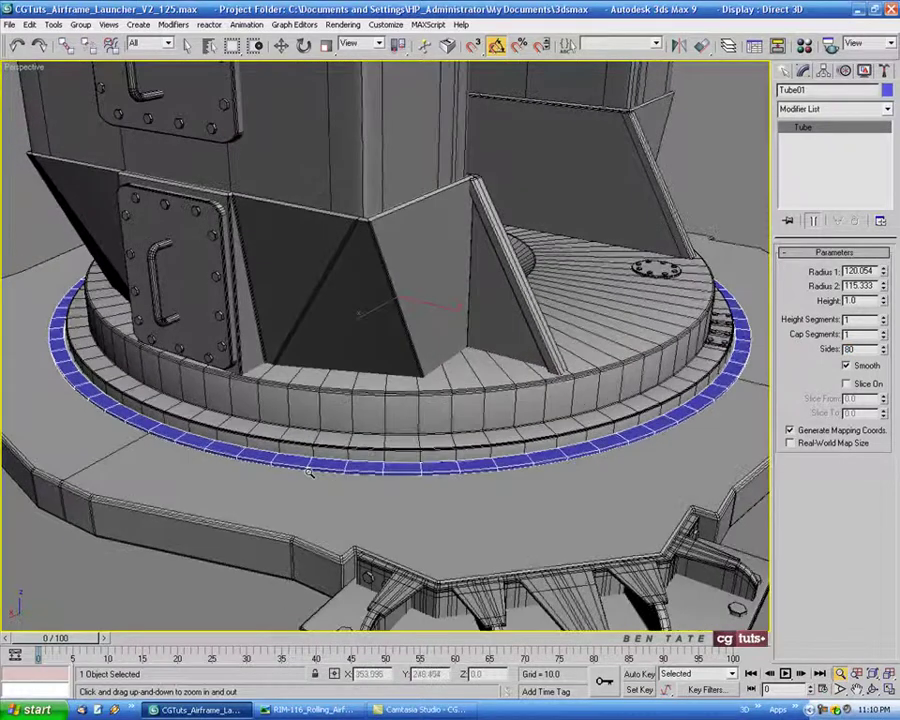
{"action": "middle_click_drag", "start_coordinate": [309, 472], "coordinate": [372, 458], "text": "alt"}
{"action": "scroll", "coordinate": [270, 438], "scroll_direction": "up", "scroll_amount": 3}
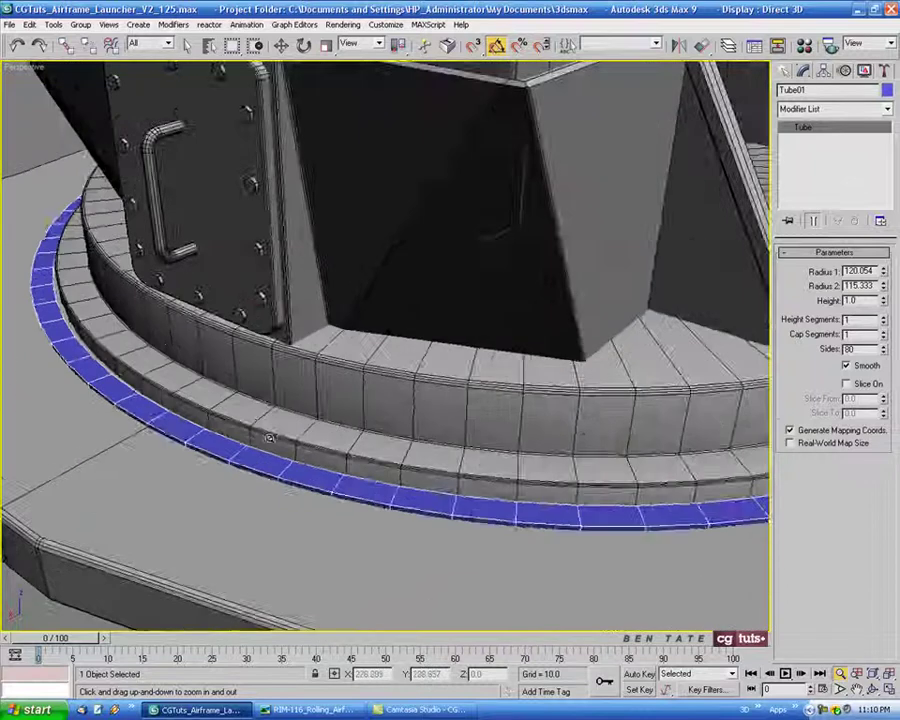
{"action": "middle_click_drag", "start_coordinate": [268, 438], "coordinate": [393, 447], "text": "alt"}
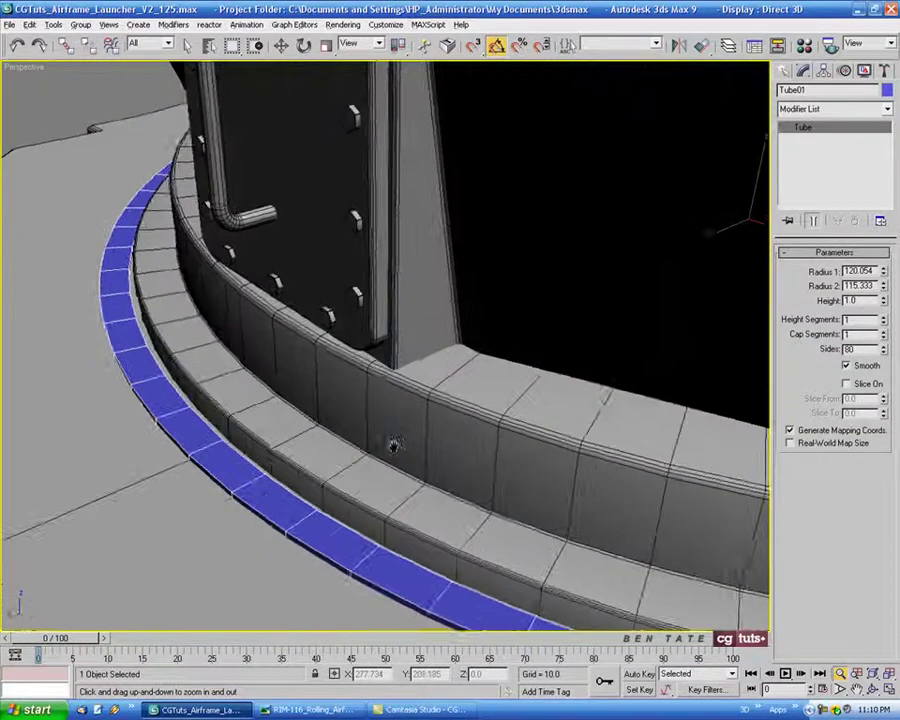
{"action": "scroll", "coordinate": [393, 447], "scroll_direction": "down", "scroll_amount": 6}
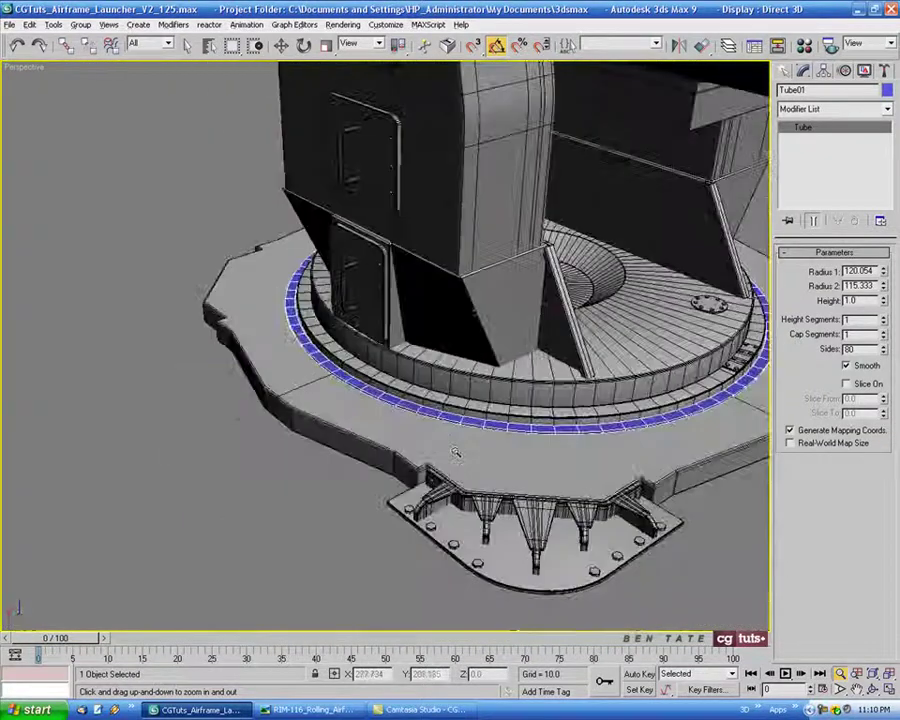
{"action": "middle_click_drag", "start_coordinate": [455, 453], "coordinate": [258, 474], "text": "alt"}
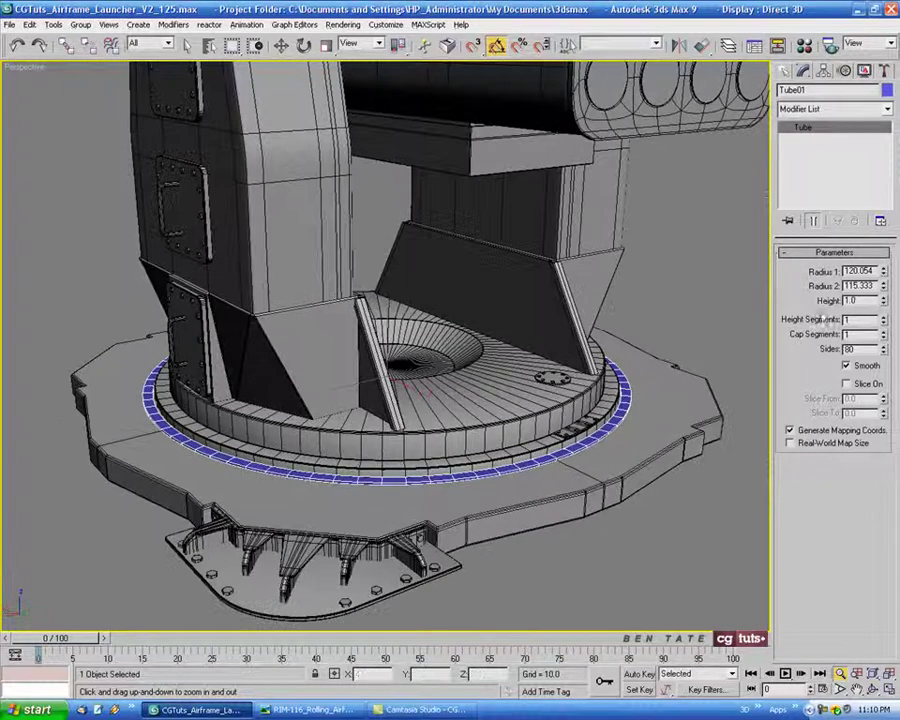
{"action": "left_click_drag", "start_coordinate": [865, 271], "coordinate": [893, 296]}
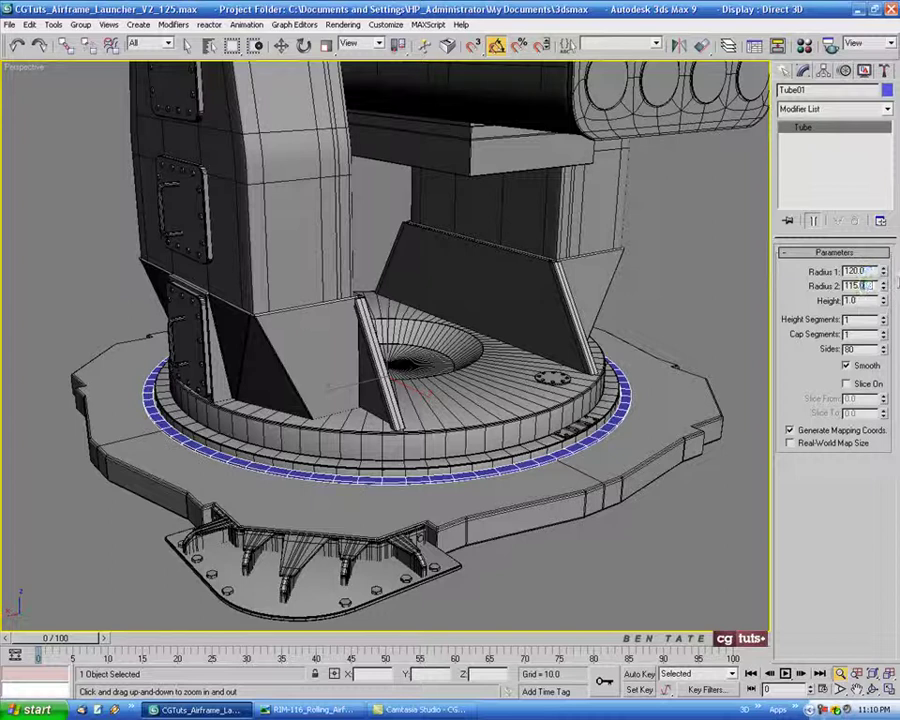
{"action": "double_click", "coordinate": [862, 286]}
Convert the tube ring around the turntable to an Editable Poly.
{"action": "middle_click_drag", "start_coordinate": [458, 479], "coordinate": [478, 471]}
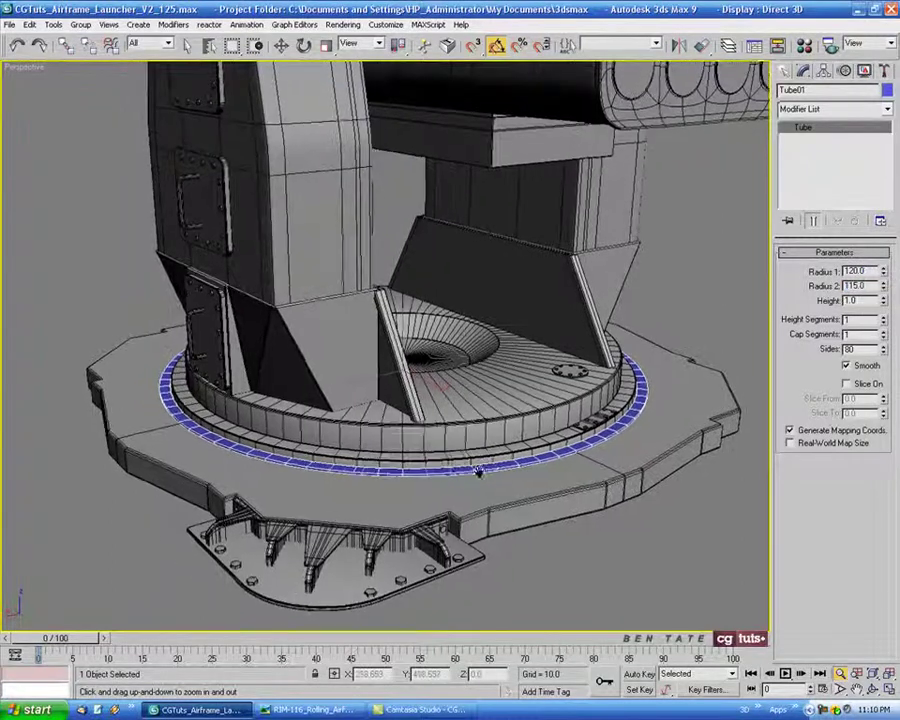
{"action": "scroll", "coordinate": [478, 472], "scroll_direction": "up", "scroll_amount": 5}
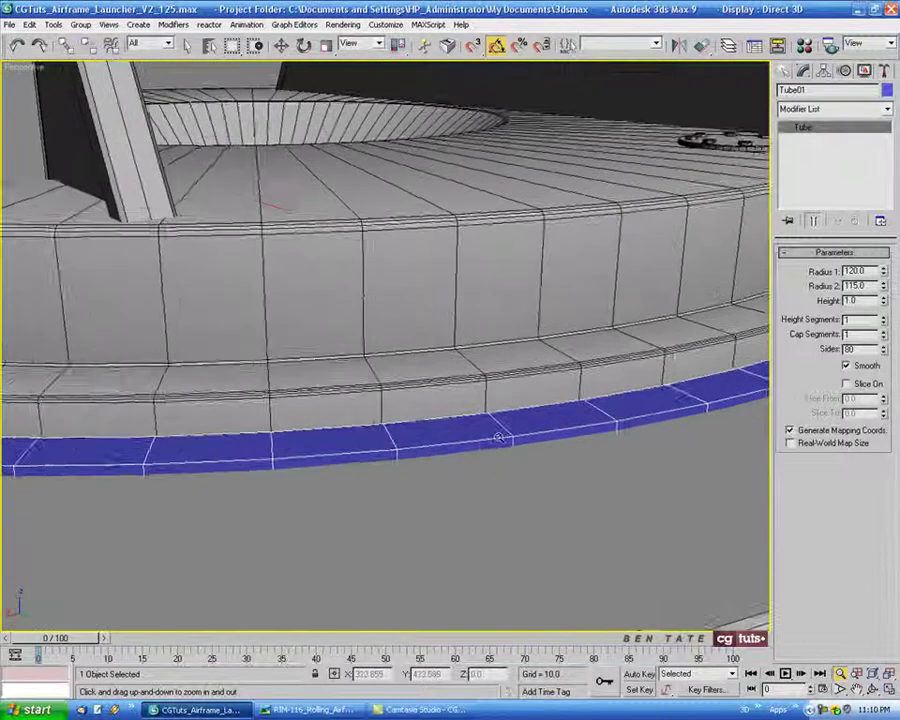
{"action": "scroll", "coordinate": [501, 440], "scroll_direction": "down", "scroll_amount": 1}
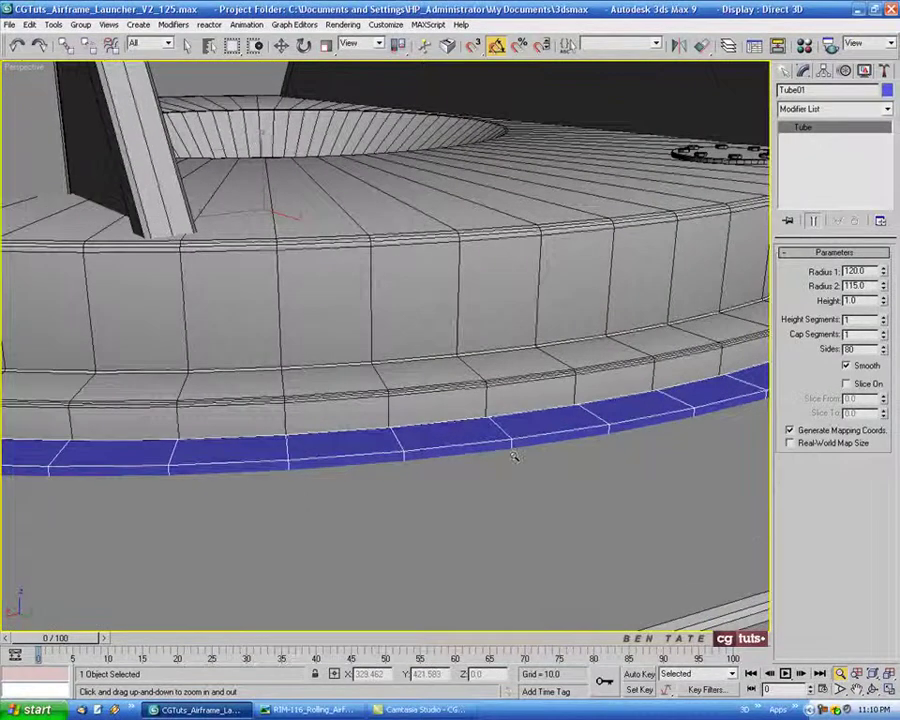
{"action": "scroll", "coordinate": [513, 456], "scroll_direction": "down", "scroll_amount": 4}
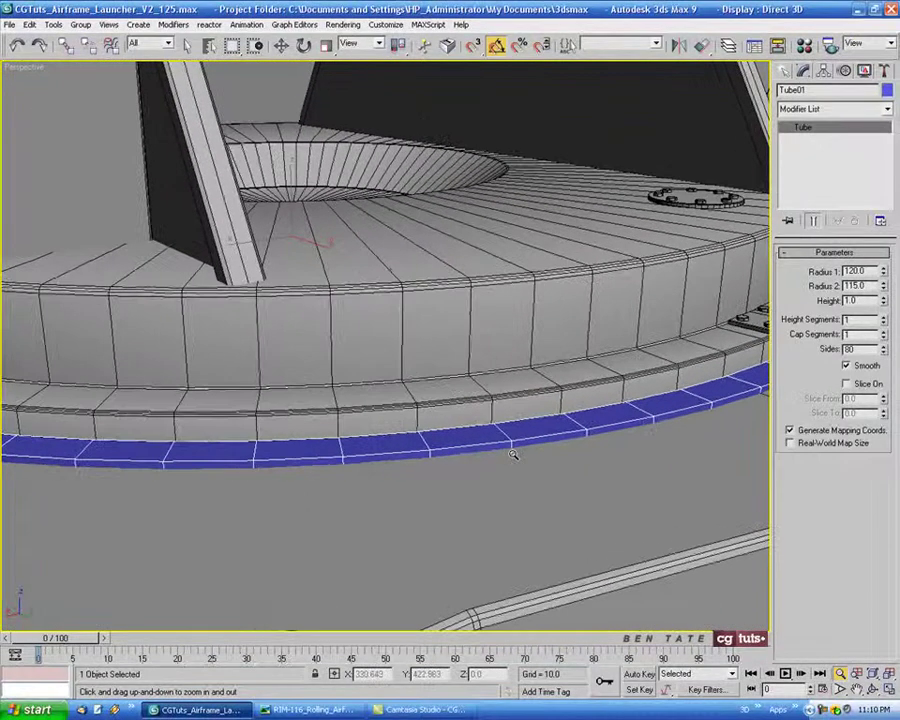
{"action": "left_click", "coordinate": [281, 45]}
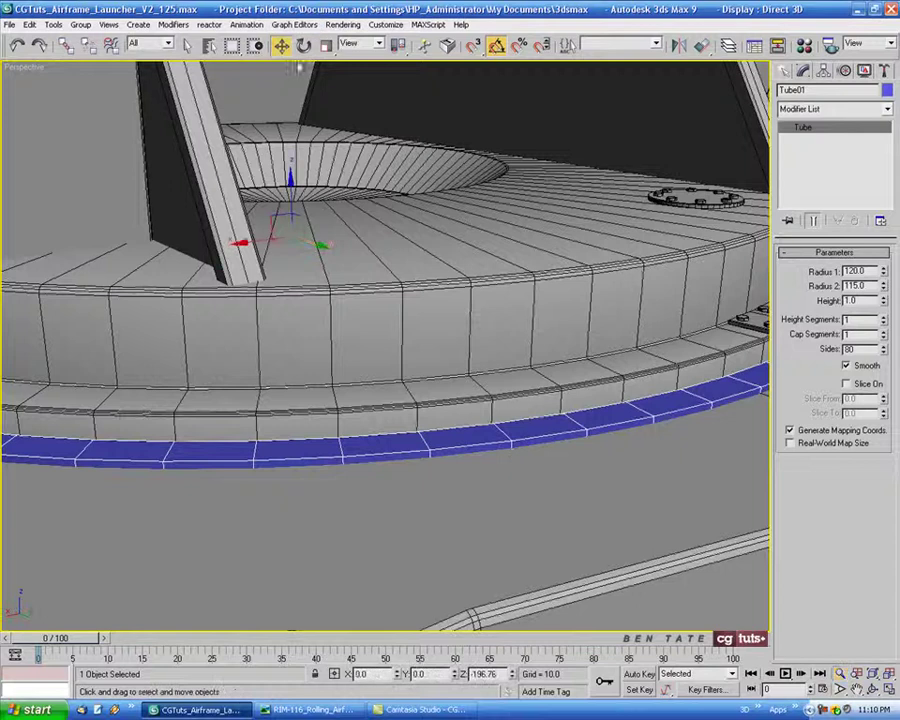
{"action": "right_click", "coordinate": [522, 412]}
{"action": "mouse_move", "coordinate": [595, 539]}
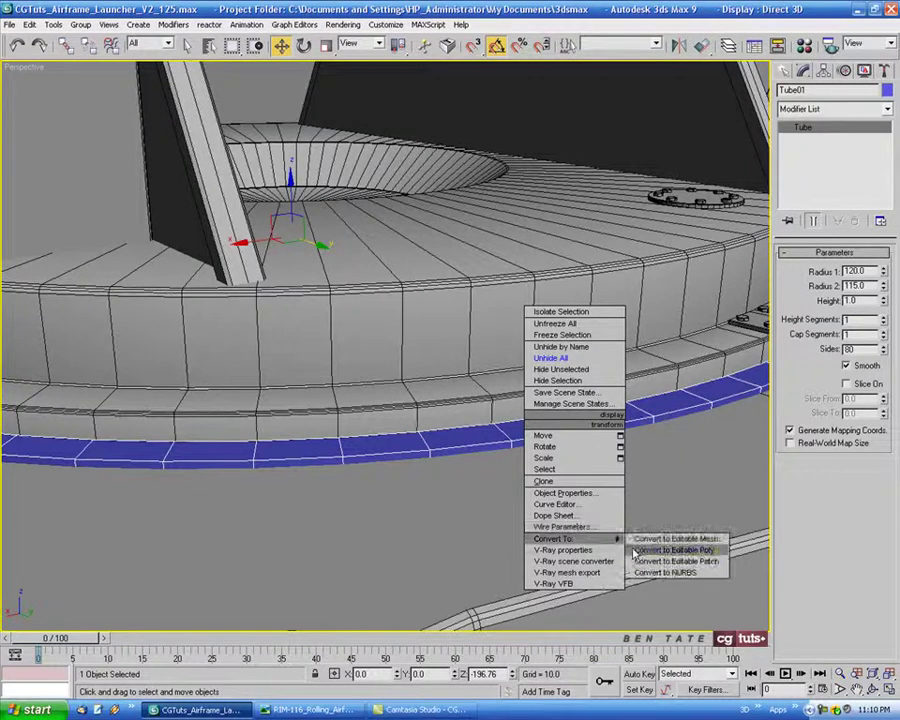
{"action": "left_click", "coordinate": [645, 552]}
Chamfer the ring's inner and outer upper edge loops by 0.15 and leave edge editing.
{"action": "middle_click_drag", "start_coordinate": [603, 408], "coordinate": [620, 366], "text": "alt"}
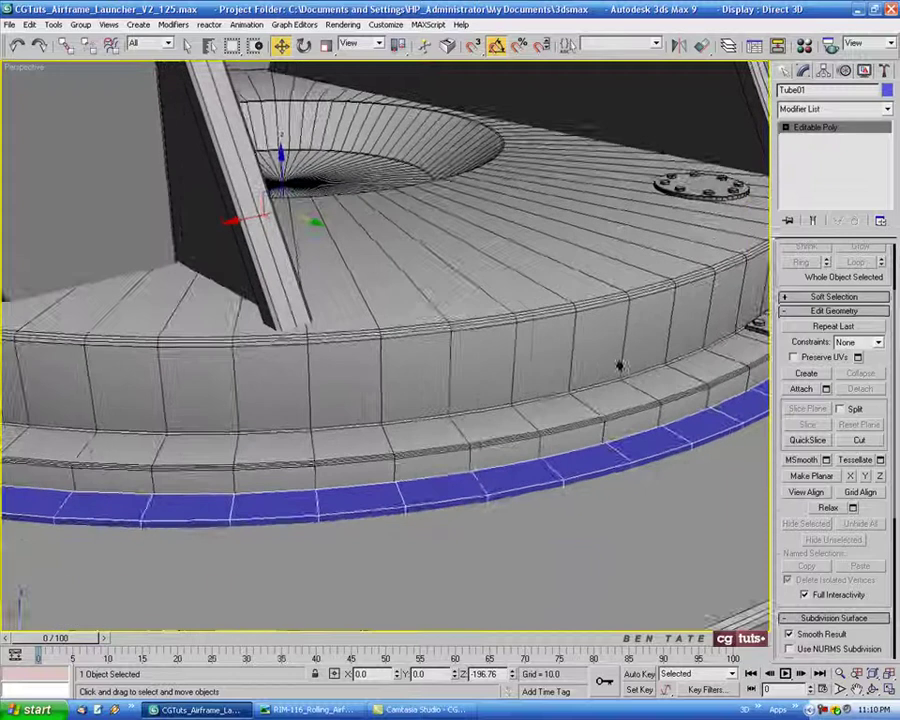
{"action": "left_click", "coordinate": [785, 127]}
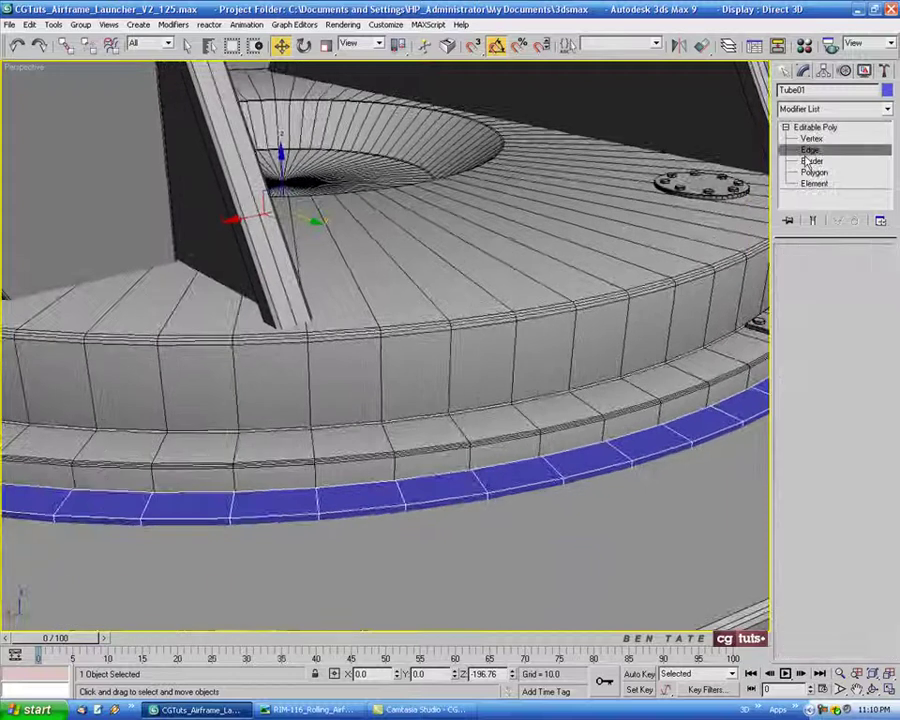
{"action": "left_click", "coordinate": [810, 149]}
{"action": "left_click", "coordinate": [568, 450], "text": "ctrl"}
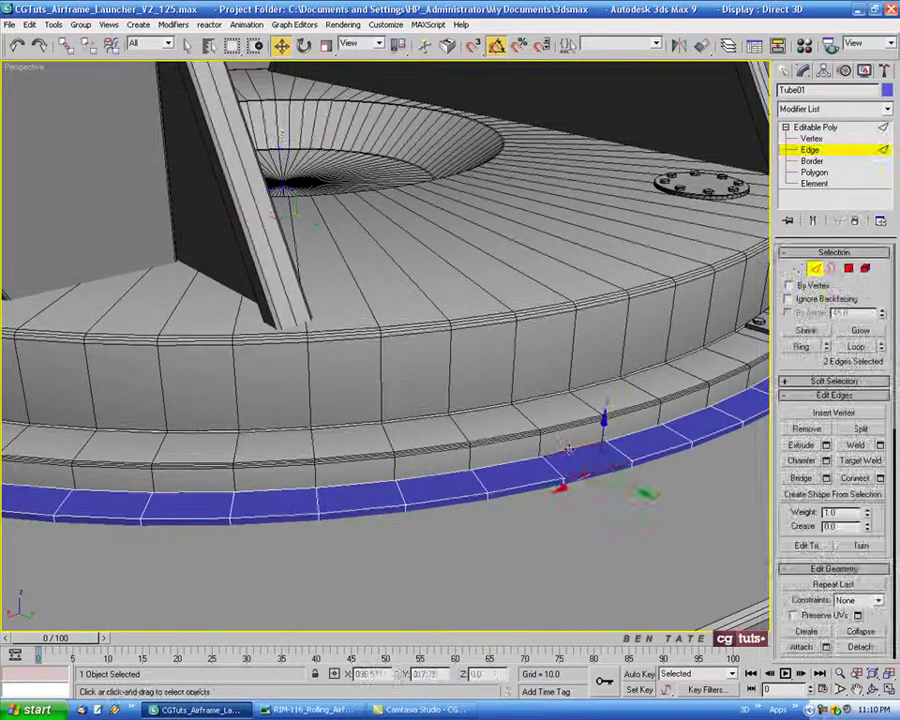
{"action": "left_click", "coordinate": [855, 346]}
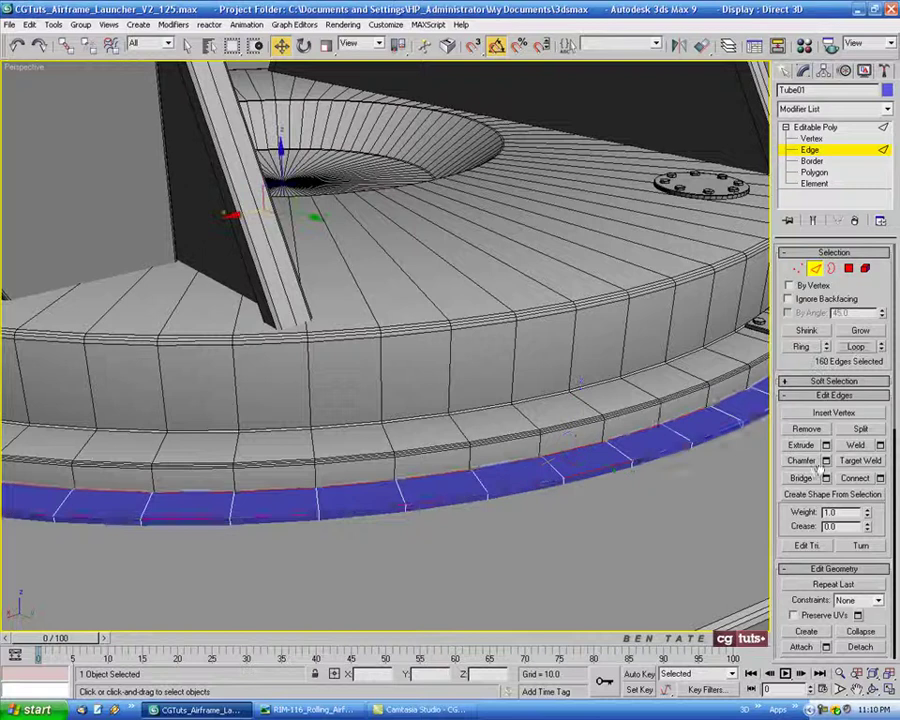
{"action": "left_click", "coordinate": [826, 460]}
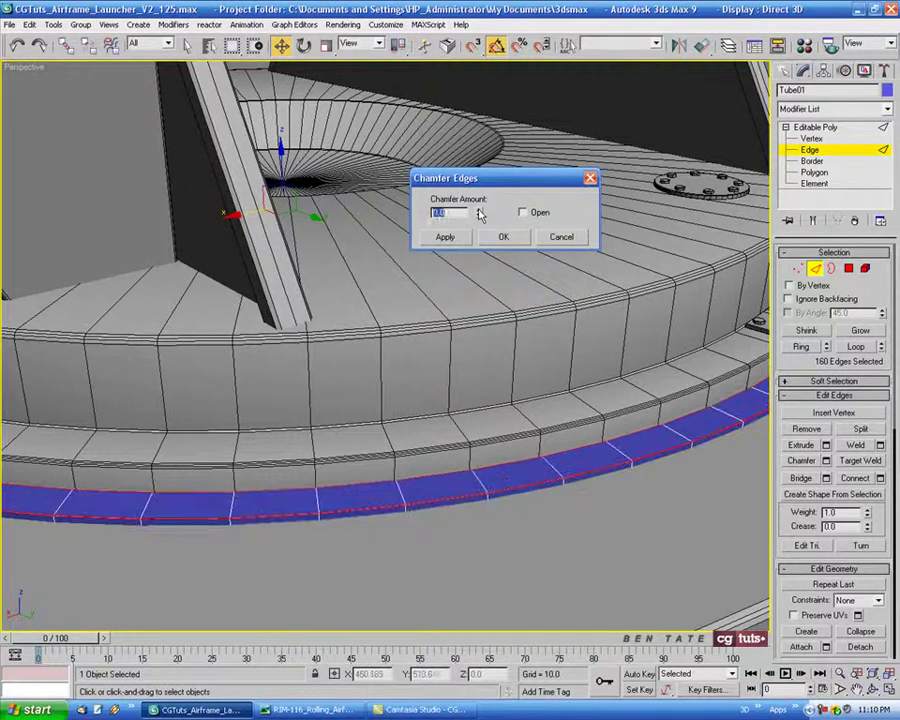
{"action": "mouse_move", "coordinate": [480, 208]}
{"action": "left_mouse_down"}
{"action": "mouse_move", "coordinate": [485, 201]}
{"action": "mouse_move", "coordinate": [480, 212]}
{"action": "left_mouse_up"}
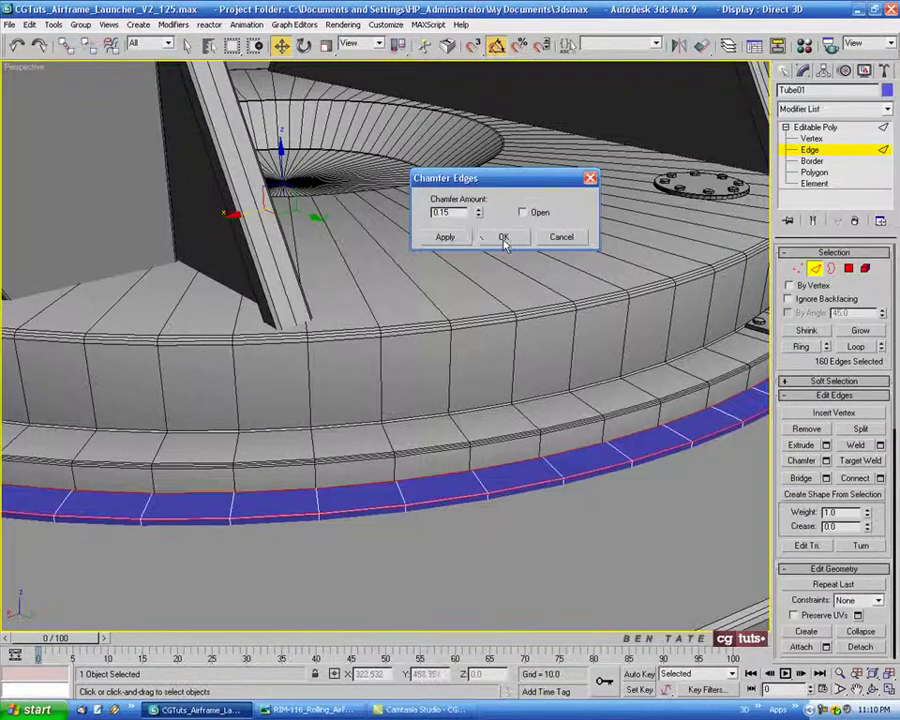
{"action": "left_click", "coordinate": [505, 243]}
{"action": "middle_click_drag", "start_coordinate": [534, 360], "coordinate": [420, 375], "text": "alt"}
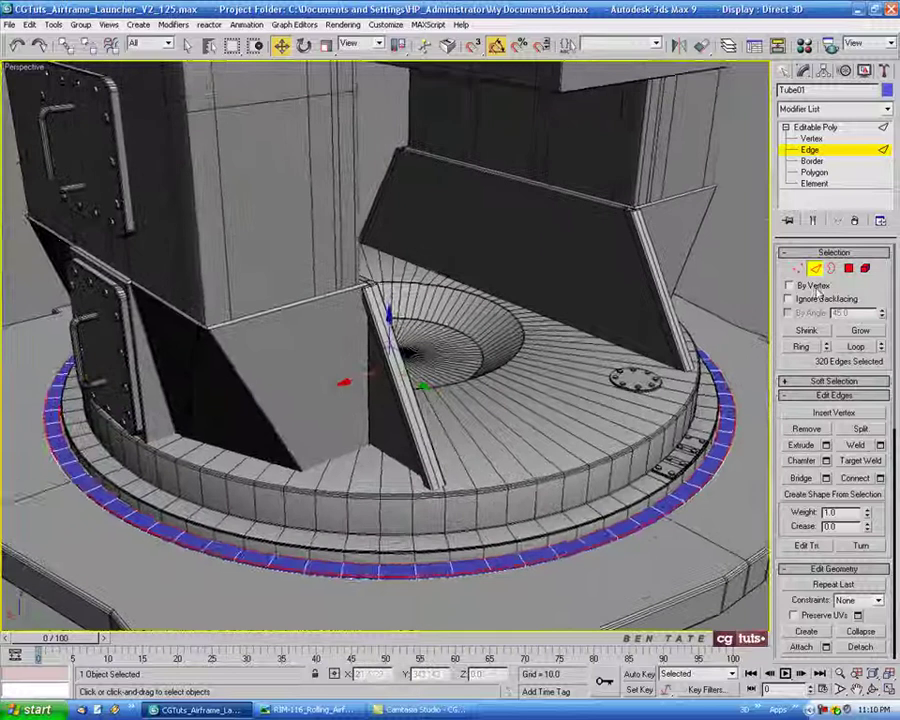
{"action": "left_click", "coordinate": [815, 269]}
Isolate the tube ring and select all its underside polygons by converting a ring selection of the radial edges.
{"action": "middle_click_drag", "start_coordinate": [608, 445], "coordinate": [600, 439]}
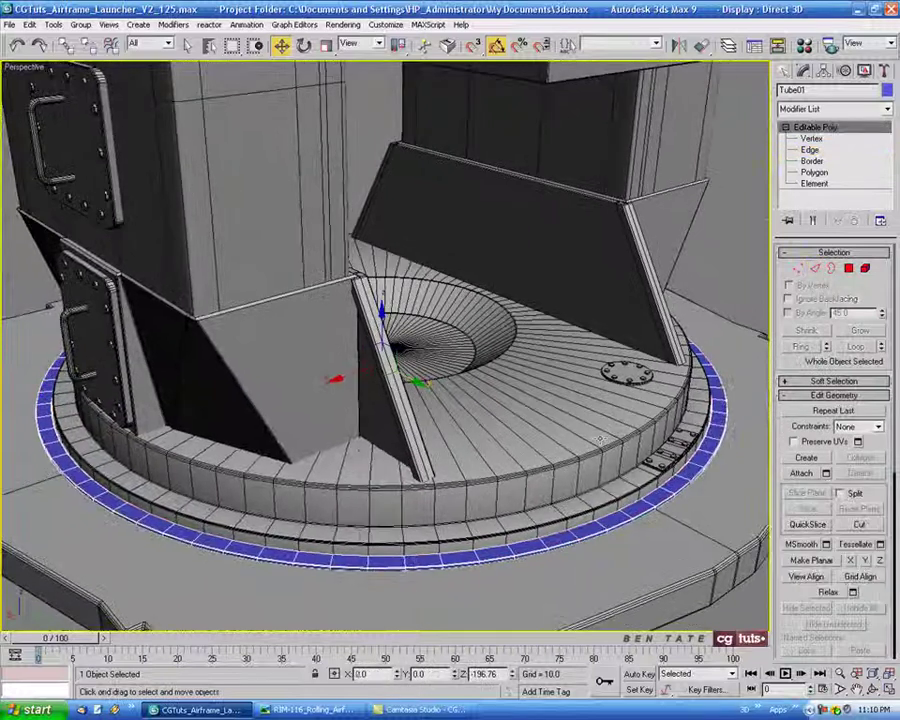
{"action": "key", "text": "alt+q"}
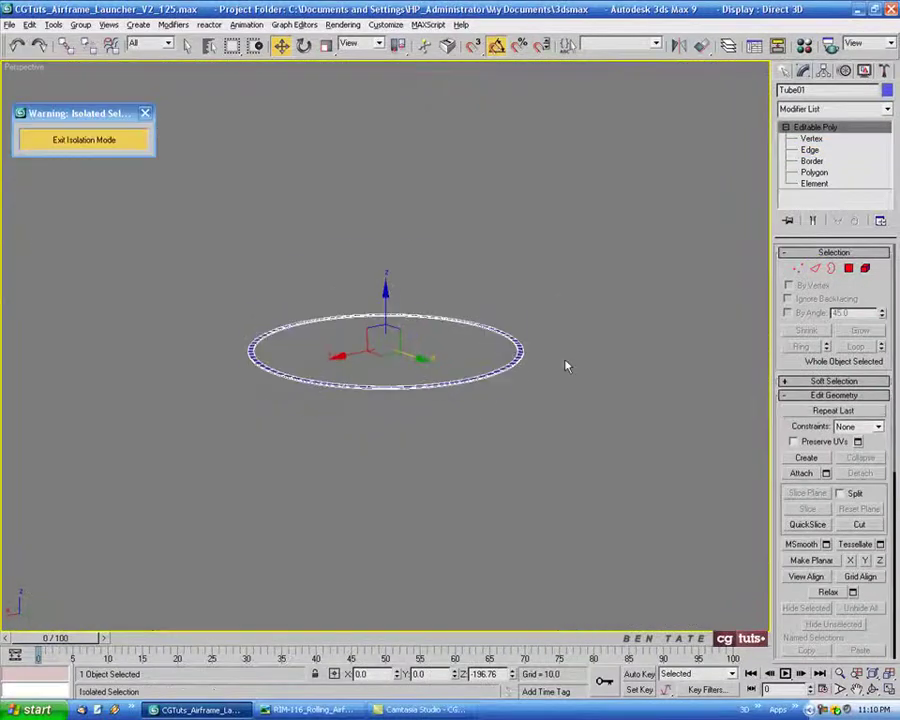
{"action": "middle_click_drag", "start_coordinate": [566, 365], "coordinate": [566, 272], "text": "alt"}
{"action": "scroll", "coordinate": [400, 207], "scroll_direction": "up", "scroll_amount": 5}
{"action": "middle_click_drag", "start_coordinate": [409, 212], "coordinate": [405, 320]}
{"action": "left_click", "coordinate": [815, 269]}
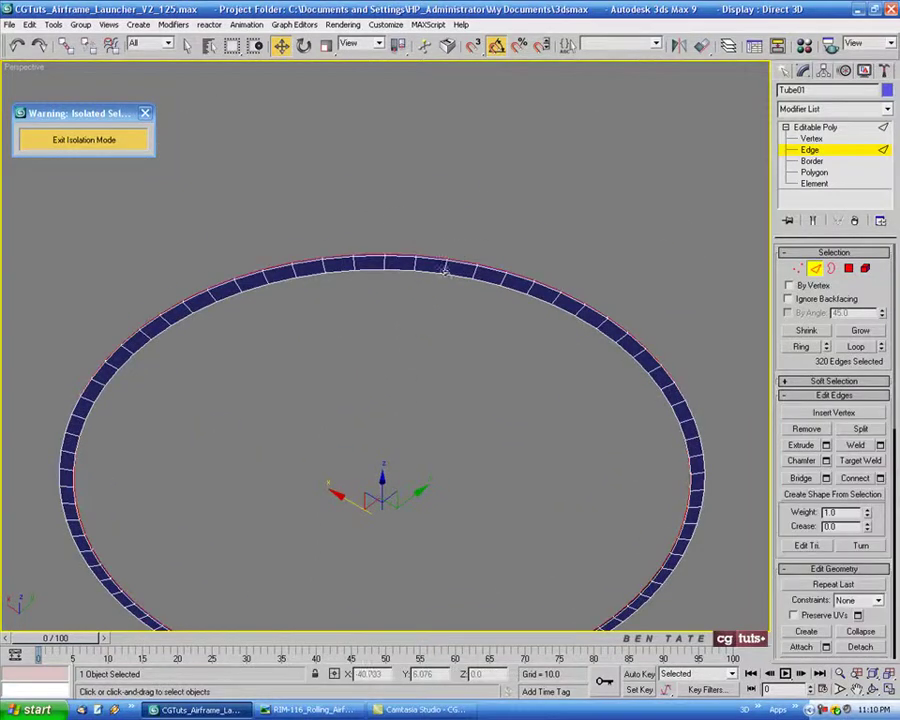
{"action": "left_click", "coordinate": [444, 266]}
{"action": "left_click", "coordinate": [800, 346]}
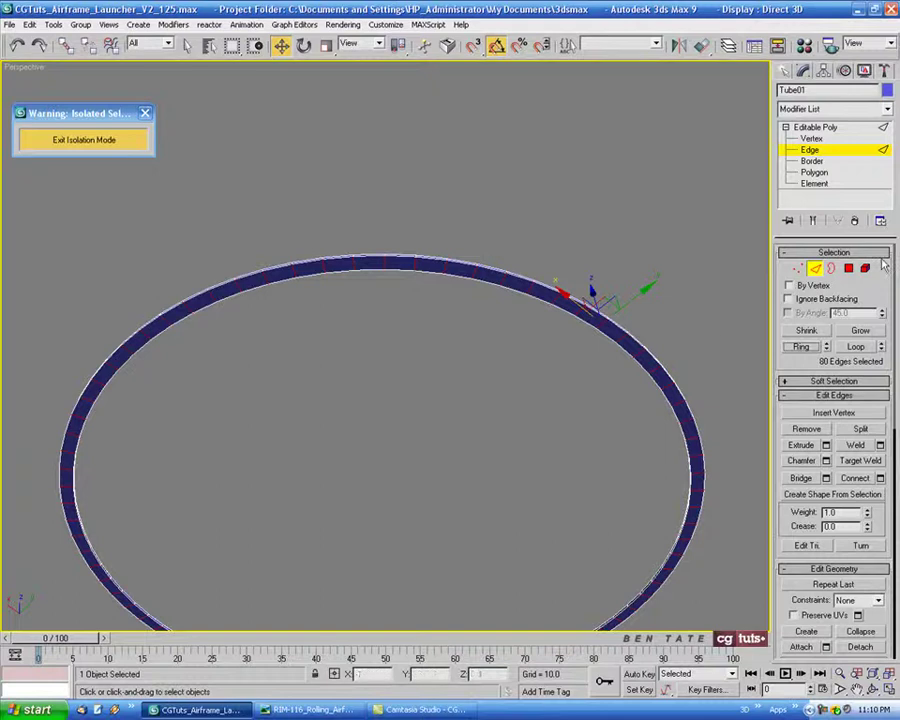
{"action": "left_click", "coordinate": [849, 268], "text": "ctrl"}
Clear the polygon selection, leave polygon editing and exit isolation to show the whole launcher again.
{"action": "middle_click_drag", "start_coordinate": [530, 331], "coordinate": [514, 420], "text": "alt"}
{"action": "left_click", "coordinate": [534, 366]}
{"action": "left_click", "coordinate": [848, 269]}
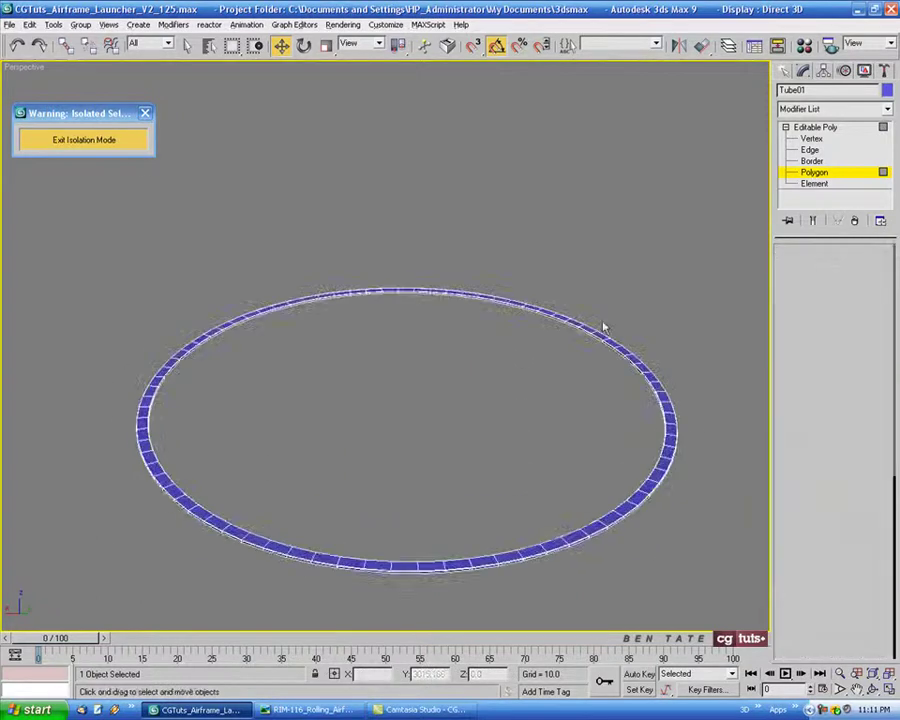
{"action": "left_click", "coordinate": [116, 142]}
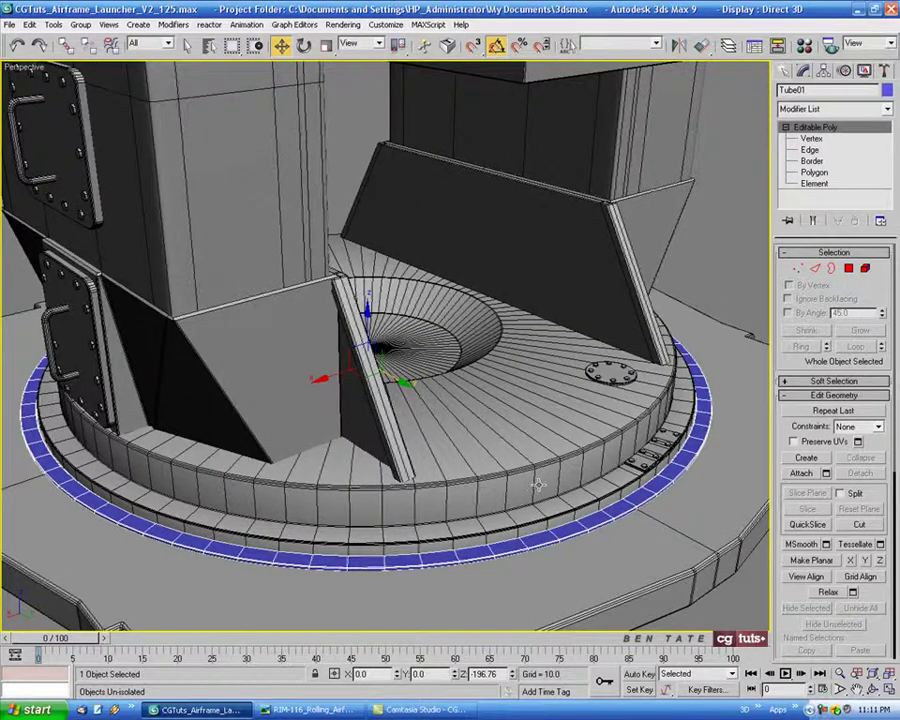
Set the tube ring's object color to black and give it the grey 01 - Default material.
{"action": "scroll", "coordinate": [538, 485], "scroll_direction": "down", "scroll_amount": 5}
{"action": "middle_click_drag", "start_coordinate": [532, 465], "coordinate": [609, 458], "text": "alt"}
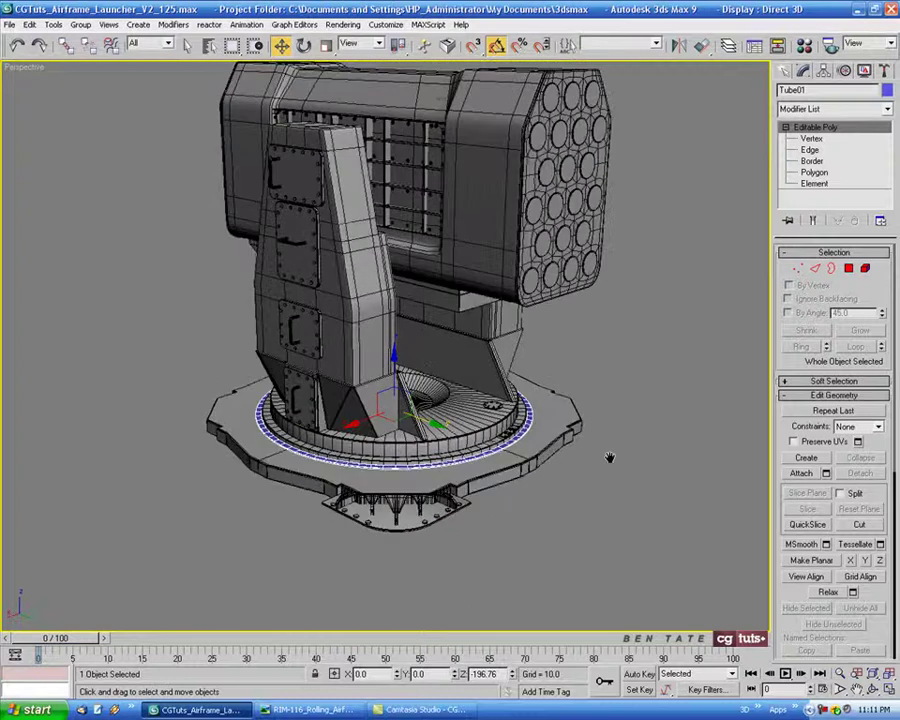
{"action": "left_click", "coordinate": [888, 91]}
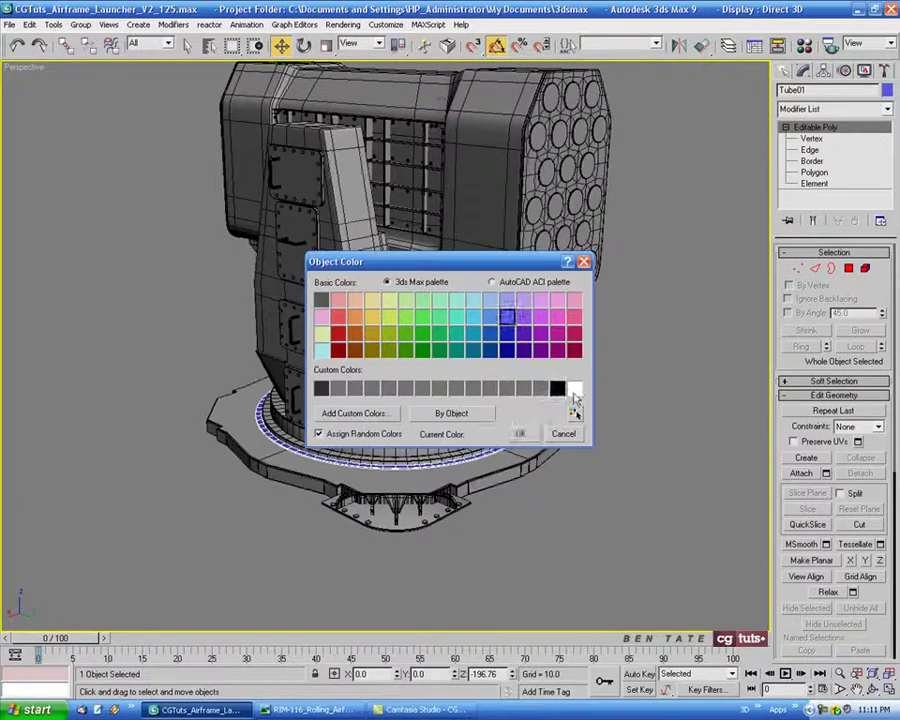
{"action": "left_click", "coordinate": [558, 388]}
{"action": "left_click", "coordinate": [525, 432]}
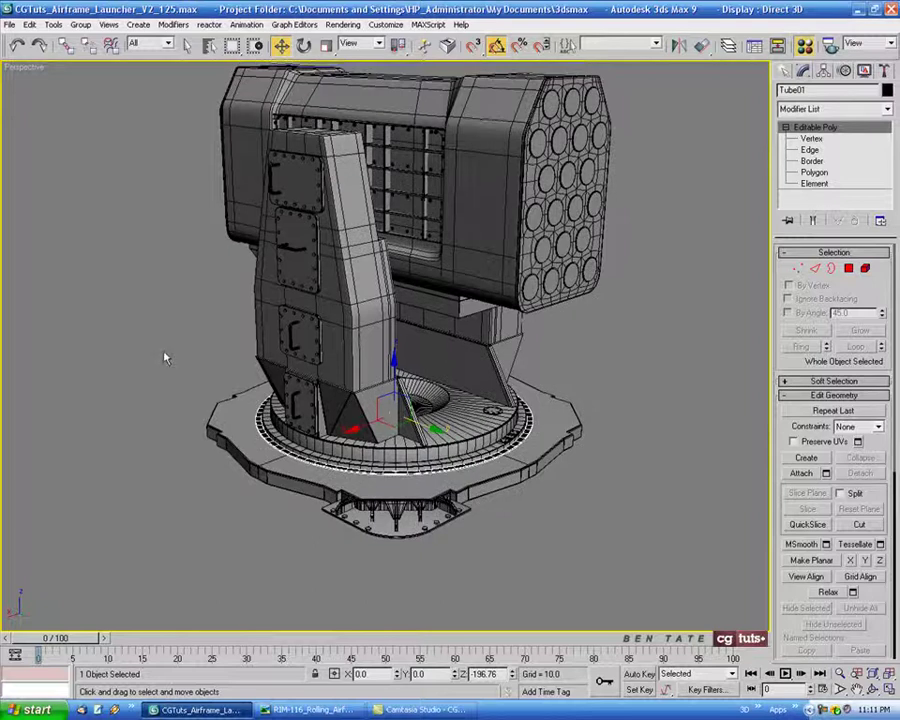
{"action": "key", "text": "m"}
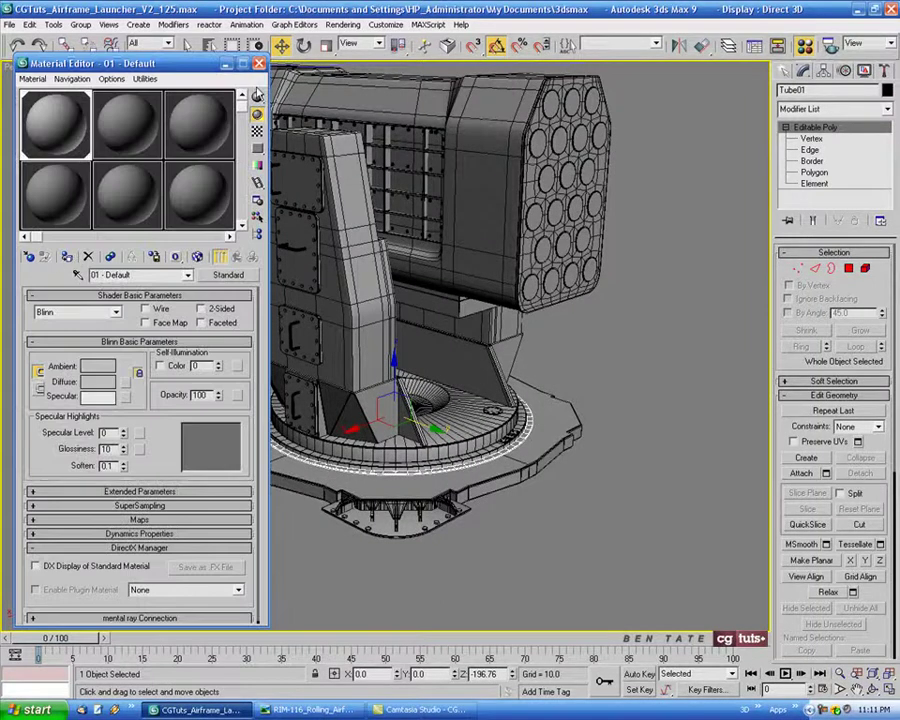
{"action": "left_click", "coordinate": [259, 64]}
Rename the tube ring as Base Strip.
{"action": "middle_click_drag", "start_coordinate": [462, 375], "coordinate": [461, 404]}
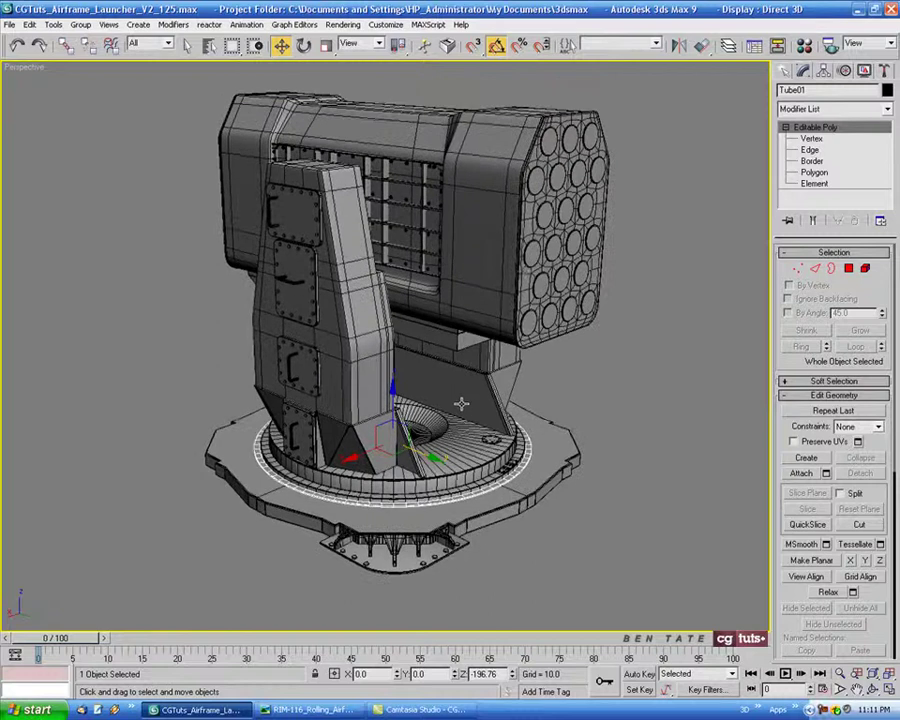
{"action": "left_click", "coordinate": [820, 88]}
{"action": "type", "text": "Base"}
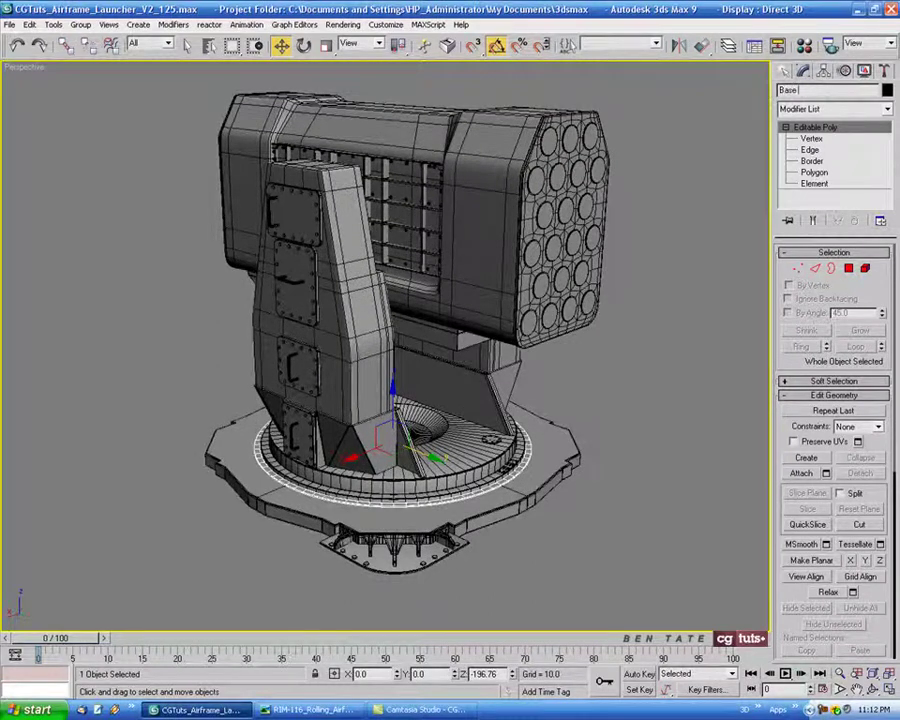
{"action": "key", "text": "Return"}
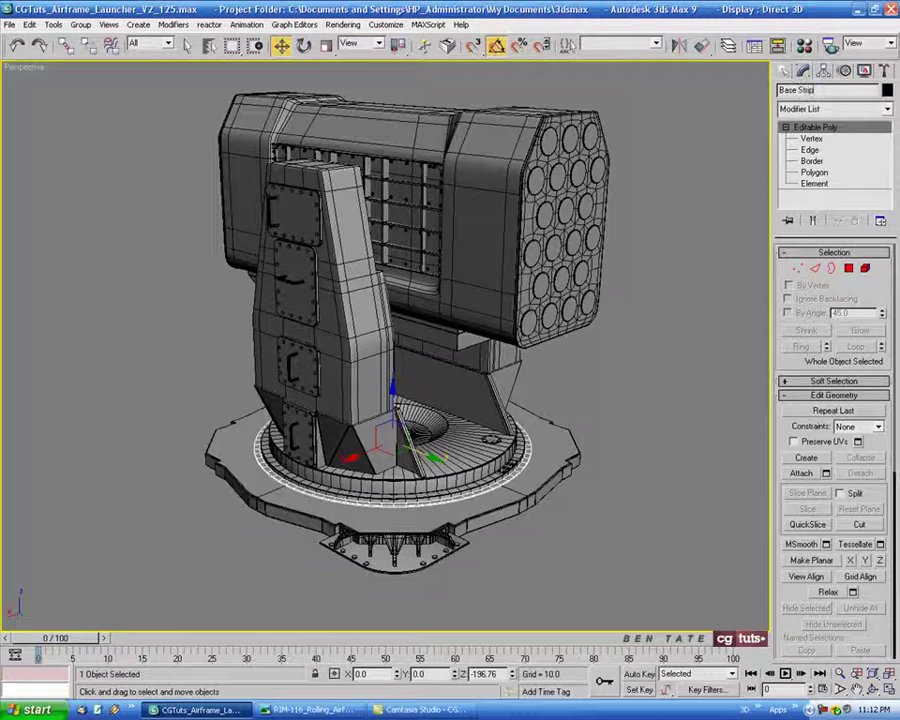
{"action": "middle_click_drag", "start_coordinate": [602, 221], "coordinate": [609, 233]}
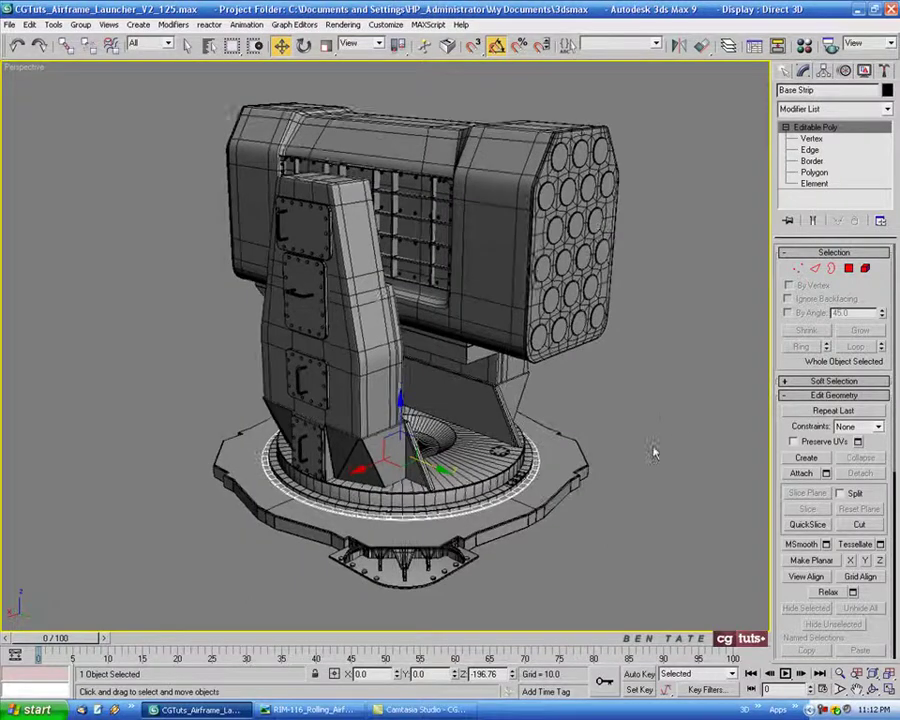
Deselect the ring and switch to the launcher reference photo in Windows Picture and Fax Viewer to examine the base.
{"action": "left_click", "coordinate": [652, 450]}
{"action": "middle_click_drag", "start_coordinate": [607, 428], "coordinate": [625, 386], "text": "alt"}
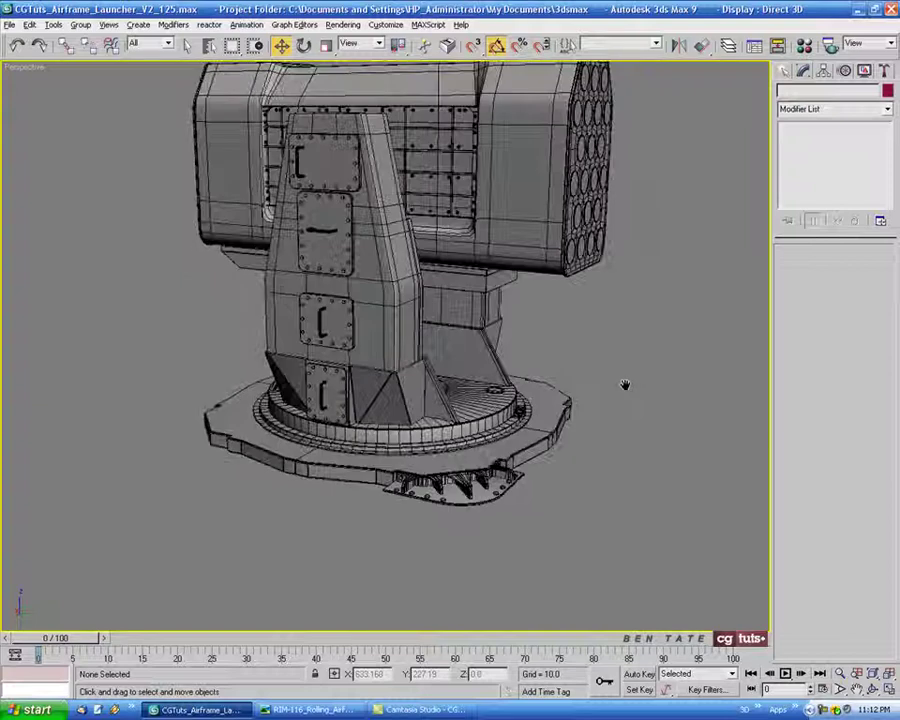
{"action": "left_click", "coordinate": [322, 709]}
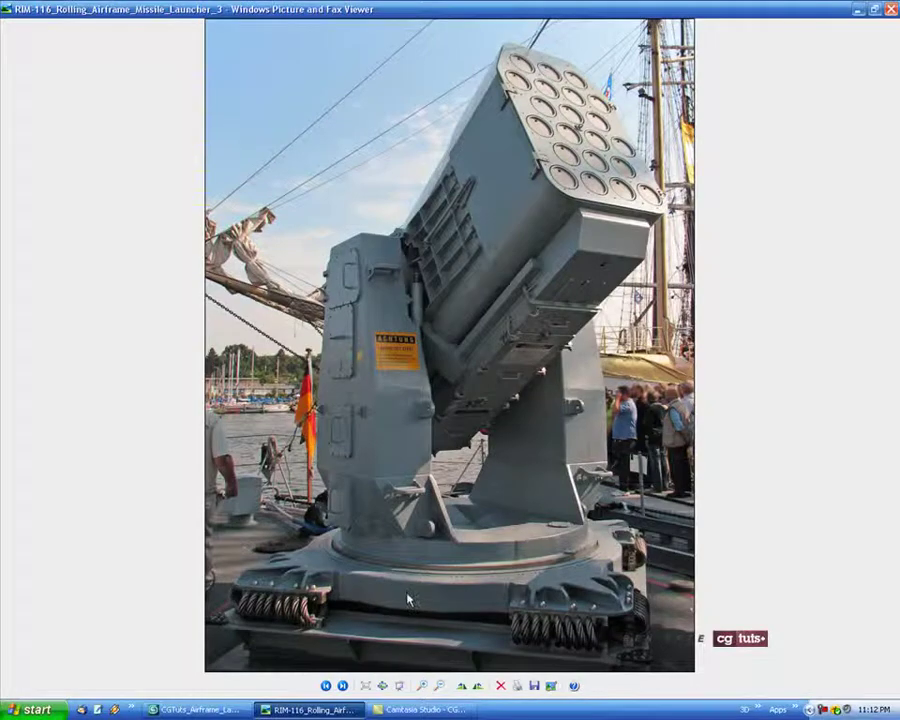
Switch from the reference photo to the launcher scene in 3ds Max and save it.
{"action": "key", "text": "alt+Tab"}
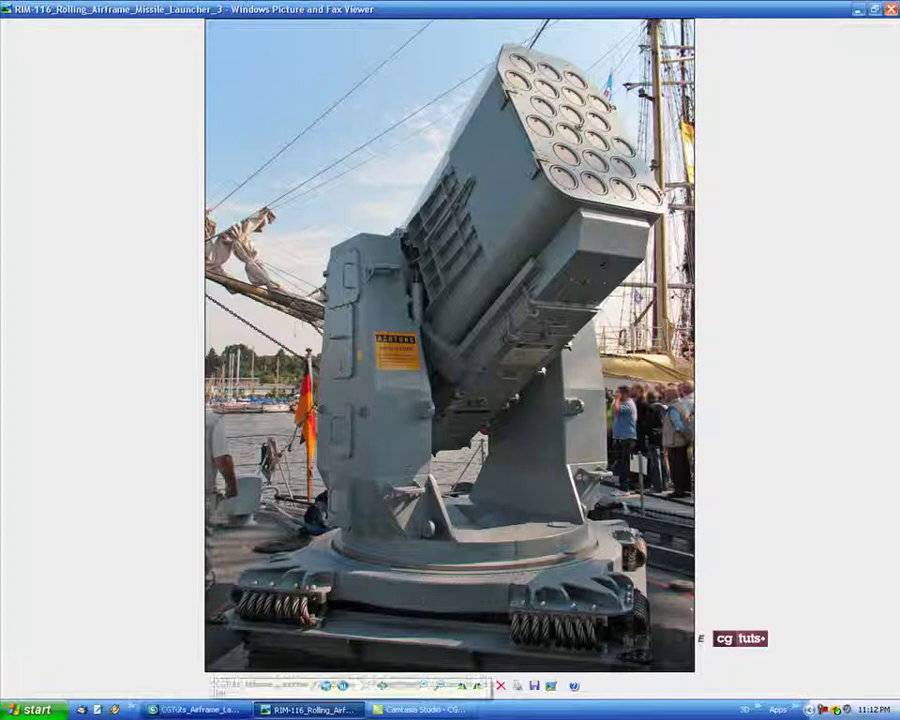
{"action": "middle_click_drag", "start_coordinate": [506, 524], "coordinate": [437, 472], "text": "alt"}
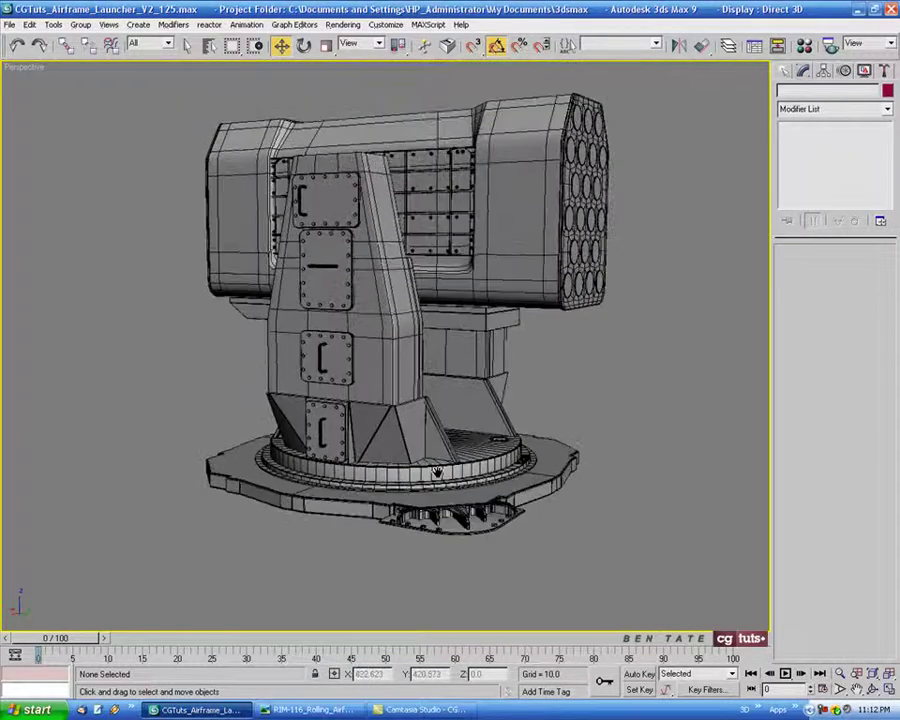
{"action": "scroll", "coordinate": [437, 472], "scroll_direction": "up", "scroll_amount": 10}
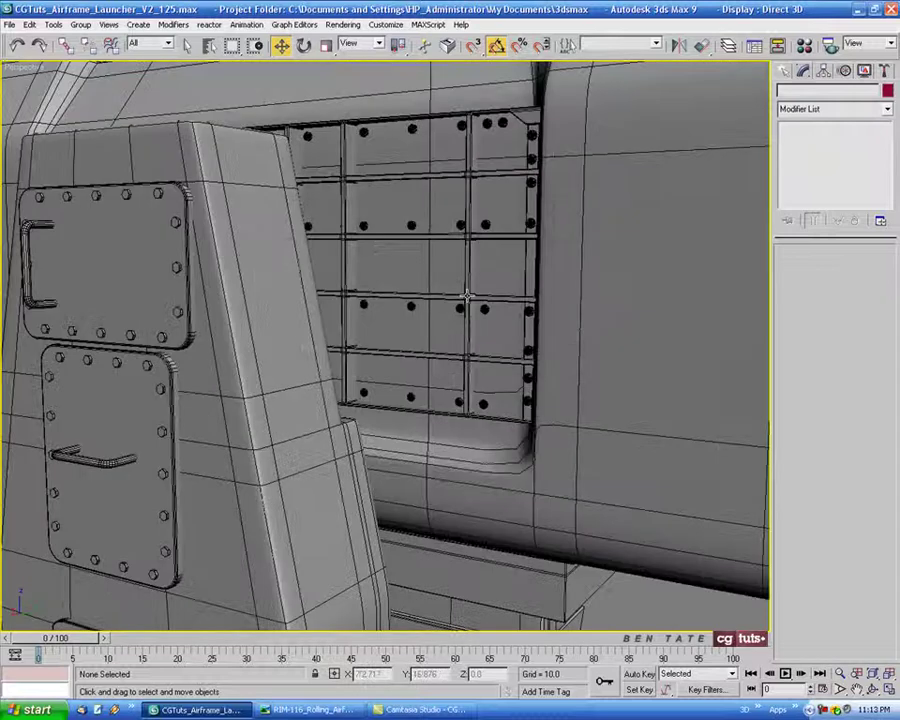
{"action": "scroll", "coordinate": [467, 295], "scroll_direction": "up", "scroll_amount": 3}
{"action": "middle_click_drag", "start_coordinate": [467, 295], "coordinate": [448, 410]}
{"action": "middle_click_drag", "start_coordinate": [251, 440], "coordinate": [380, 400]}
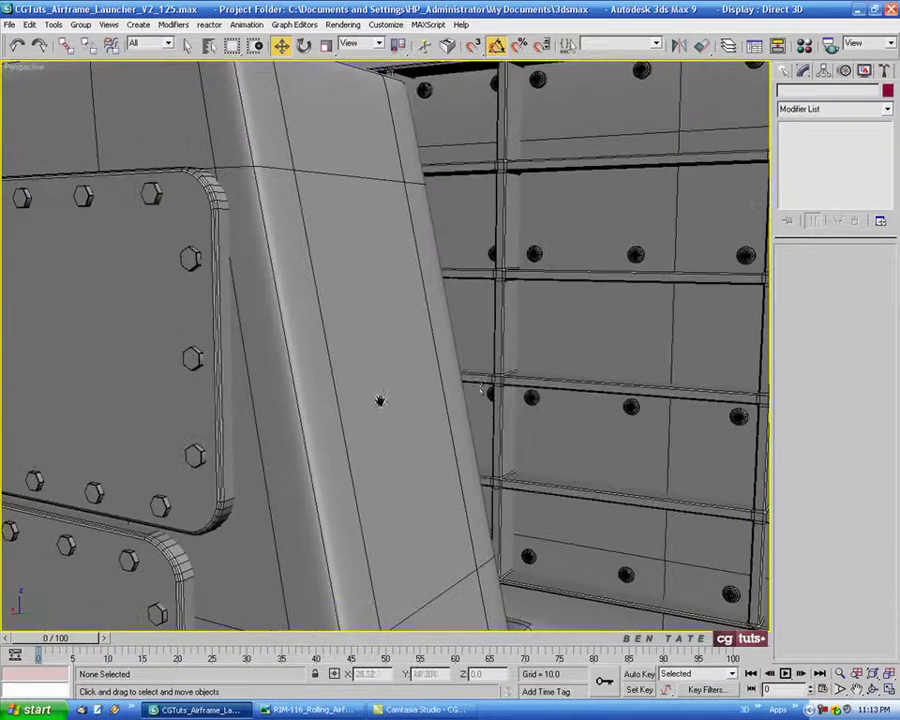
{"action": "key", "text": "ctrl+s"}
{"action": "middle_click_drag", "start_coordinate": [297, 465], "coordinate": [537, 357], "text": "alt"}
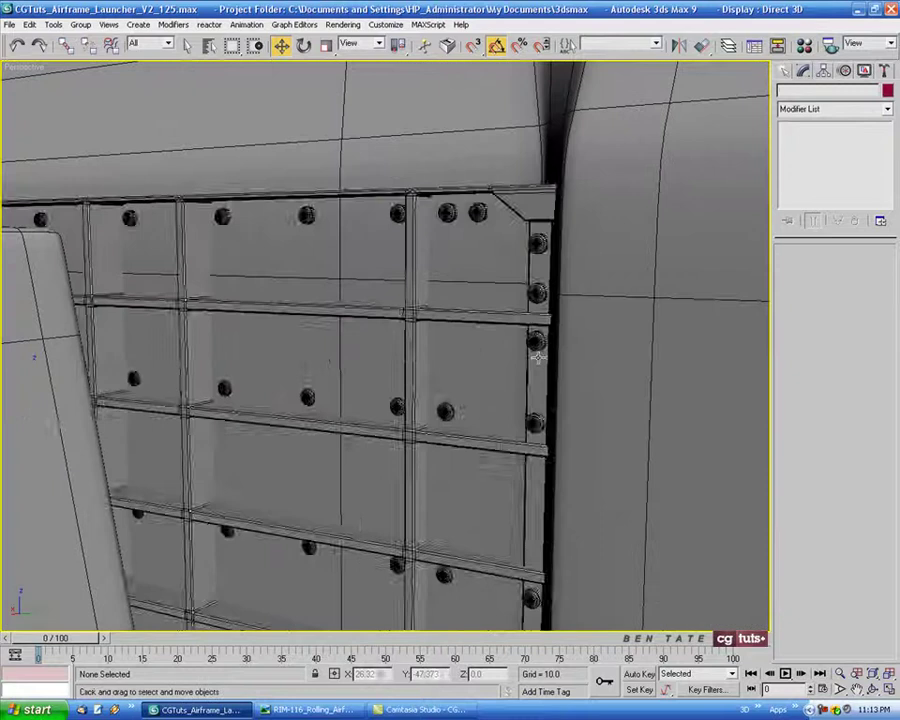
Ungroup the side grill and select a single round bolt in its second row near the front end.
{"action": "left_click", "coordinate": [441, 383]}
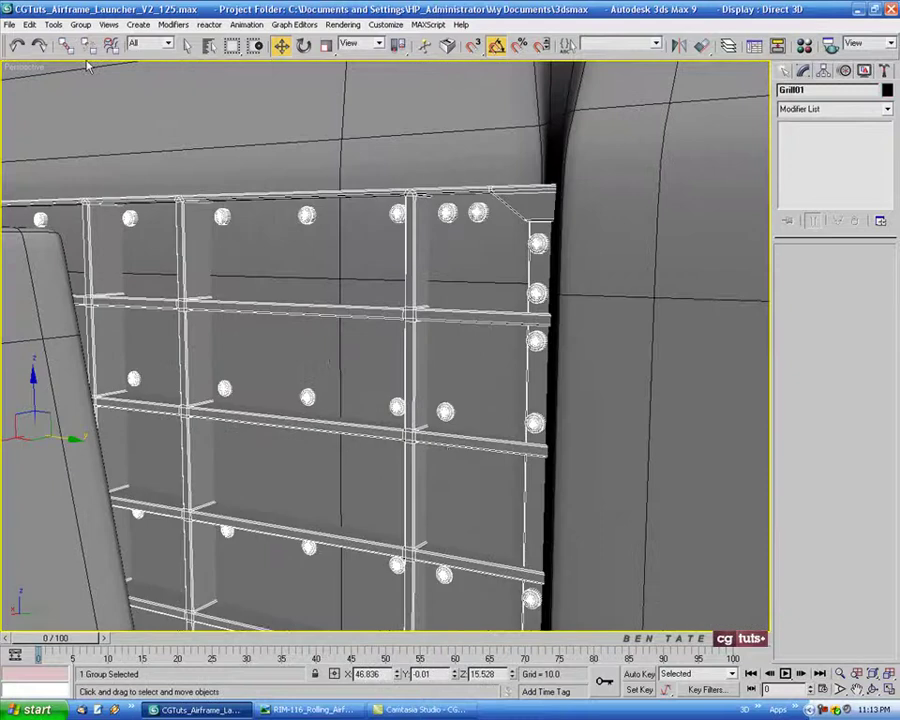
{"action": "left_click", "coordinate": [80, 24]}
{"action": "left_click", "coordinate": [90, 42]}
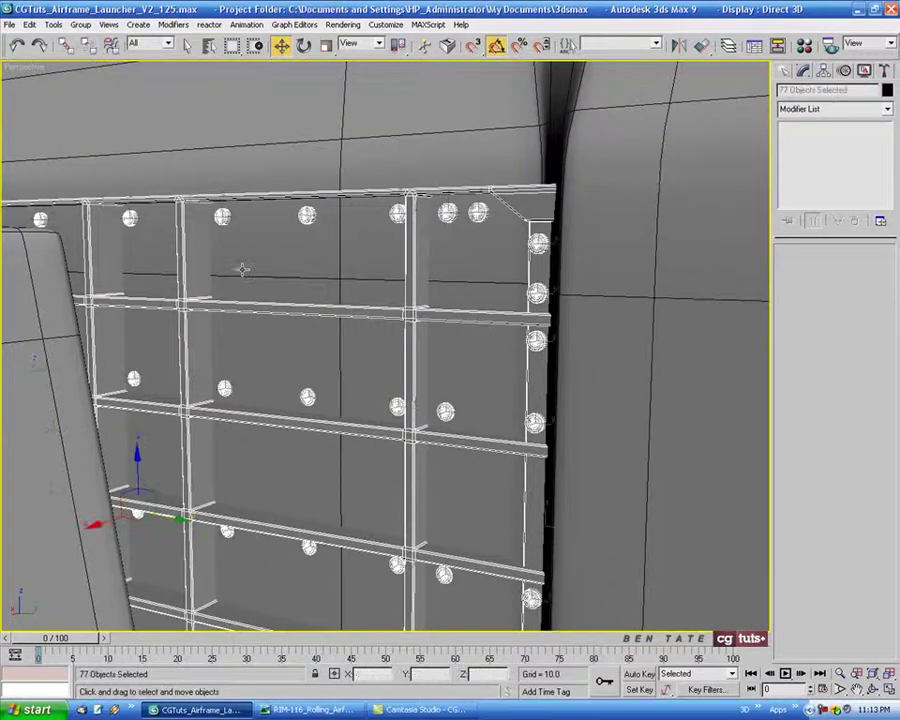
{"action": "left_click", "coordinate": [399, 407]}
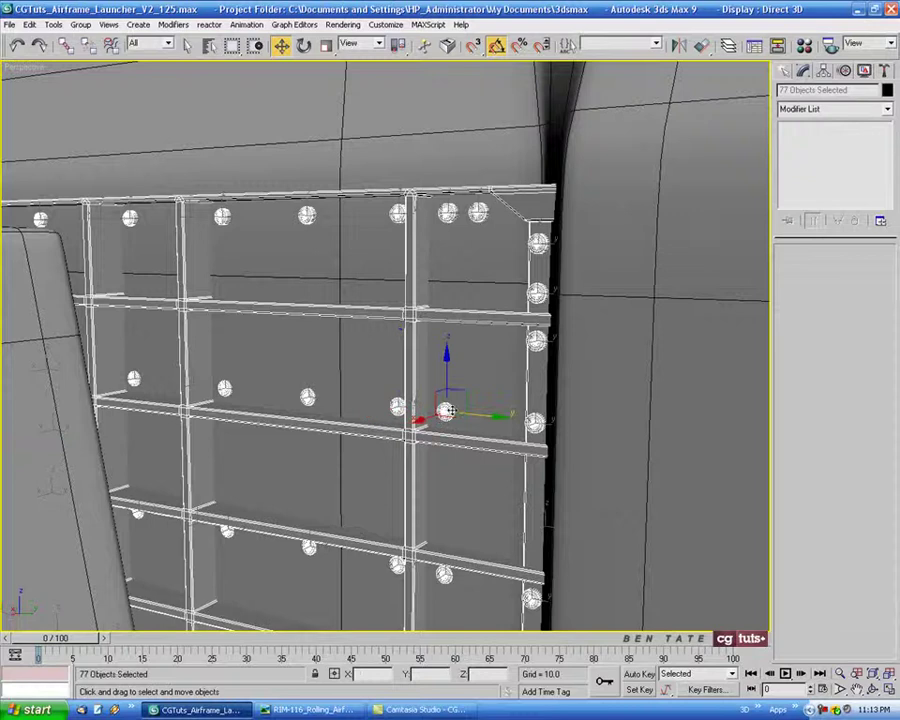
{"action": "left_click", "coordinate": [457, 423]}
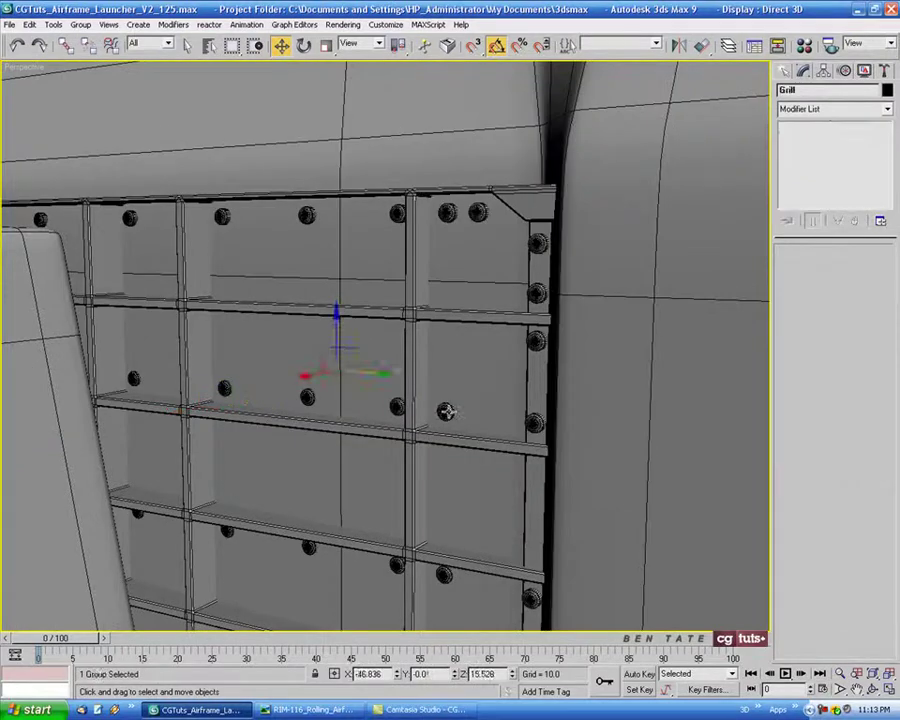
{"action": "left_click", "coordinate": [446, 412]}
{"action": "left_click", "coordinate": [446, 412]}
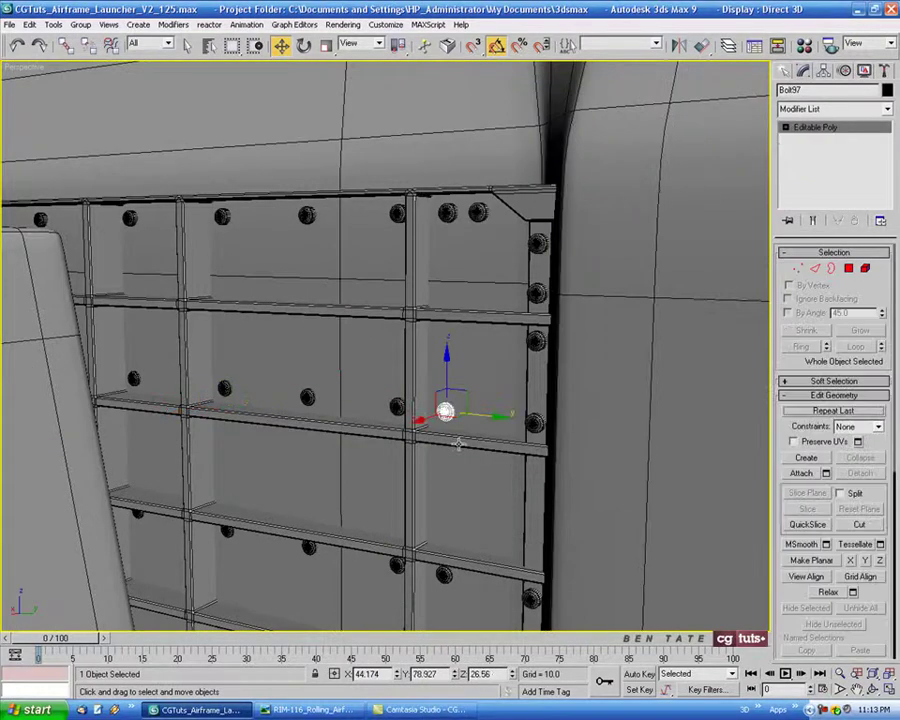
Copy the selected grill bolt once along X, placing the copy outside the launcher's side support at X about 128.5.
{"action": "scroll", "coordinate": [459, 442], "scroll_direction": "down", "scroll_amount": 8}
{"action": "middle_click_drag", "start_coordinate": [458, 442], "coordinate": [431, 445], "text": "alt"}
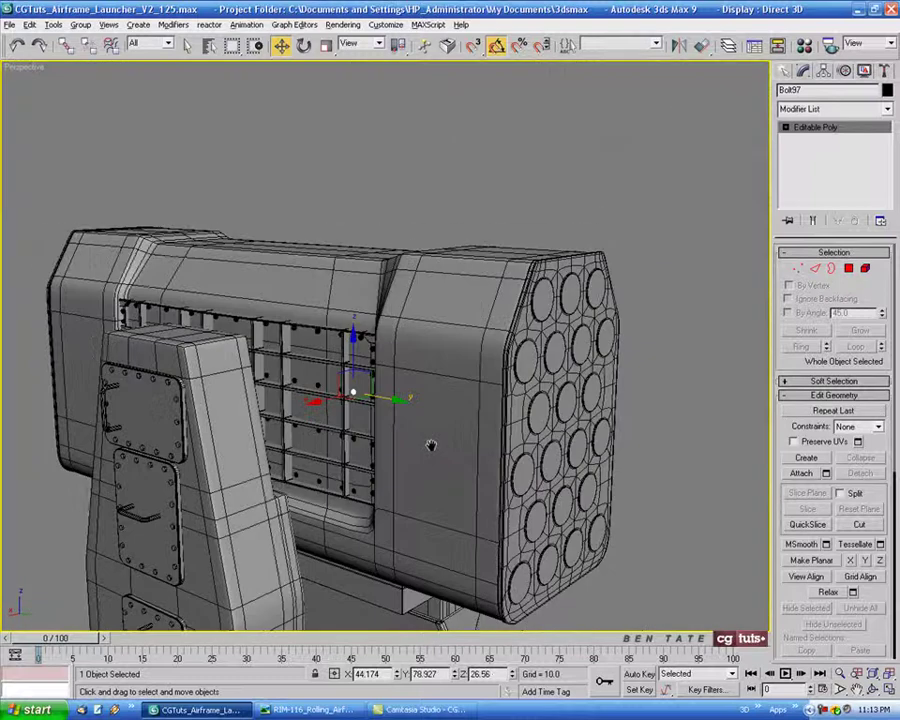
{"action": "key", "text": "alt+w"}
{"action": "scroll", "coordinate": [590, 275], "scroll_direction": "down", "scroll_amount": 10}
{"action": "scroll", "coordinate": [588, 240], "scroll_direction": "up", "scroll_amount": 4}
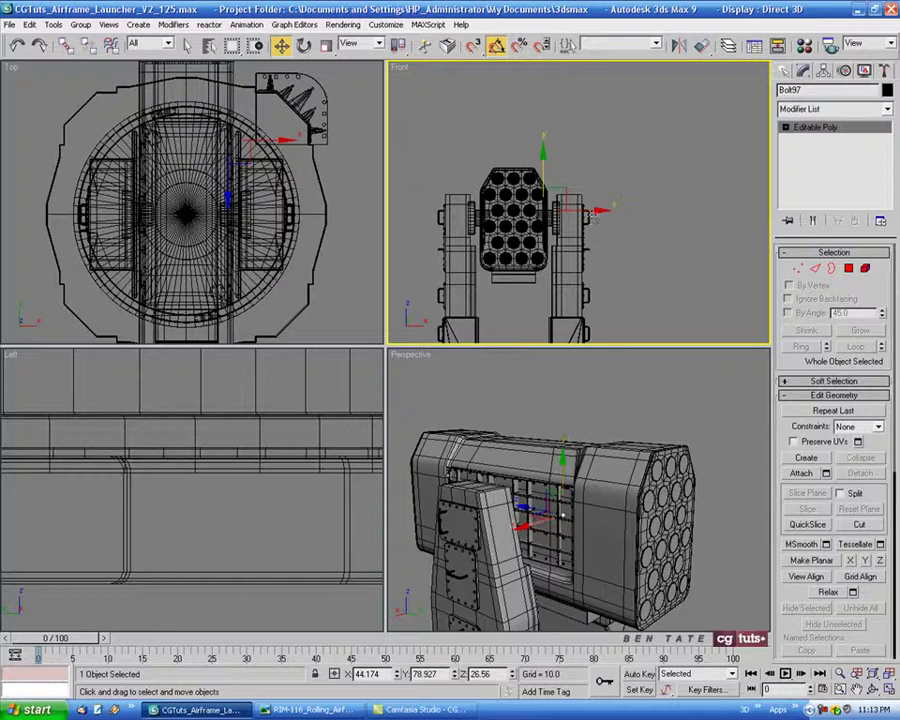
{"action": "mouse_move", "coordinate": [588, 211]}
{"action": "left_mouse_down"}
{"action": "mouse_move", "coordinate": [645, 213]}
{"action": "mouse_move", "coordinate": [648, 221]}
{"action": "left_mouse_up"}
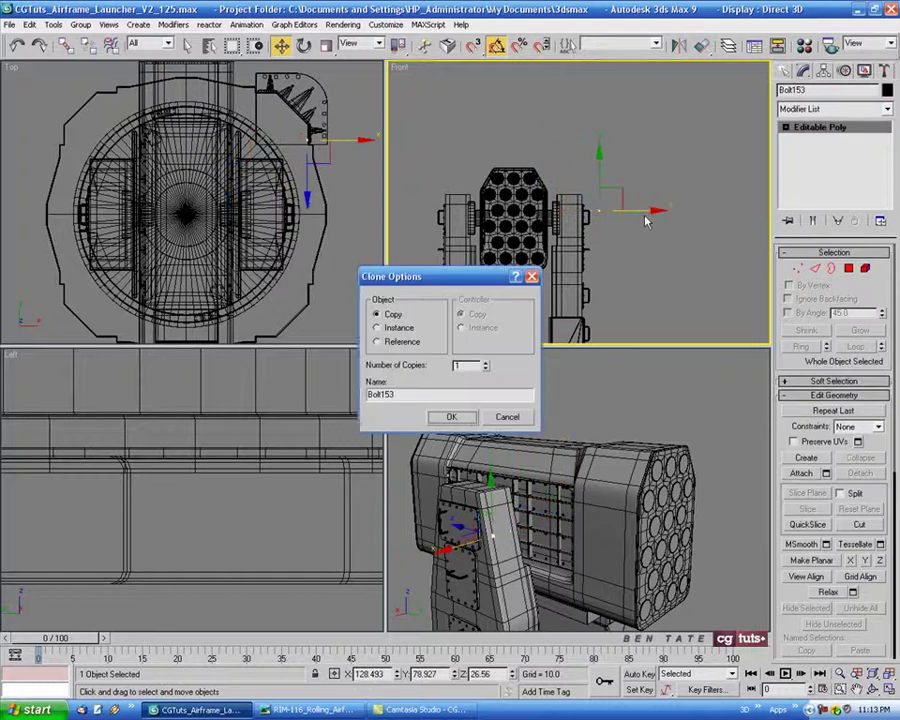
{"action": "left_click", "coordinate": [460, 421]}
Try to rotate the copied bolt in the front view.
{"action": "middle_click_drag", "start_coordinate": [629, 274], "coordinate": [618, 272]}
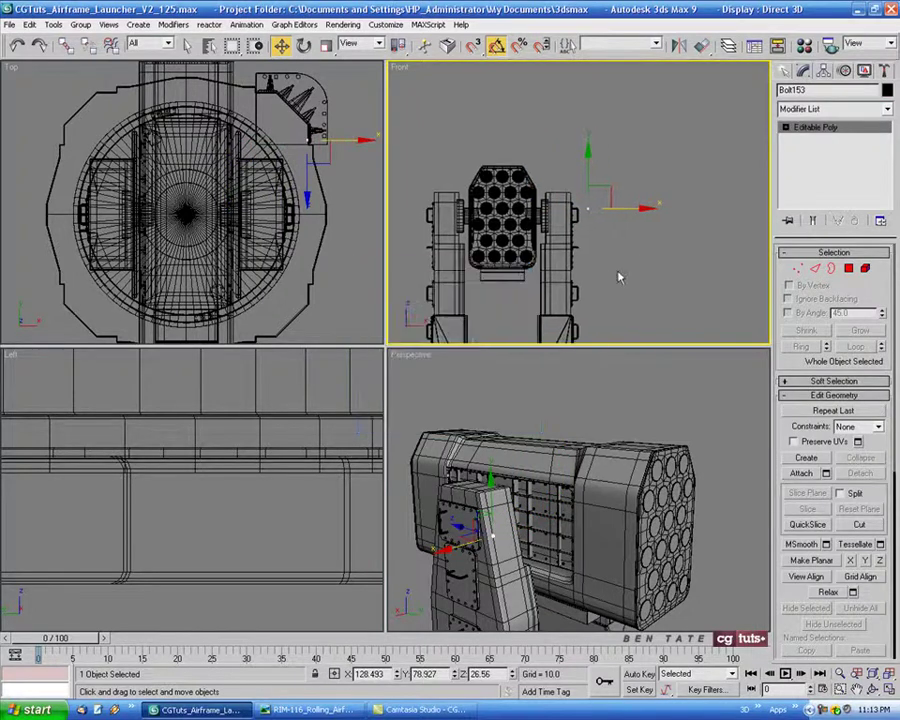
{"action": "key", "text": "alt+w"}
{"action": "middle_click_drag", "start_coordinate": [512, 344], "coordinate": [533, 336]}
{"action": "scroll", "coordinate": [528, 345], "scroll_direction": "up", "scroll_amount": 3}
{"action": "middle_click_drag", "start_coordinate": [521, 354], "coordinate": [429, 344]}
{"action": "scroll", "coordinate": [400, 360], "scroll_direction": "up", "scroll_amount": 6}
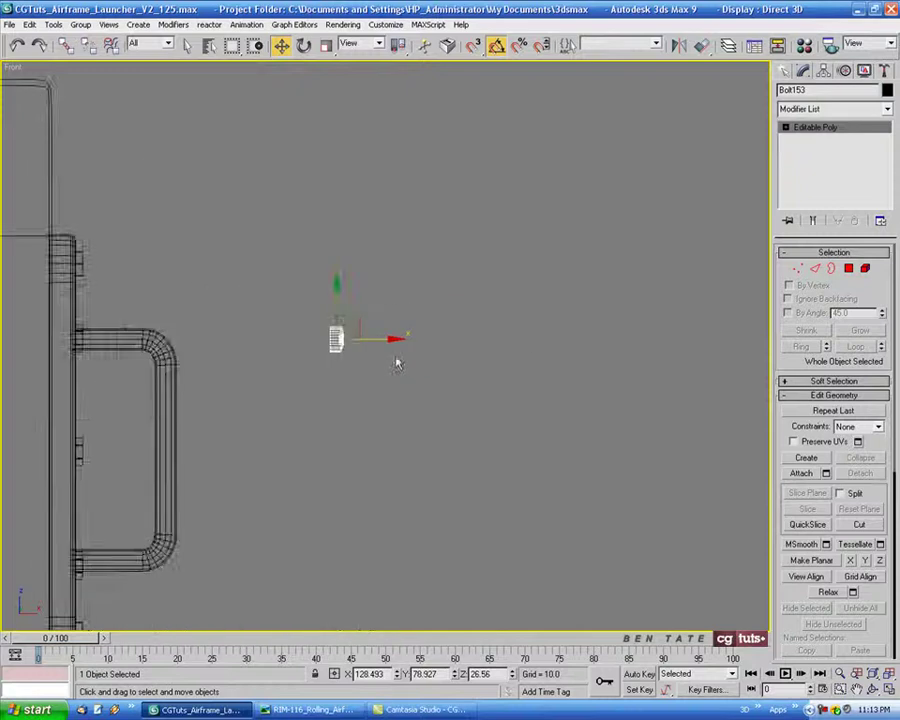
{"action": "scroll", "coordinate": [398, 362], "scroll_direction": "up", "scroll_amount": 3}
{"action": "middle_click_drag", "start_coordinate": [364, 352], "coordinate": [455, 347]}
{"action": "key", "text": "e"}
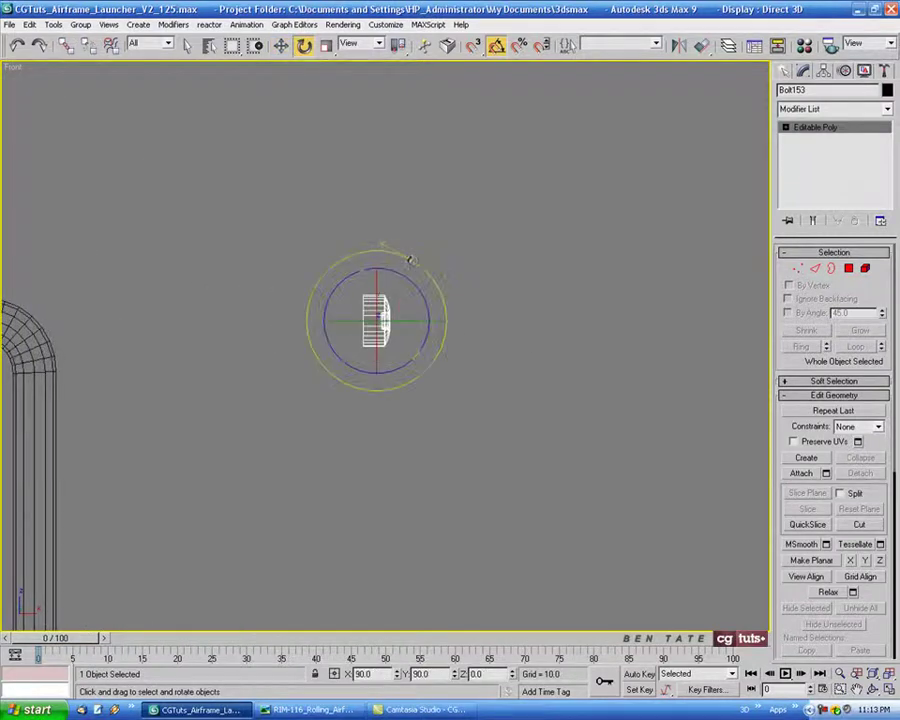
{"action": "mouse_move", "coordinate": [410, 257]}
{"action": "left_mouse_down"}
{"action": "mouse_move", "coordinate": [354, 232]}
{"action": "mouse_move", "coordinate": [352, 221]}
{"action": "mouse_move", "coordinate": [418, 249]}
{"action": "left_mouse_up"}
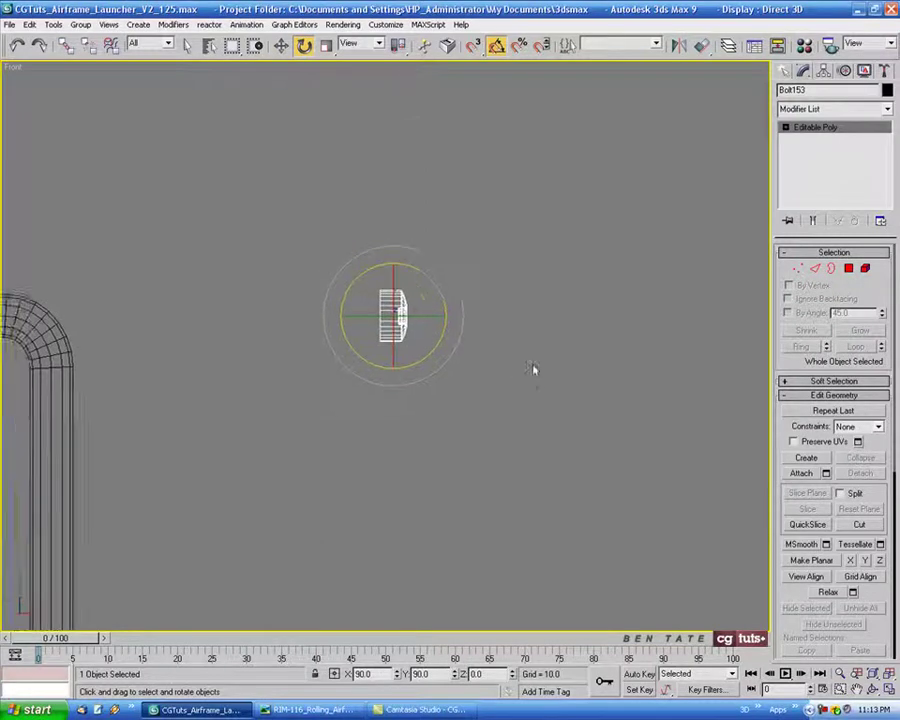
Move the copied bolt straight down to the level of the launcher's base plate, at Z about -195.5.
{"action": "scroll", "coordinate": [480, 200], "scroll_direction": "down", "scroll_amount": 5}
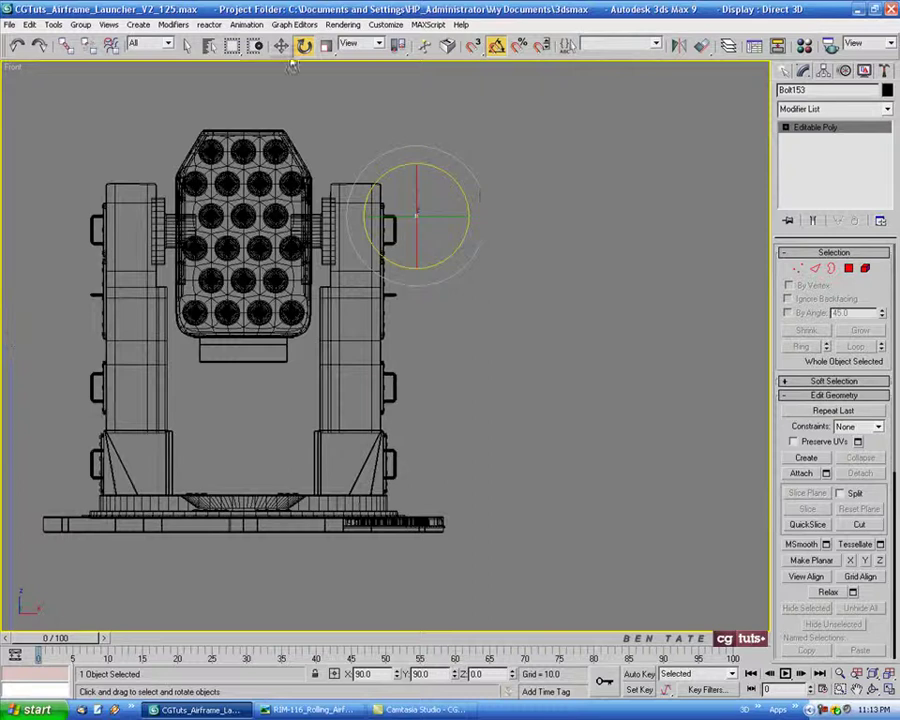
{"action": "left_click", "coordinate": [282, 47]}
{"action": "left_click_drag", "start_coordinate": [418, 180], "coordinate": [421, 481]}
{"action": "key", "text": "alt+w"}
{"action": "right_click", "coordinate": [562, 587]}
{"action": "key", "text": "alt+w"}
{"action": "key", "text": "z"}
{"action": "middle_click_drag", "start_coordinate": [515, 539], "coordinate": [460, 504], "text": "alt"}
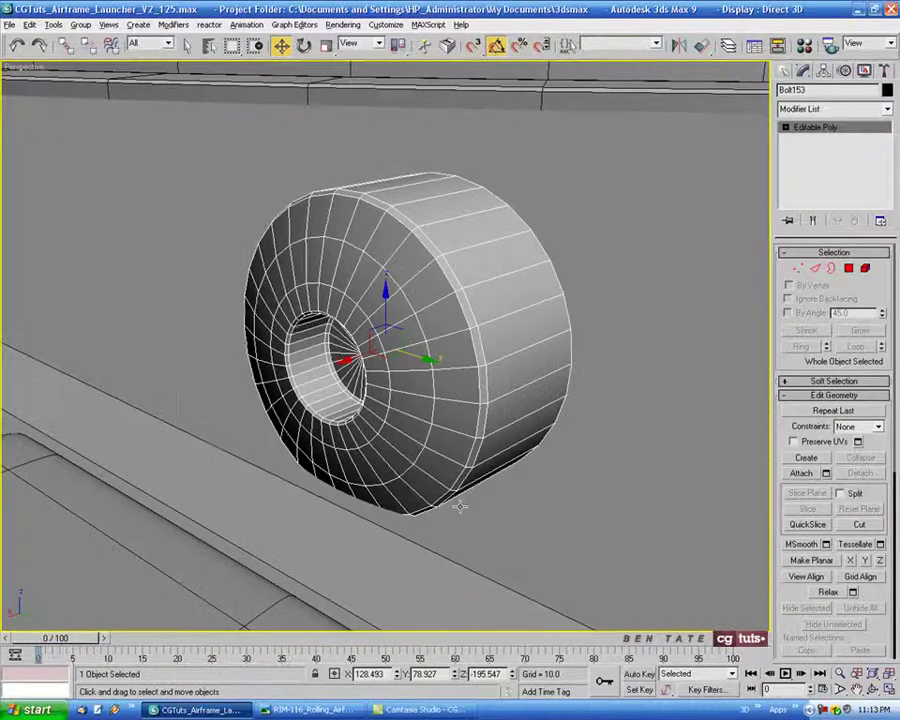
Move the bolt to the middle of the base plate's side and just beyond its outer edge, at X about 152.8 and Y about -0.6.
{"action": "scroll", "coordinate": [460, 504], "scroll_direction": "down", "scroll_amount": 6}
{"action": "middle_click_drag", "start_coordinate": [438, 427], "coordinate": [677, 450], "text": "alt"}
{"action": "left_click_drag", "start_coordinate": [677, 447], "coordinate": [200, 215]}
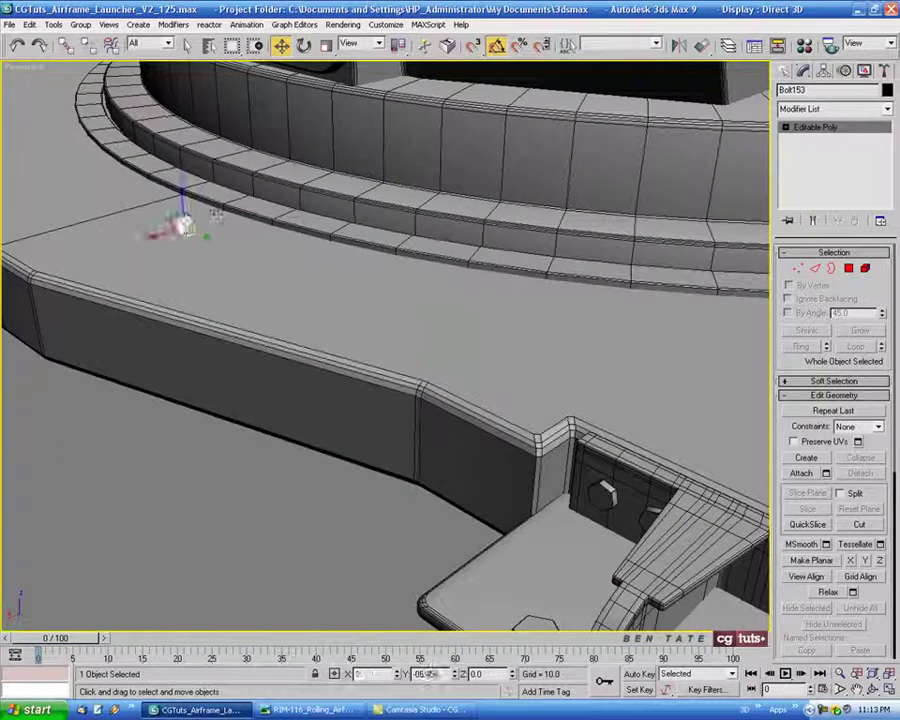
{"action": "middle_click_drag", "start_coordinate": [200, 215], "coordinate": [397, 337], "text": "alt"}
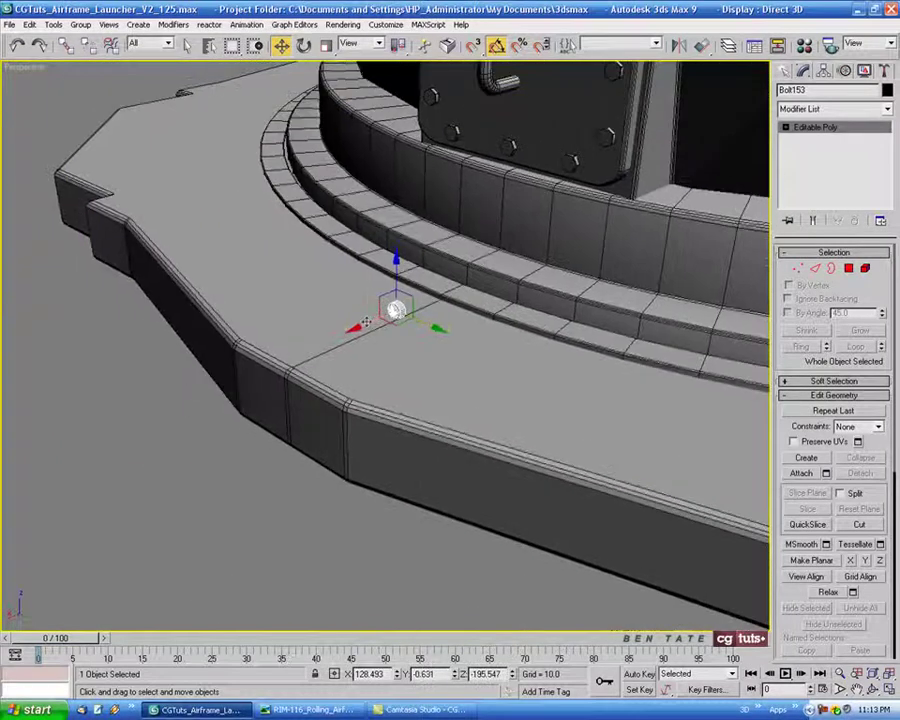
{"action": "left_click_drag", "start_coordinate": [366, 322], "coordinate": [248, 414]}
{"action": "middle_click_drag", "start_coordinate": [352, 442], "coordinate": [475, 421], "text": "alt"}
{"action": "key", "text": "z"}
{"action": "scroll", "coordinate": [392, 426], "scroll_direction": "down", "scroll_amount": 8}
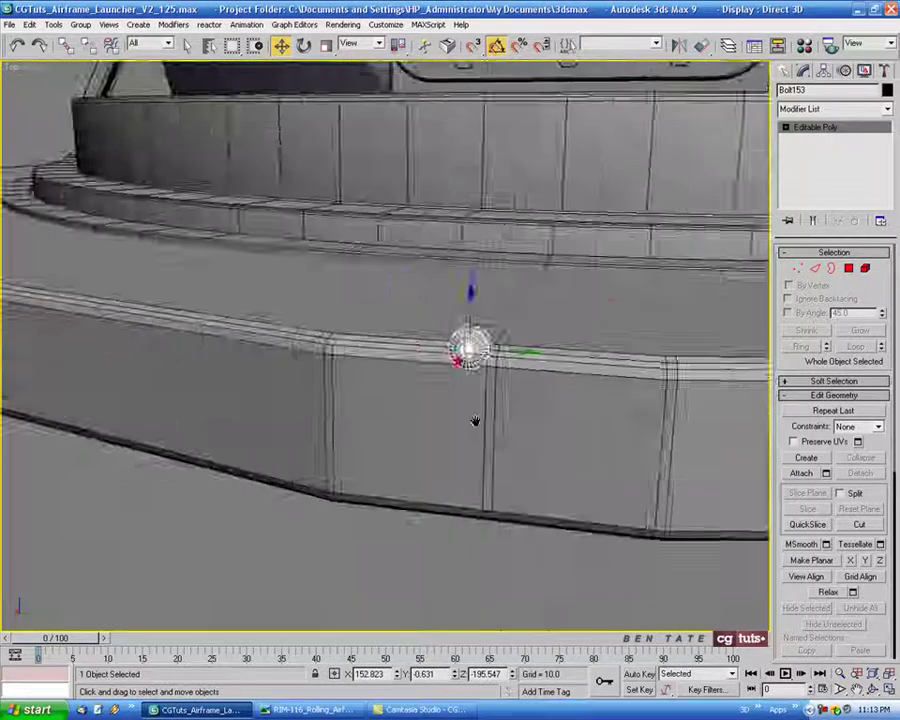
Set the bolt against the base plate's outer side face, offset from the centre seam, at X about 149.2 and Y about 4.8.
{"action": "key", "text": "alt+w"}
{"action": "key", "text": "alt+w"}
{"action": "scroll", "coordinate": [413, 251], "scroll_direction": "up", "scroll_amount": 5}
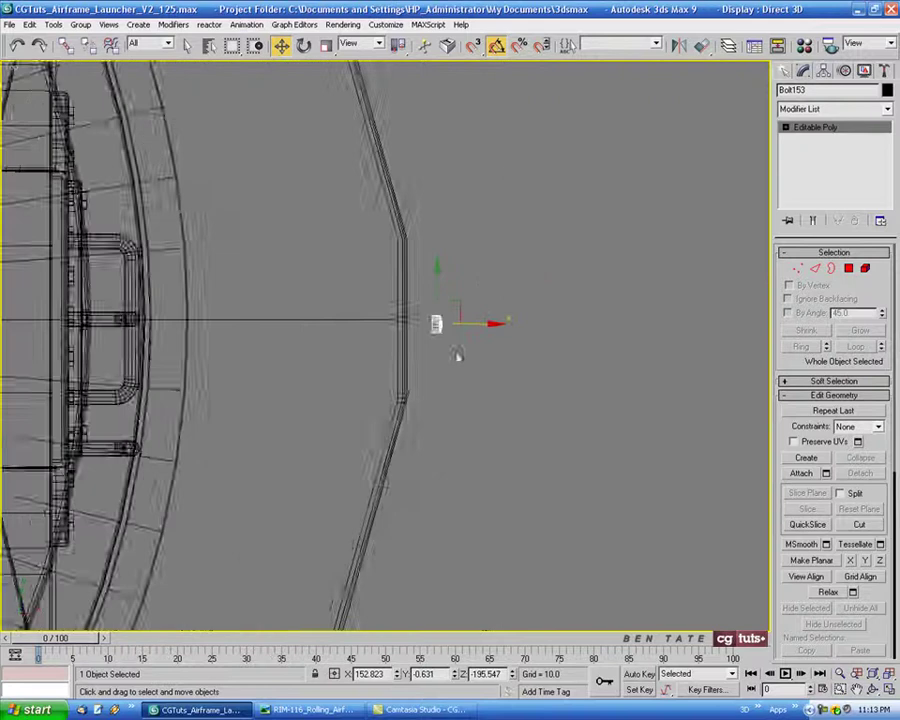
{"action": "scroll", "coordinate": [466, 306], "scroll_direction": "up", "scroll_amount": 2}
{"action": "middle_click_drag", "start_coordinate": [467, 306], "coordinate": [493, 361]}
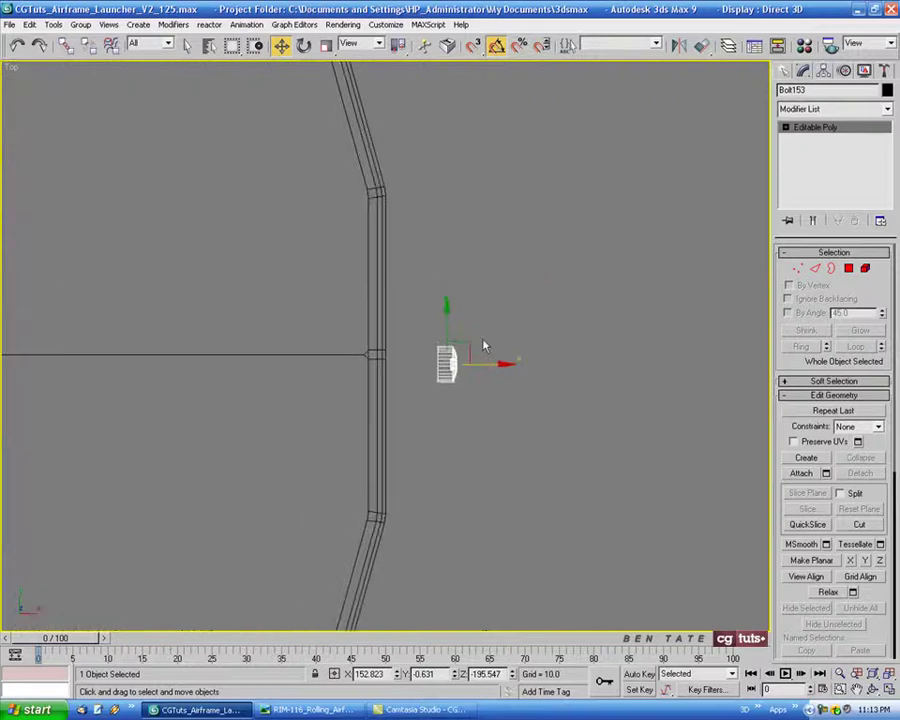
{"action": "left_click_drag", "start_coordinate": [465, 338], "coordinate": [413, 265]}
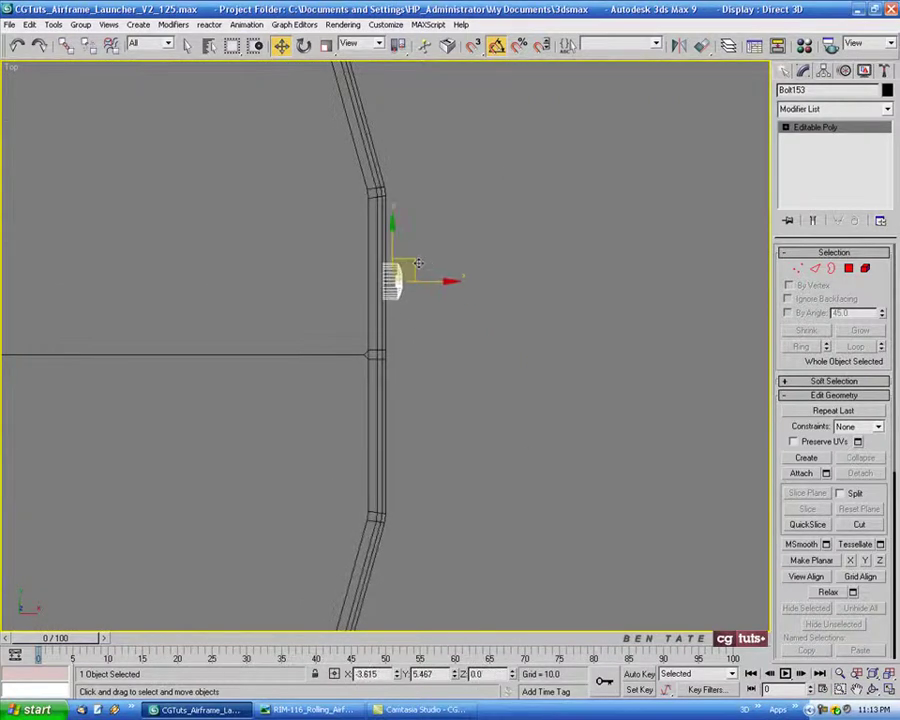
Lower the bolt onto the upper part of the base plate's side face, at Z about -200.
{"action": "key", "text": "alt+w"}
{"action": "right_click", "coordinate": [600, 325]}
{"action": "scroll", "coordinate": [600, 325], "scroll_direction": "up", "scroll_amount": 4}
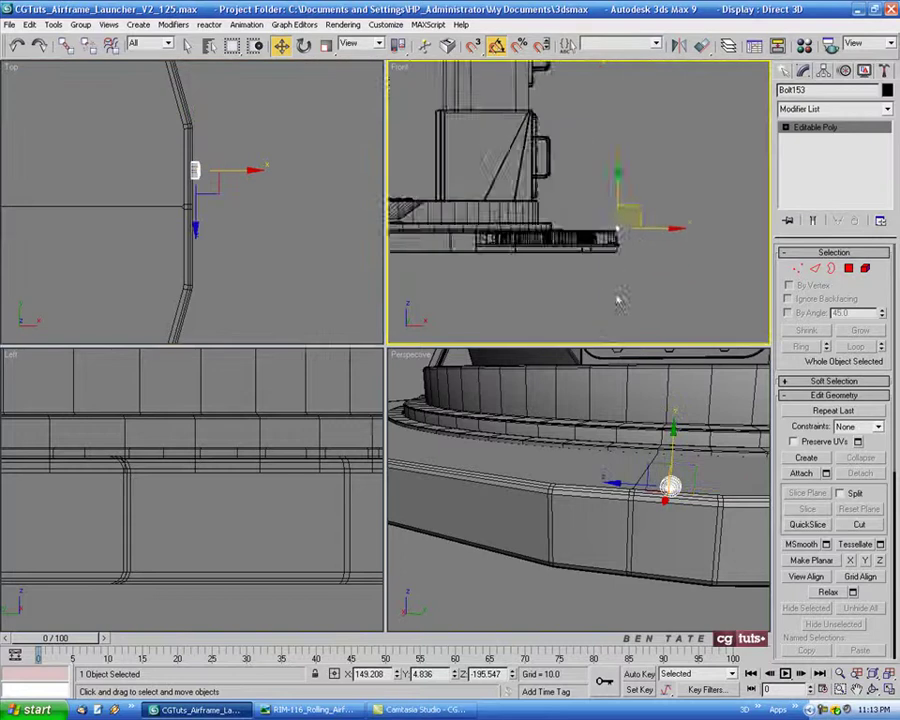
{"action": "scroll", "coordinate": [617, 274], "scroll_direction": "up", "scroll_amount": 6}
{"action": "middle_click_drag", "start_coordinate": [662, 205], "coordinate": [612, 328]}
{"action": "scroll", "coordinate": [588, 190], "scroll_direction": "up", "scroll_amount": 2}
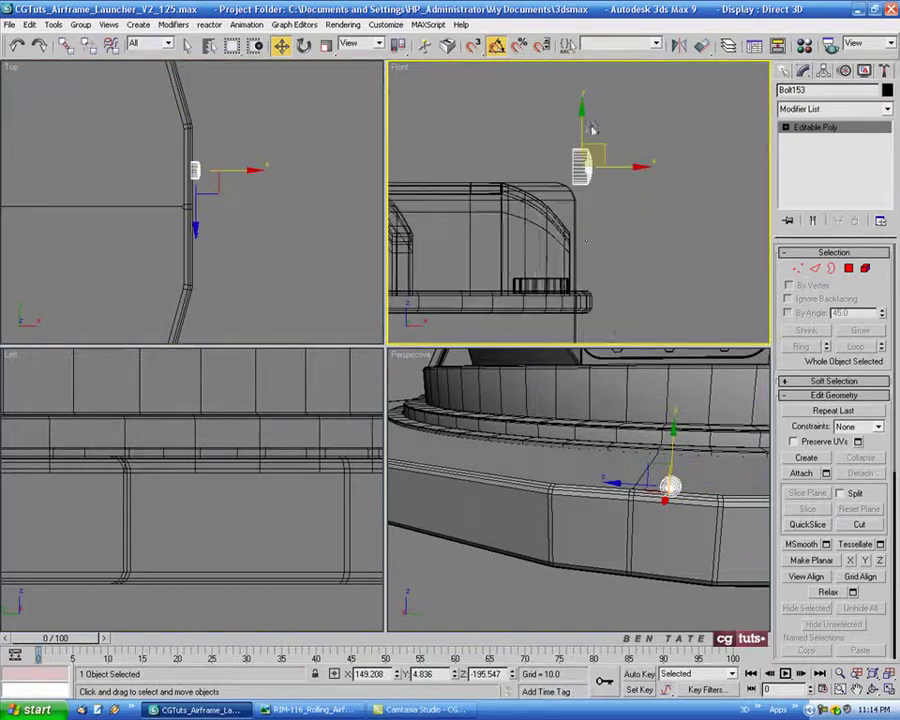
{"action": "left_click_drag", "start_coordinate": [592, 128], "coordinate": [578, 183]}
Copy the bolt once along Y to the other side of the base plate's centre seam, at Y about -3.5.
{"action": "scroll", "coordinate": [290, 189], "scroll_direction": "down", "scroll_amount": 1}
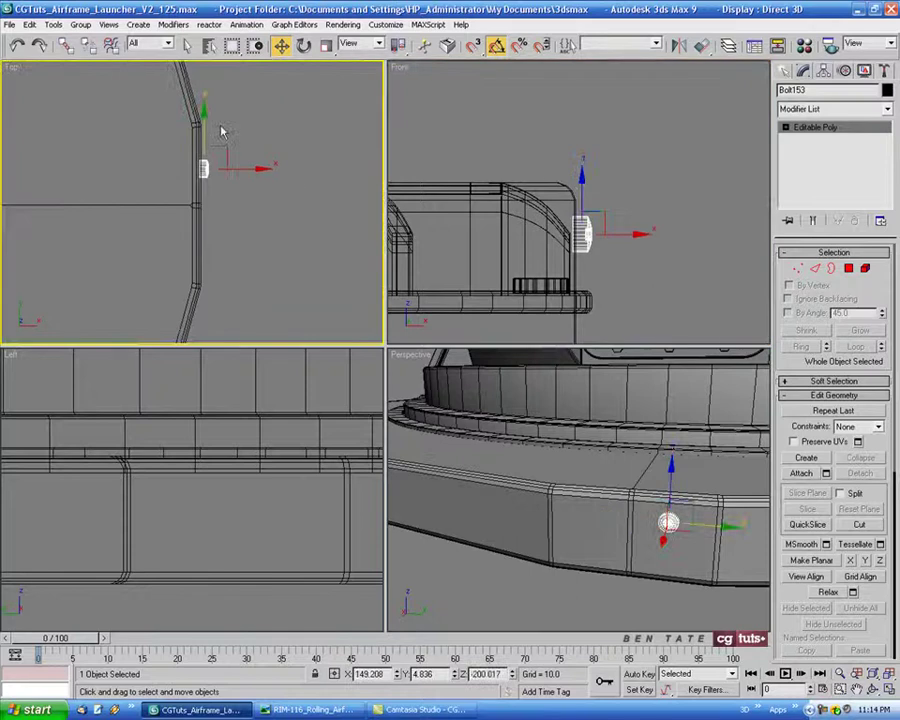
{"action": "left_click_drag", "start_coordinate": [203, 124], "coordinate": [203, 179]}
{"action": "left_click", "coordinate": [469, 419]}
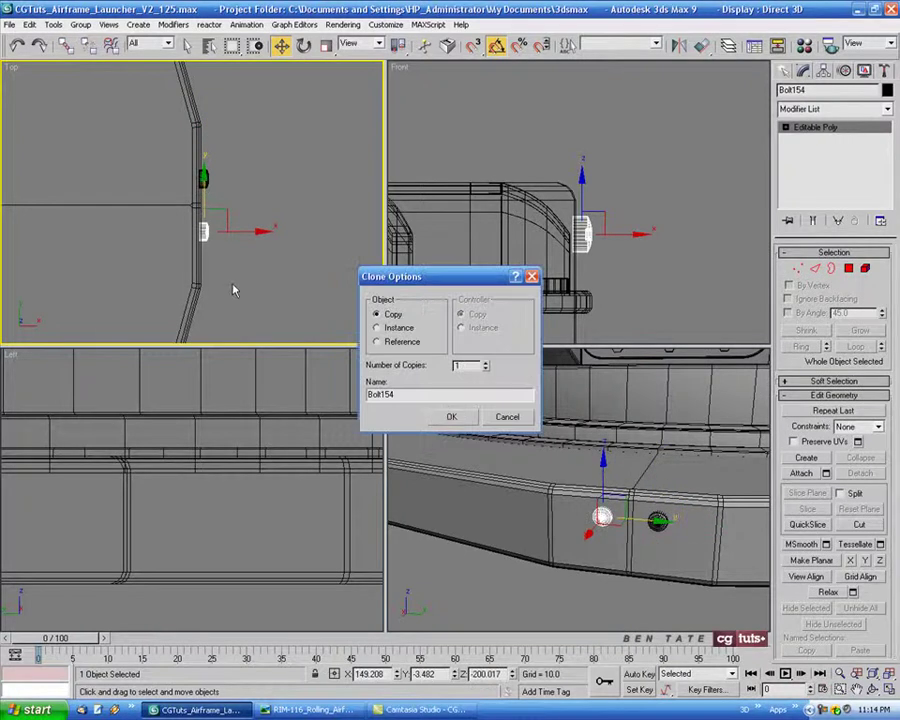
Select both base plate bolts and copy the pair straight down to form a second row on the side face.
{"action": "scroll", "coordinate": [258, 172], "scroll_direction": "up", "scroll_amount": 3}
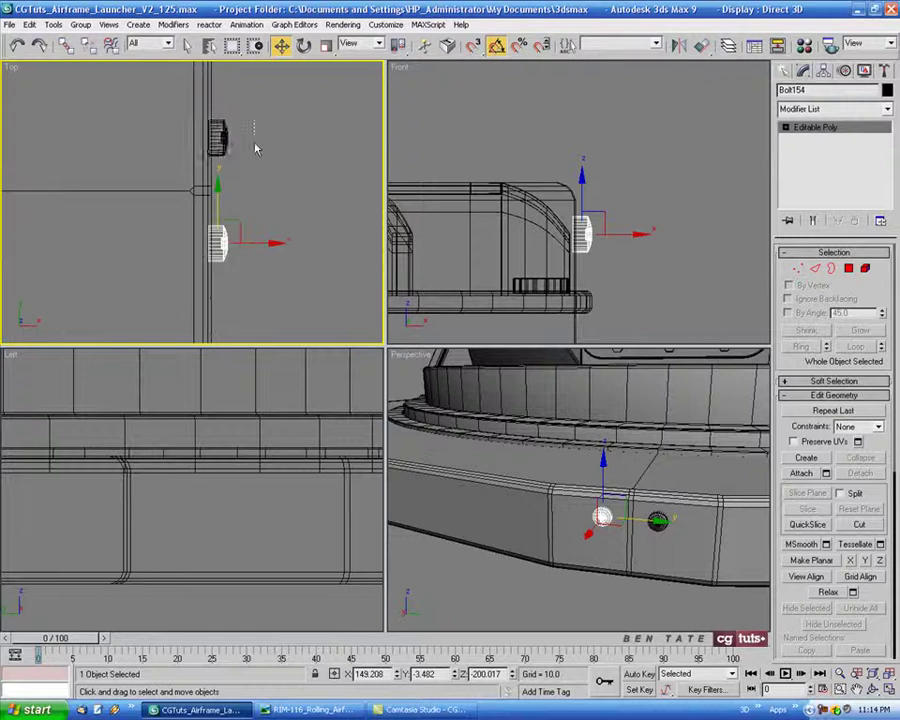
{"action": "left_click_drag", "start_coordinate": [255, 148], "coordinate": [226, 278]}
{"action": "right_click", "coordinate": [604, 241]}
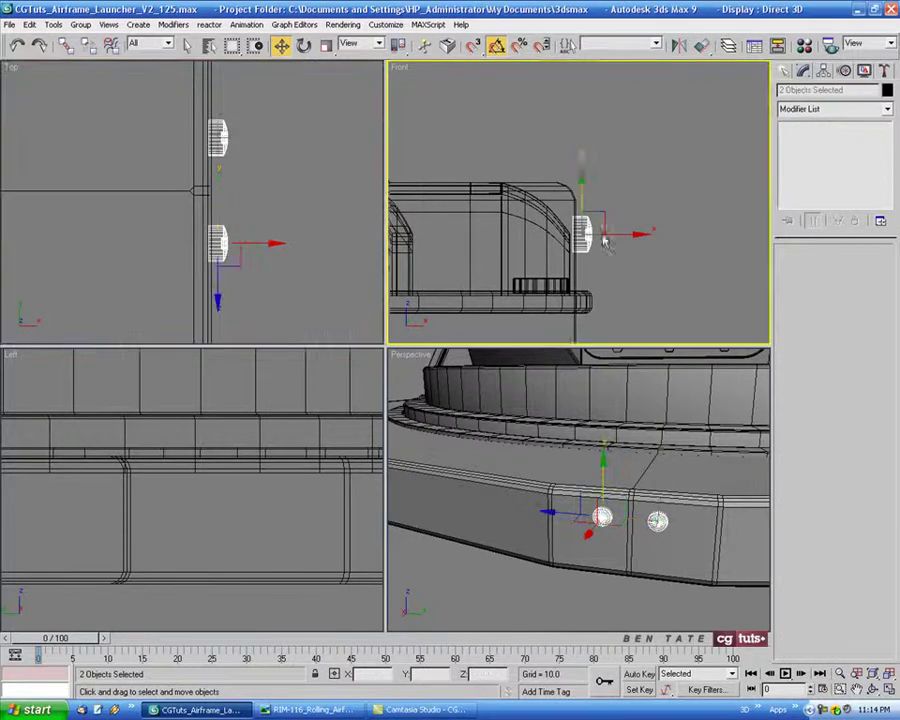
{"action": "middle_click_drag", "start_coordinate": [580, 192], "coordinate": [578, 140]}
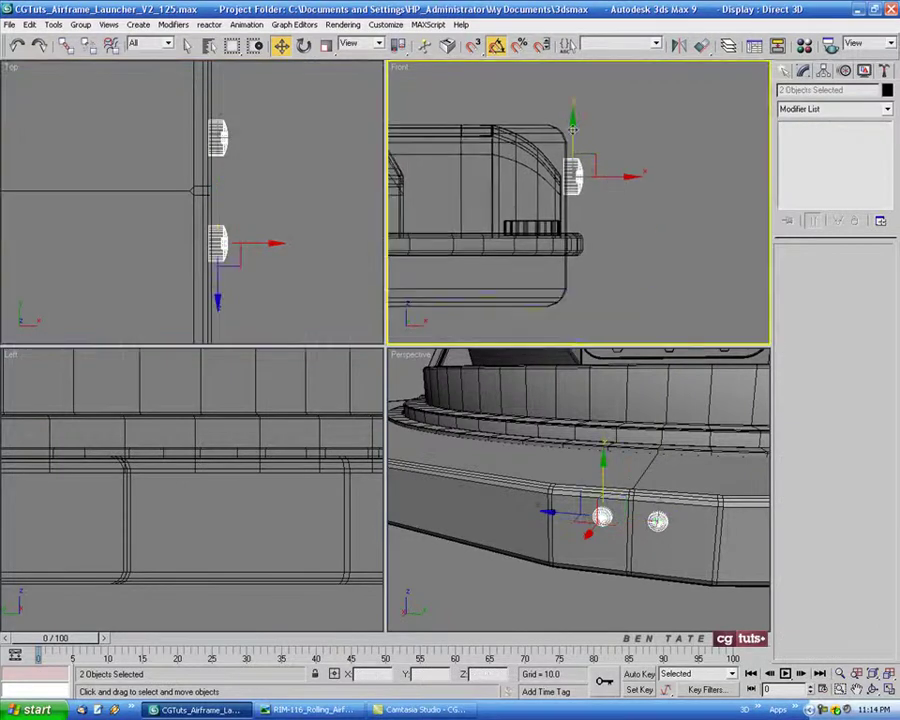
{"action": "left_click_drag", "start_coordinate": [573, 127], "coordinate": [566, 206]}
{"action": "left_click", "coordinate": [440, 418]}
Deselect the bolts and examine the arrangement of four on the base plate's side face in perspective.
{"action": "right_click", "coordinate": [679, 554]}
{"action": "key", "text": "alt+w"}
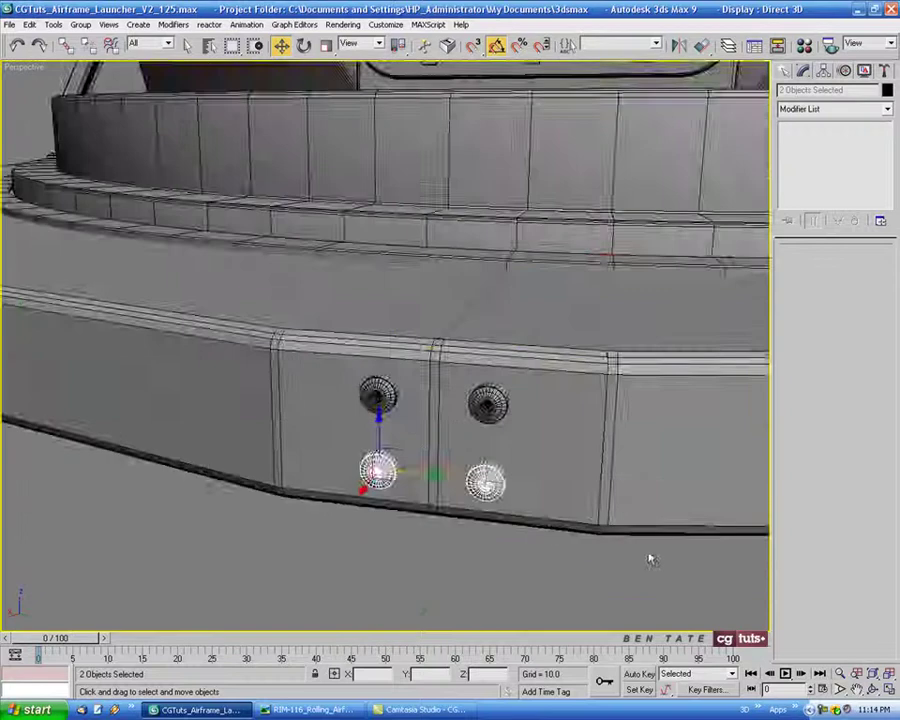
{"action": "middle_click_drag", "start_coordinate": [580, 490], "coordinate": [538, 508], "text": "alt"}
{"action": "scroll", "coordinate": [535, 504], "scroll_direction": "down", "scroll_amount": 6}
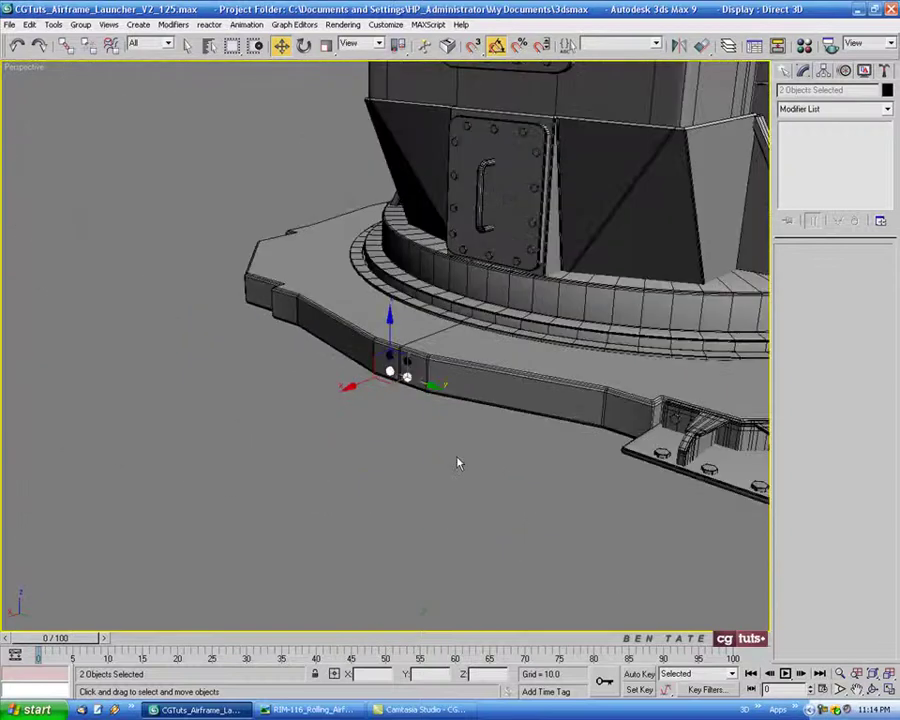
{"action": "left_click", "coordinate": [458, 463]}
{"action": "middle_click_drag", "start_coordinate": [458, 463], "coordinate": [526, 485], "text": "alt"}
{"action": "scroll", "coordinate": [454, 436], "scroll_direction": "up", "scroll_amount": 6}
{"action": "middle_click_drag", "start_coordinate": [450, 437], "coordinate": [412, 352]}
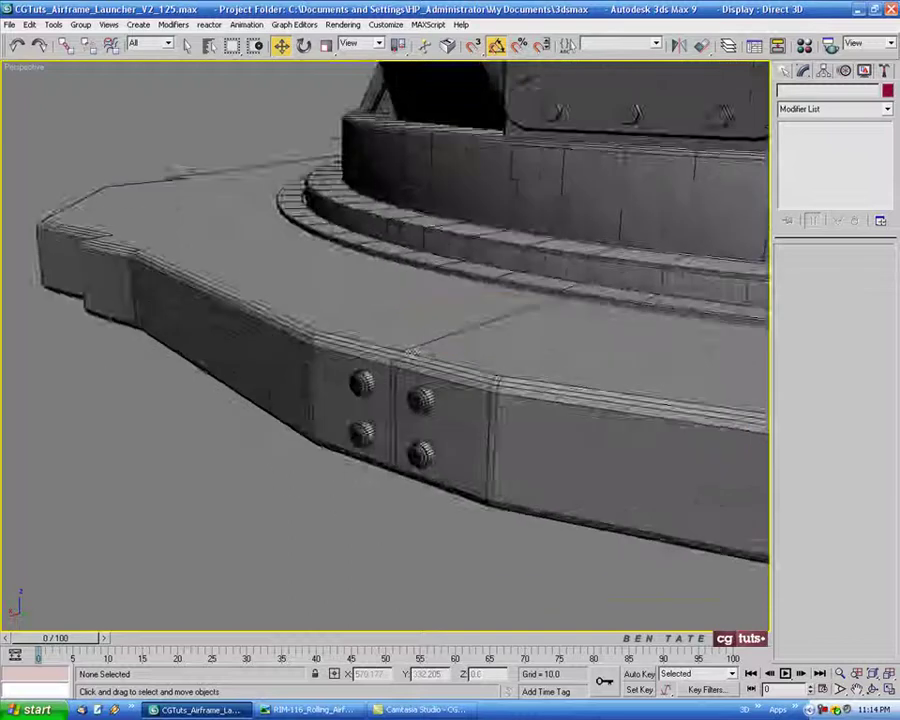
Select all four bolts on the base plate's side face and group them under the name Base Bolts.
{"action": "key", "text": "alt+w"}
{"action": "middle_click", "coordinate": [247, 181]}
{"action": "left_click_drag", "start_coordinate": [232, 118], "coordinate": [225, 240]}
{"action": "middle_click_drag", "start_coordinate": [258, 254], "coordinate": [277, 259]}
{"action": "left_click", "coordinate": [80, 24]}
{"action": "left_click", "coordinate": [98, 38]}
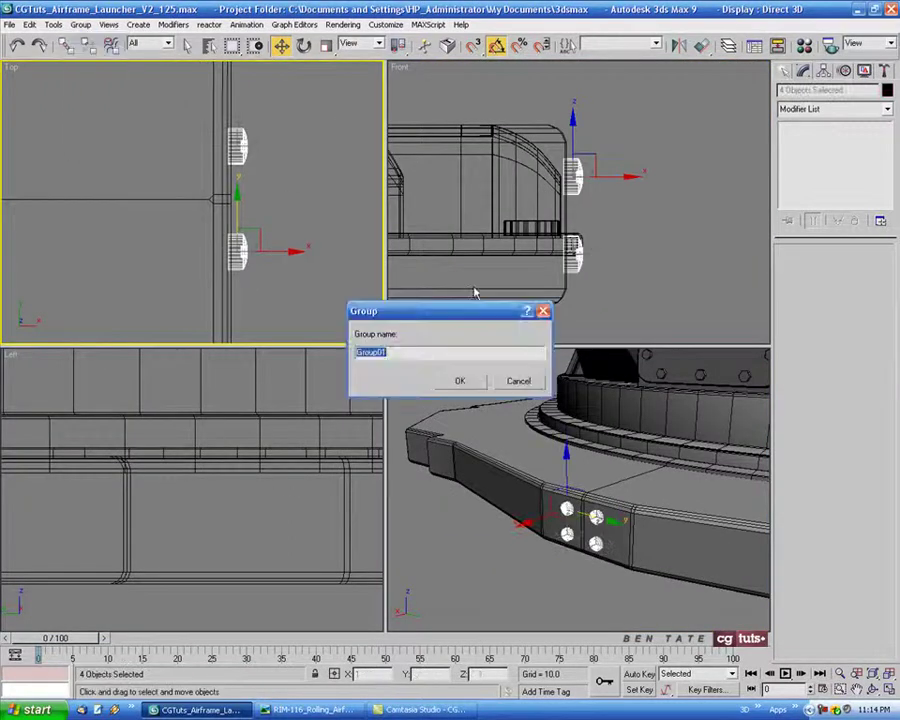
{"action": "type", "text": "Base"}
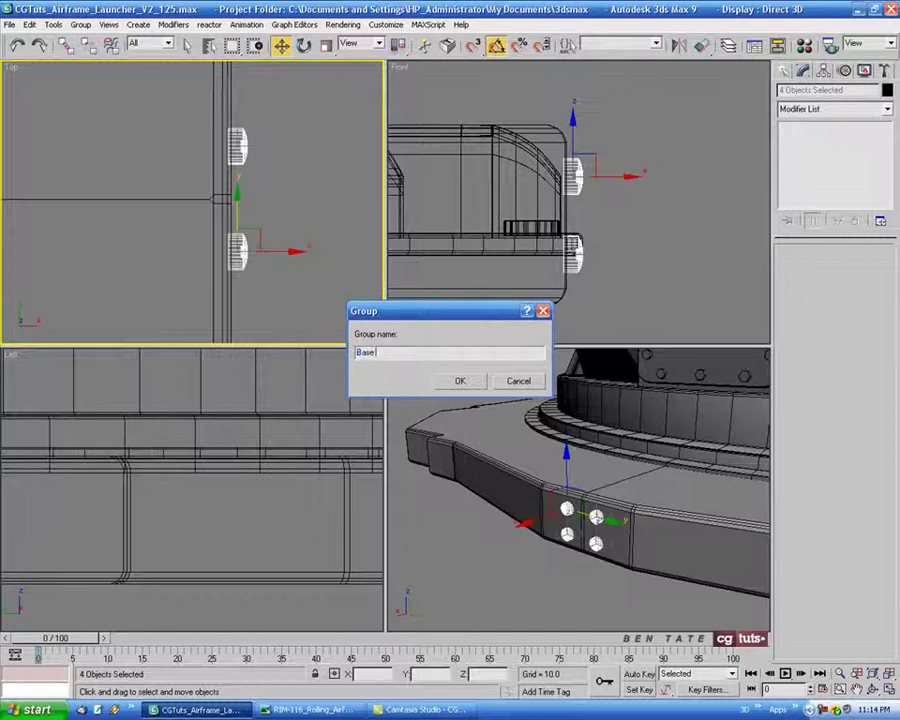
{"action": "type", "text": " Bolt"}
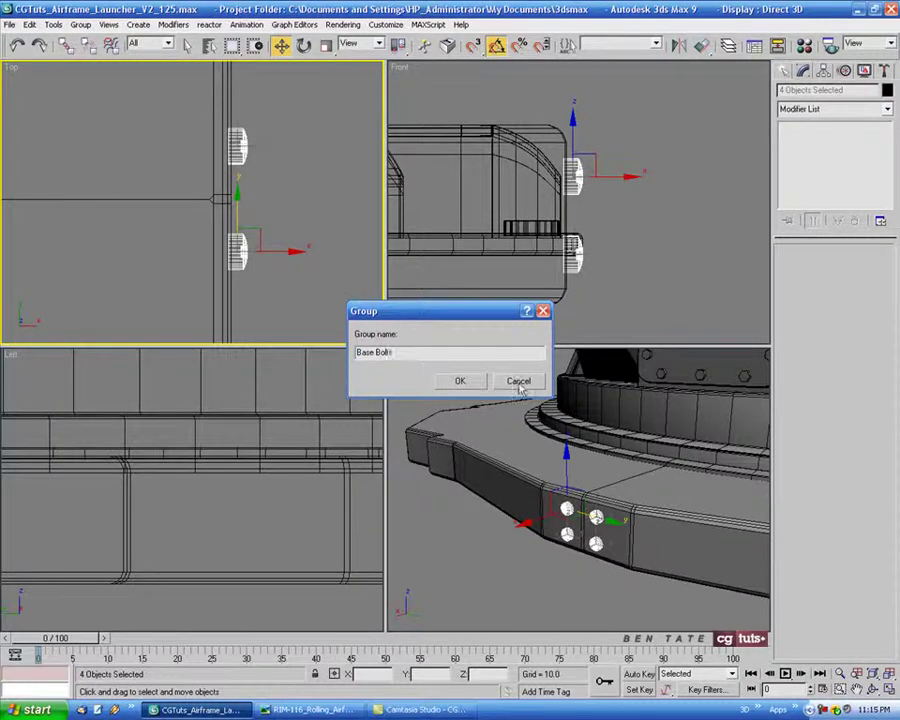
{"action": "type", "text": "s"}
{"action": "key", "text": "Return"}
Move only the bolt group's pivot to the launcher's centre, at X 0 and Y 0.
{"action": "key", "text": "alt+w"}
{"action": "scroll", "coordinate": [440, 285], "scroll_direction": "up", "scroll_amount": 5}
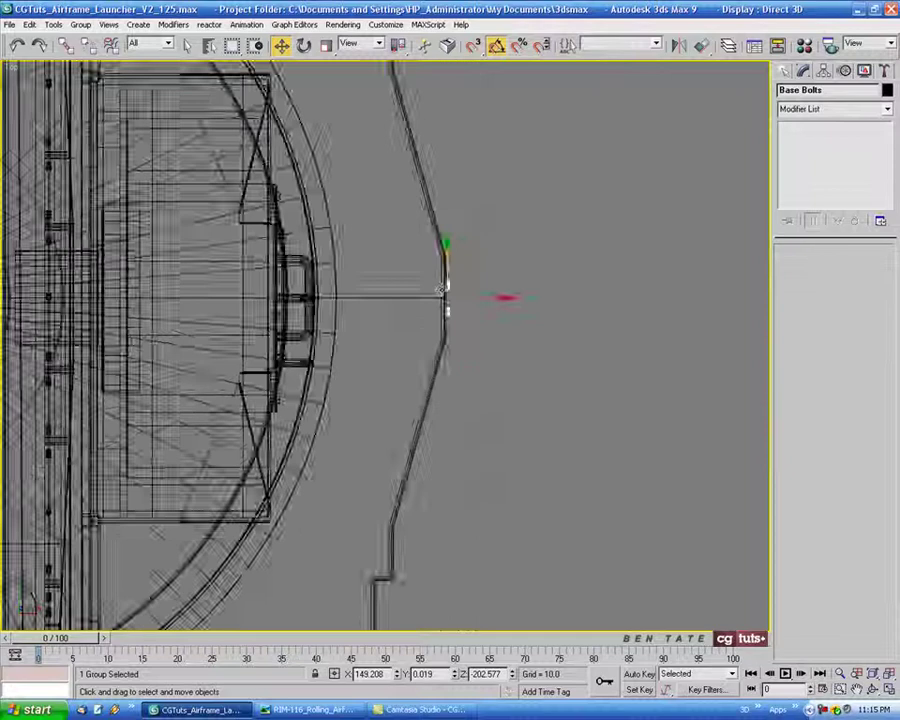
{"action": "scroll", "coordinate": [535, 312], "scroll_direction": "down", "scroll_amount": 6}
{"action": "scroll", "coordinate": [538, 309], "scroll_direction": "up", "scroll_amount": 4}
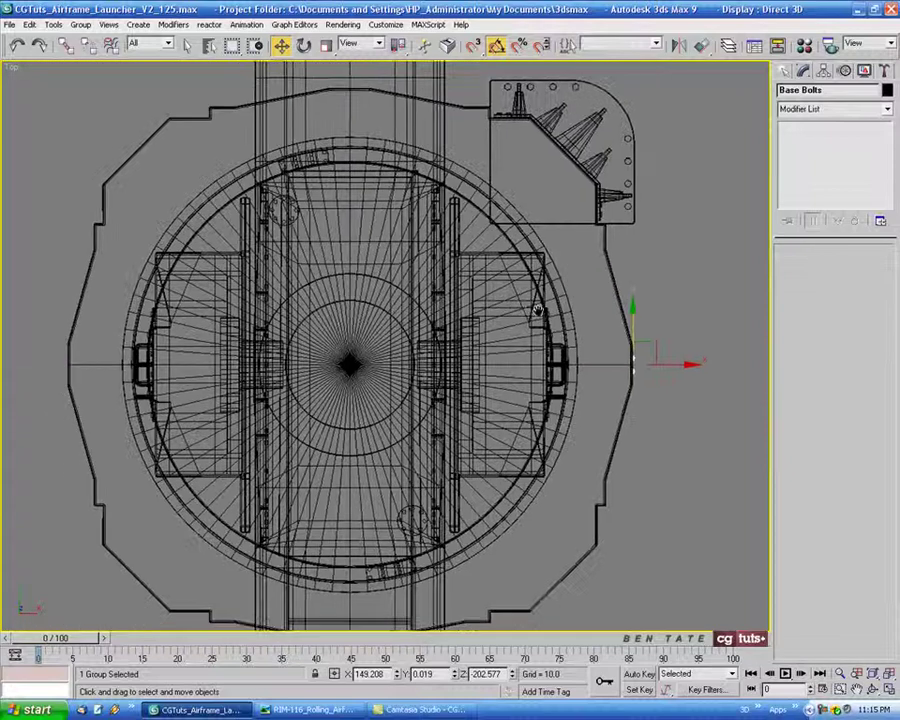
{"action": "middle_click_drag", "start_coordinate": [538, 311], "coordinate": [535, 319]}
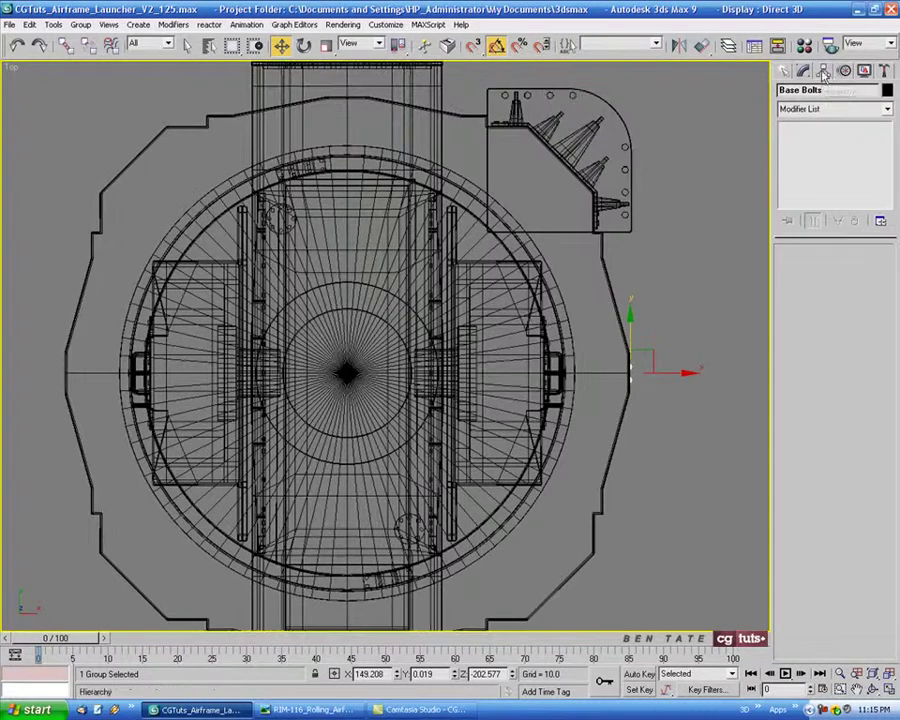
{"action": "left_click", "coordinate": [824, 72]}
{"action": "middle_click_drag", "start_coordinate": [594, 248], "coordinate": [618, 238]}
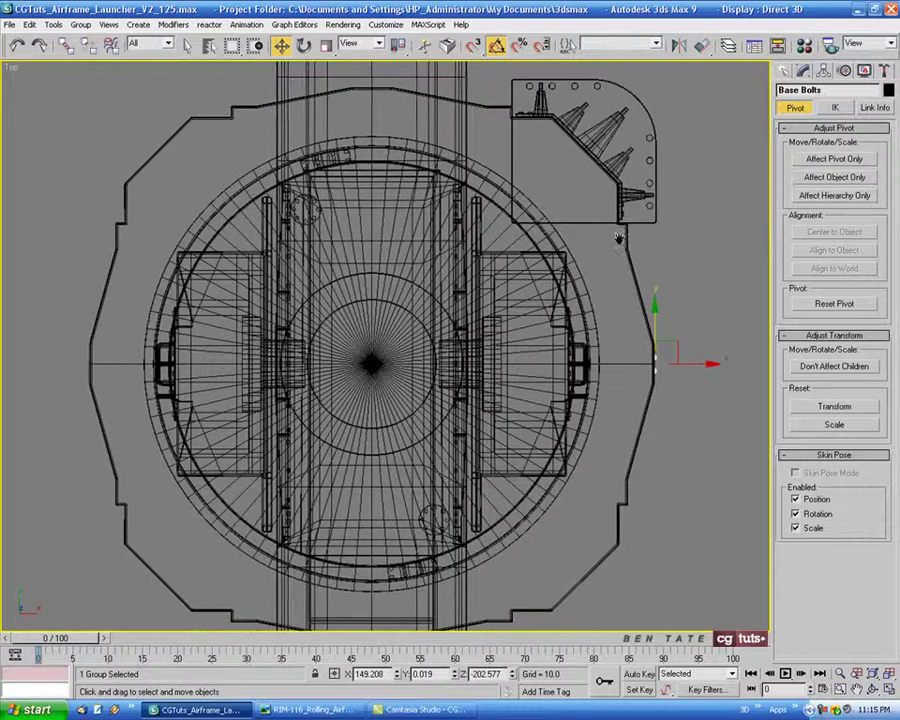
{"action": "left_click", "coordinate": [825, 162]}
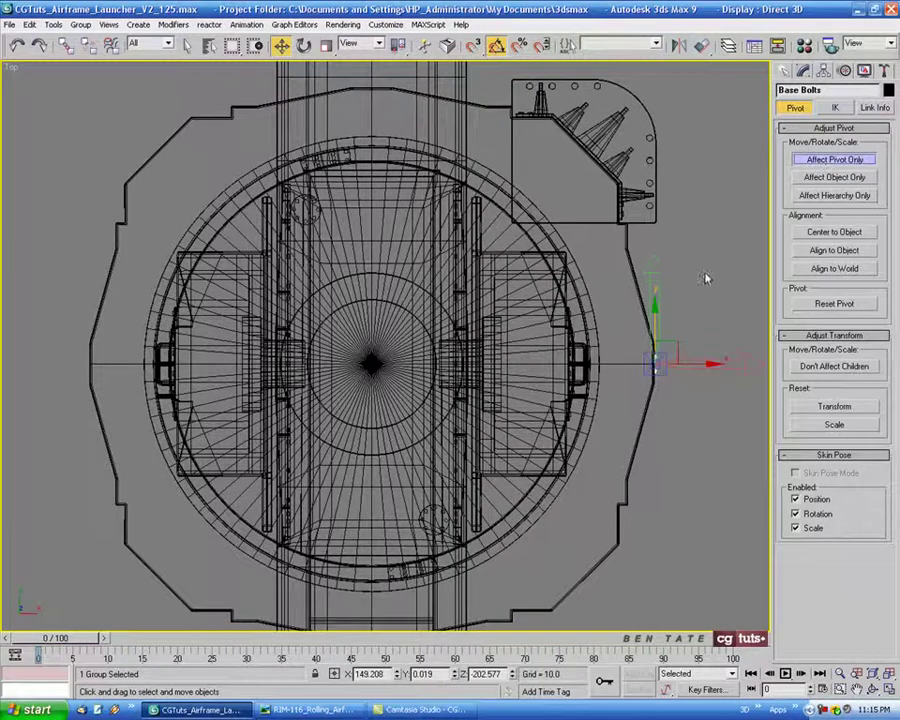
{"action": "right_click", "coordinate": [282, 47]}
{"action": "right_click", "coordinate": [673, 372]}
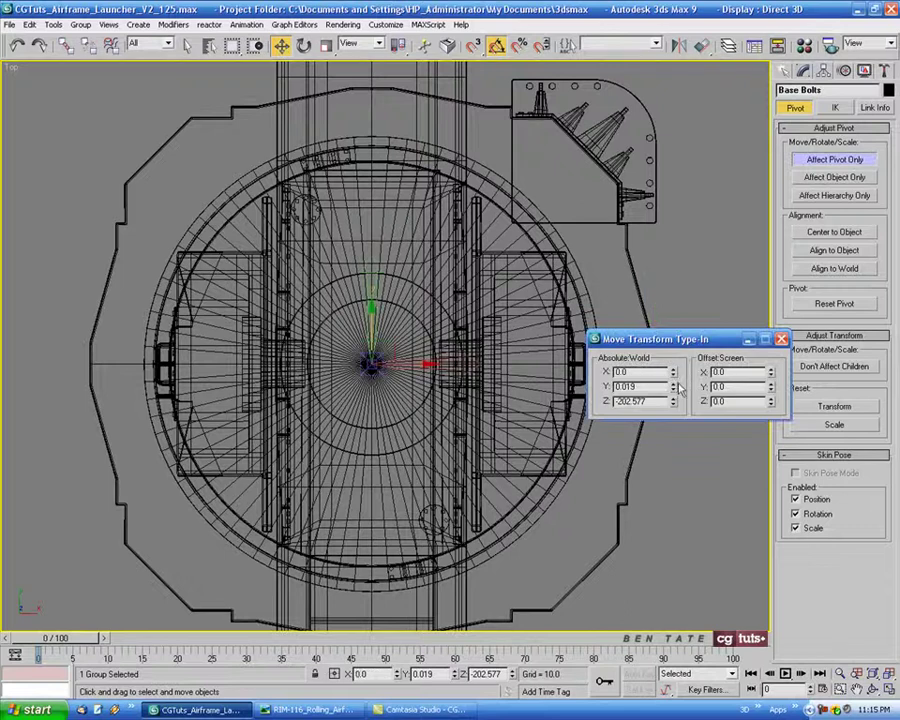
{"action": "left_click", "coordinate": [781, 339]}
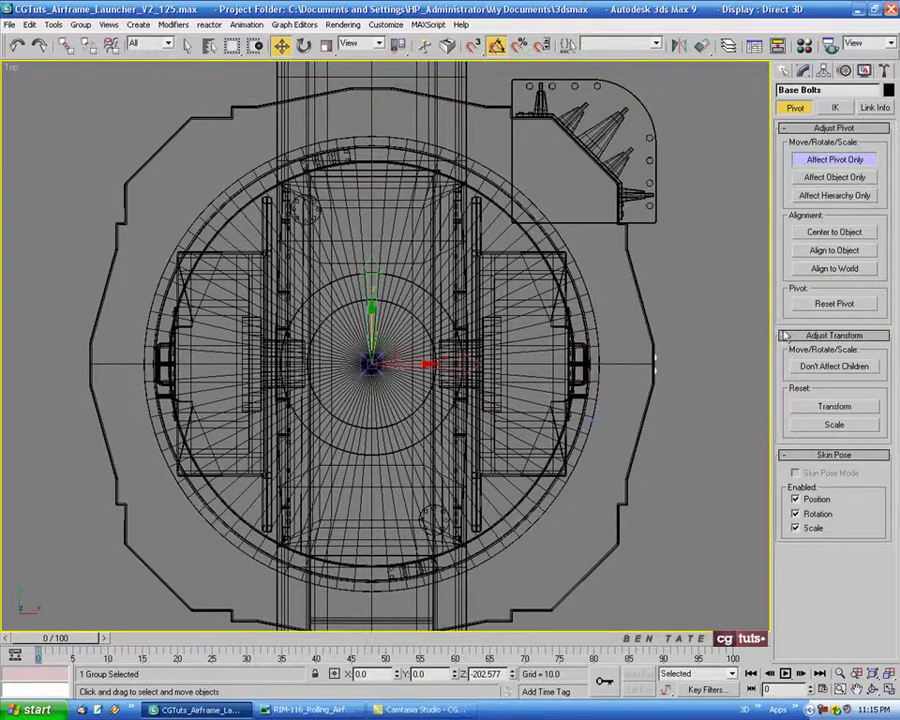
{"action": "left_click", "coordinate": [835, 160]}
Mirror the bolt group along X as a copy, with offset 0, onto the opposite side of the base plate.
{"action": "left_click", "coordinate": [678, 45]}
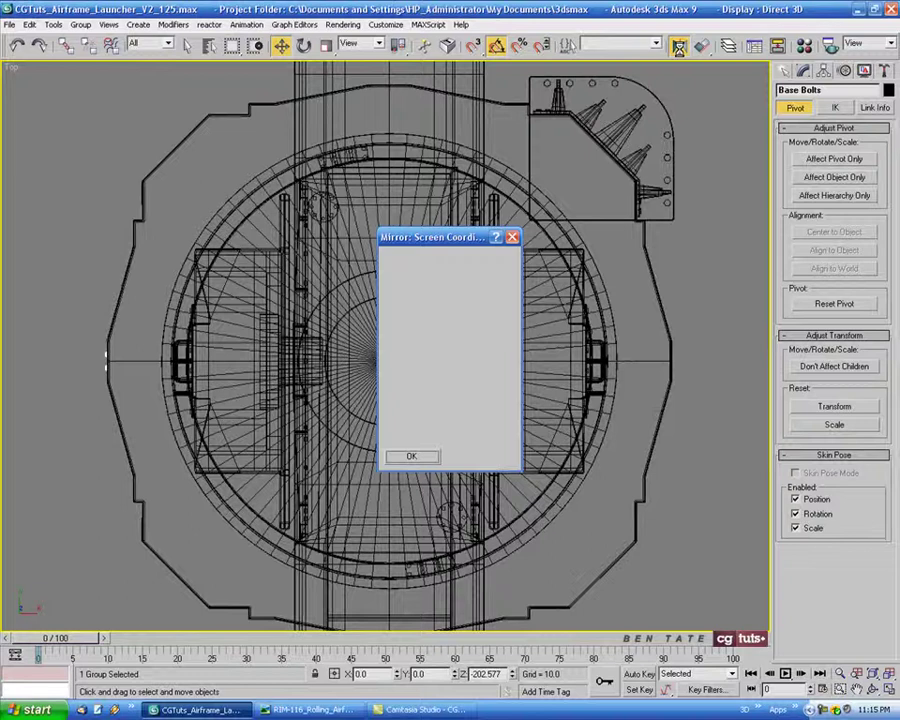
{"action": "left_click", "coordinate": [420, 377]}
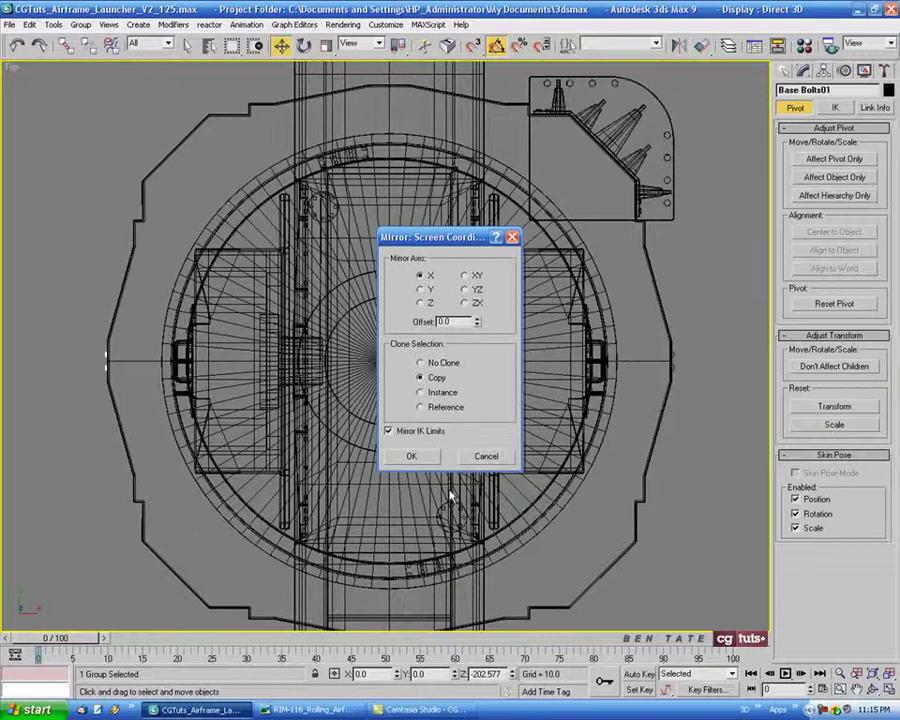
{"action": "left_click", "coordinate": [411, 456]}
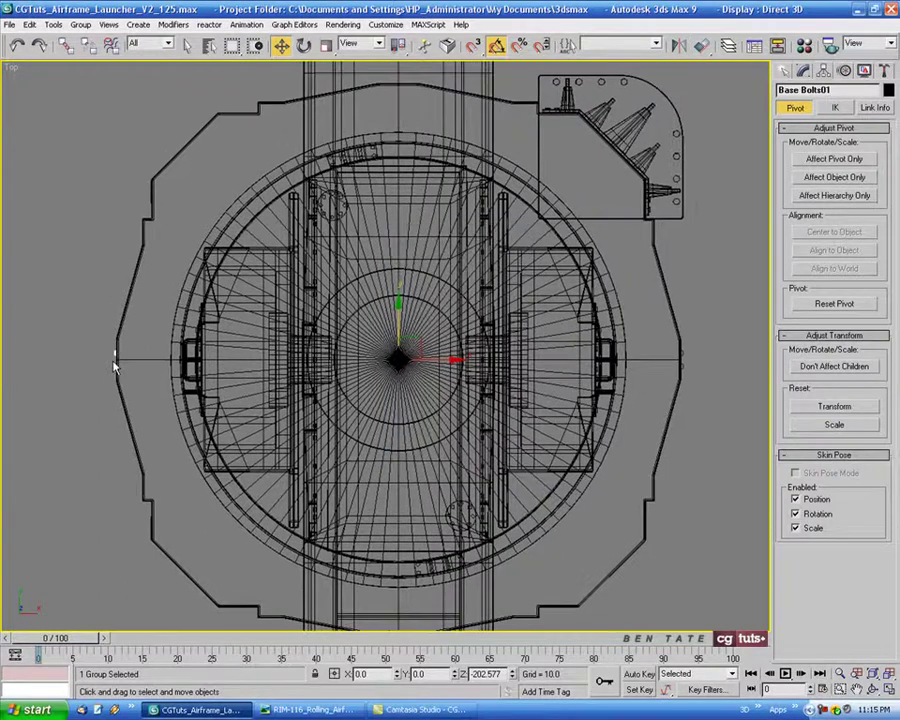
{"action": "scroll", "coordinate": [113, 366], "scroll_direction": "up", "scroll_amount": 6}
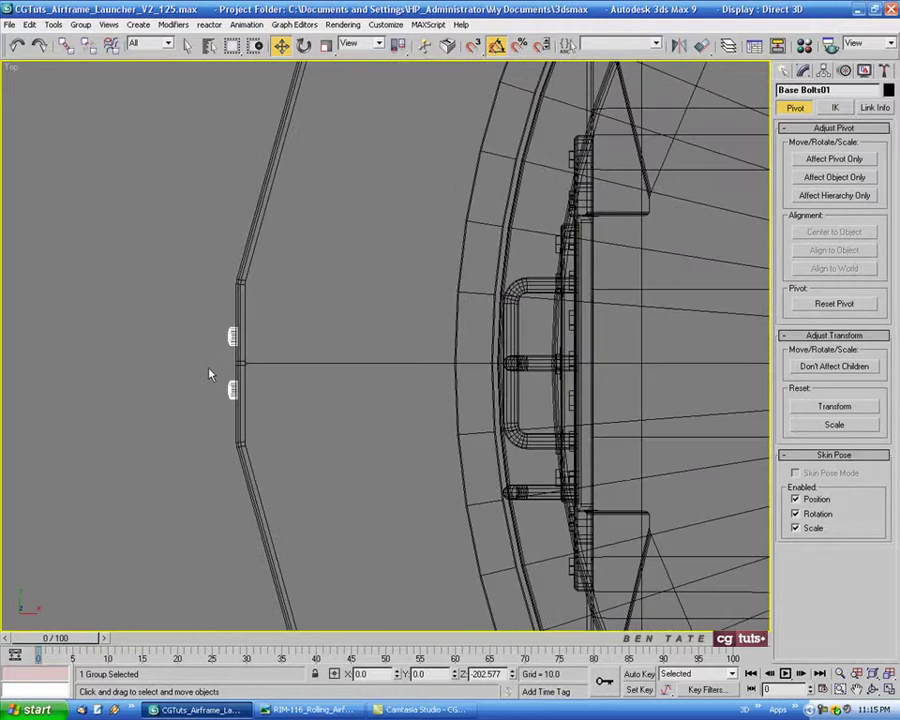
{"action": "key", "text": "z"}
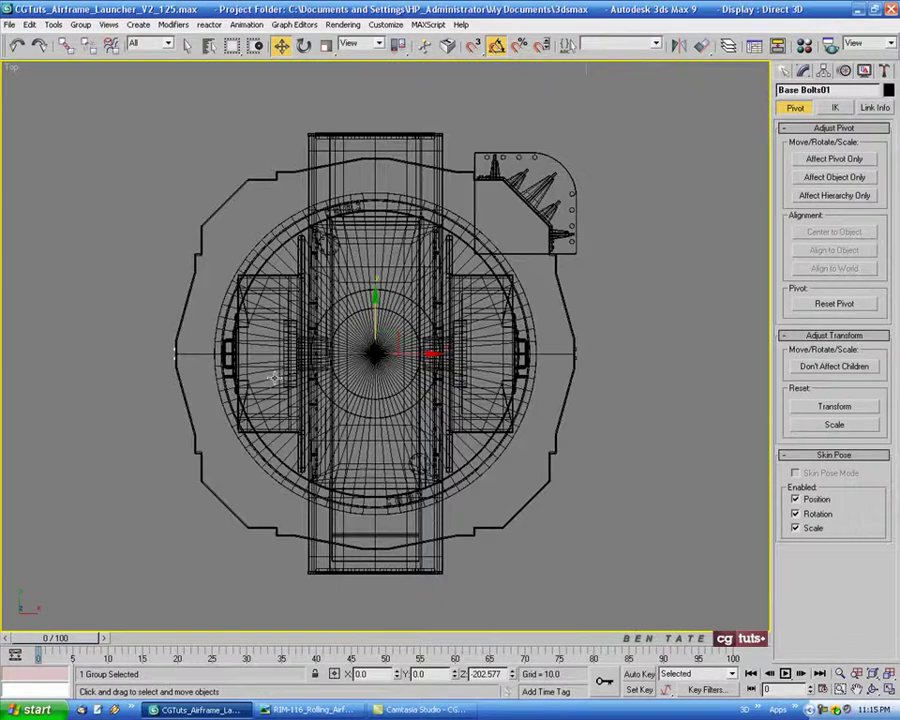
Select both opposite bolt groups and rotate one copy of them 90 degrees around the centre to the other two sides.
{"action": "scroll", "coordinate": [274, 378], "scroll_direction": "up", "scroll_amount": 3}
{"action": "scroll", "coordinate": [695, 350], "scroll_direction": "up", "scroll_amount": 3}
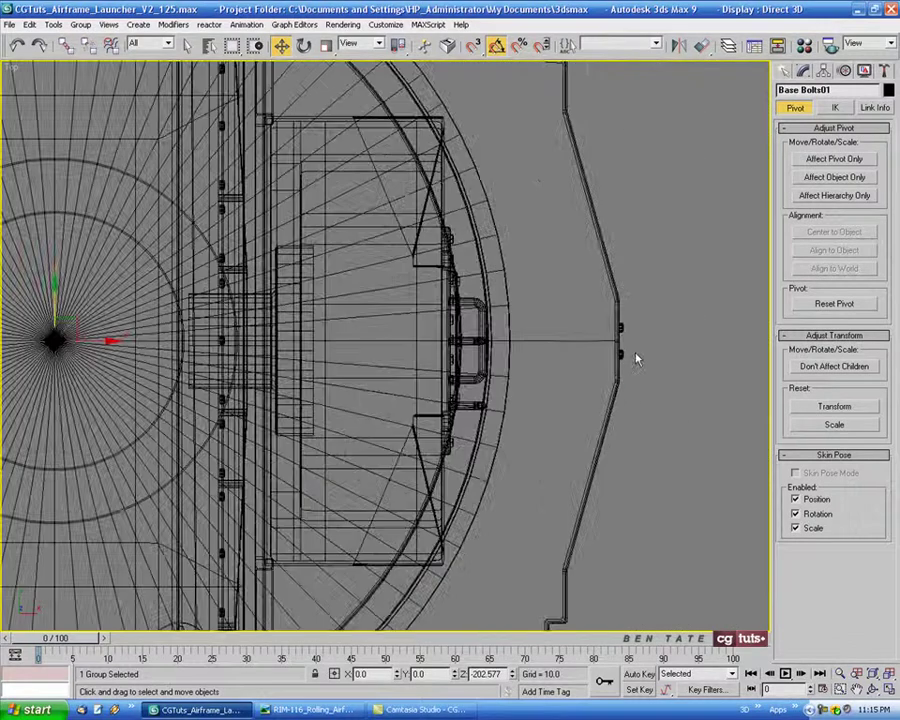
{"action": "left_click", "coordinate": [622, 356], "text": "ctrl"}
{"action": "key", "text": "z"}
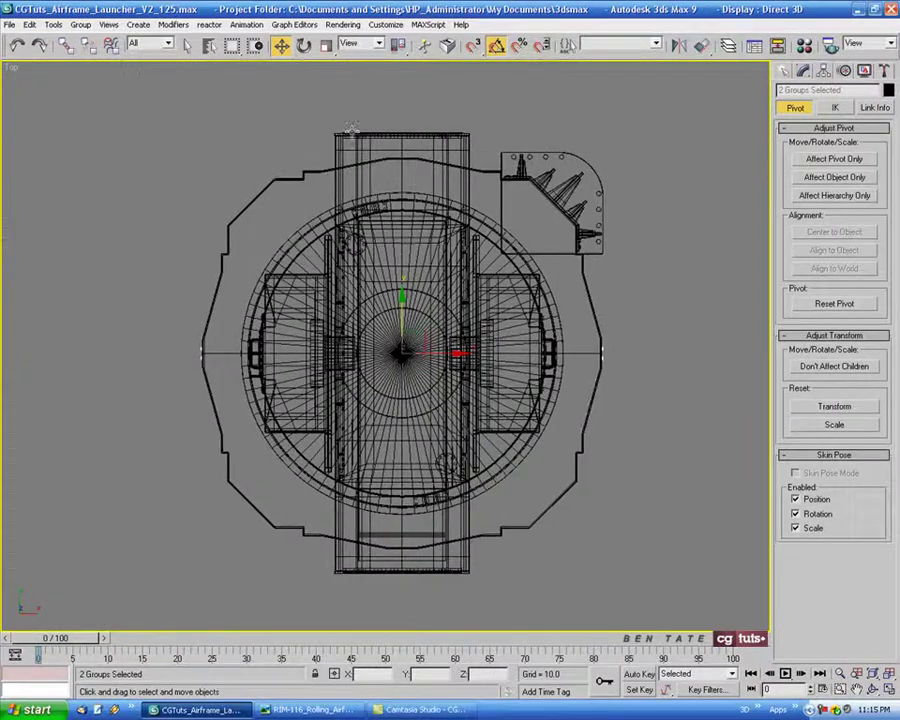
{"action": "left_click", "coordinate": [303, 46]}
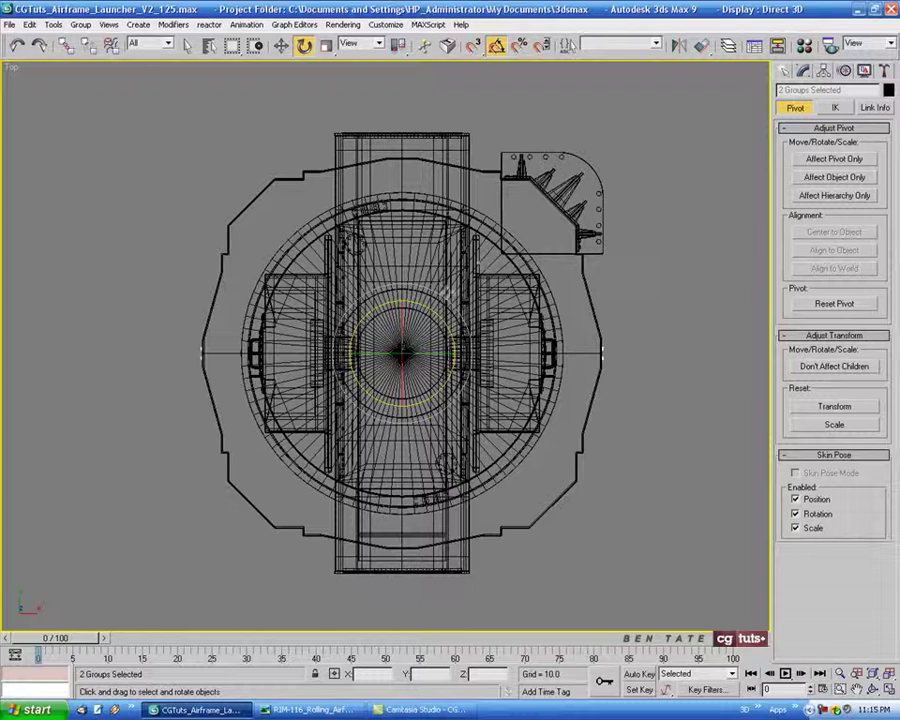
{"action": "left_click_drag", "start_coordinate": [427, 289], "coordinate": [488, 304]}
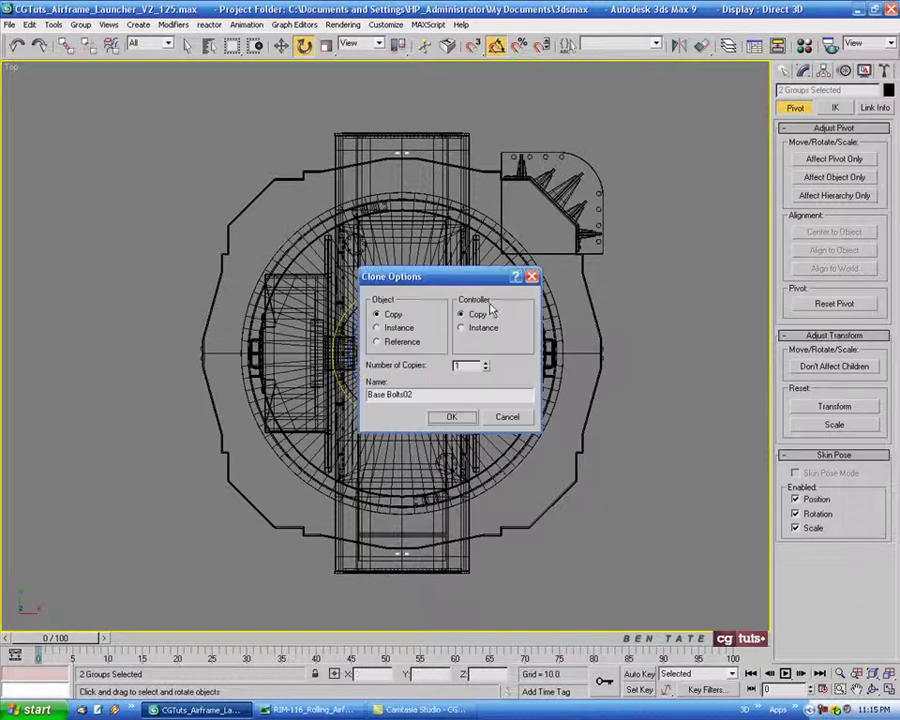
{"action": "left_click", "coordinate": [453, 418]}
Centre the pivot of the copied bolt group on the +Y side and move it against the plate's edge, at Y about 146.3.
{"action": "middle_click_drag", "start_coordinate": [402, 247], "coordinate": [400, 280]}
{"action": "scroll", "coordinate": [400, 281], "scroll_direction": "up", "scroll_amount": 6}
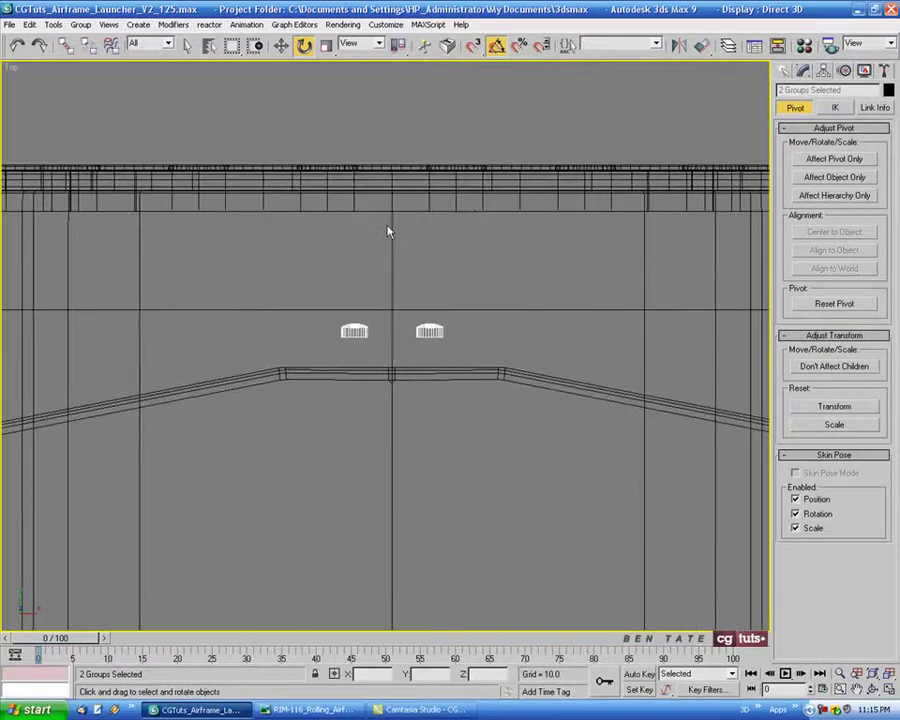
{"action": "key", "text": "w"}
{"action": "scroll", "coordinate": [316, 247], "scroll_direction": "up", "scroll_amount": 2}
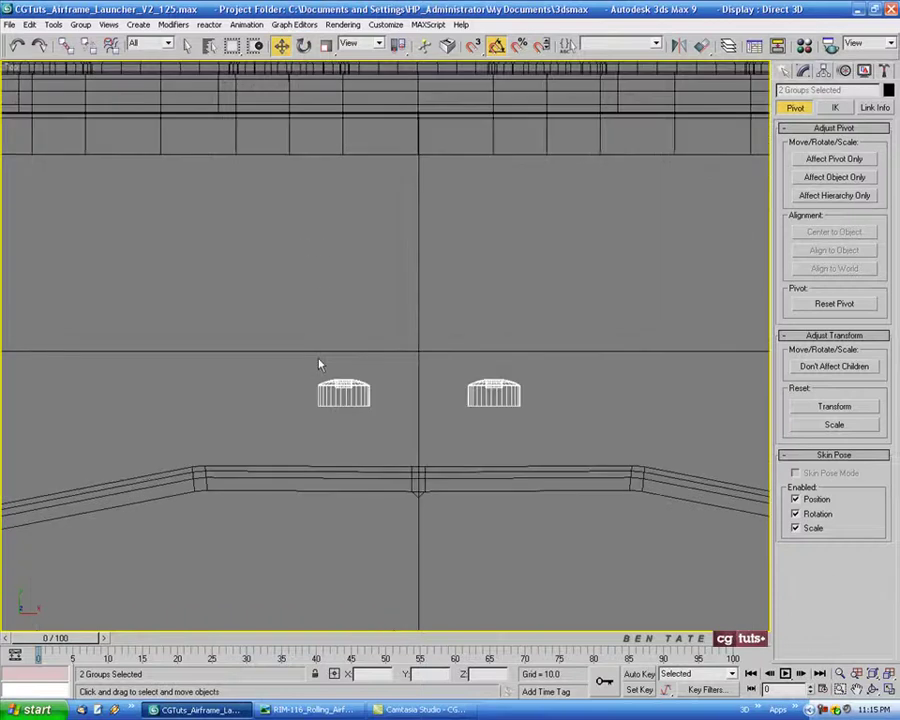
{"action": "left_click", "coordinate": [276, 373]}
{"action": "left_click", "coordinate": [329, 391]}
{"action": "middle_click_drag", "start_coordinate": [426, 376], "coordinate": [414, 370]}
{"action": "left_click", "coordinate": [834, 159]}
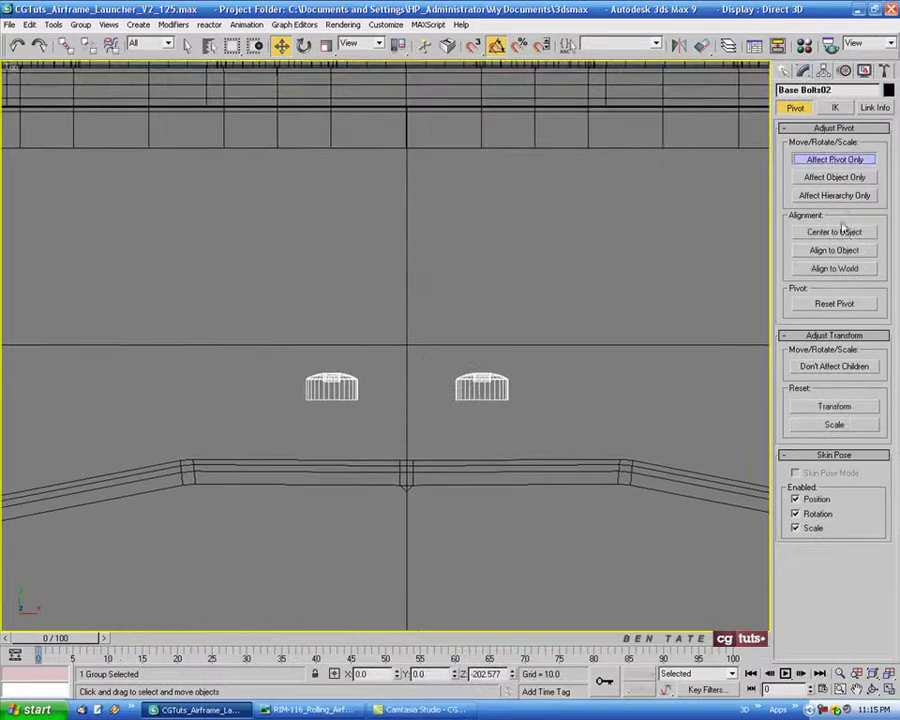
{"action": "left_click", "coordinate": [834, 159]}
{"action": "left_click_drag", "start_coordinate": [401, 342], "coordinate": [401, 403]}
Centre the pivot of the bolt group on the -Y side and move it against the plate's edge, at Y about -146.3.
{"action": "scroll", "coordinate": [402, 412], "scroll_direction": "down", "scroll_amount": 10}
{"action": "middle_click_drag", "start_coordinate": [446, 536], "coordinate": [418, 199]}
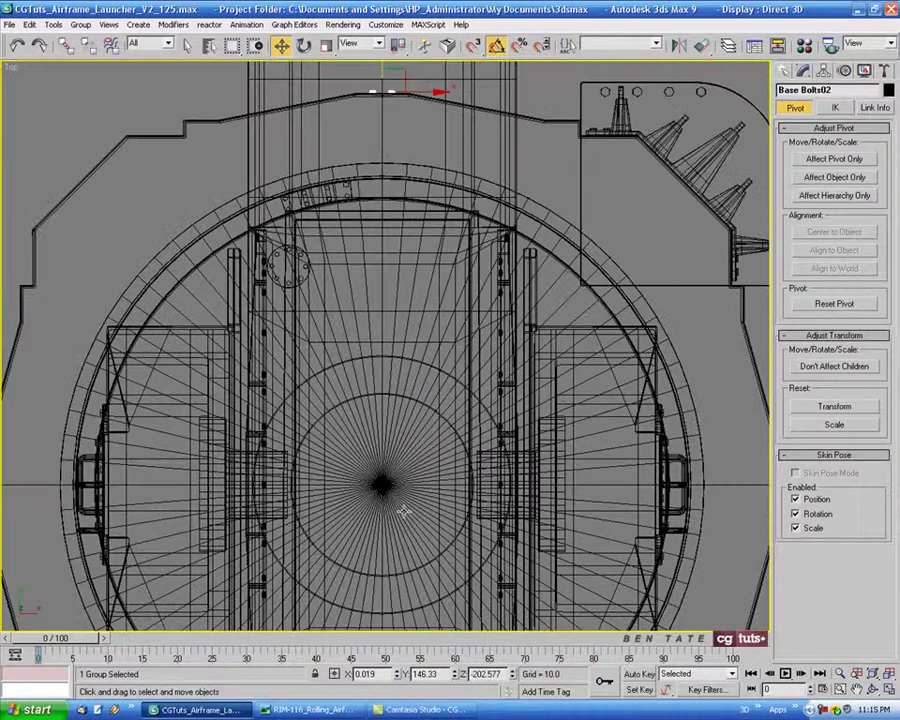
{"action": "scroll", "coordinate": [402, 398], "scroll_direction": "up", "scroll_amount": 8}
{"action": "middle_click_drag", "start_coordinate": [376, 356], "coordinate": [410, 452]}
{"action": "left_click", "coordinate": [357, 406]}
{"action": "scroll", "coordinate": [408, 416], "scroll_direction": "up", "scroll_amount": 2}
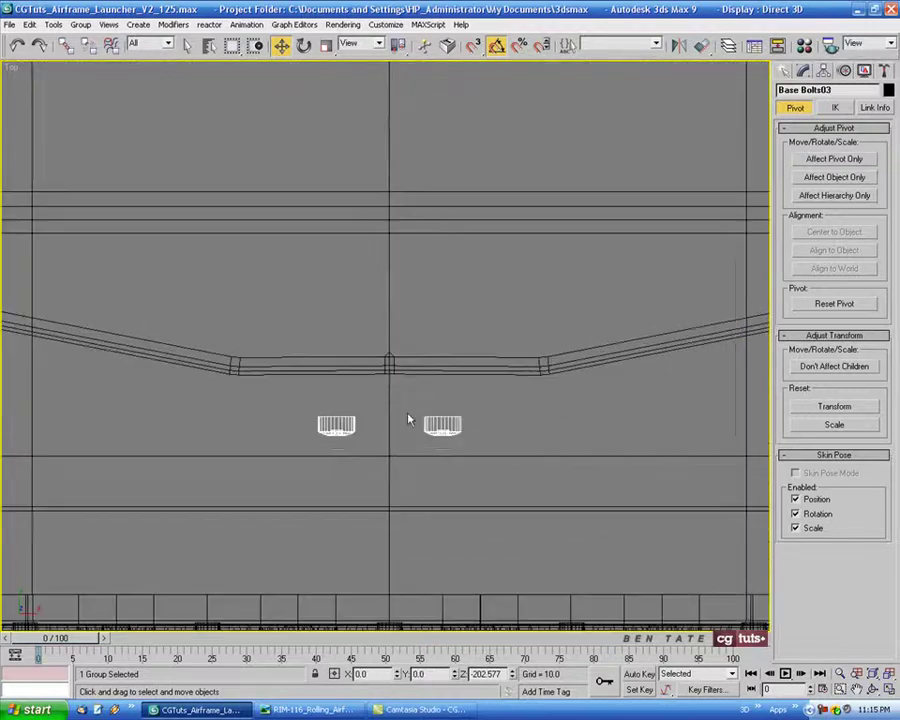
{"action": "left_click", "coordinate": [848, 162]}
{"action": "left_click", "coordinate": [828, 237]}
{"action": "left_click", "coordinate": [838, 162]}
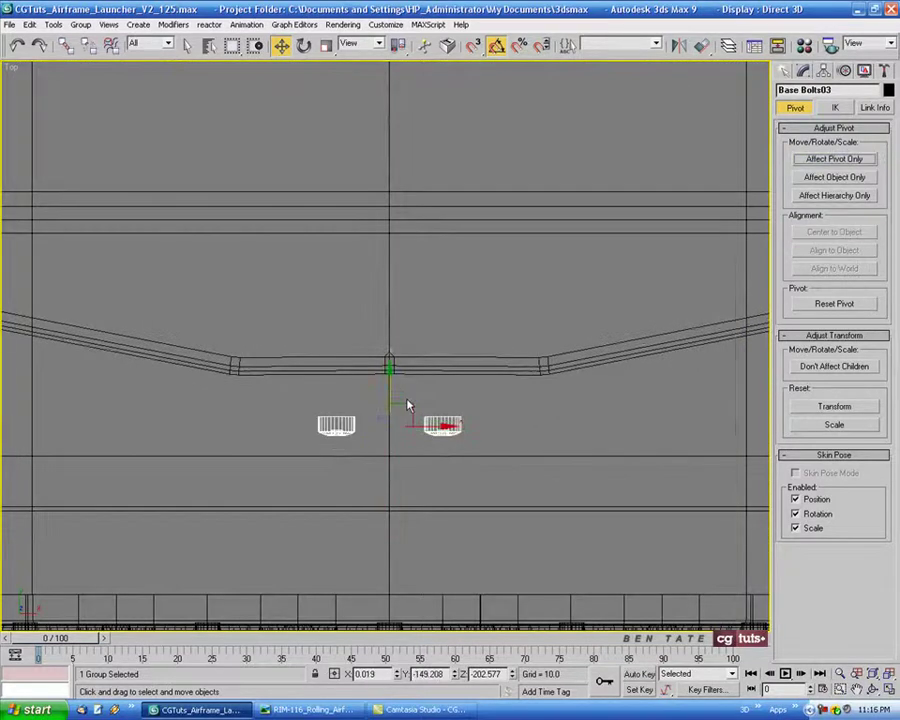
{"action": "left_click_drag", "start_coordinate": [408, 405], "coordinate": [397, 350]}
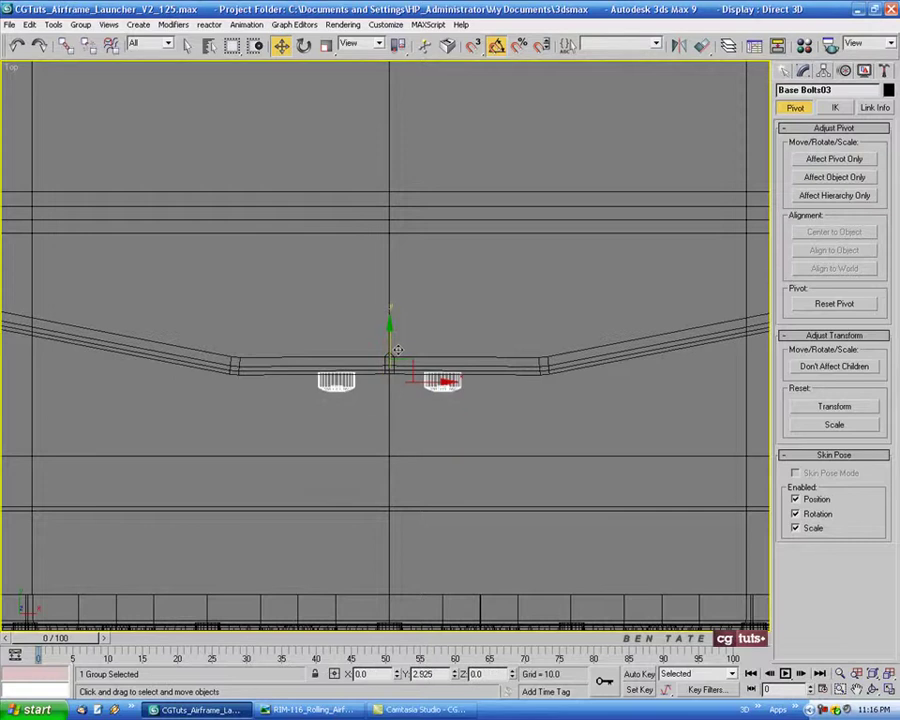
Deselect the bolt group and examine the bolts around the base plate from above and in perspective.
{"action": "scroll", "coordinate": [430, 410], "scroll_direction": "down", "scroll_amount": 5}
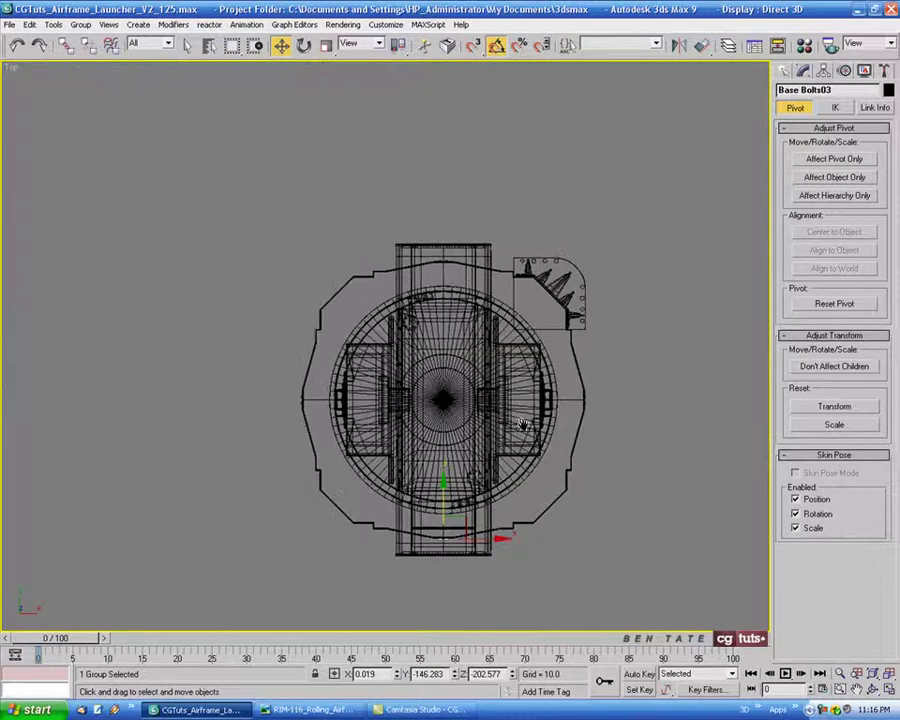
{"action": "middle_click_drag", "start_coordinate": [521, 425], "coordinate": [470, 430]}
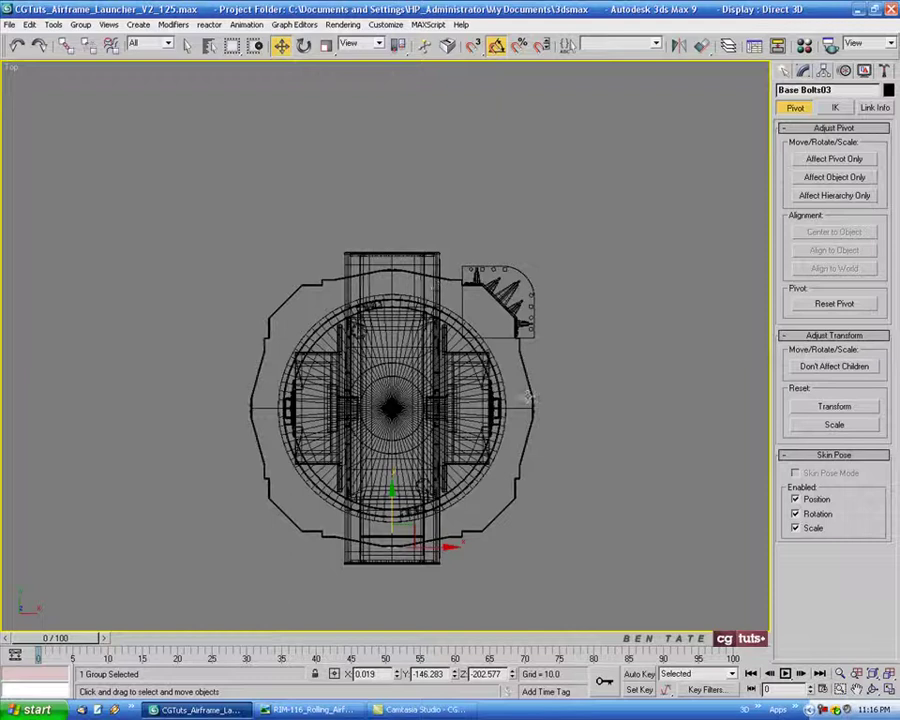
{"action": "middle_click_drag", "start_coordinate": [572, 459], "coordinate": [570, 447]}
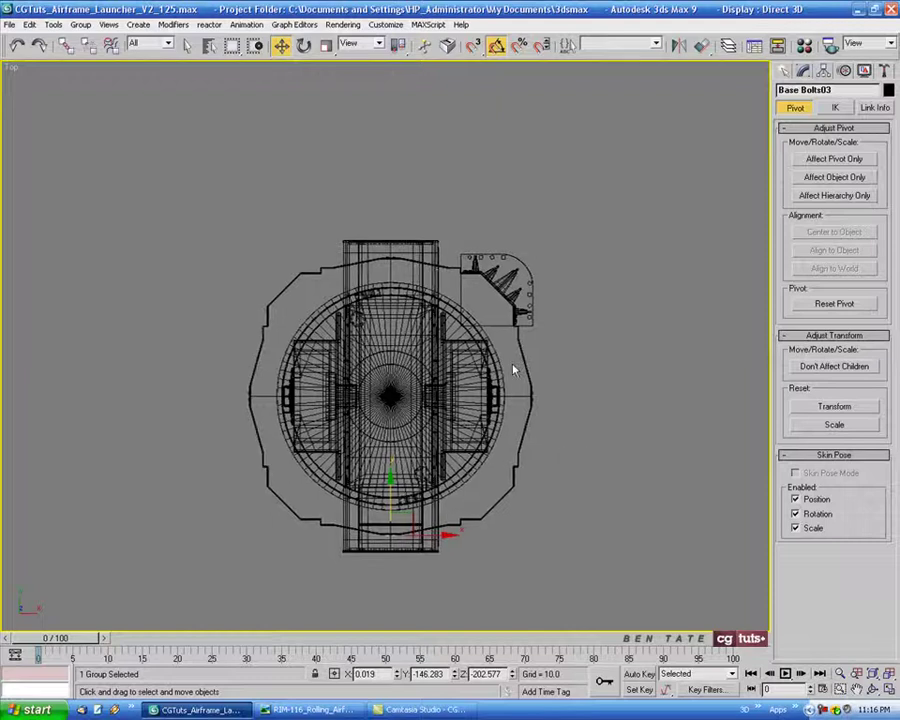
{"action": "middle_click_drag", "start_coordinate": [514, 370], "coordinate": [530, 365]}
{"action": "key", "text": "alt+w"}
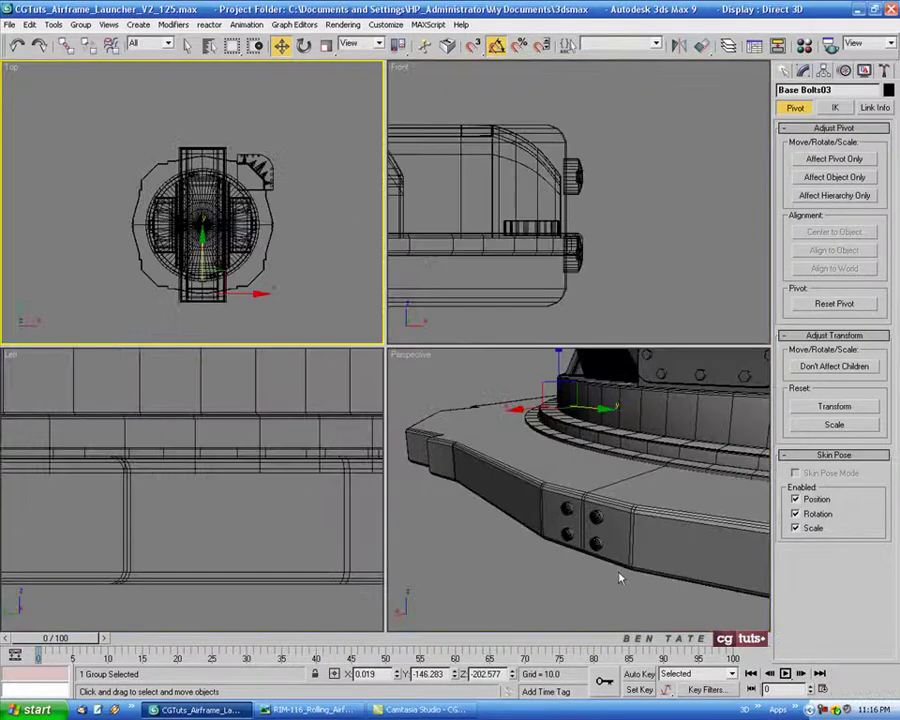
{"action": "right_click", "coordinate": [619, 576]}
{"action": "key", "text": "alt+w"}
{"action": "key", "text": "z"}
{"action": "middle_click_drag", "start_coordinate": [470, 486], "coordinate": [542, 454], "text": "alt"}
{"action": "scroll", "coordinate": [500, 496], "scroll_direction": "down", "scroll_amount": 5}
{"action": "left_click", "coordinate": [522, 411]}
{"action": "mouse_move", "coordinate": [522, 411]}
{"action": "middle_mouse_down", "text": "alt"}
{"action": "mouse_move", "coordinate": [532, 396]}
{"action": "mouse_move", "coordinate": [456, 448]}
{"action": "mouse_move", "coordinate": [511, 442]}
{"action": "mouse_move", "coordinate": [484, 470]}
{"action": "mouse_move", "coordinate": [470, 468]}
{"action": "mouse_move", "coordinate": [497, 462]}
{"action": "mouse_move", "coordinate": [310, 405]}
{"action": "middle_mouse_up", "text": "alt"}
{"action": "scroll", "coordinate": [457, 444], "scroll_direction": "up", "scroll_amount": 4}
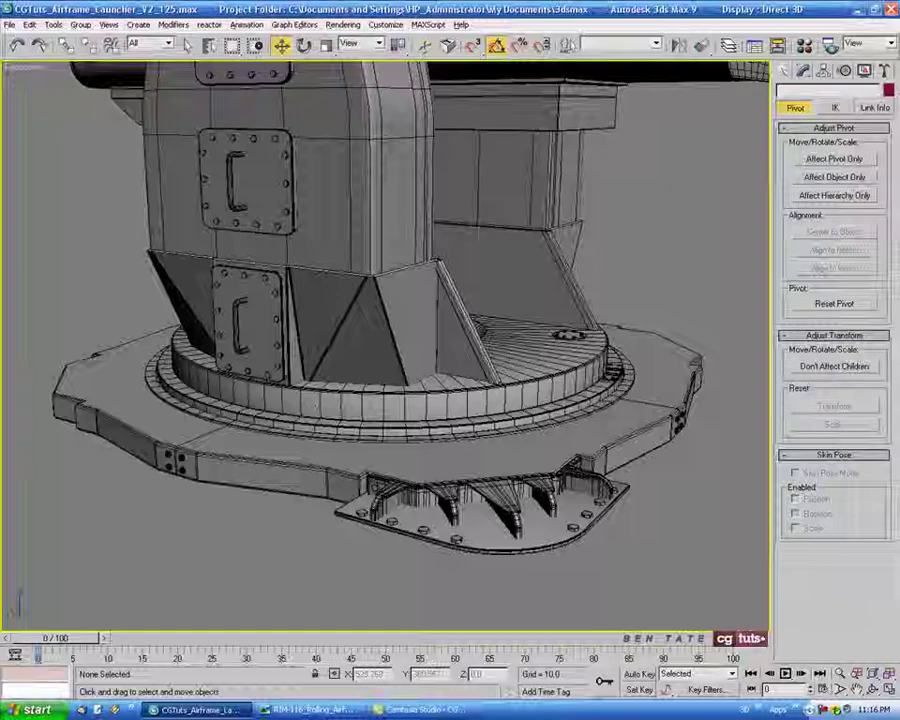
Compare the launcher's base and corner mounts with the RIM-116 reference photo, switching between the picture viewer and 3ds Max.
{"action": "left_click", "coordinate": [316, 710]}
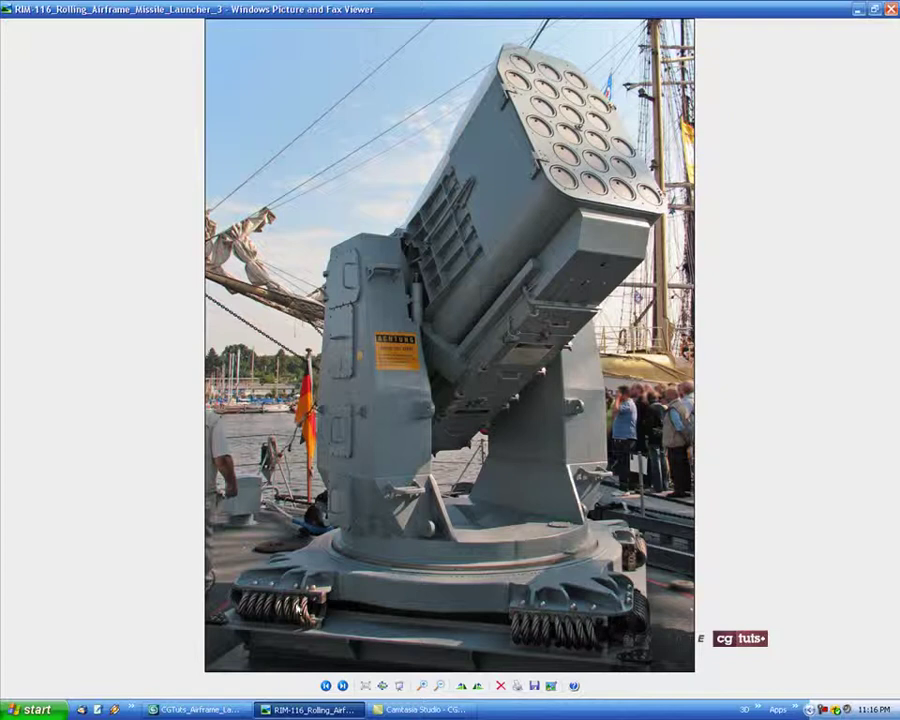
{"action": "left_click", "coordinate": [195, 710]}
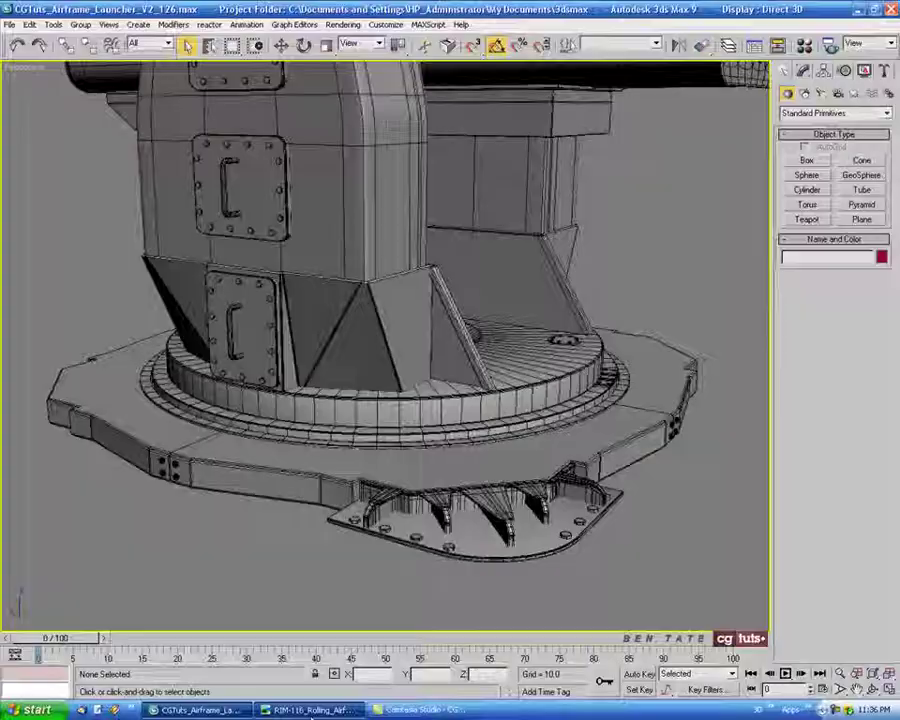
{"action": "left_click", "coordinate": [312, 710]}
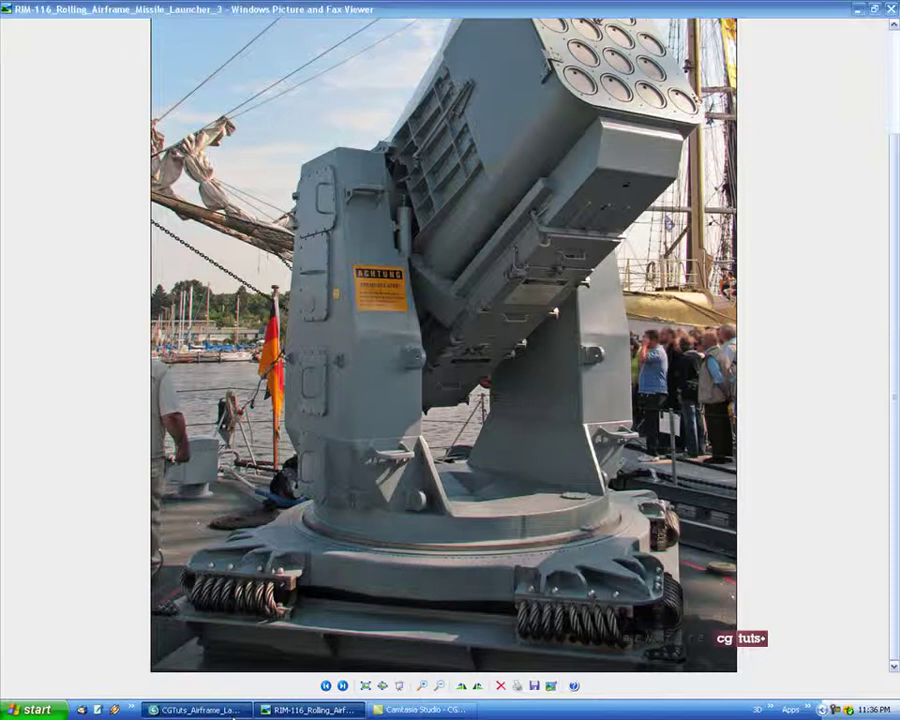
{"action": "left_click", "coordinate": [195, 709]}
{"action": "scroll", "coordinate": [476, 566], "scroll_direction": "down", "scroll_amount": 3}
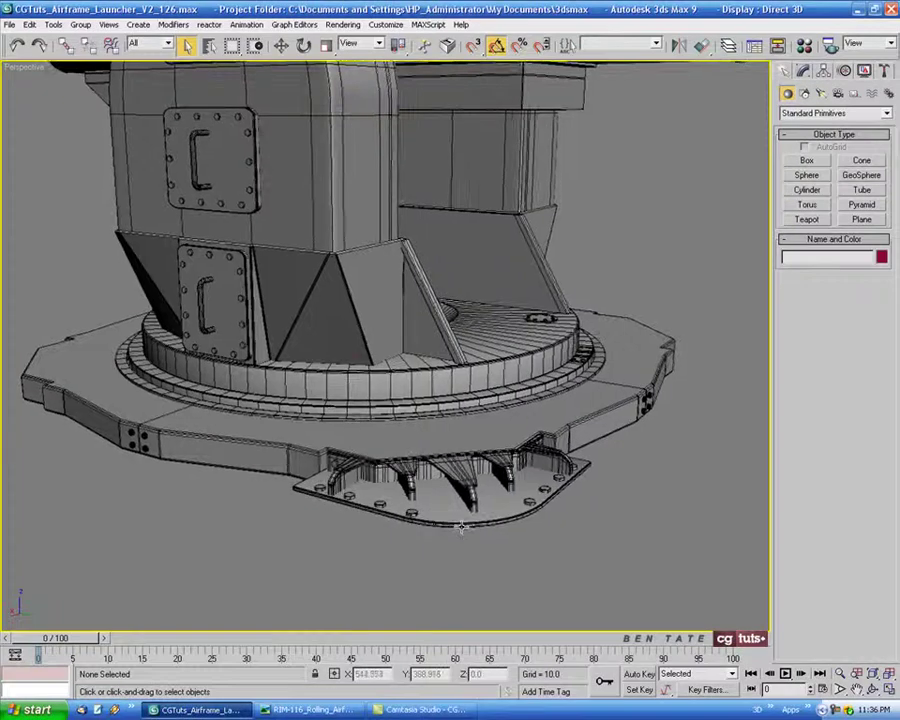
Select the front corner mount group and hide all unselected objects.
{"action": "left_click", "coordinate": [458, 522]}
{"action": "middle_click_drag", "start_coordinate": [514, 560], "coordinate": [483, 553]}
{"action": "right_click", "coordinate": [467, 491]}
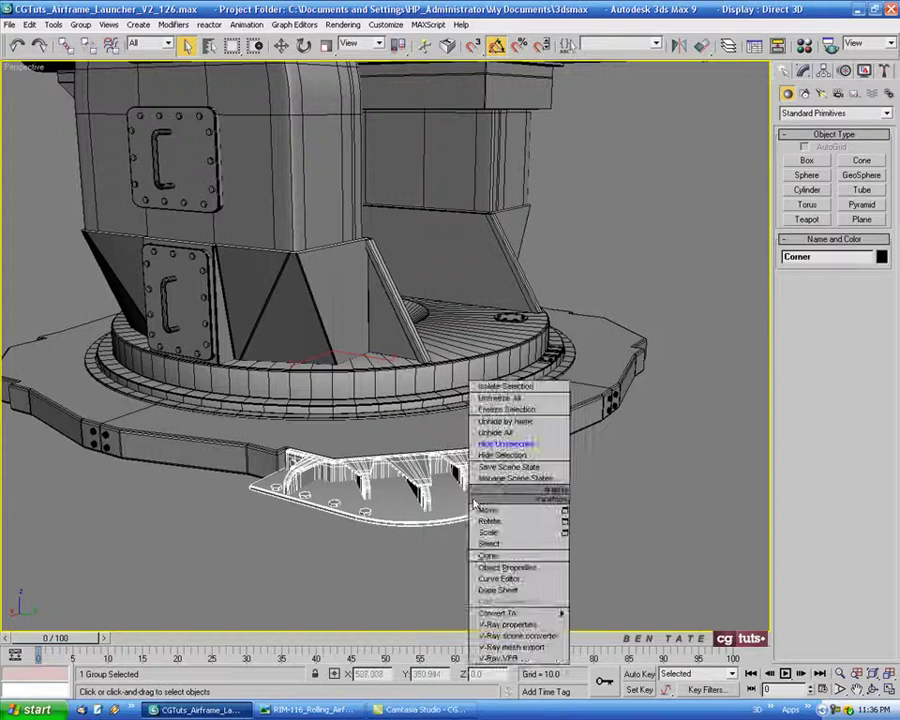
{"action": "left_click", "coordinate": [505, 450]}
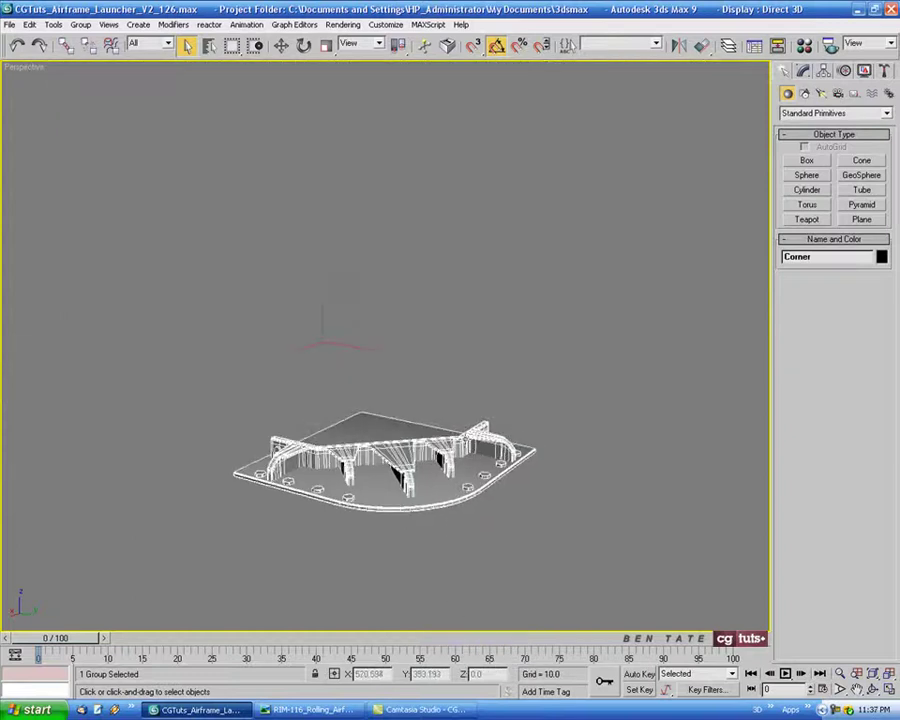
{"action": "key", "text": "z"}
{"action": "middle_click_drag", "start_coordinate": [425, 462], "coordinate": [428, 476], "text": "alt"}
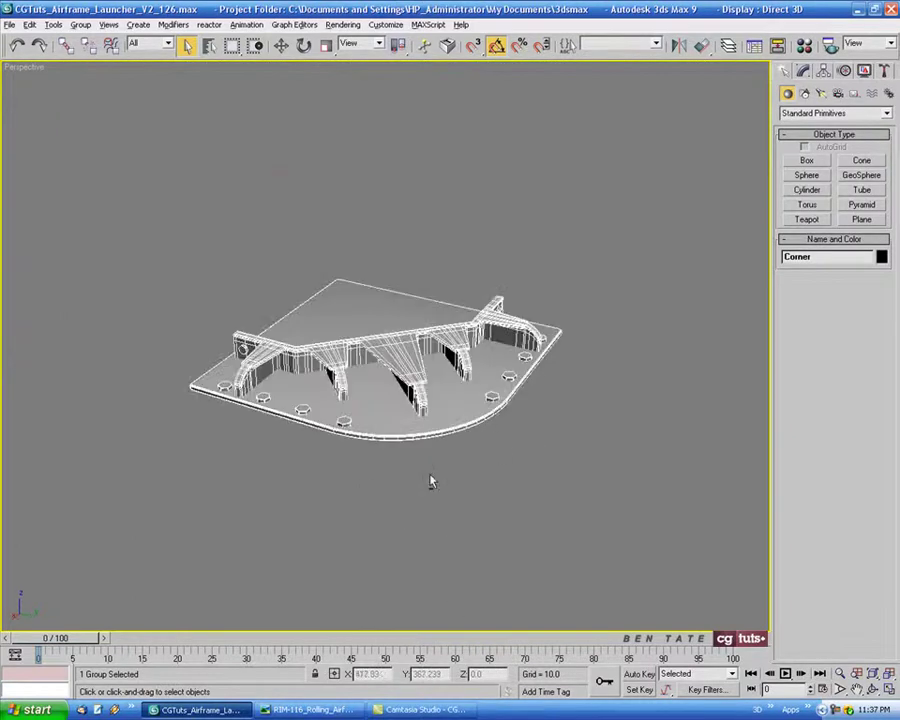
Fit the corner mount in all viewports and change the maximized Left view to the Right view.
{"action": "key", "text": "alt+w"}
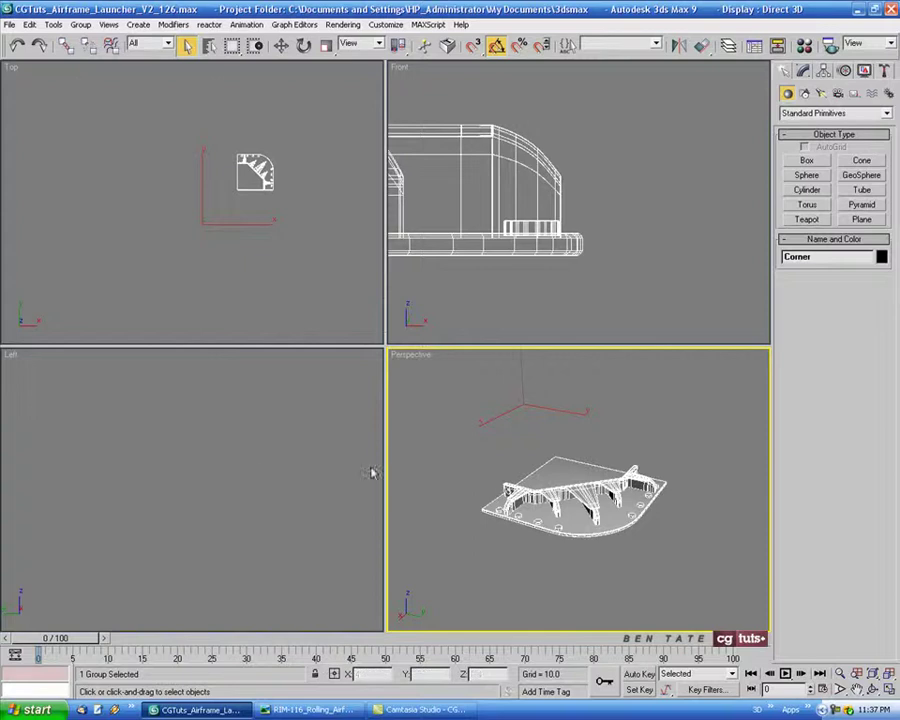
{"action": "key", "text": "ctrl+shift+z"}
{"action": "right_click", "coordinate": [165, 408]}
{"action": "key", "text": "alt+w"}
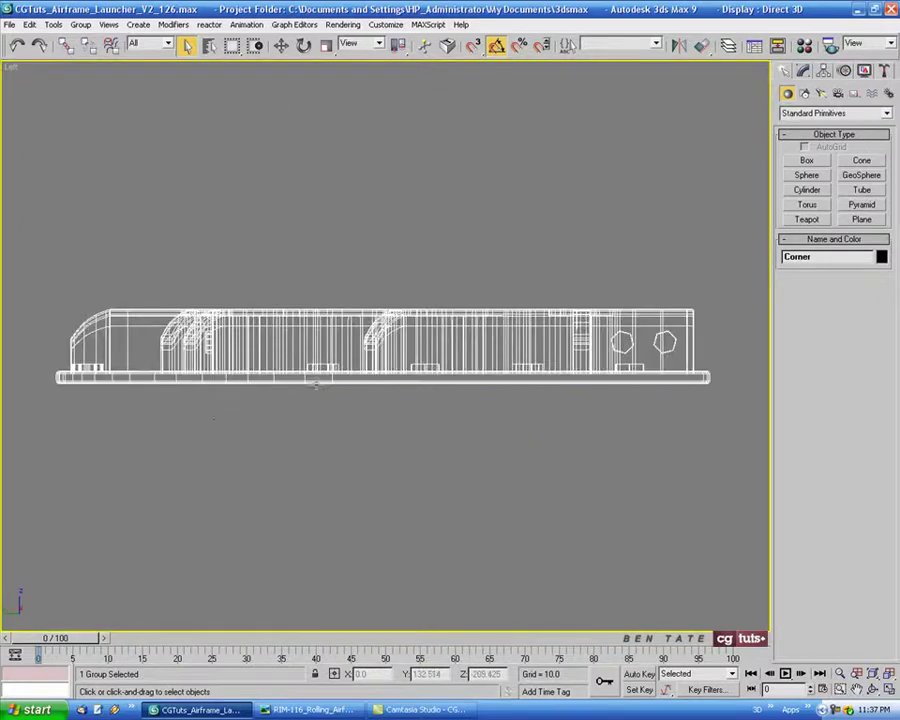
{"action": "key", "text": "z"}
{"action": "right_click", "coordinate": [26, 68]}
{"action": "mouse_move", "coordinate": [30, 75]}
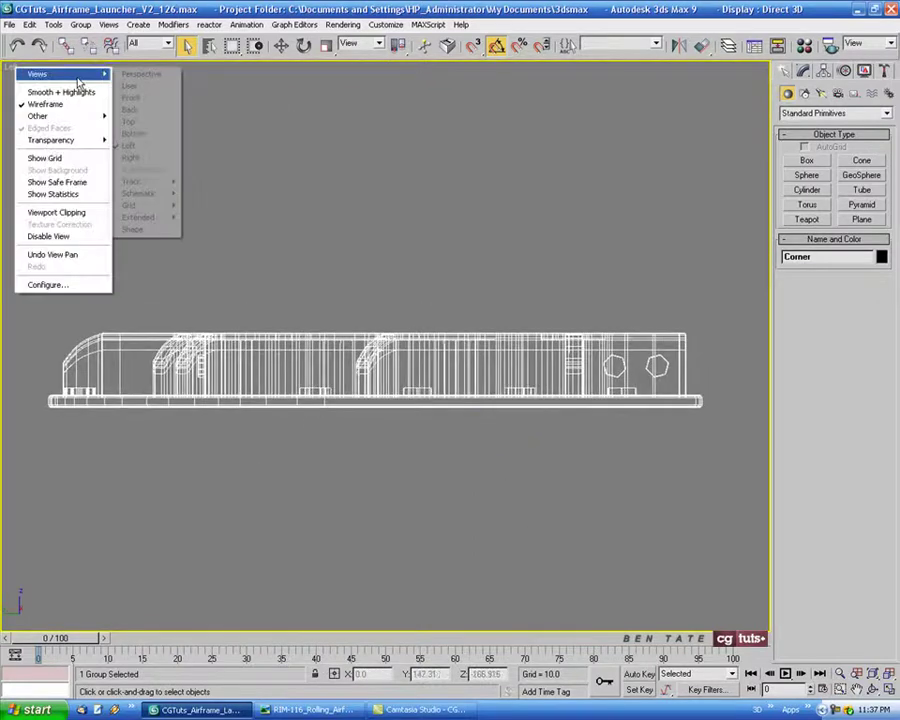
{"action": "left_click", "coordinate": [145, 158]}
{"action": "middle_click_drag", "start_coordinate": [406, 315], "coordinate": [400, 335]}
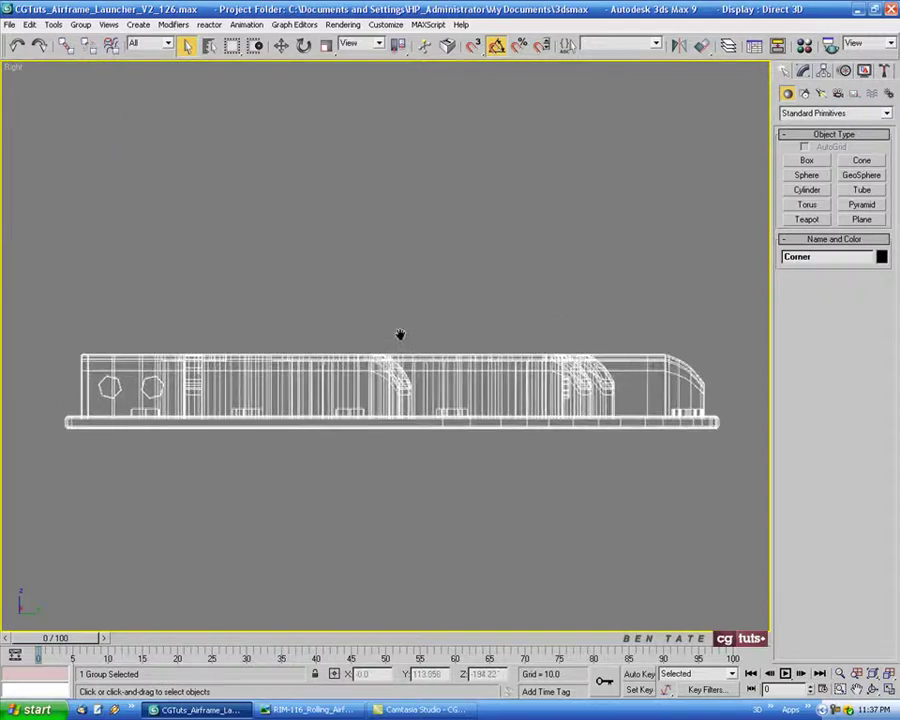
Check the reference photo's cable mounts and draw a plane about 7.5 by 8.3 just beneath one end of the corner plate.
{"action": "left_click", "coordinate": [861, 219]}
{"action": "middle_click_drag", "start_coordinate": [454, 354], "coordinate": [447, 327]}
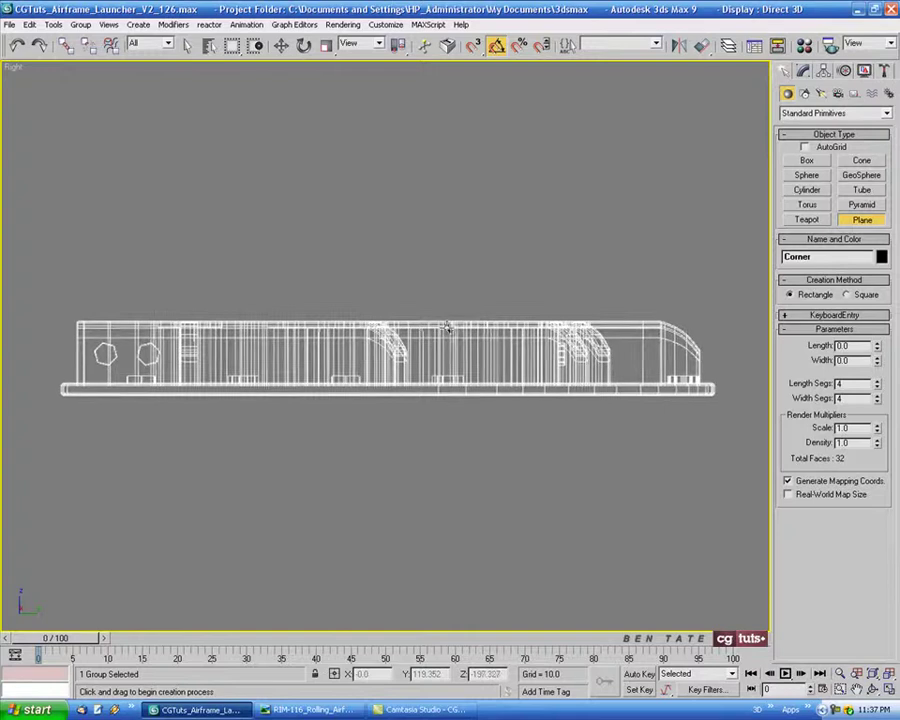
{"action": "middle_click_drag", "start_coordinate": [87, 438], "coordinate": [90, 428]}
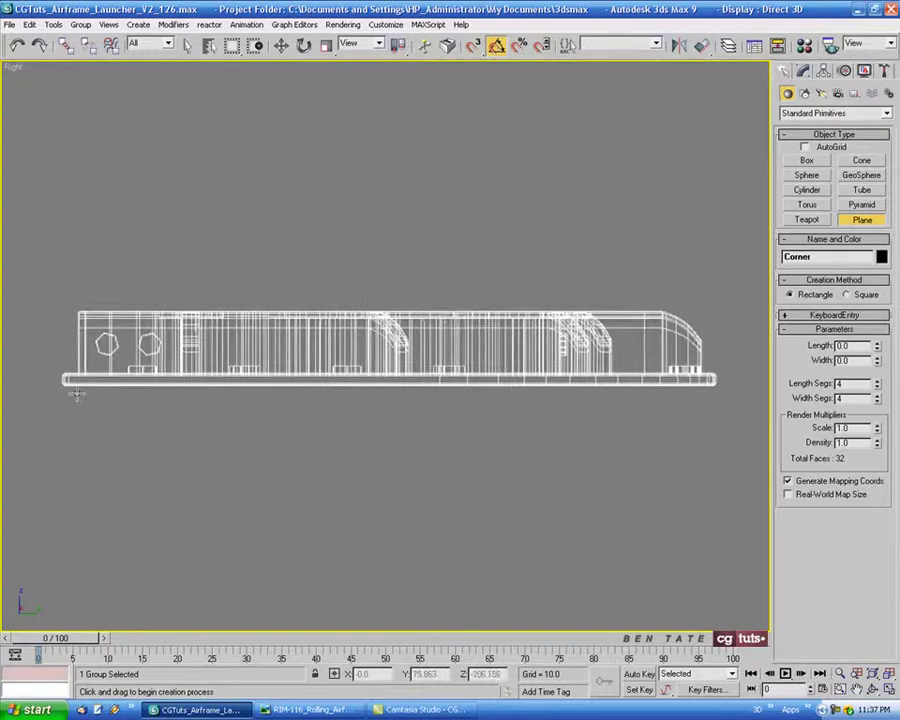
{"action": "left_click", "coordinate": [310, 709]}
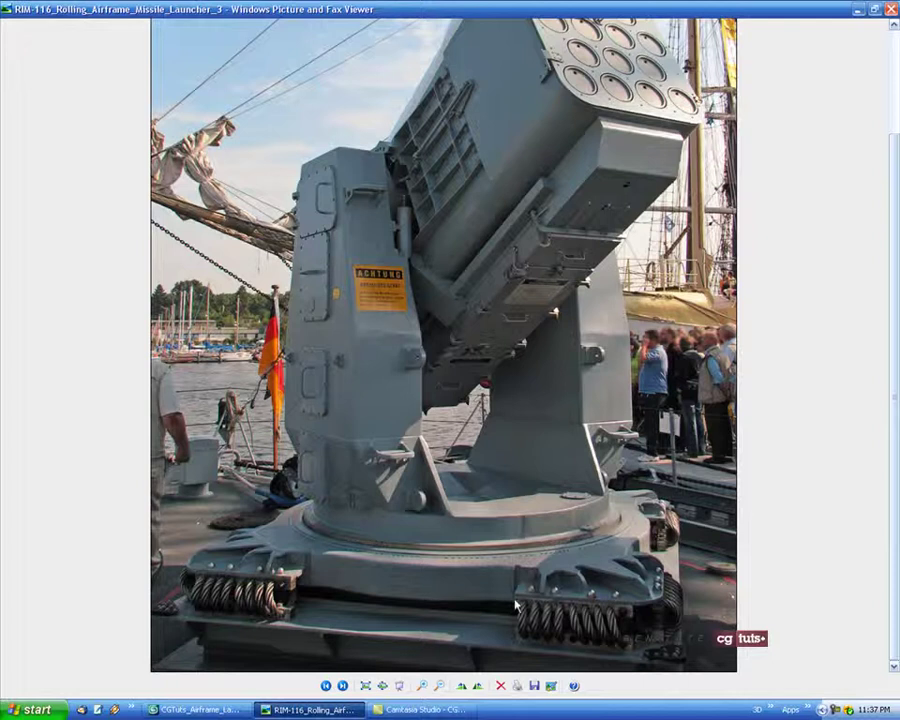
{"action": "left_click", "coordinate": [195, 709]}
{"action": "scroll", "coordinate": [67, 373], "scroll_direction": "up", "scroll_amount": 5}
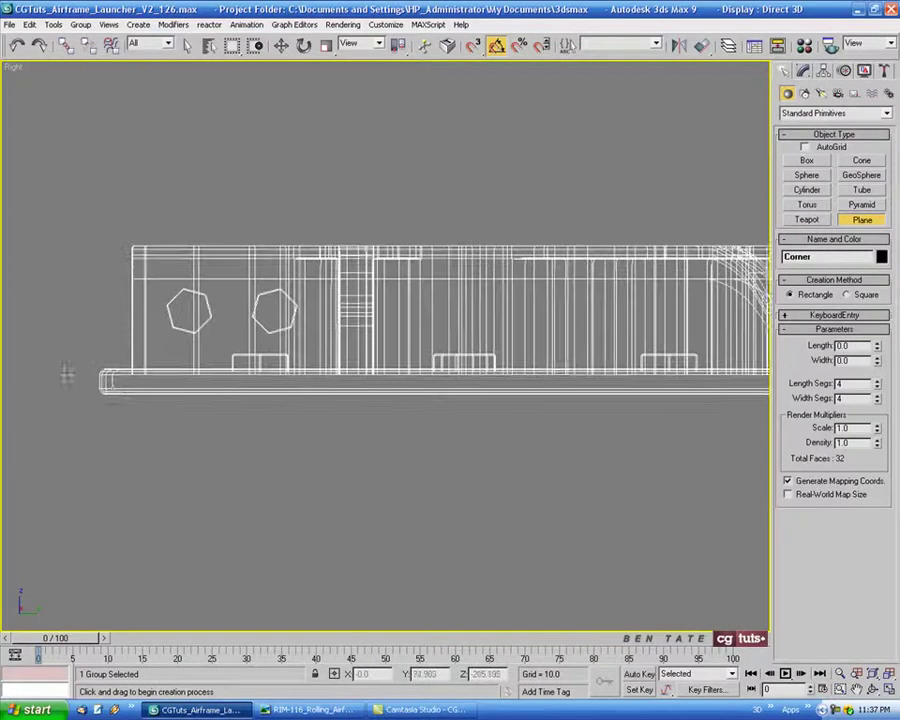
{"action": "middle_click_drag", "start_coordinate": [124, 404], "coordinate": [106, 393]}
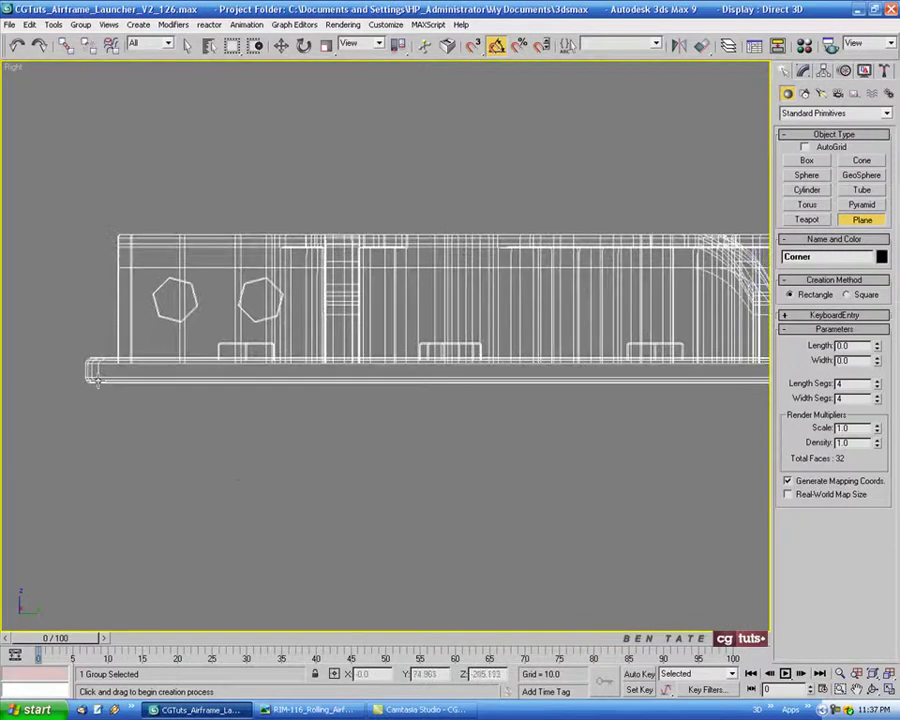
{"action": "left_click_drag", "start_coordinate": [95, 383], "coordinate": [236, 510]}
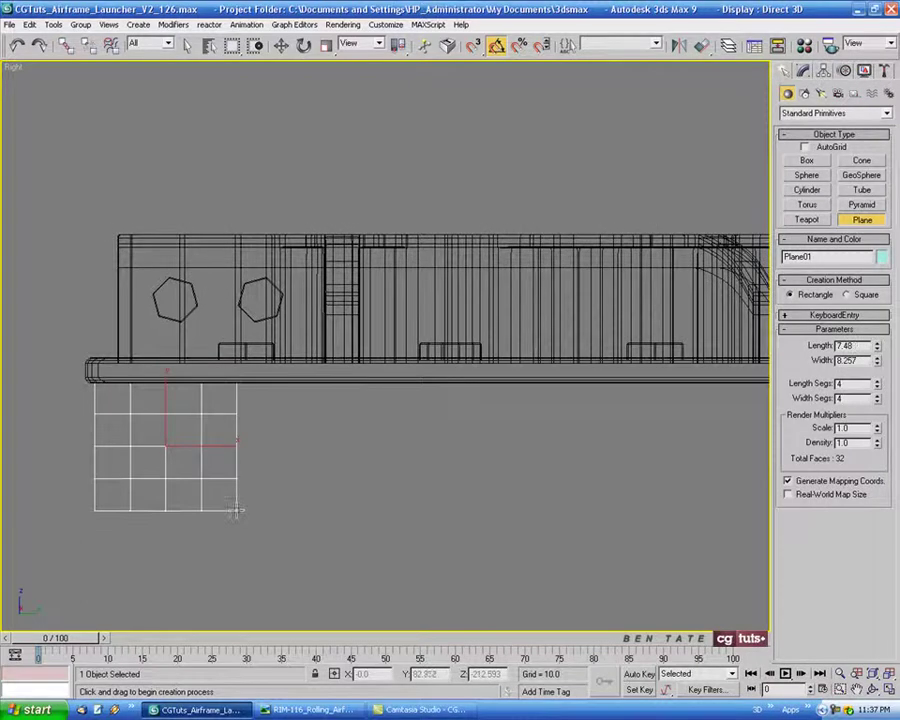
Set the plane's length and width to 7.
{"action": "scroll", "coordinate": [310, 487], "scroll_direction": "down", "scroll_amount": 7}
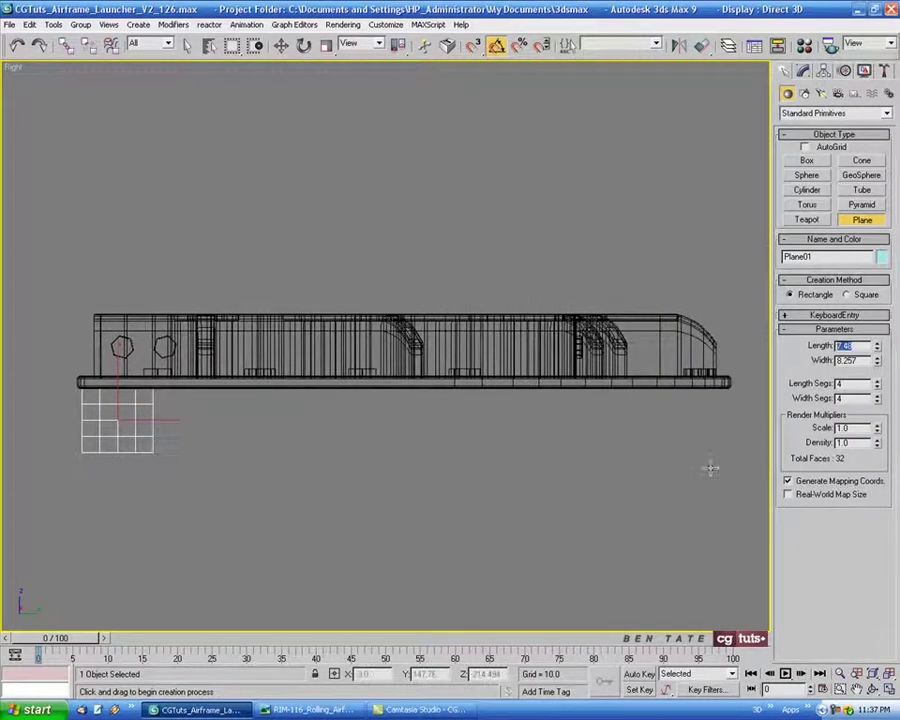
{"action": "type", "text": "7"}
{"action": "key", "text": "Tab"}
{"action": "type", "text": "7"}
{"action": "key", "text": "Return"}
{"action": "middle_click_drag", "start_coordinate": [275, 523], "coordinate": [263, 522]}
{"action": "key", "text": "alt+w"}
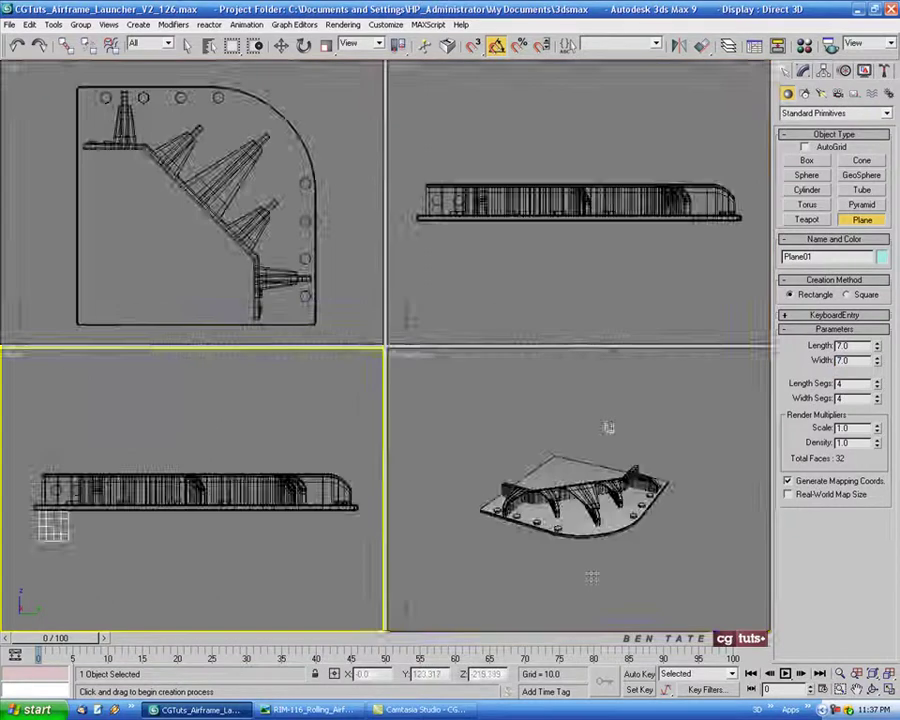
{"action": "key", "text": "alt+w"}
{"action": "key", "text": "alt+w"}
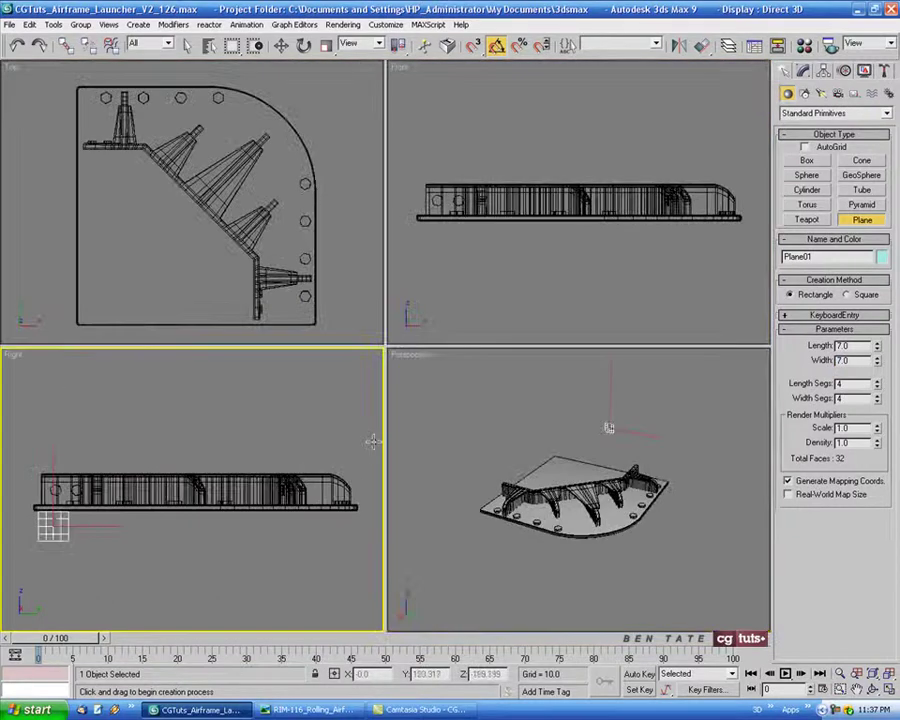
{"action": "key", "text": "alt+w"}
{"action": "scroll", "coordinate": [259, 440], "scroll_direction": "up", "scroll_amount": 2}
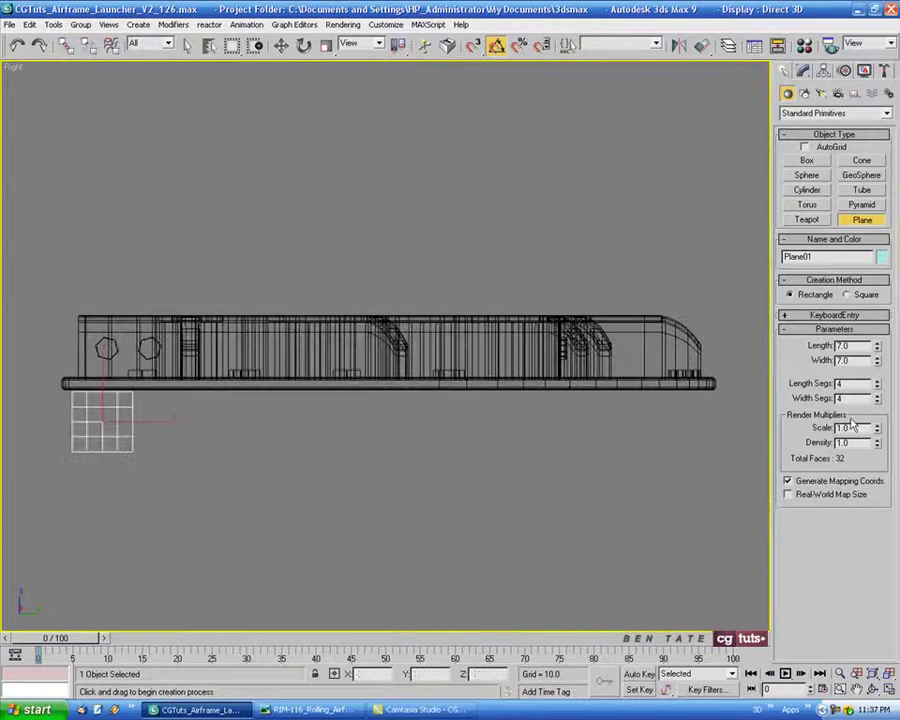
Reduce the plane's length and width segments to 1.
{"action": "left_click_drag", "start_coordinate": [877, 385], "coordinate": [880, 390]}
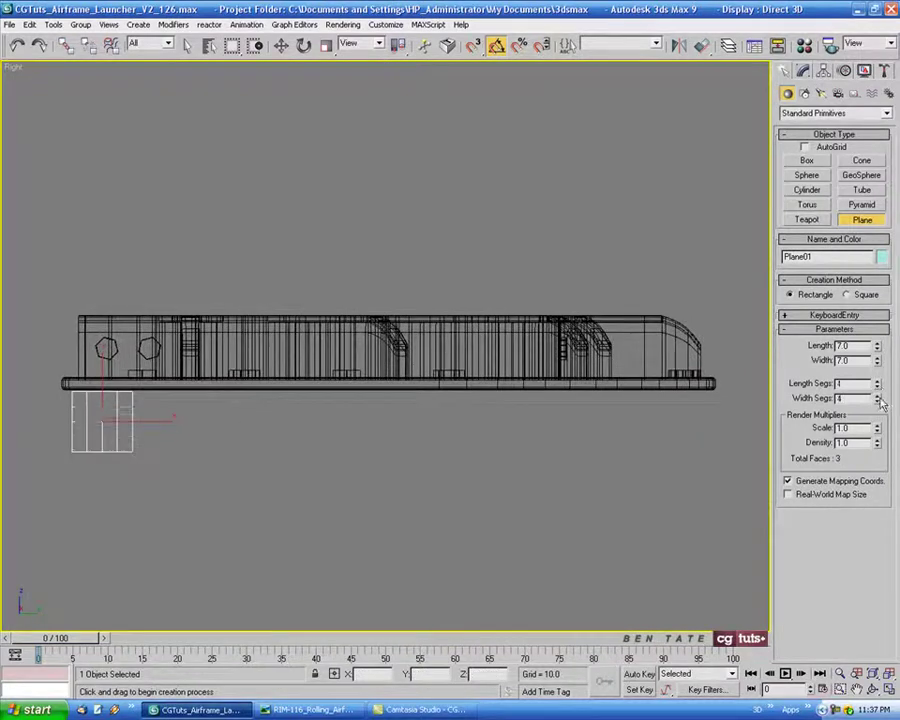
{"action": "right_click", "coordinate": [879, 400]}
{"action": "middle_click_drag", "start_coordinate": [382, 486], "coordinate": [400, 484]}
{"action": "middle_click_drag", "start_coordinate": [316, 482], "coordinate": [330, 469]}
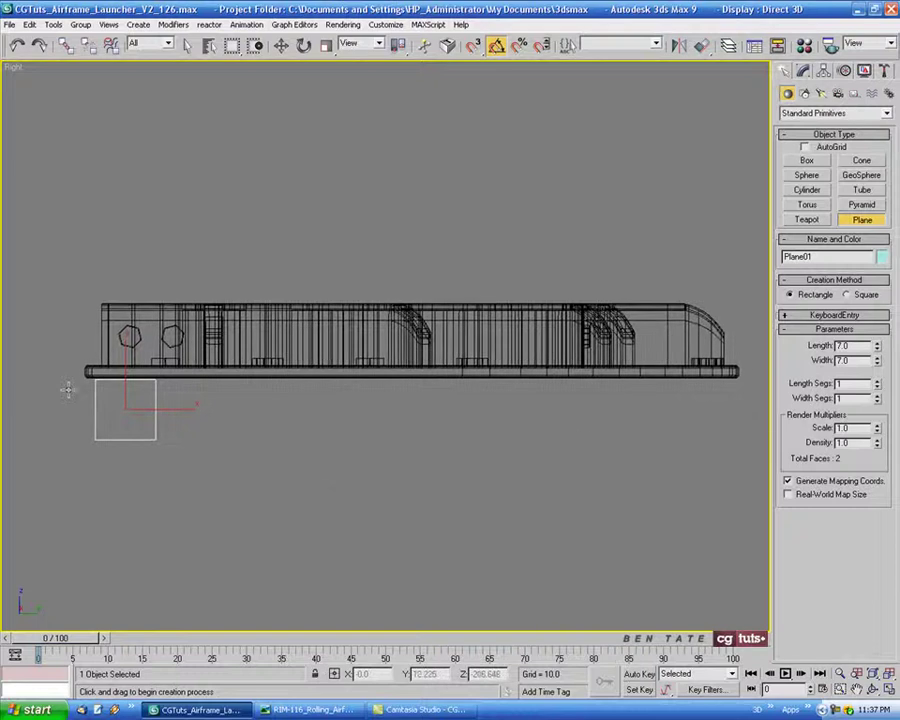
Finish creating the plane and convert it to an Editable Poly.
{"action": "scroll", "coordinate": [132, 403], "scroll_direction": "up", "scroll_amount": 5}
{"action": "middle_click_drag", "start_coordinate": [132, 403], "coordinate": [191, 377]}
{"action": "scroll", "coordinate": [174, 401], "scroll_direction": "up", "scroll_amount": 5}
{"action": "right_click", "coordinate": [222, 400]}
{"action": "right_click", "coordinate": [236, 417]}
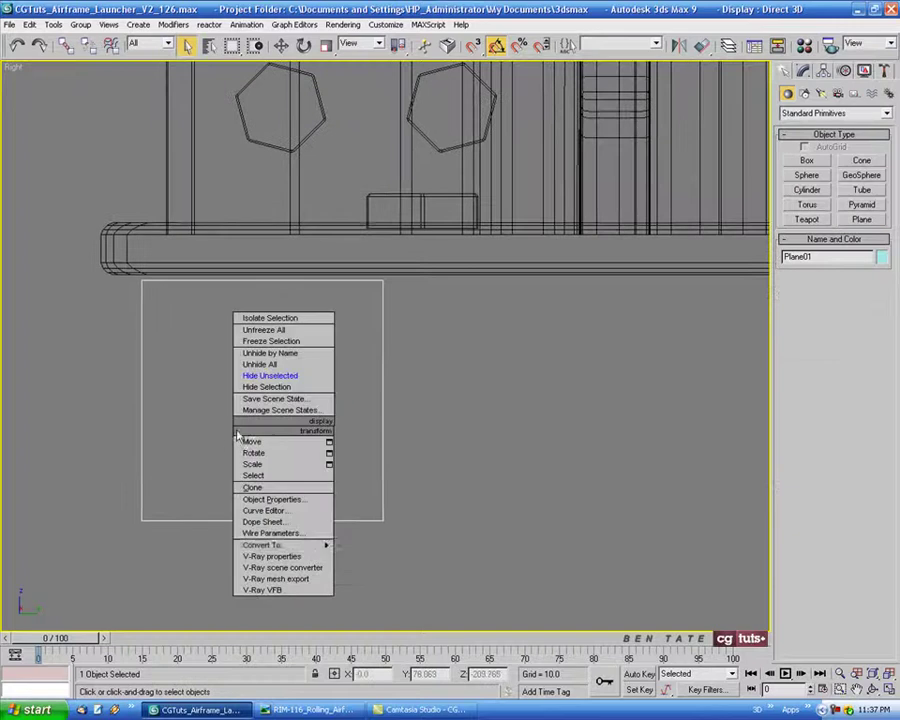
{"action": "mouse_move", "coordinate": [281, 543]}
{"action": "left_click", "coordinate": [382, 555]}
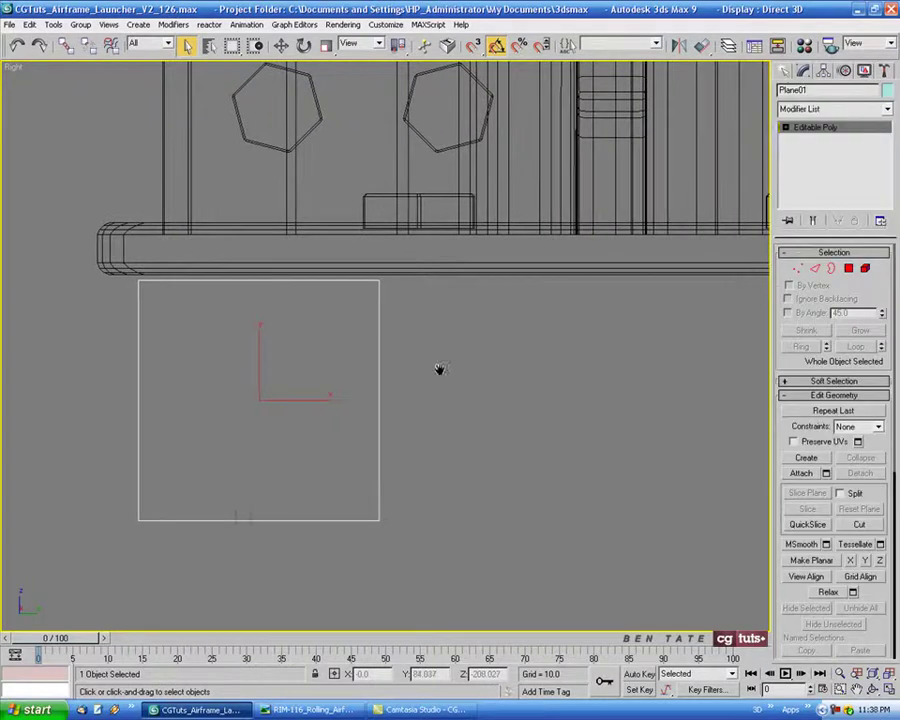
Select the plane's upper and lower edges and connect them with 2 segments.
{"action": "left_click", "coordinate": [815, 268]}
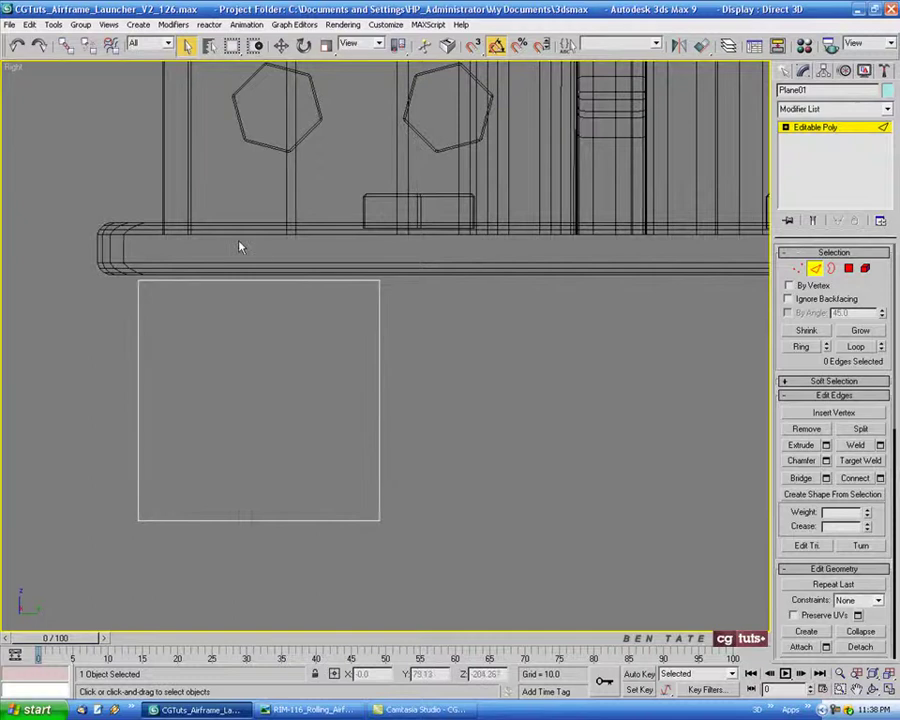
{"action": "left_click_drag", "start_coordinate": [224, 245], "coordinate": [324, 600]}
{"action": "middle_click_drag", "start_coordinate": [448, 434], "coordinate": [428, 436]}
{"action": "left_click", "coordinate": [880, 478]}
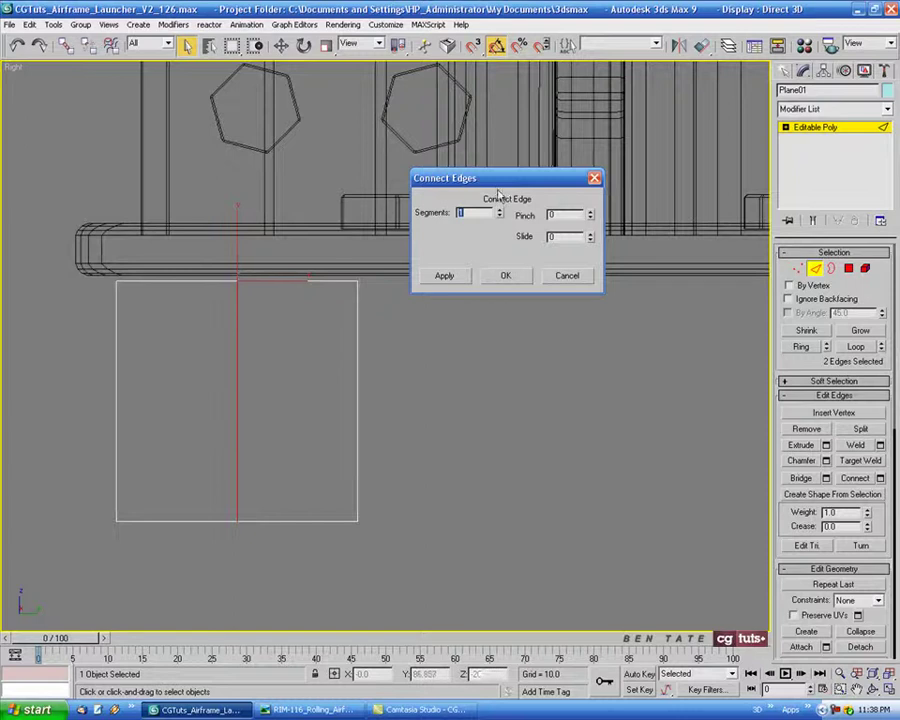
{"action": "left_click_drag", "start_coordinate": [506, 176], "coordinate": [516, 261]}
{"action": "left_click", "coordinate": [512, 293]}
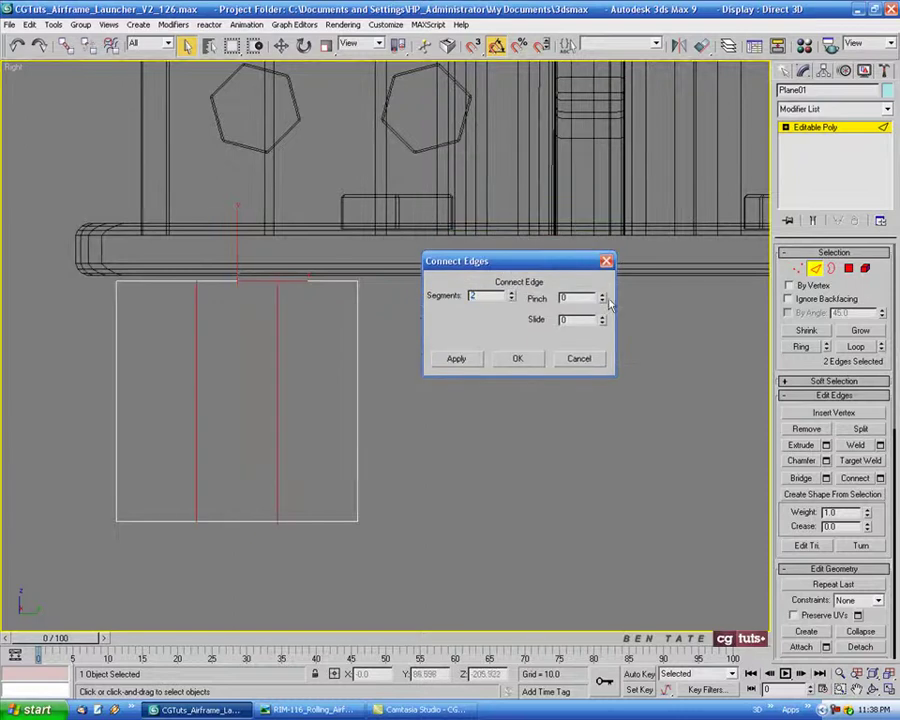
Pinch the connection to 92, and connect all the vertical edges with the same settings.
{"action": "left_click_drag", "start_coordinate": [602, 297], "coordinate": [588, 167]}
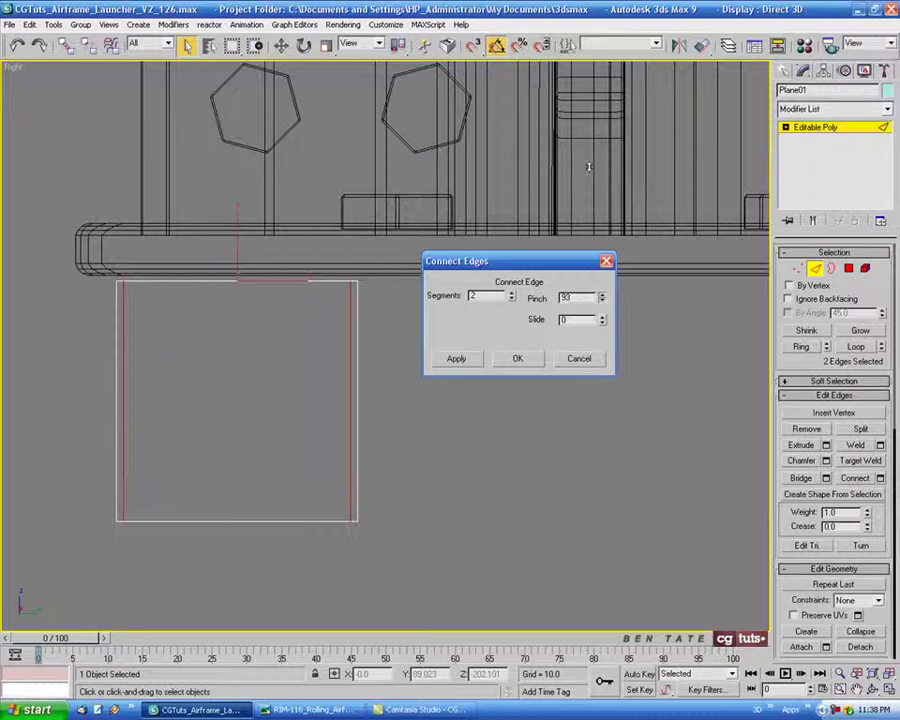
{"action": "left_click", "coordinate": [602, 301]}
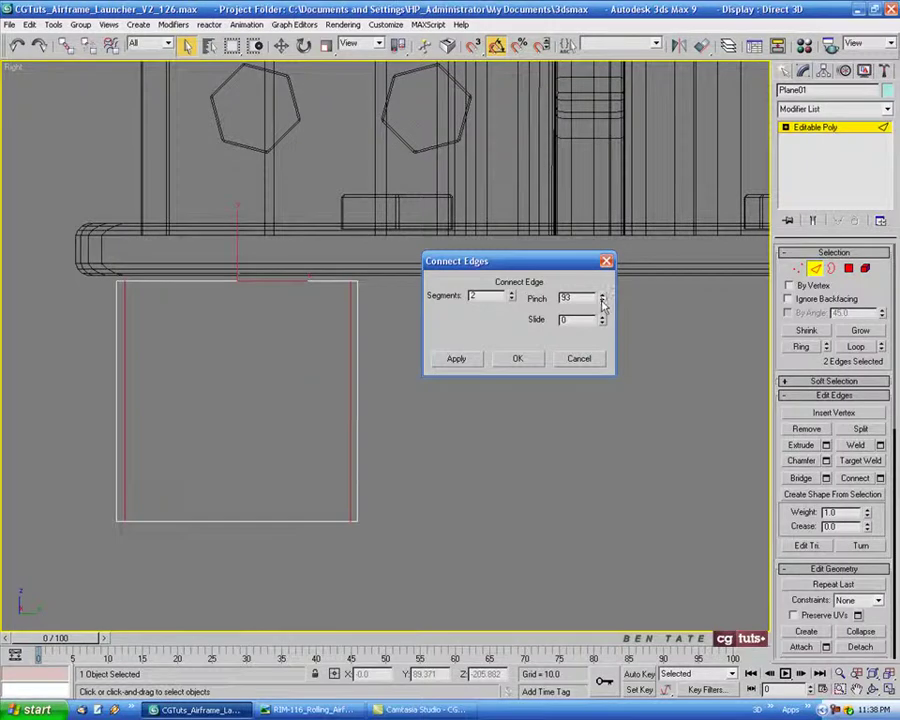
{"action": "left_click", "coordinate": [602, 301]}
{"action": "left_click", "coordinate": [602, 296]}
{"action": "left_click", "coordinate": [602, 296]}
{"action": "left_click", "coordinate": [603, 302]}
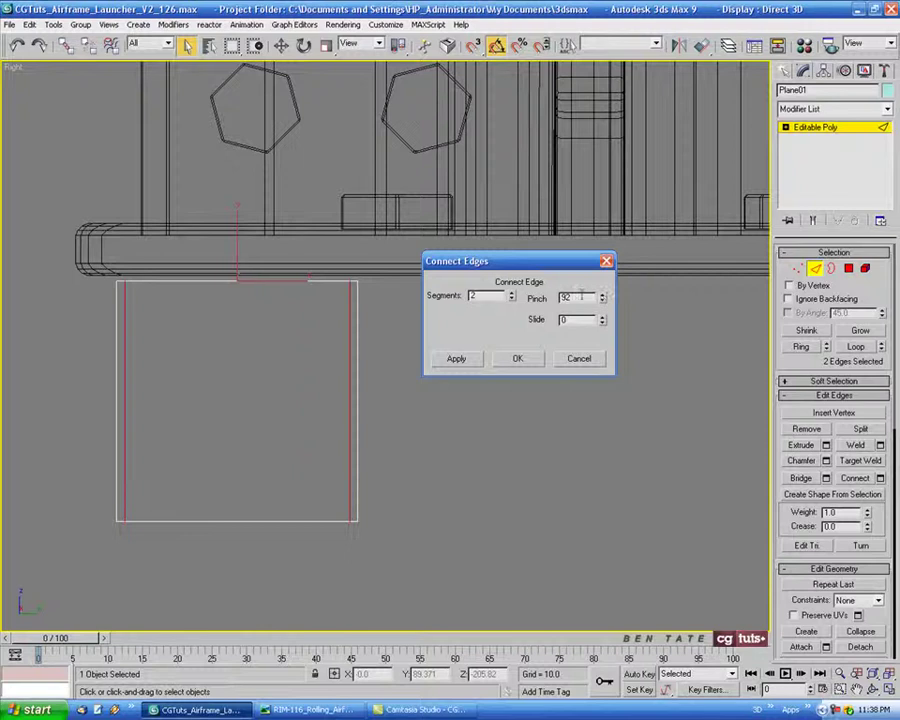
{"action": "left_click", "coordinate": [518, 359]}
{"action": "left_click_drag", "start_coordinate": [69, 366], "coordinate": [410, 421]}
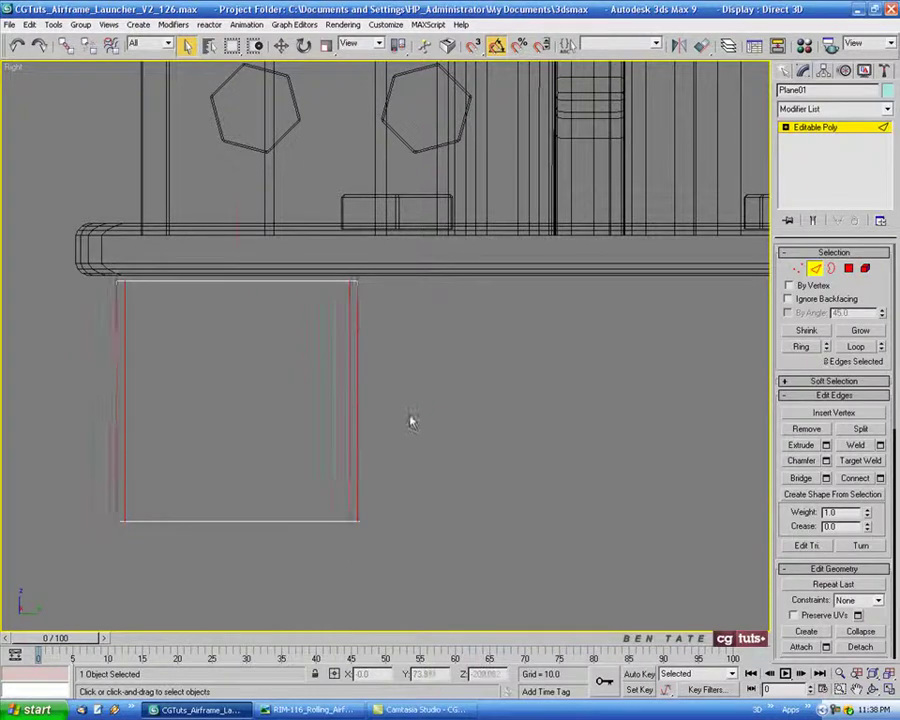
{"action": "left_click", "coordinate": [862, 479]}
Connect the plane's edges through the middle in both directions, using 1 segment and a pinch of 0.
{"action": "middle_click_drag", "start_coordinate": [448, 396], "coordinate": [526, 384]}
{"action": "left_click_drag", "start_coordinate": [155, 357], "coordinate": [525, 410]}
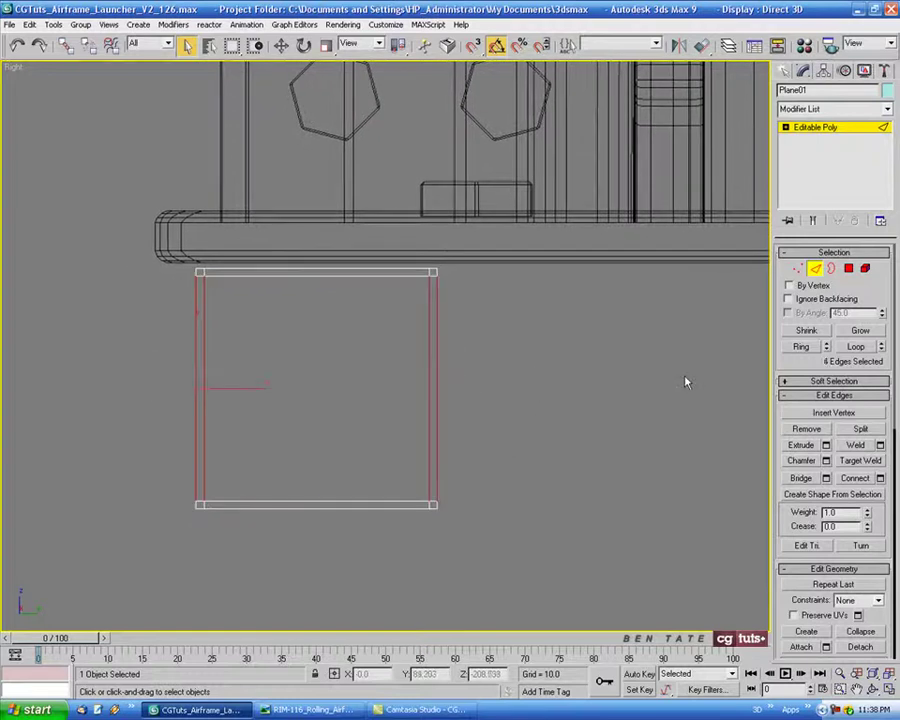
{"action": "left_click", "coordinate": [880, 478]}
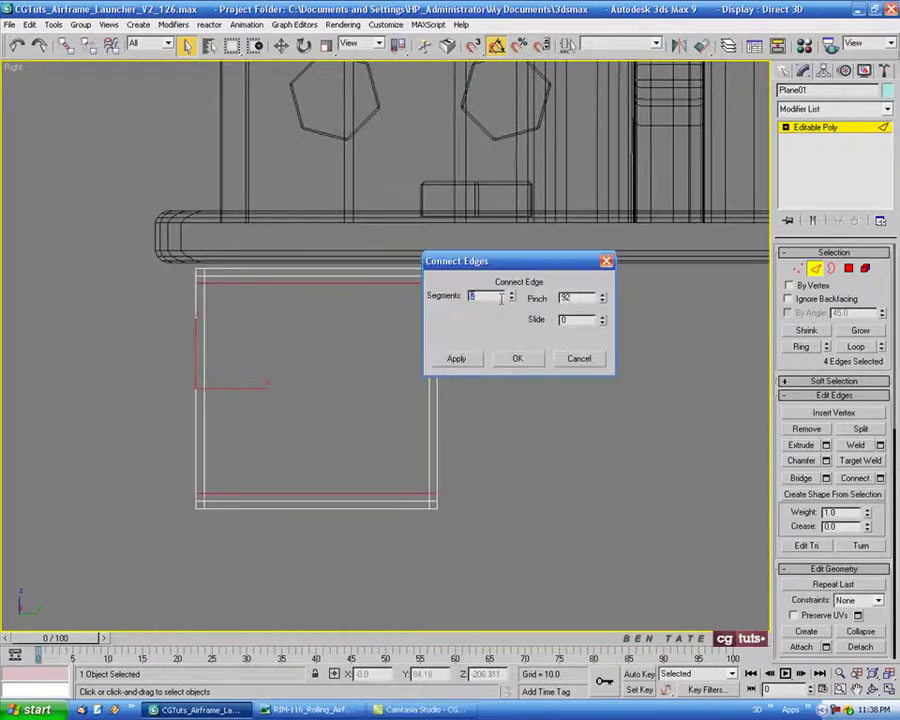
{"action": "right_click", "coordinate": [603, 298]}
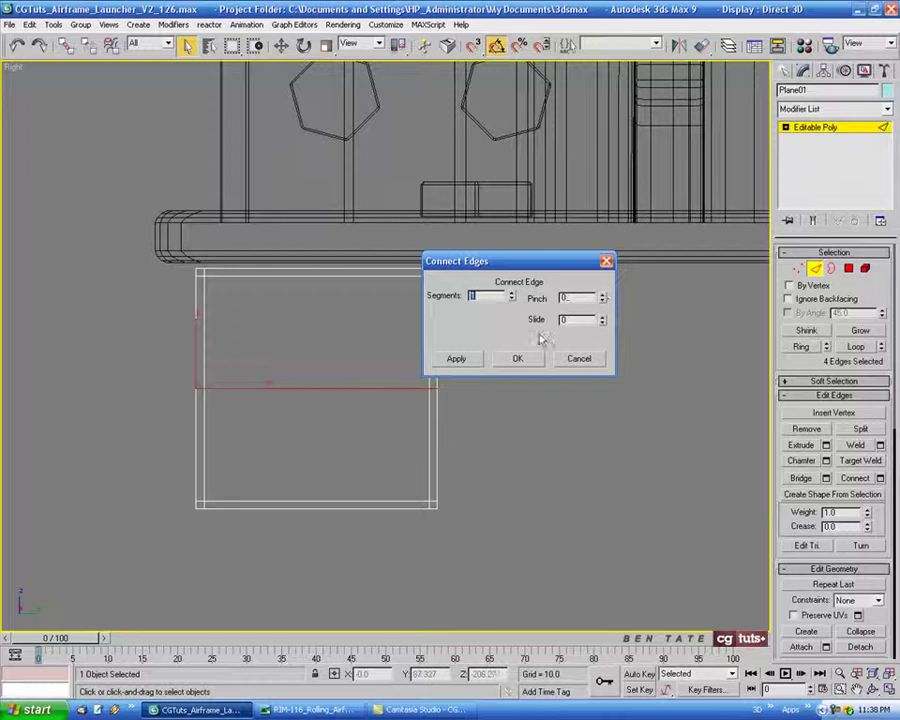
{"action": "left_click", "coordinate": [518, 359]}
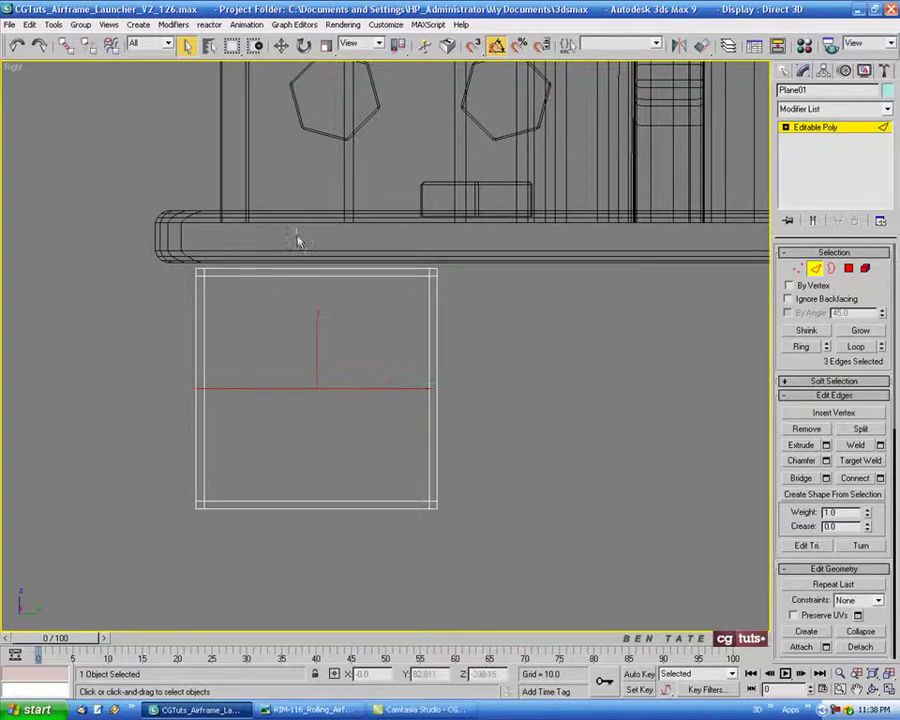
{"action": "left_click", "coordinate": [860, 482]}
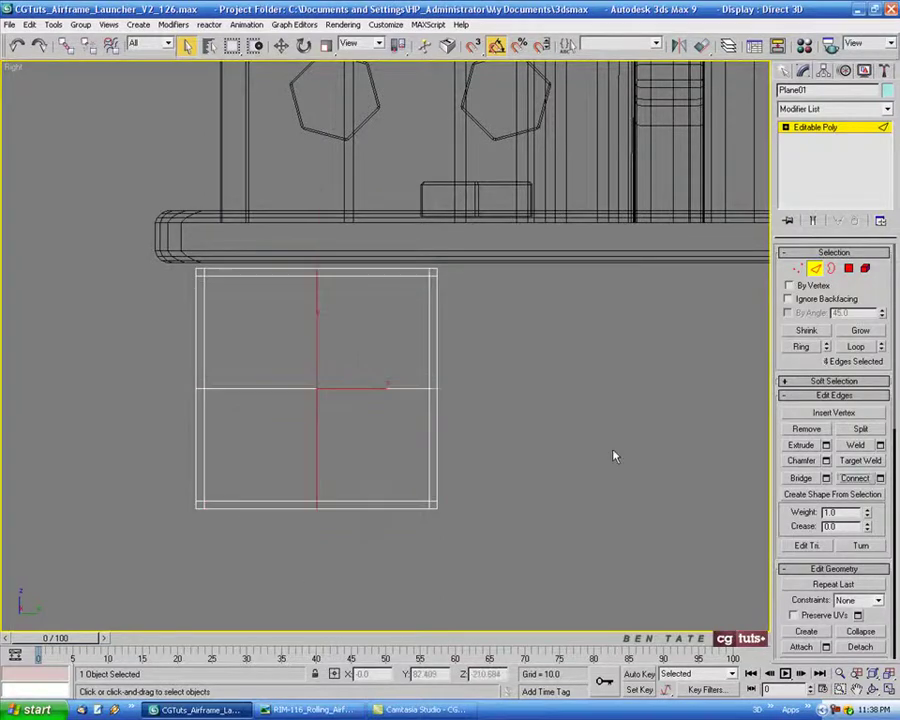
Draw a circle spline with a radius of about 2.8 from the centre of the subdivided plane.
{"action": "middle_click_drag", "start_coordinate": [577, 390], "coordinate": [613, 328]}
{"action": "scroll", "coordinate": [427, 271], "scroll_direction": "up", "scroll_amount": 4}
{"action": "middle_click_drag", "start_coordinate": [425, 272], "coordinate": [488, 227]}
{"action": "left_click", "coordinate": [820, 271]}
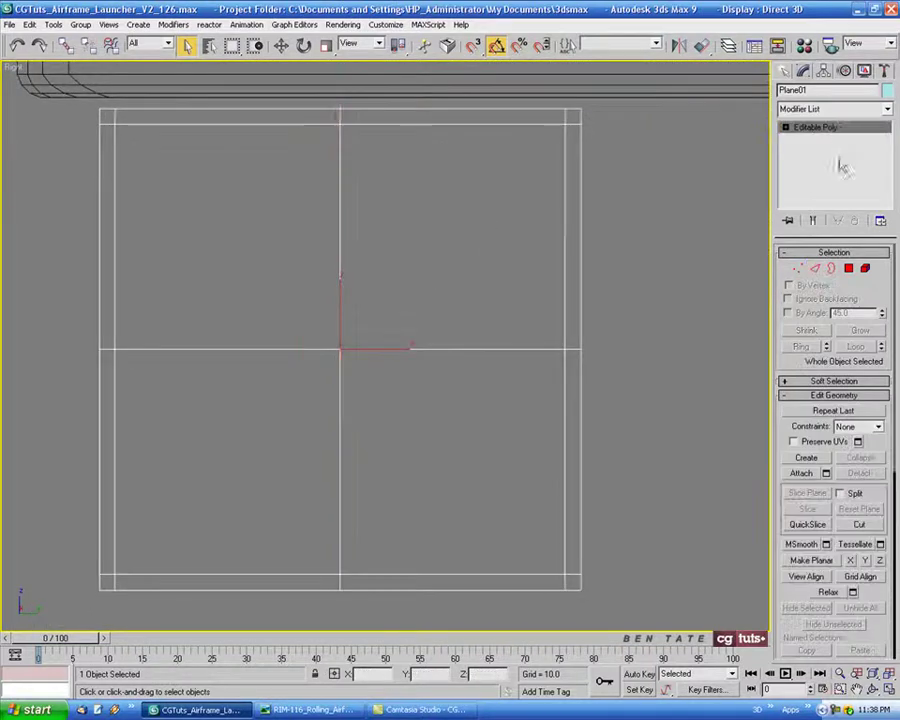
{"action": "left_click", "coordinate": [784, 70]}
{"action": "left_click", "coordinate": [805, 94]}
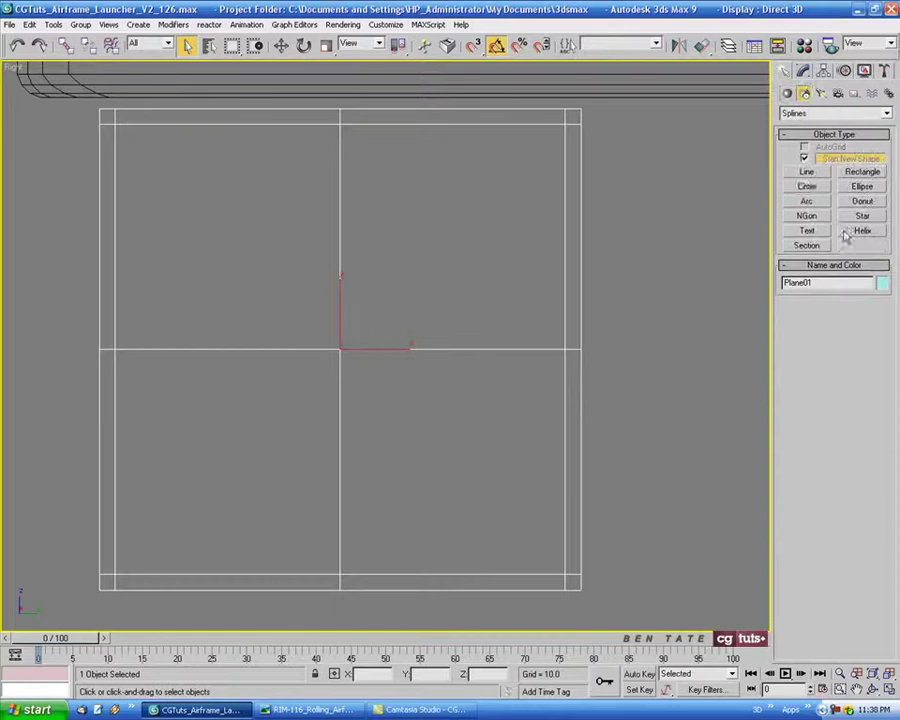
{"action": "left_click", "coordinate": [808, 187]}
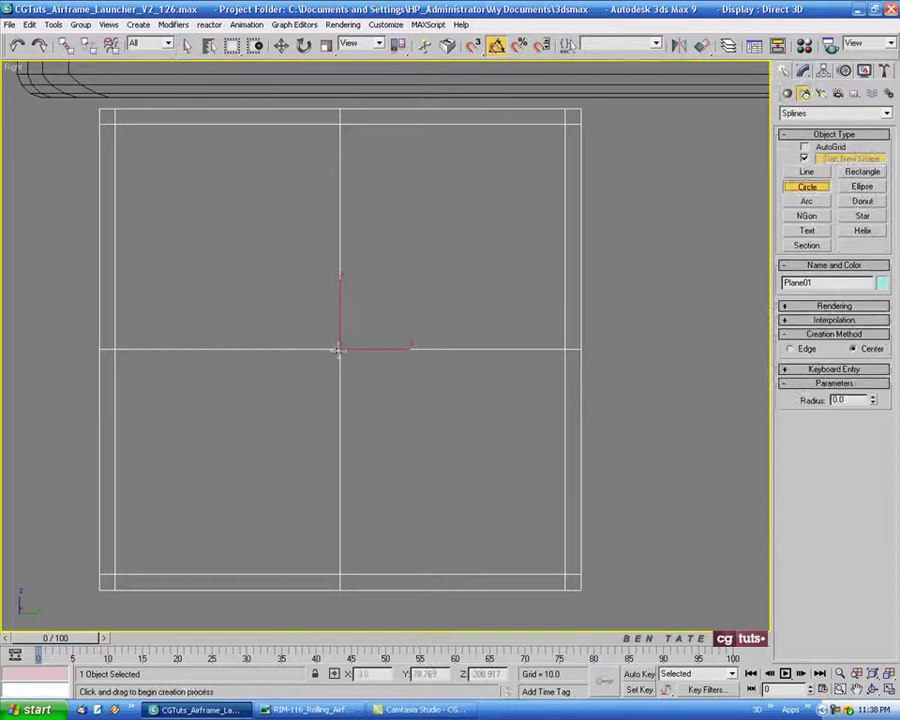
{"action": "left_click_drag", "start_coordinate": [339, 349], "coordinate": [336, 543]}
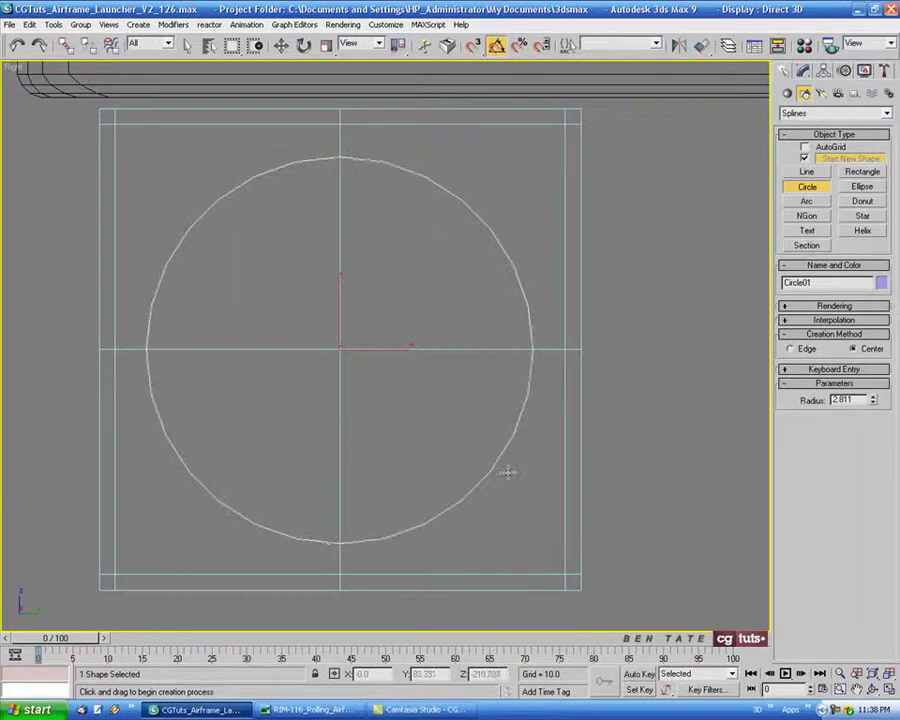
Set the circle's radius to 2.2 and check its centring on the plane's crossing edges.
{"action": "scroll", "coordinate": [507, 473], "scroll_direction": "down", "scroll_amount": 5}
{"action": "middle_click_drag", "start_coordinate": [530, 414], "coordinate": [376, 425]}
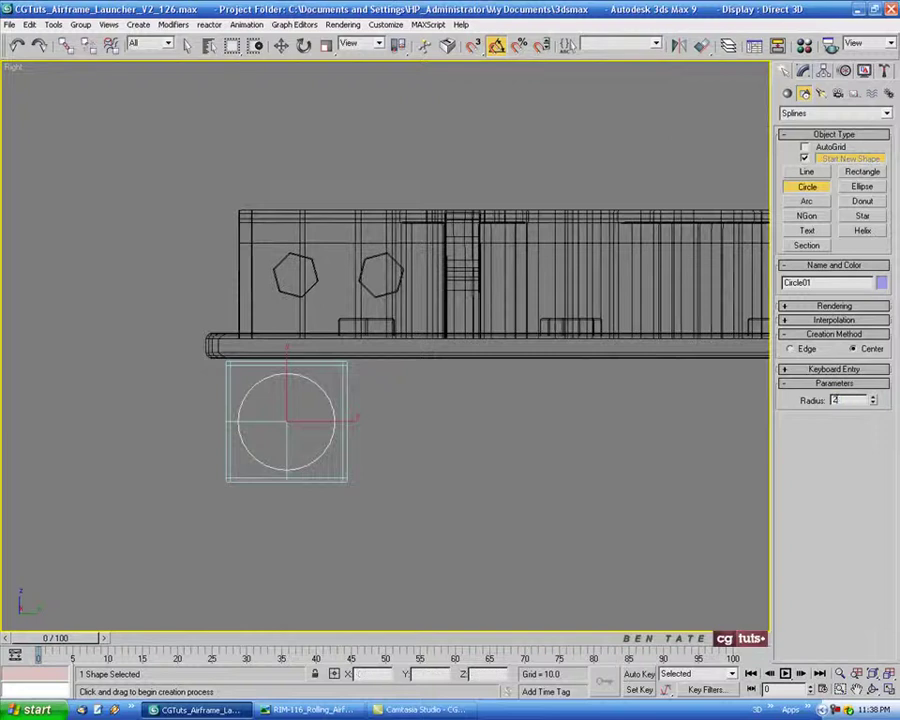
{"action": "type", "text": "2"}
{"action": "key", "text": "Return"}
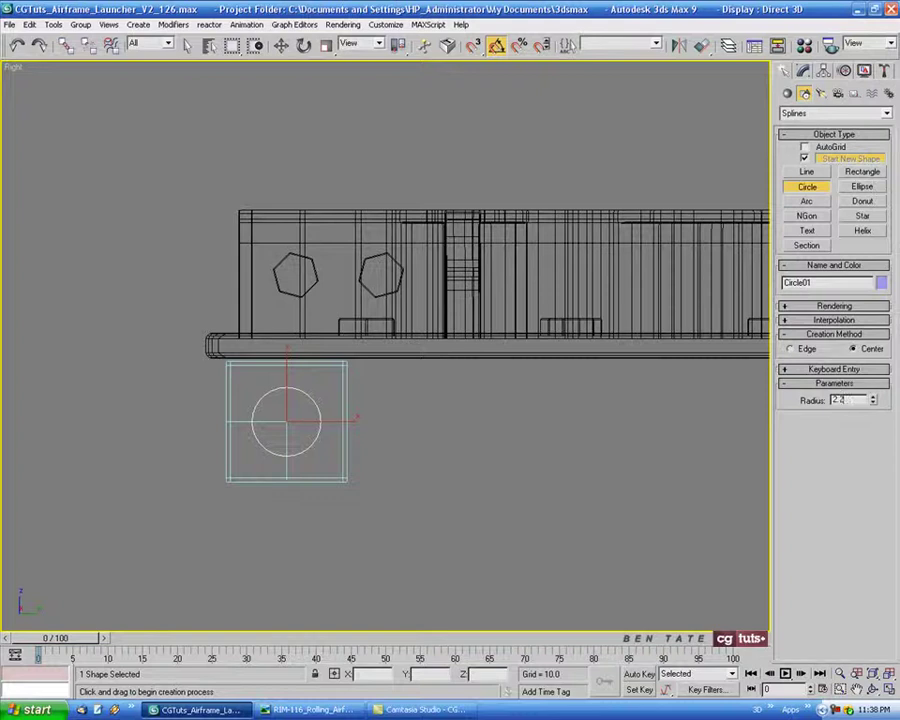
{"action": "scroll", "coordinate": [268, 455], "scroll_direction": "up", "scroll_amount": 3}
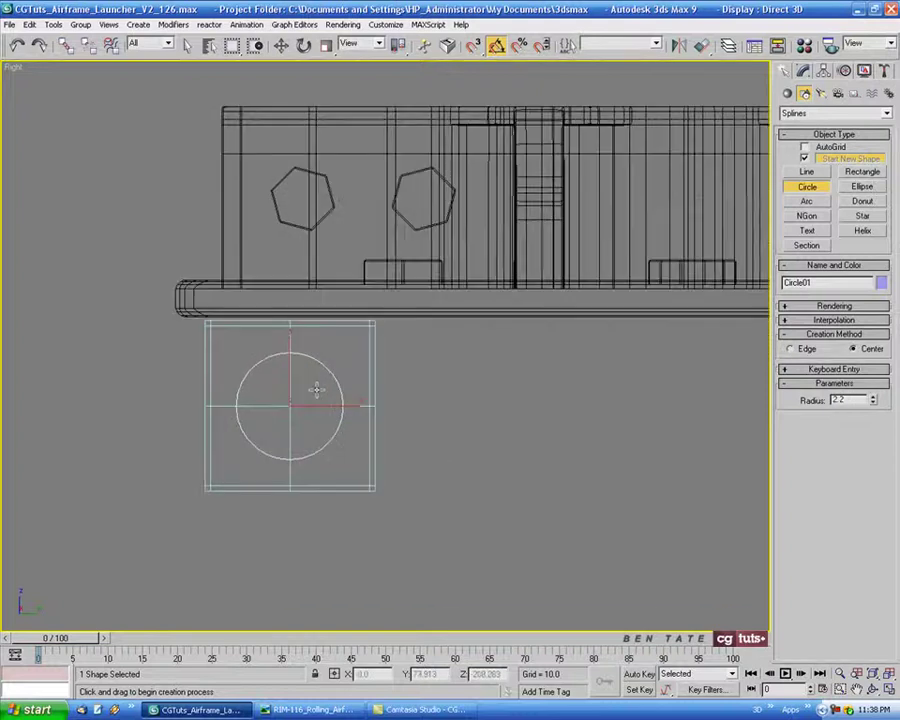
{"action": "middle_click_drag", "start_coordinate": [316, 389], "coordinate": [362, 318]}
{"action": "scroll", "coordinate": [336, 346], "scroll_direction": "up", "scroll_amount": 8}
{"action": "scroll", "coordinate": [362, 318], "scroll_direction": "up", "scroll_amount": 2}
{"action": "middle_click_drag", "start_coordinate": [362, 318], "coordinate": [363, 243]}
{"action": "left_click", "coordinate": [281, 47]}
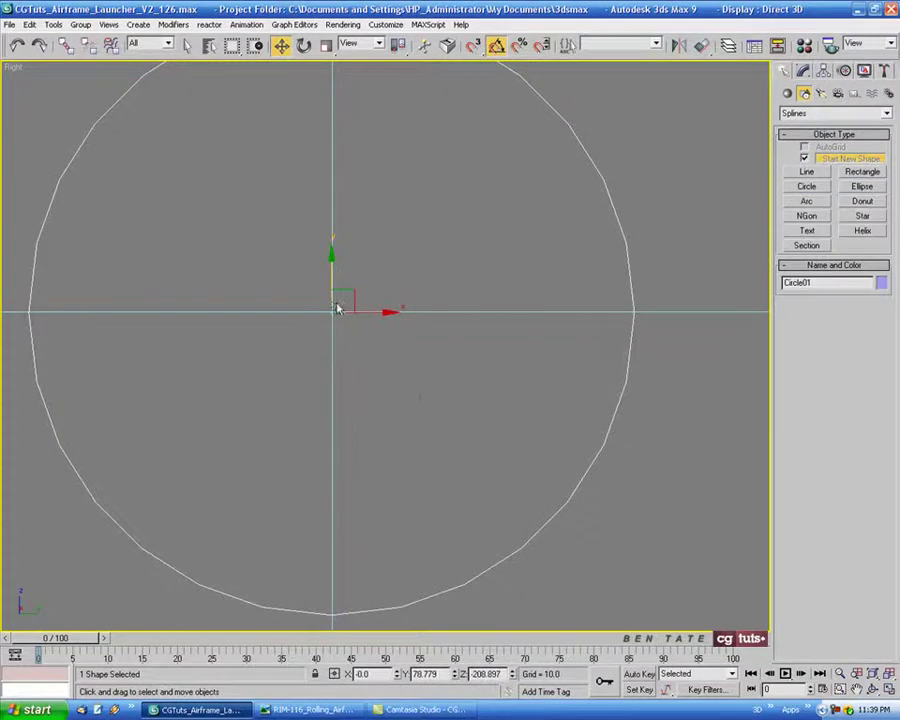
{"action": "scroll", "coordinate": [427, 402], "scroll_direction": "down", "scroll_amount": 6}
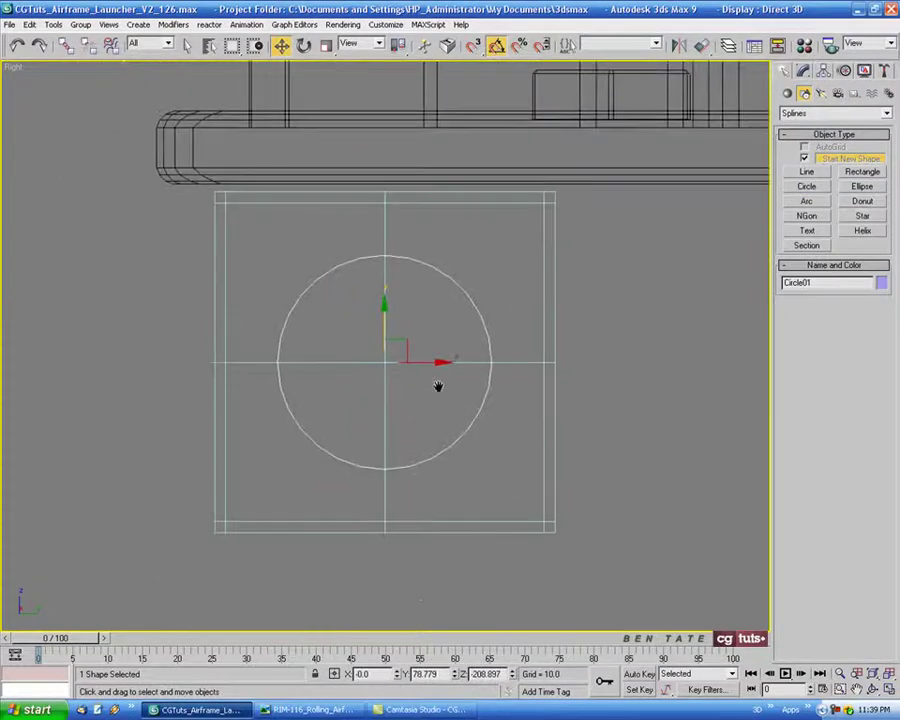
Reduce the circle's interpolation steps to 1 and change its object color to black.
{"action": "left_click", "coordinate": [803, 70]}
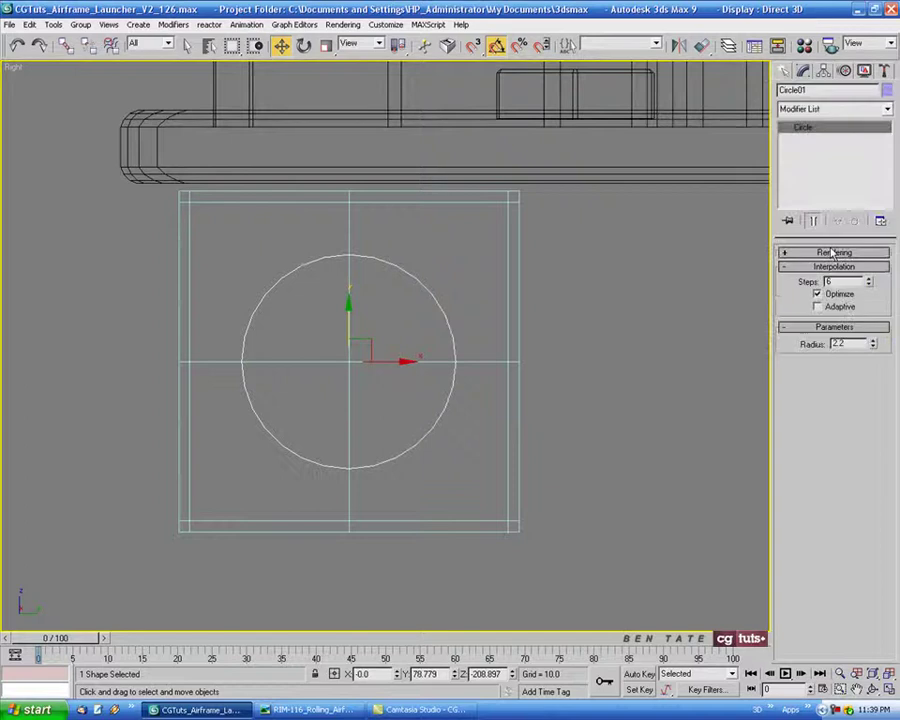
{"action": "left_click_drag", "start_coordinate": [870, 290], "coordinate": [870, 281]}
{"action": "middle_click_drag", "start_coordinate": [598, 340], "coordinate": [548, 340]}
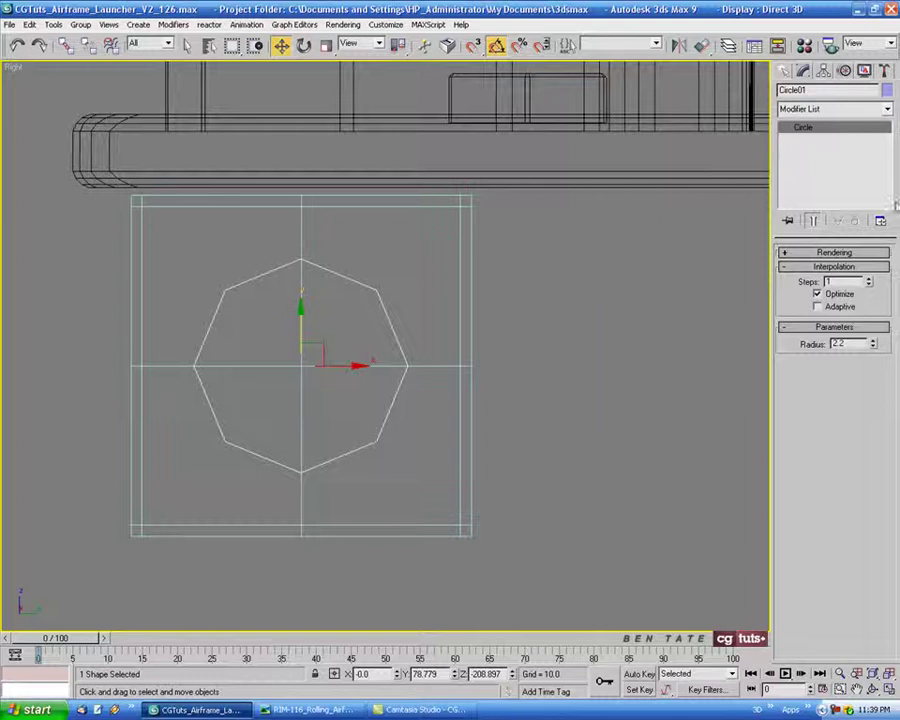
{"action": "left_click", "coordinate": [887, 90]}
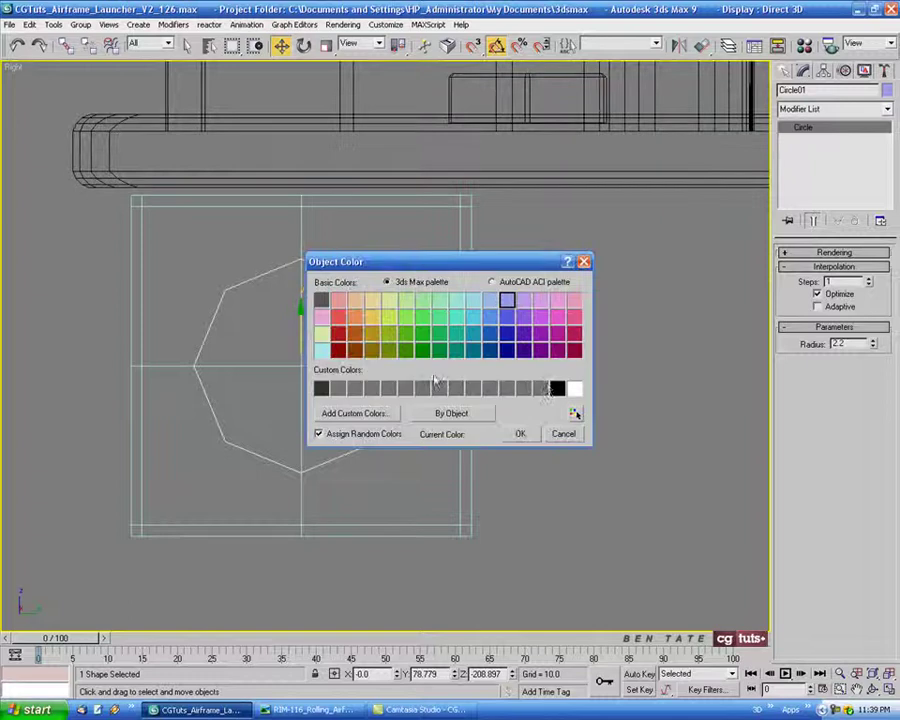
{"action": "left_click", "coordinate": [555, 388]}
{"action": "left_click", "coordinate": [520, 433]}
{"action": "middle_click_drag", "start_coordinate": [436, 372], "coordinate": [444, 377]}
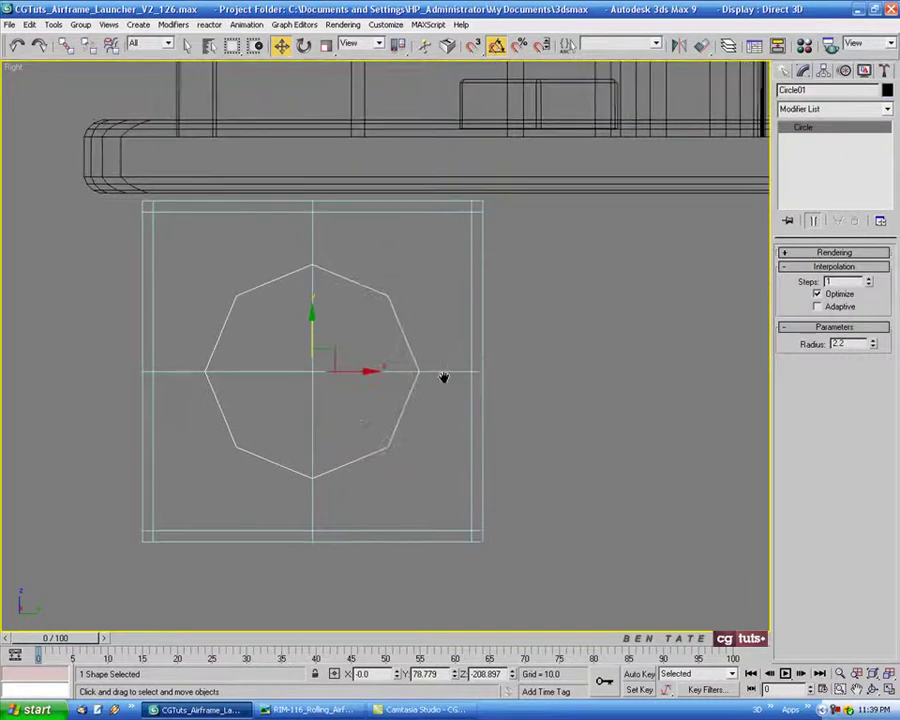
Start the Cut tool on the plane and turn on 3D snapping with the Vertex option.
{"action": "left_click", "coordinate": [447, 371]}
{"action": "middle_click_drag", "start_coordinate": [555, 404], "coordinate": [573, 414]}
{"action": "left_click", "coordinate": [860, 525]}
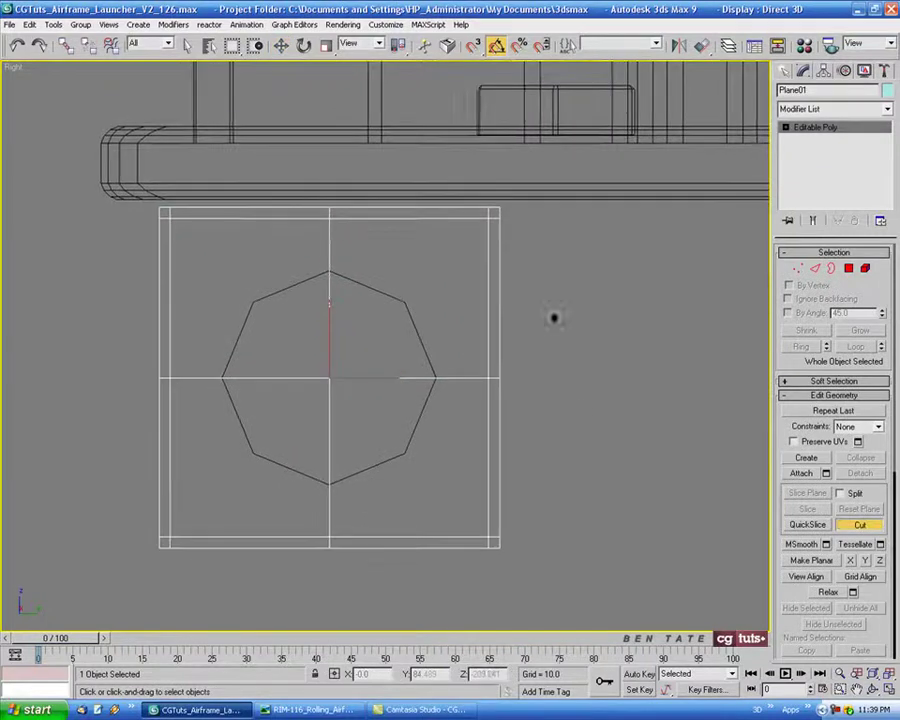
{"action": "right_click", "coordinate": [473, 48]}
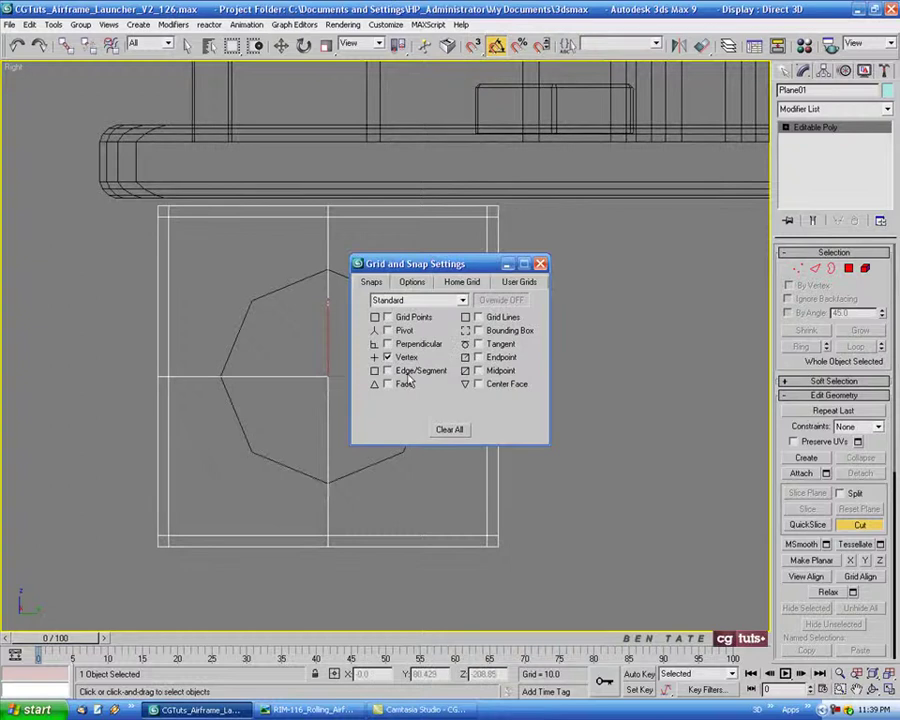
{"action": "left_click", "coordinate": [540, 264]}
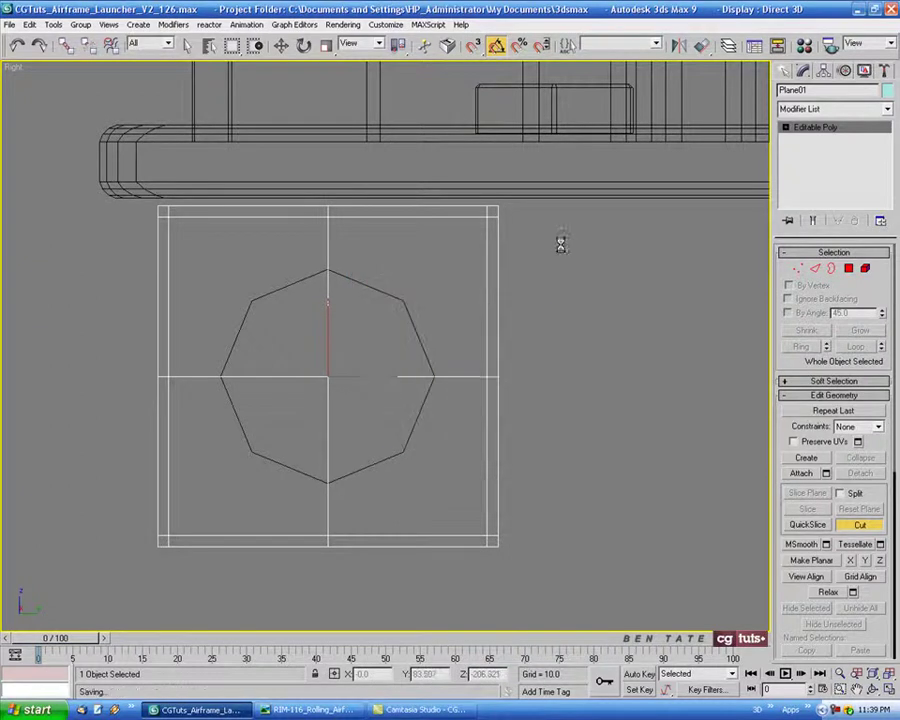
{"action": "left_click", "coordinate": [473, 45]}
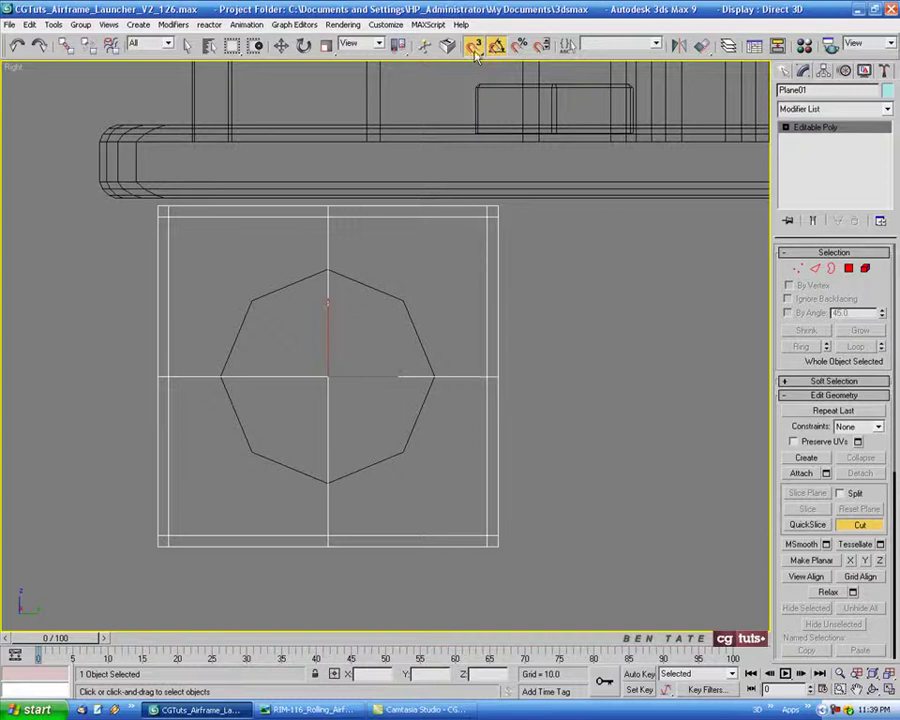
Cut the circle's eight-sided outline into the plane, snapping to each circle vertex, and turn off 3D snapping.
{"action": "middle_click_drag", "start_coordinate": [368, 284], "coordinate": [380, 276]}
{"action": "left_click", "coordinate": [340, 260]}
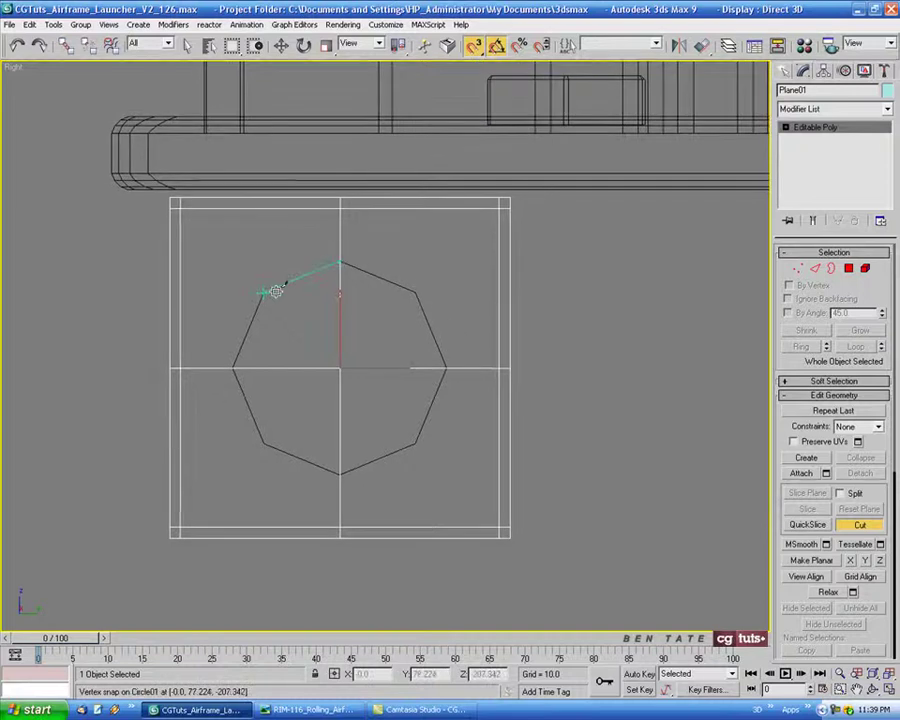
{"action": "left_click", "coordinate": [262, 292]}
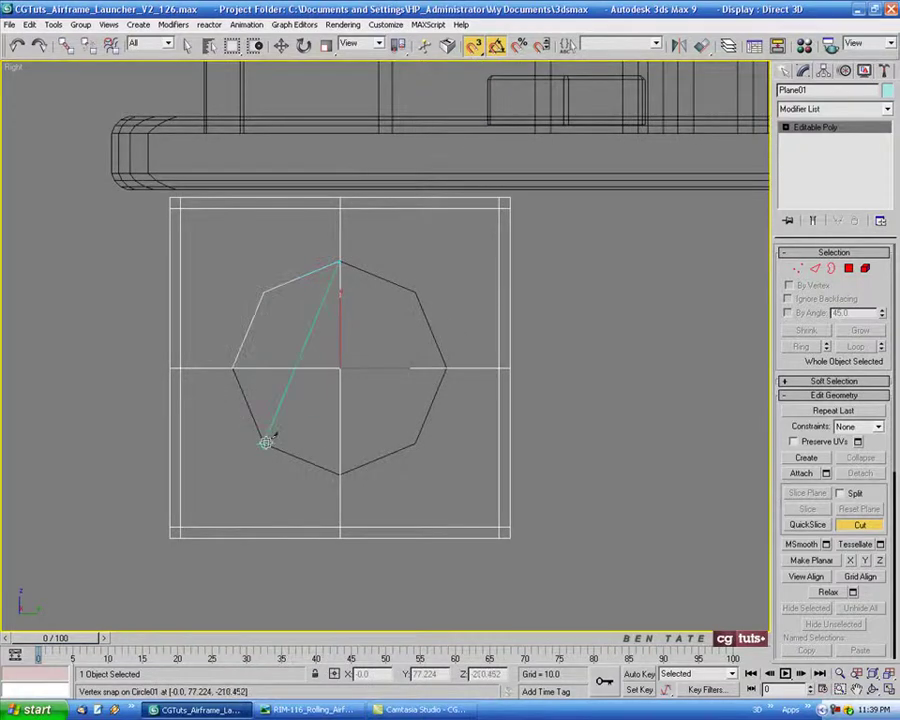
{"action": "left_click", "coordinate": [341, 470]}
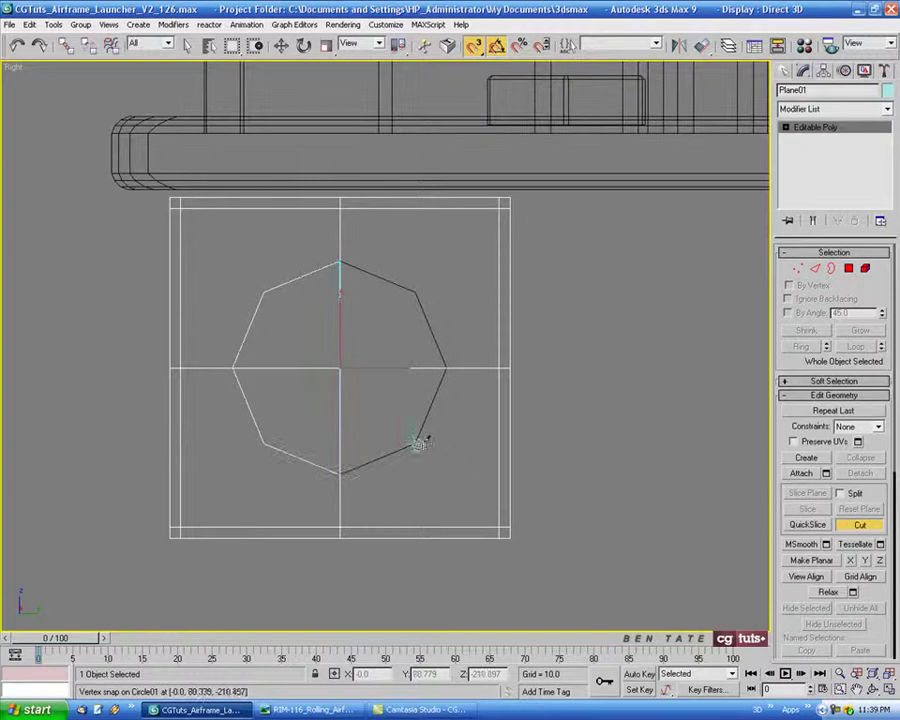
{"action": "left_click", "coordinate": [418, 442]}
{"action": "left_click", "coordinate": [446, 366]}
{"action": "left_click", "coordinate": [414, 291]}
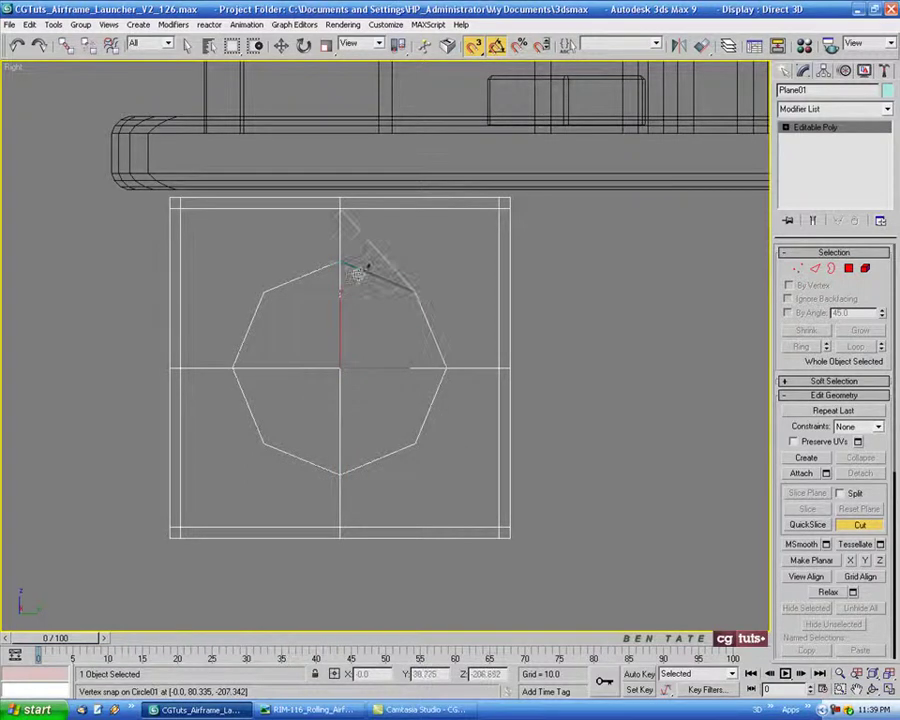
{"action": "left_click", "coordinate": [340, 260]}
{"action": "right_click", "coordinate": [340, 260]}
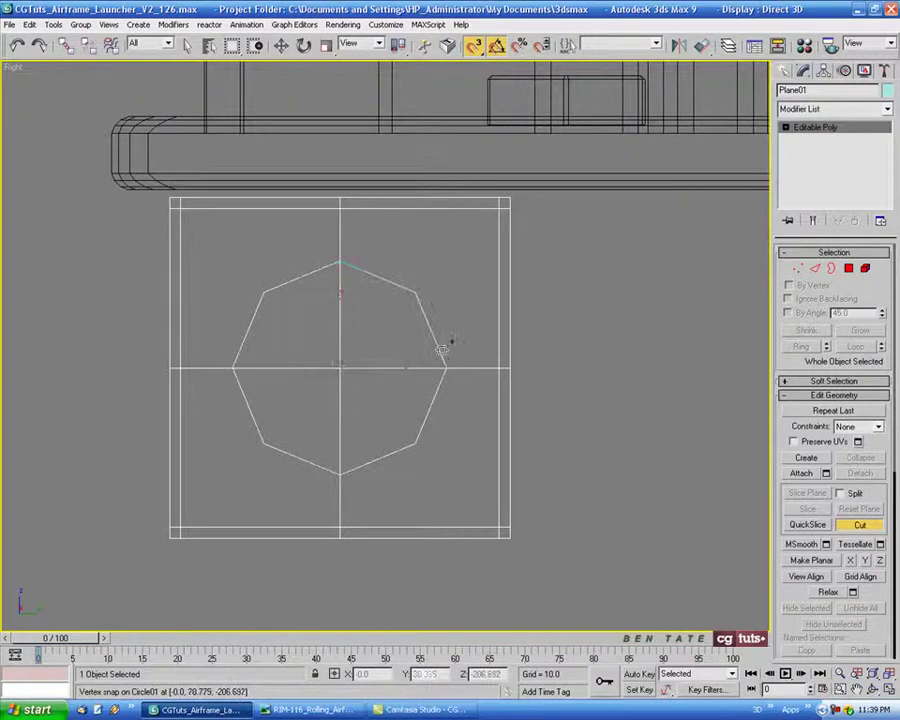
{"action": "middle_click_drag", "start_coordinate": [482, 366], "coordinate": [474, 363]}
{"action": "left_click", "coordinate": [861, 528]}
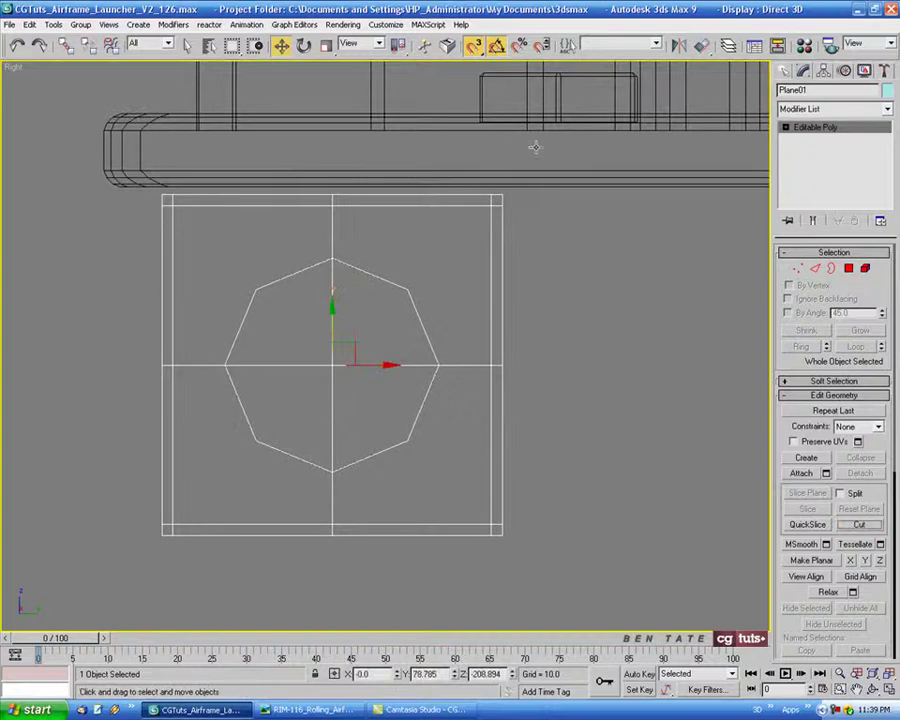
{"action": "left_click", "coordinate": [475, 49]}
{"action": "middle_click_drag", "start_coordinate": [448, 286], "coordinate": [460, 290]}
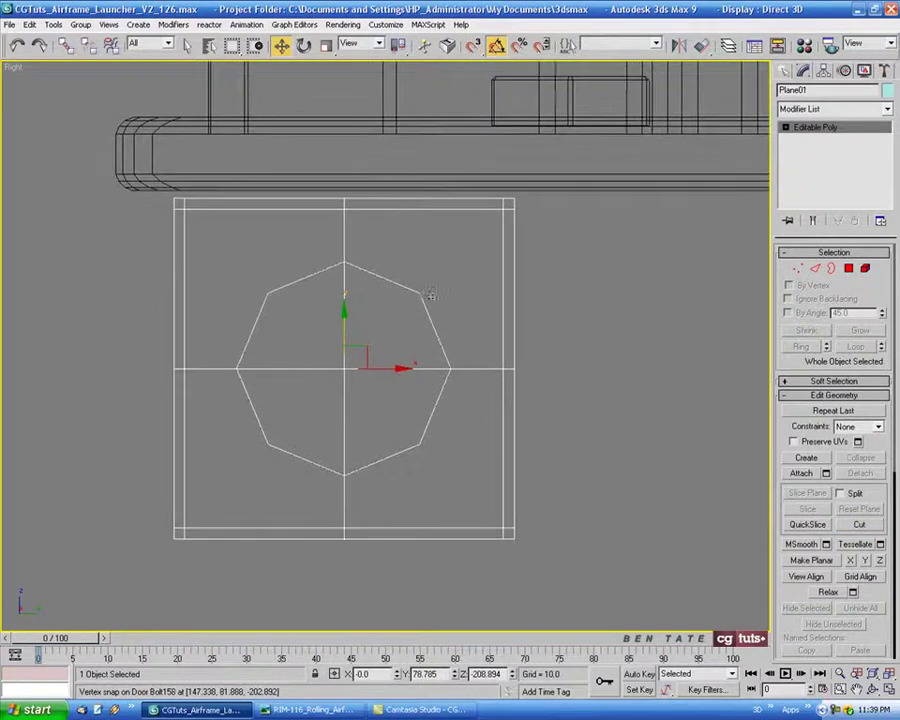
Select the plane's four polygons inside the octagonal cut.
{"action": "left_click", "coordinate": [424, 298]}
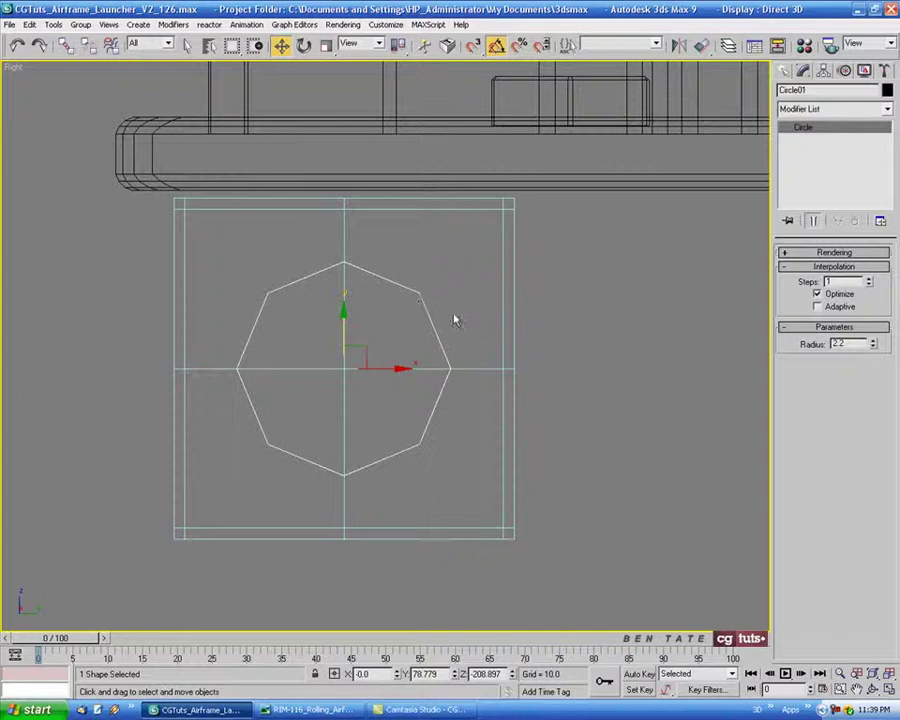
{"action": "left_click", "coordinate": [474, 328]}
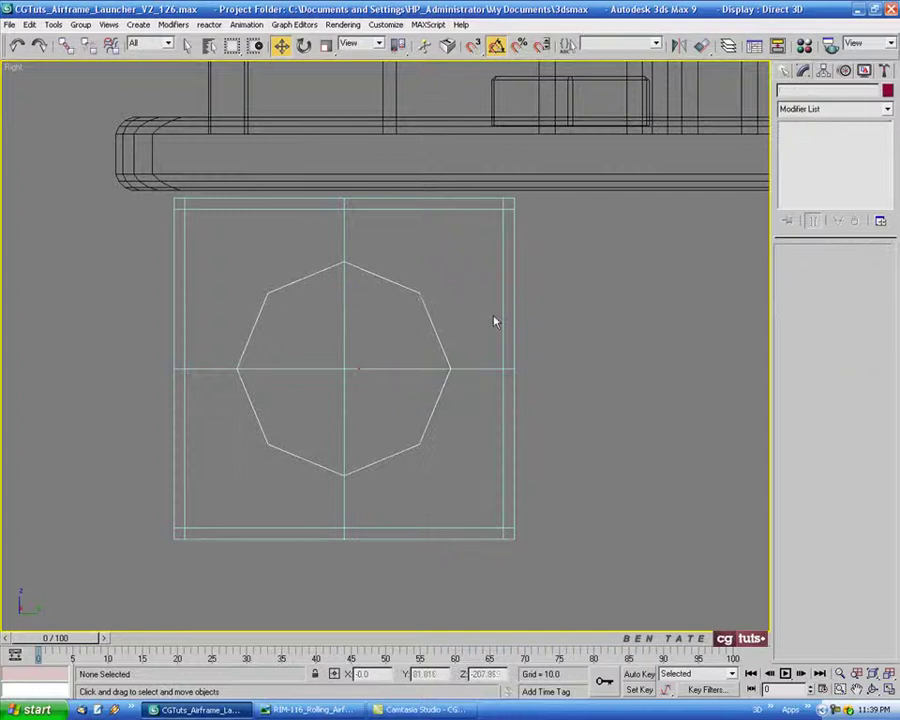
{"action": "left_click", "coordinate": [503, 317]}
{"action": "mouse_move", "coordinate": [603, 354]}
{"action": "middle_mouse_down"}
{"action": "mouse_move", "coordinate": [613, 362]}
{"action": "mouse_move", "coordinate": [607, 369]}
{"action": "middle_mouse_up"}
{"action": "key", "text": "4"}
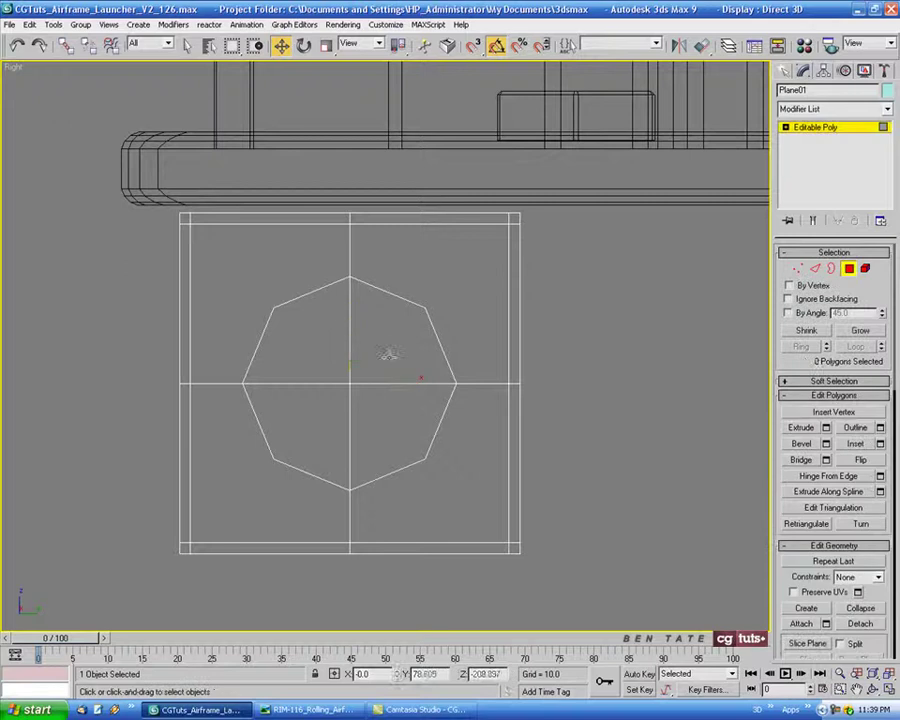
{"action": "left_click", "coordinate": [394, 350]}
{"action": "left_click", "coordinate": [329, 353], "text": "ctrl"}
{"action": "left_click", "coordinate": [322, 395], "text": "ctrl"}
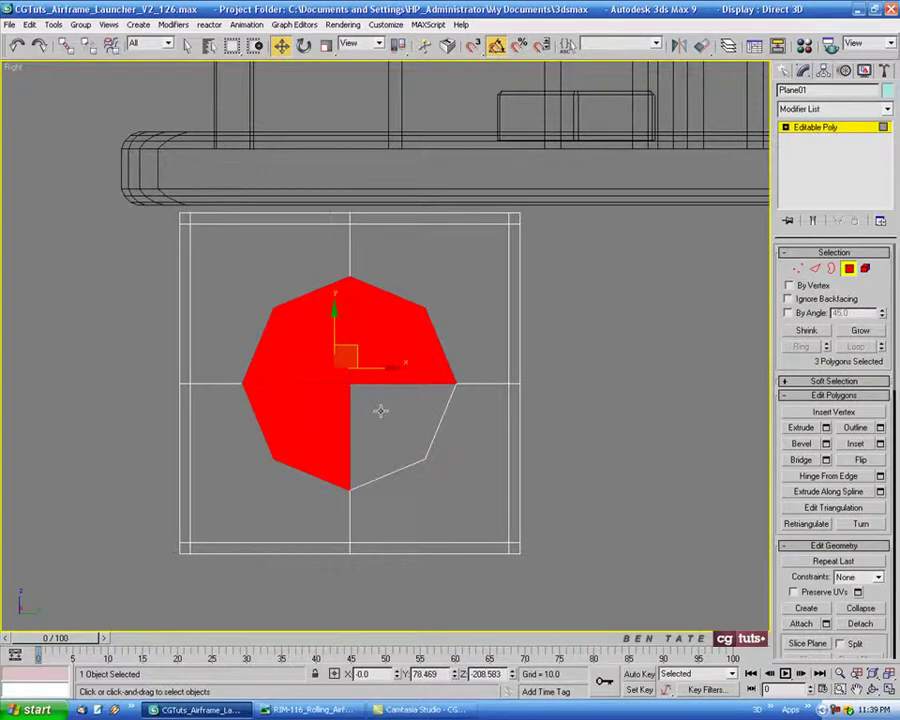
{"action": "left_click", "coordinate": [381, 410], "text": "ctrl"}
{"action": "middle_click_drag", "start_coordinate": [381, 410], "coordinate": [650, 375]}
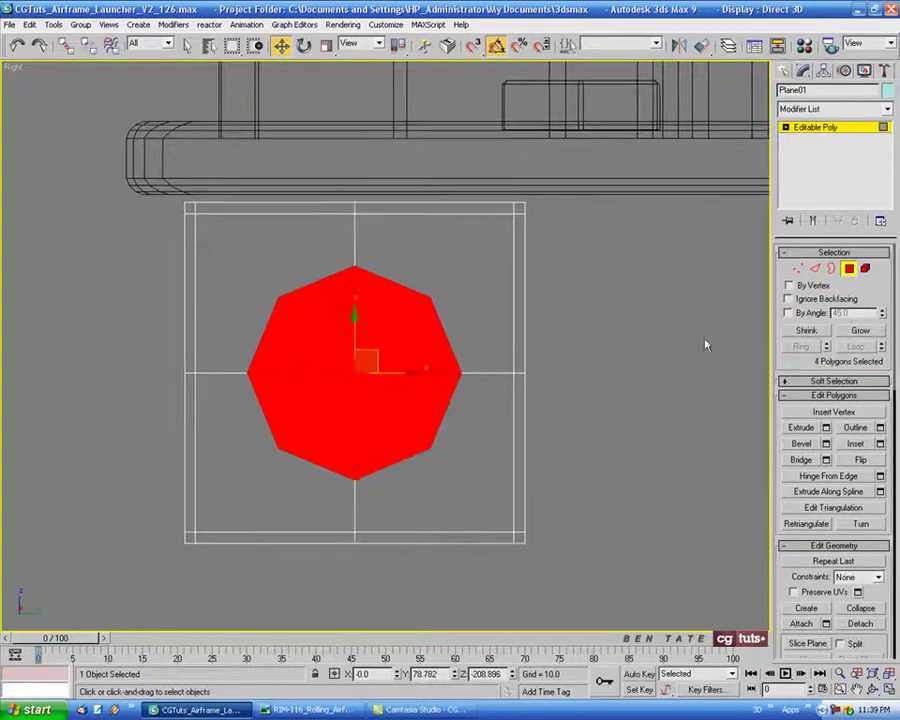
Connect the plane's upper-right inner corner vertex to the nearest vertex of the octagon.
{"action": "left_click", "coordinate": [797, 270]}
{"action": "left_click", "coordinate": [517, 212]}
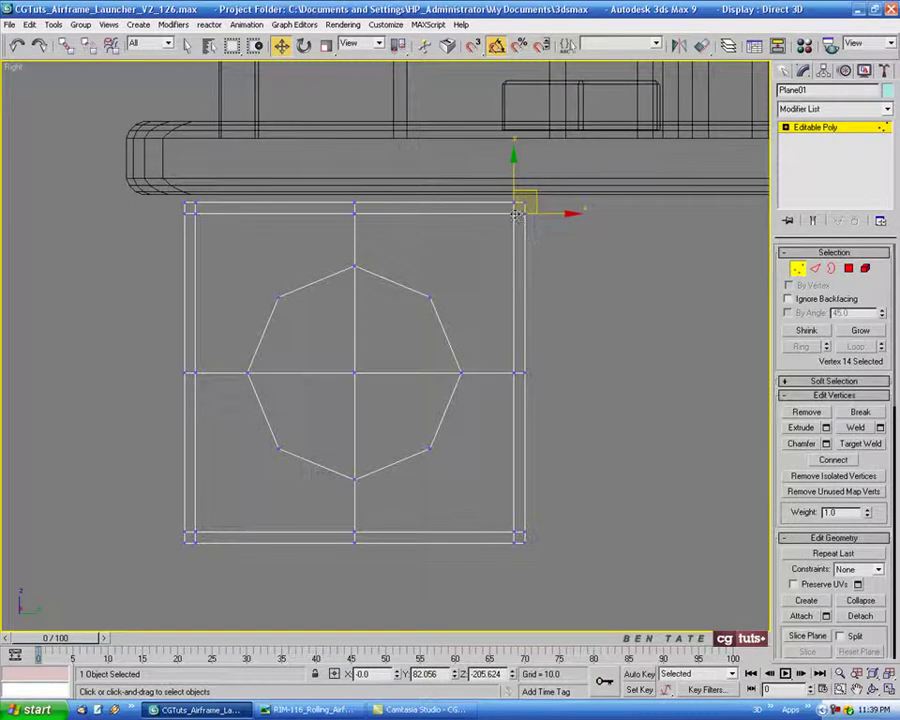
{"action": "left_click", "coordinate": [430, 297], "text": "ctrl"}
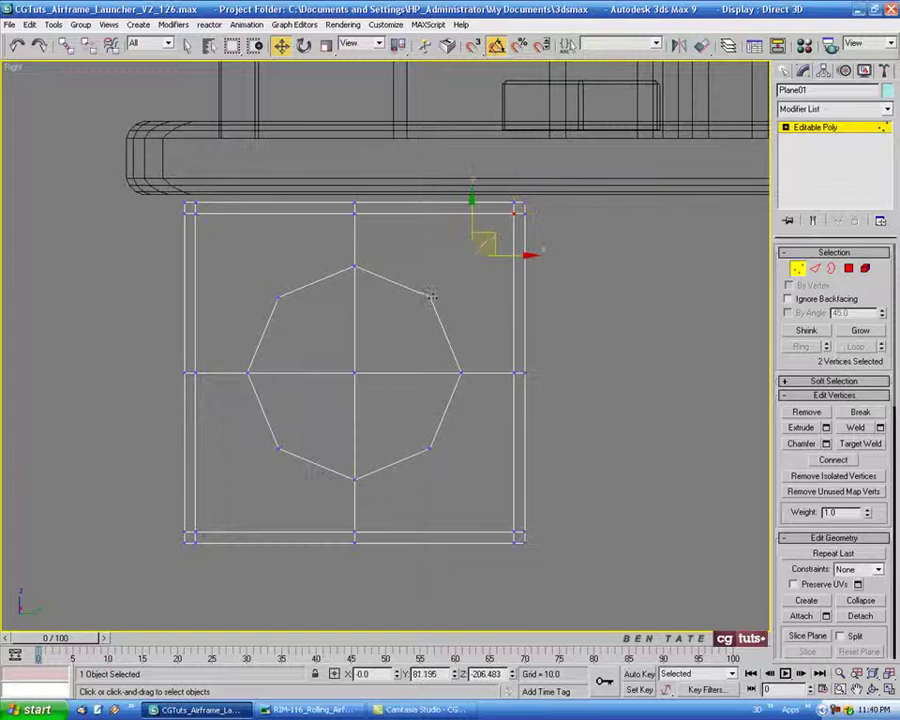
{"action": "left_click", "coordinate": [804, 460]}
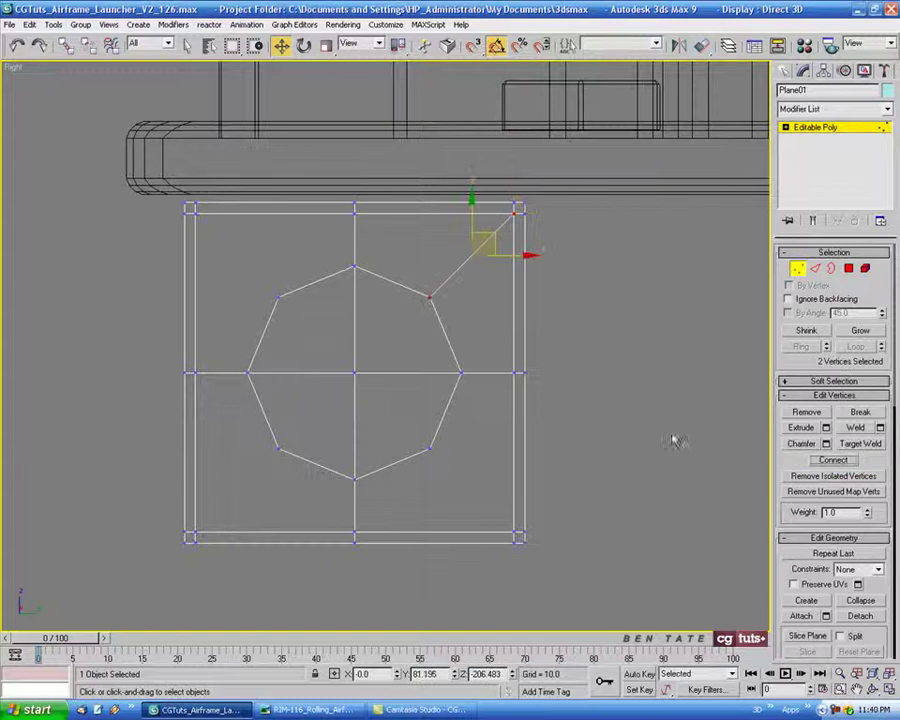
Connect the upper-left and lower-left inner corner vertices of the plane to their nearest octagon vertices.
{"action": "left_click", "coordinate": [193, 211]}
{"action": "left_click", "coordinate": [277, 295], "text": "ctrl"}
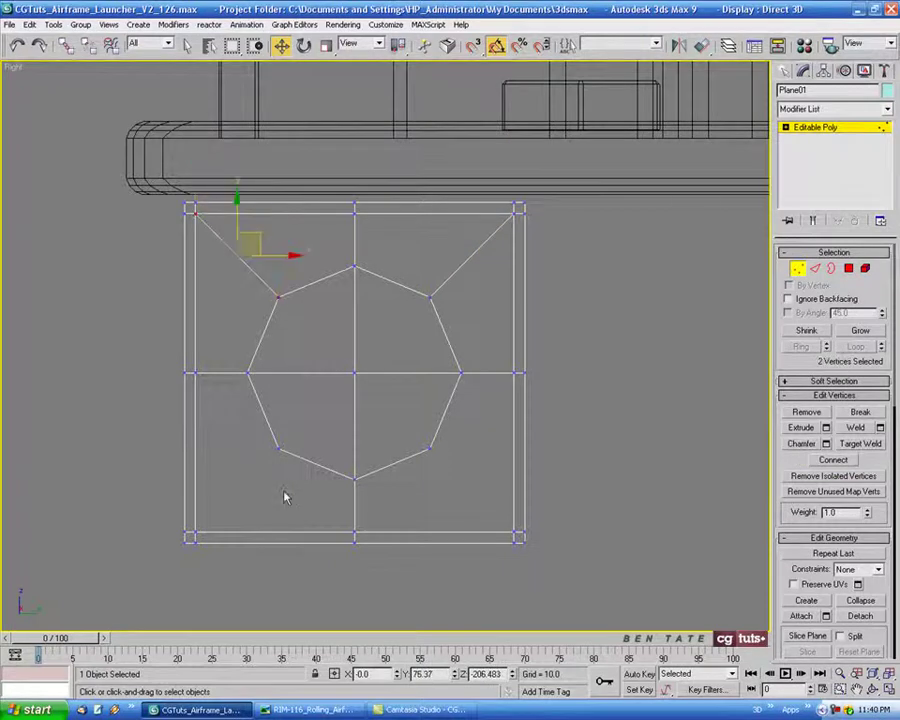
{"action": "left_click", "coordinate": [277, 449]}
{"action": "left_click", "coordinate": [194, 535]}
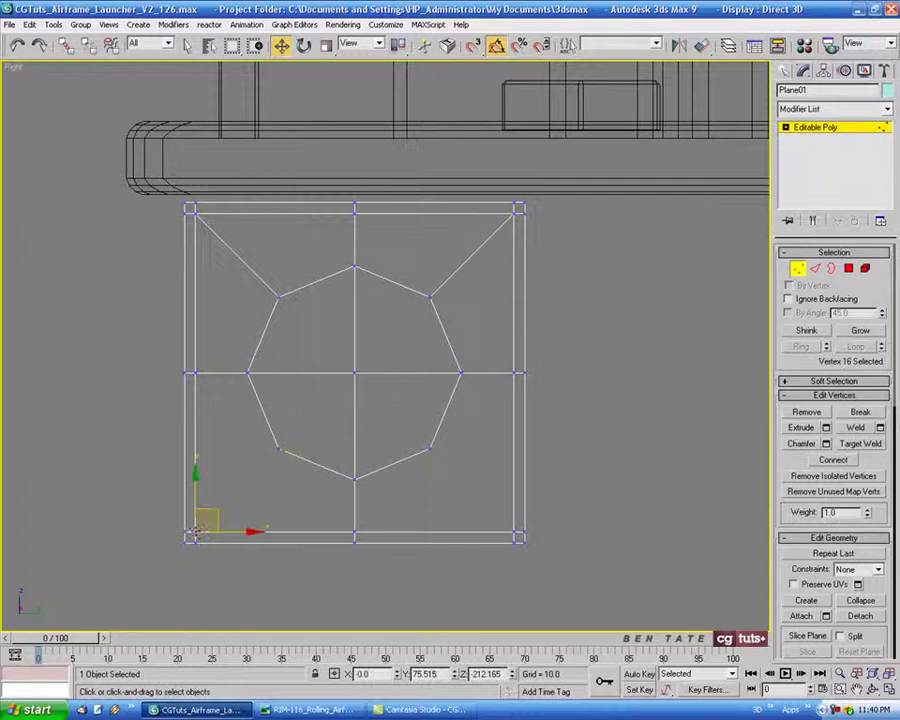
{"action": "left_click", "coordinate": [278, 449], "text": "ctrl"}
{"action": "key", "text": "ctrl+shift+e"}
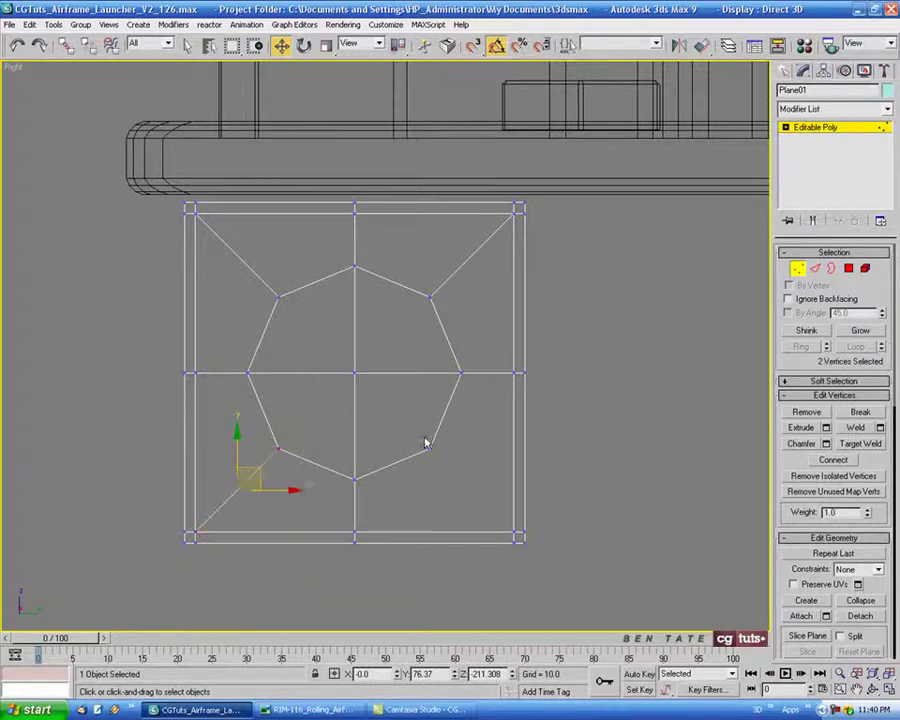
Connect the plane's lower-right inner corner vertex to the nearest octagon vertex and reselect the polygons inside the octagon.
{"action": "left_click", "coordinate": [430, 448]}
{"action": "left_click", "coordinate": [518, 535], "text": "ctrl"}
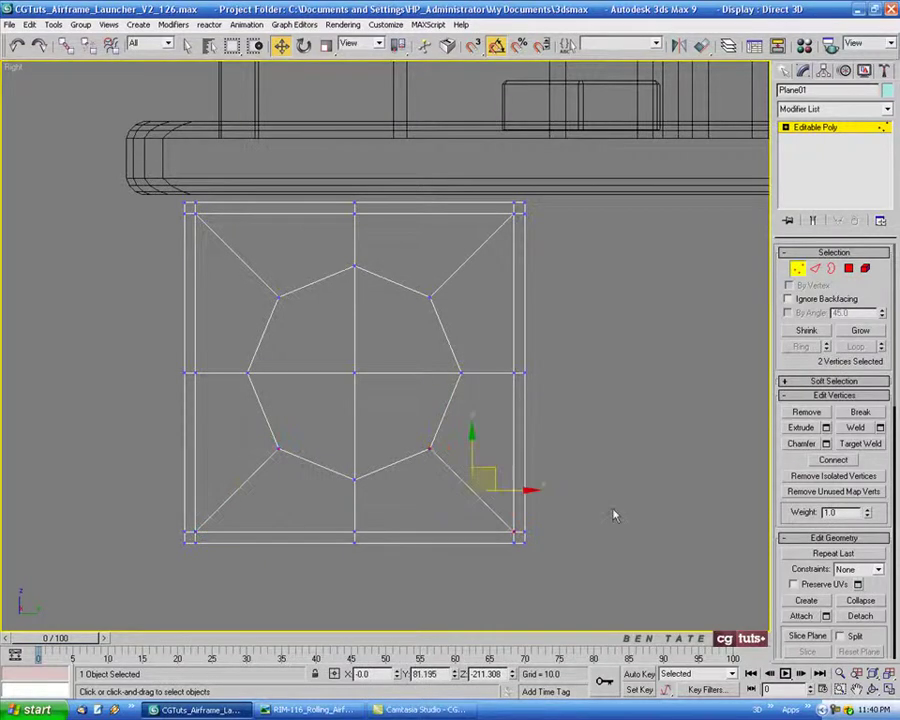
{"action": "left_click", "coordinate": [848, 269]}
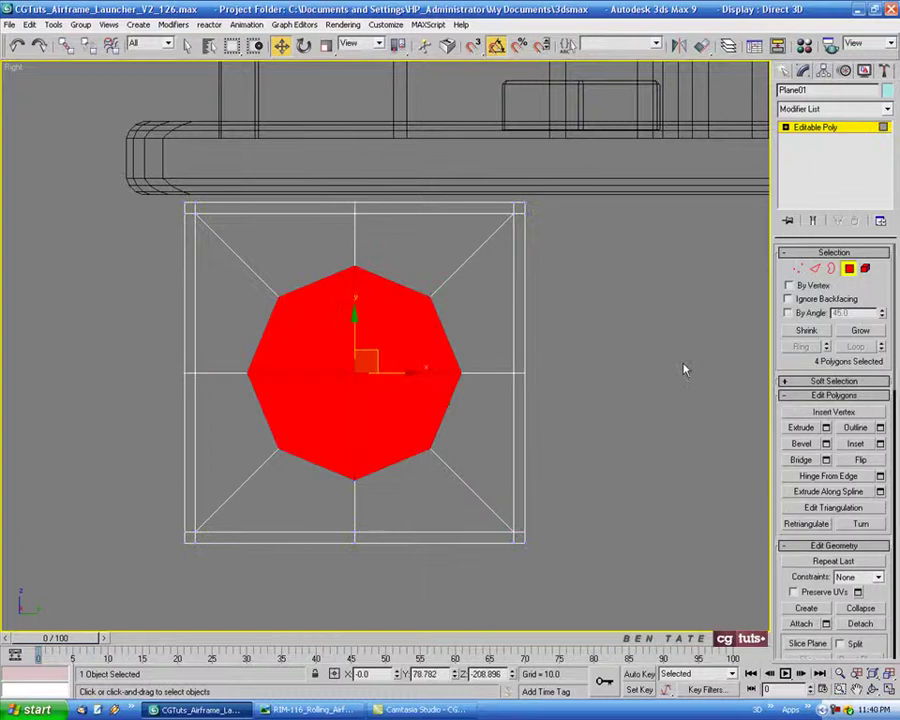
Inset the selected octagon polygons as a group by 0.1 and delete them to open a hole in the plane.
{"action": "left_click", "coordinate": [880, 443]}
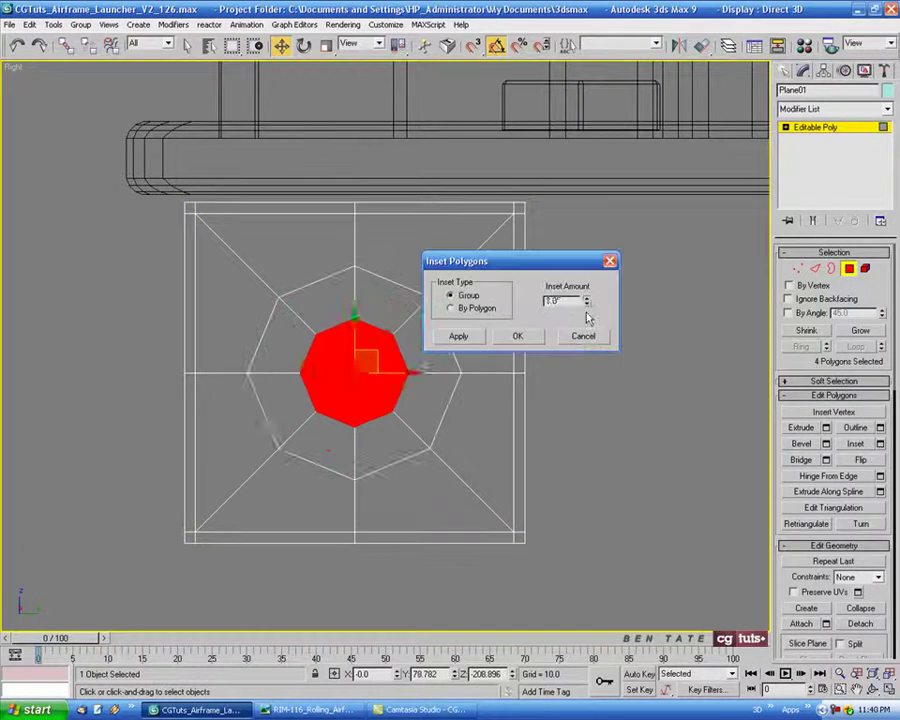
{"action": "left_click_drag", "start_coordinate": [586, 300], "coordinate": [594, 369]}
{"action": "left_click_drag", "start_coordinate": [597, 310], "coordinate": [622, 362]}
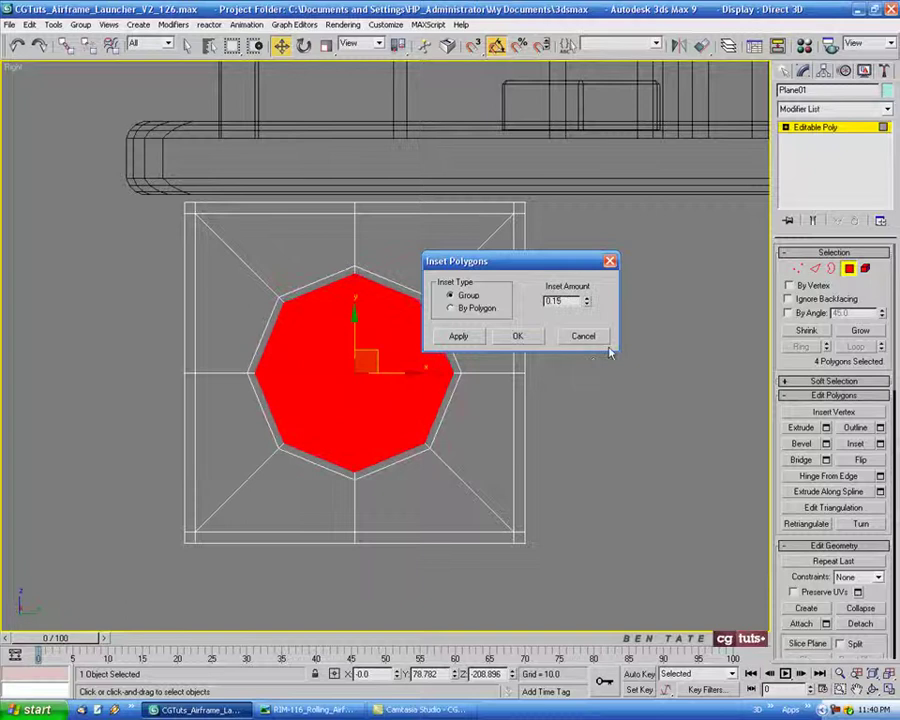
{"action": "left_click", "coordinate": [587, 305]}
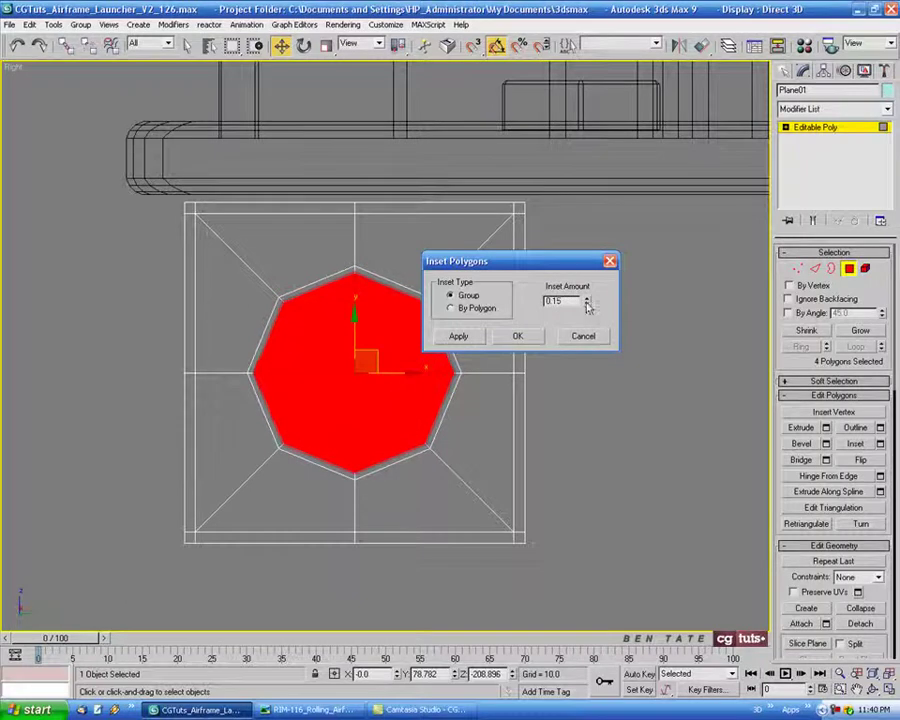
{"action": "left_click", "coordinate": [587, 305]}
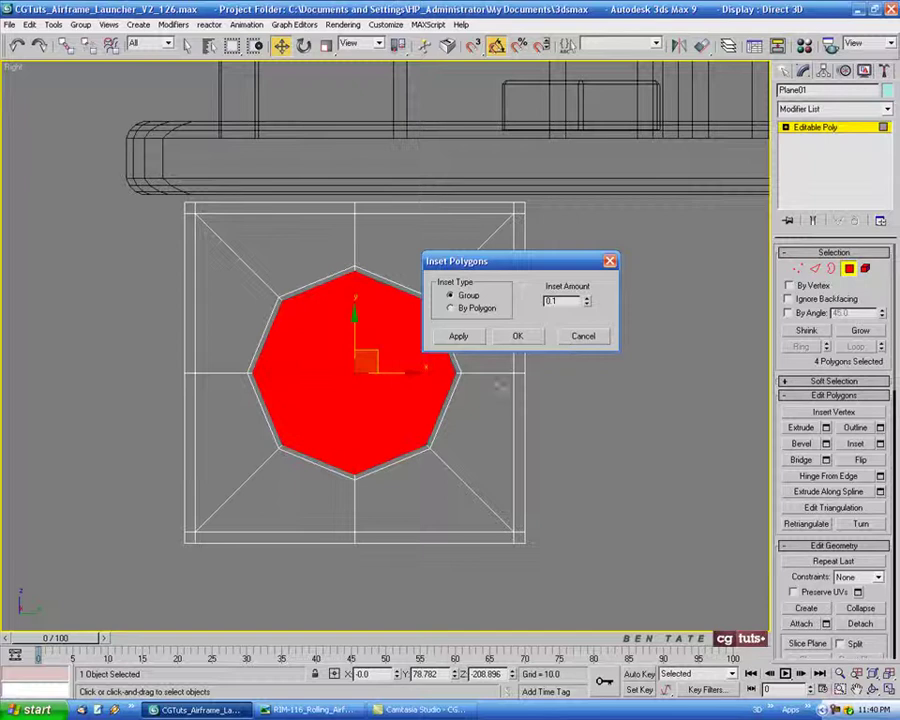
{"action": "middle_click_drag", "start_coordinate": [592, 382], "coordinate": [526, 342]}
{"action": "left_click", "coordinate": [590, 379]}
Examine the octagonal hole and its narrow inset border on the plane in the perspective view.
{"action": "key", "text": "alt+w"}
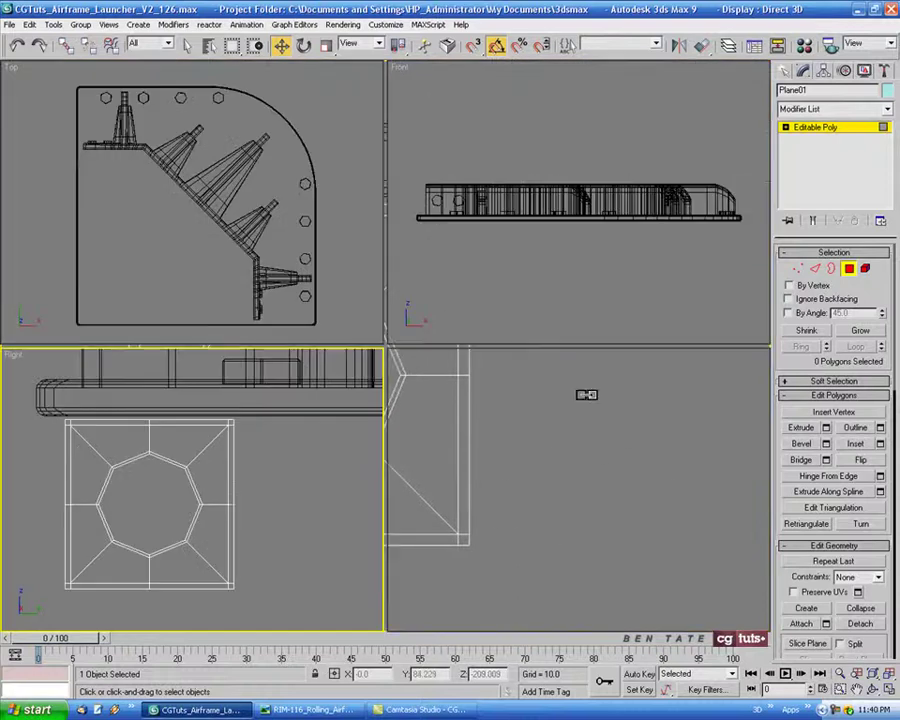
{"action": "left_click", "coordinate": [623, 449]}
{"action": "key", "text": "alt+w"}
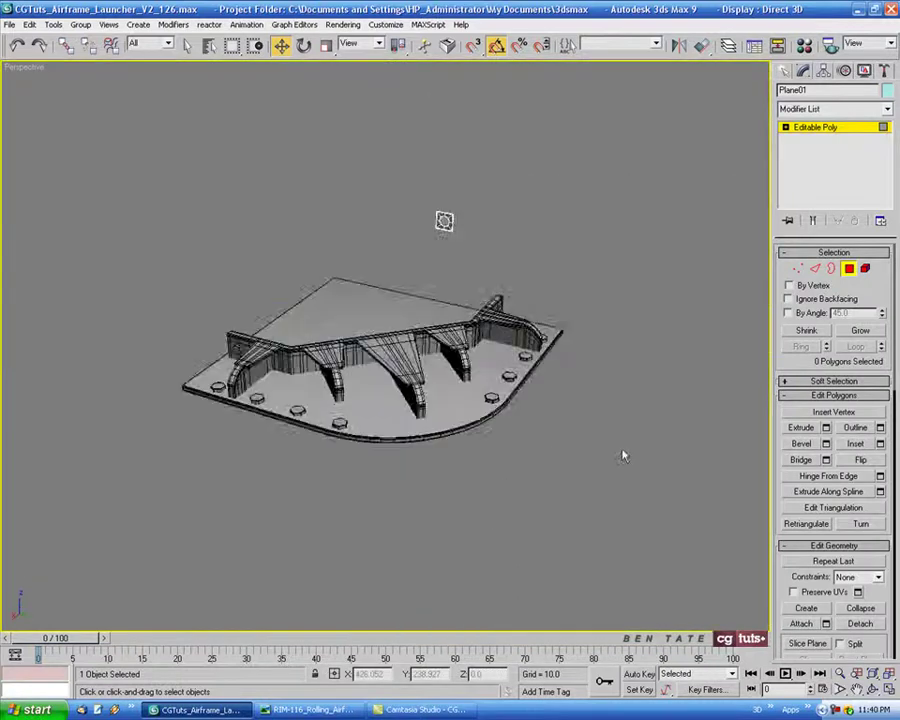
{"action": "key", "text": "z"}
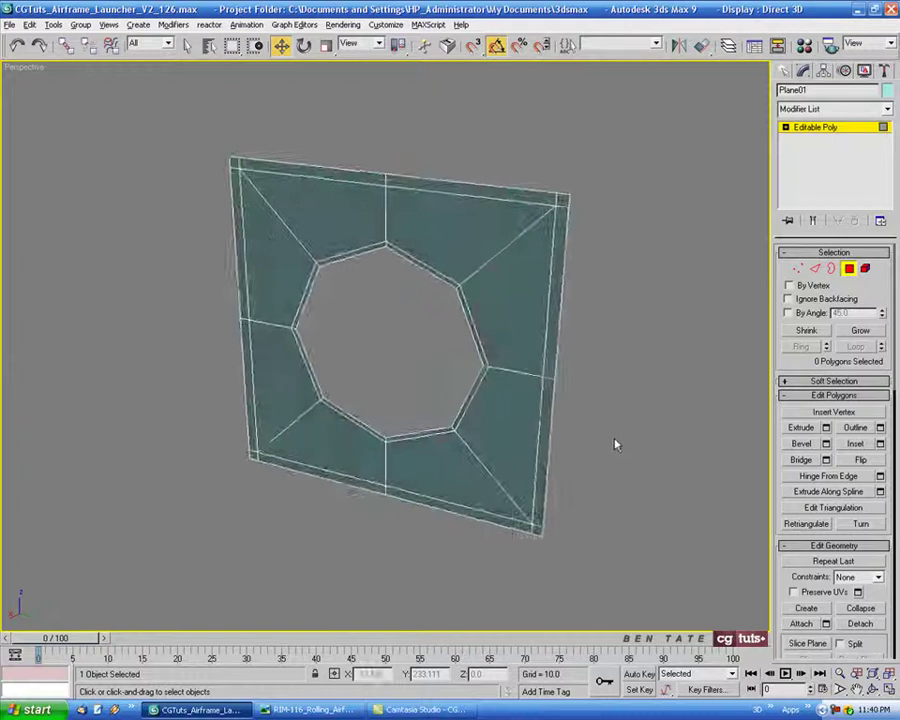
{"action": "key", "text": "alt+w"}
{"action": "left_click", "coordinate": [277, 528]}
{"action": "key", "text": "alt+w"}
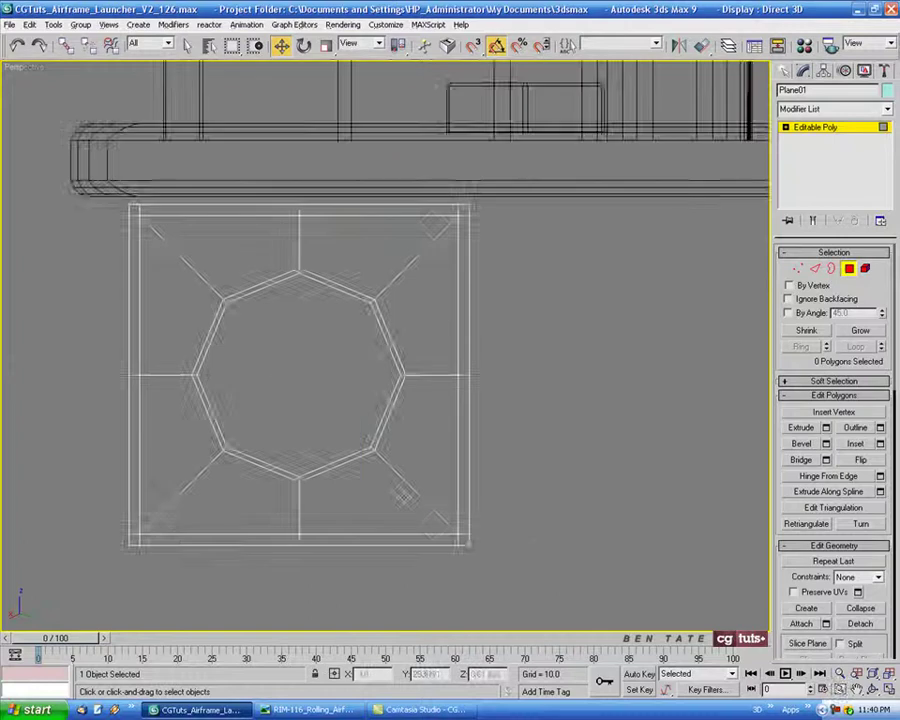
{"action": "mouse_move", "coordinate": [488, 460]}
{"action": "middle_mouse_down"}
{"action": "mouse_move", "coordinate": [454, 478]}
{"action": "mouse_move", "coordinate": [481, 442]}
{"action": "middle_mouse_up"}
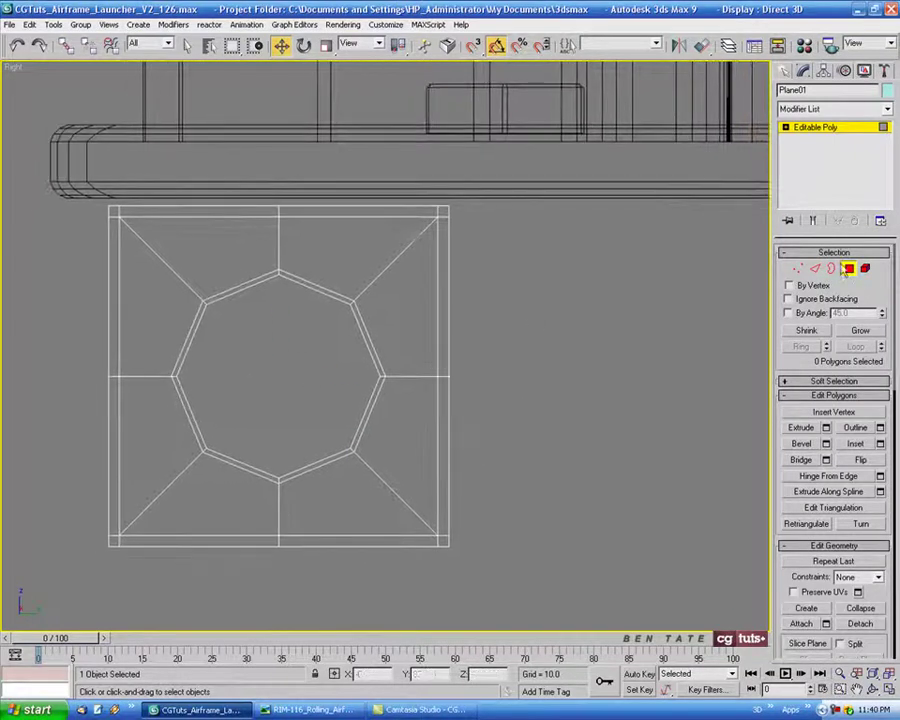
Leave polygon editing and change the plane's object color to blue.
{"action": "left_click", "coordinate": [848, 269]}
{"action": "middle_click_drag", "start_coordinate": [532, 317], "coordinate": [516, 346]}
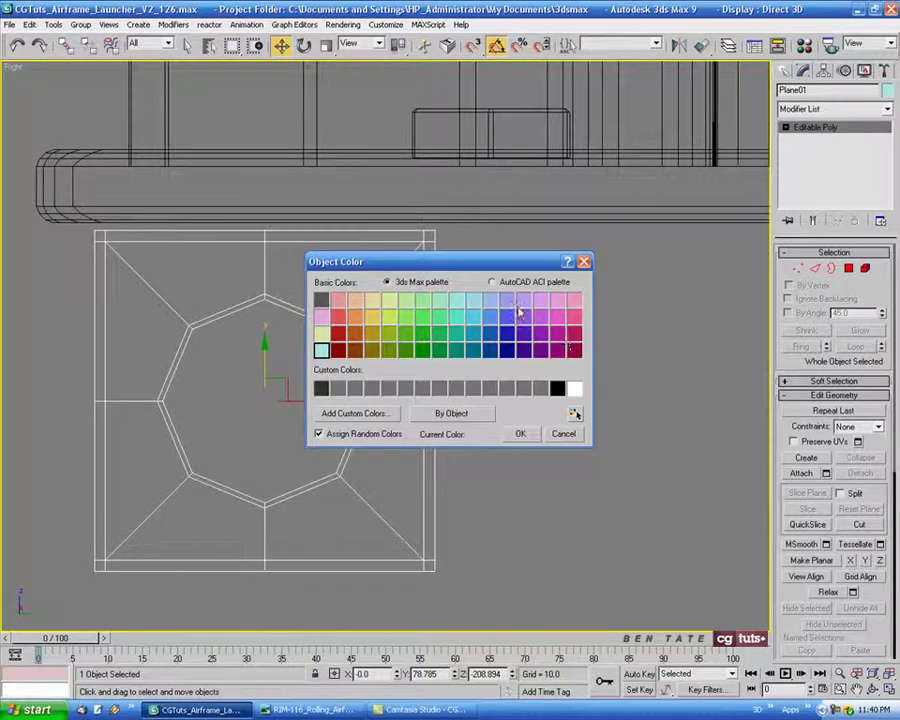
{"action": "left_click", "coordinate": [508, 317]}
{"action": "left_click", "coordinate": [528, 438]}
Clone the holed plane along its horizontal axis as seven copies, each butted against the edge of the previous one.
{"action": "middle_click_drag", "start_coordinate": [518, 381], "coordinate": [466, 300]}
{"action": "scroll", "coordinate": [430, 352], "scroll_direction": "up", "scroll_amount": 2}
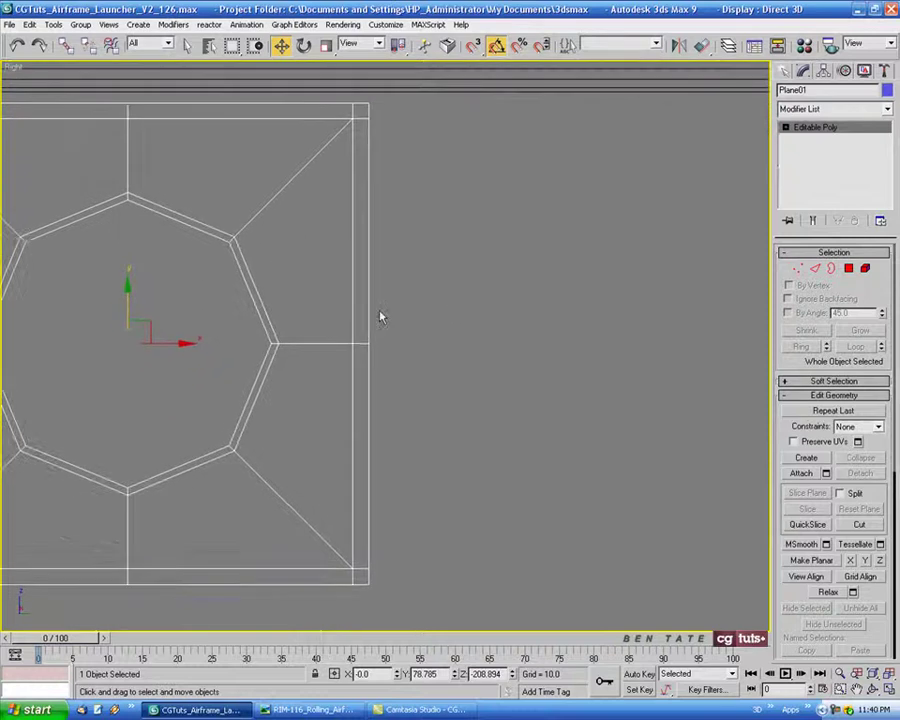
{"action": "mouse_move", "coordinate": [166, 343]}
{"action": "left_mouse_down", "text": "shift"}
{"action": "mouse_move", "coordinate": [580, 350]}
{"action": "mouse_move", "coordinate": [667, 364]}
{"action": "mouse_move", "coordinate": [645, 363]}
{"action": "mouse_move", "coordinate": [649, 372]}
{"action": "left_mouse_up", "text": "shift"}
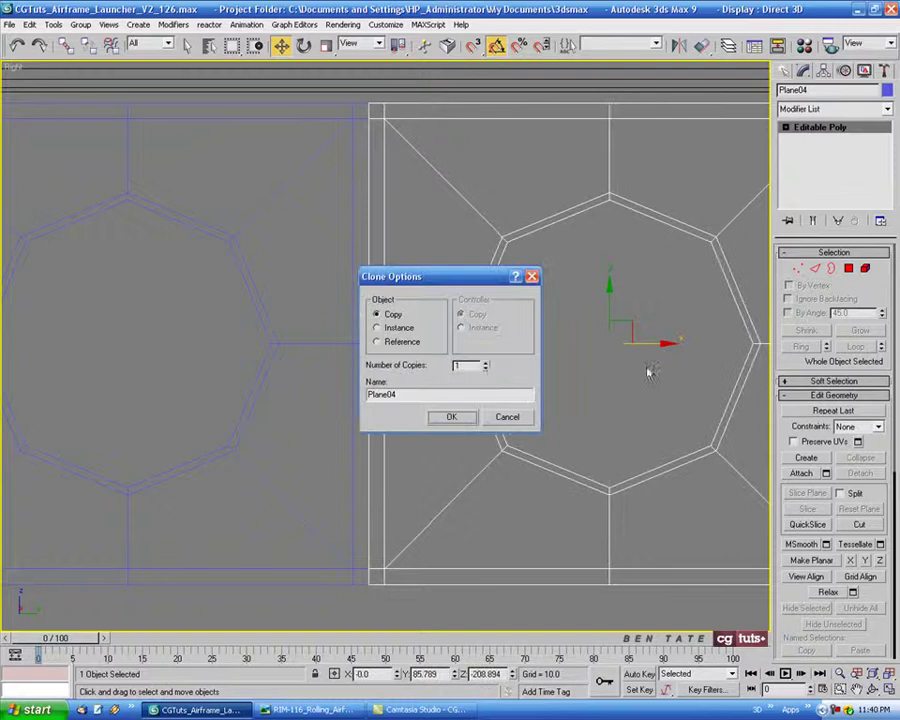
{"action": "left_click", "coordinate": [470, 366]}
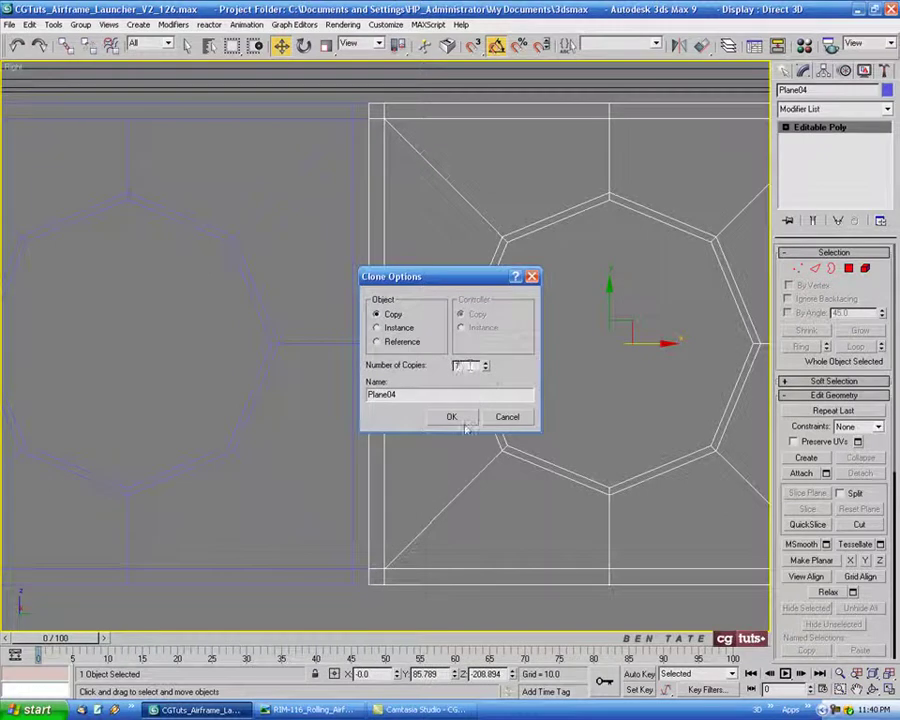
{"action": "left_click", "coordinate": [451, 417]}
{"action": "scroll", "coordinate": [498, 438], "scroll_direction": "down", "scroll_amount": 5}
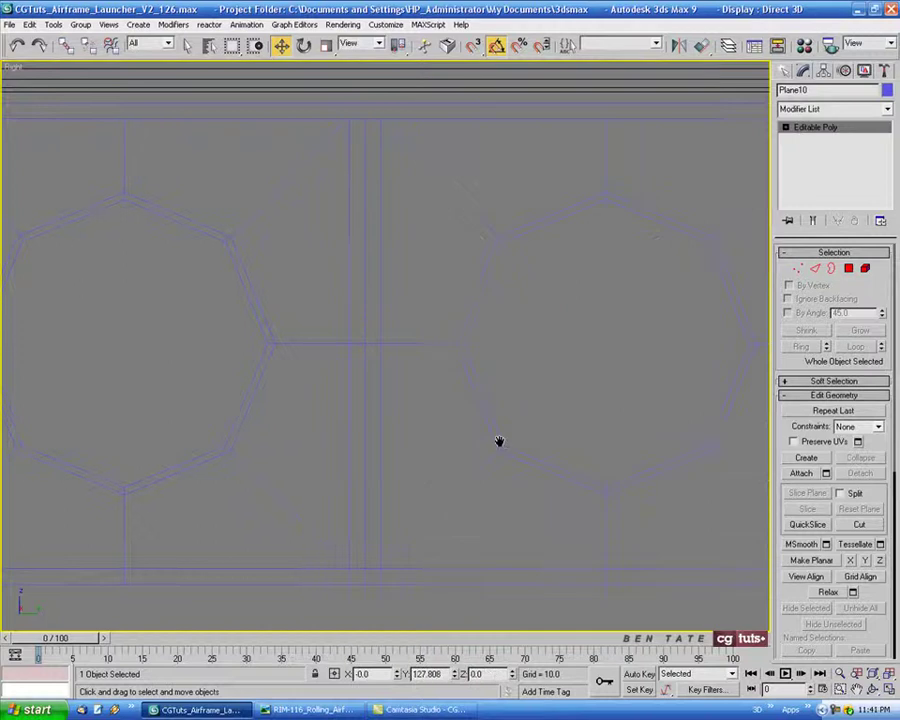
{"action": "middle_click_drag", "start_coordinate": [437, 434], "coordinate": [342, 430]}
{"action": "scroll", "coordinate": [352, 424], "scroll_direction": "down", "scroll_amount": 3}
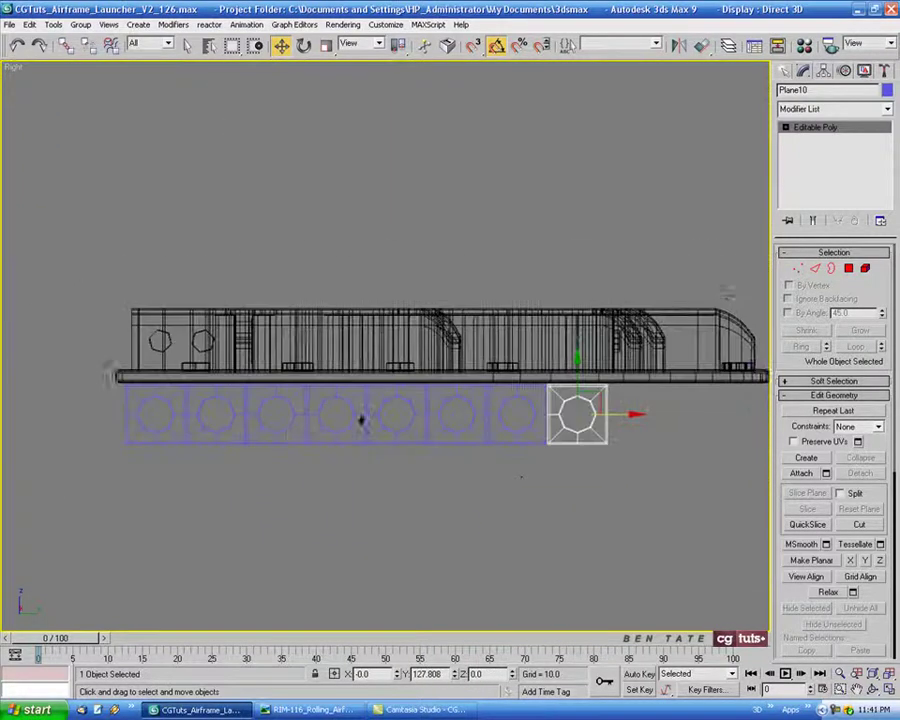
Examine the row of cloned planes beneath the corner plate in the perspective and Right views.
{"action": "middle_click_drag", "start_coordinate": [560, 543], "coordinate": [524, 515]}
{"action": "key", "text": "alt+w"}
{"action": "right_click", "coordinate": [645, 531]}
{"action": "key", "text": "alt+w"}
{"action": "scroll", "coordinate": [623, 529], "scroll_direction": "down", "scroll_amount": 8}
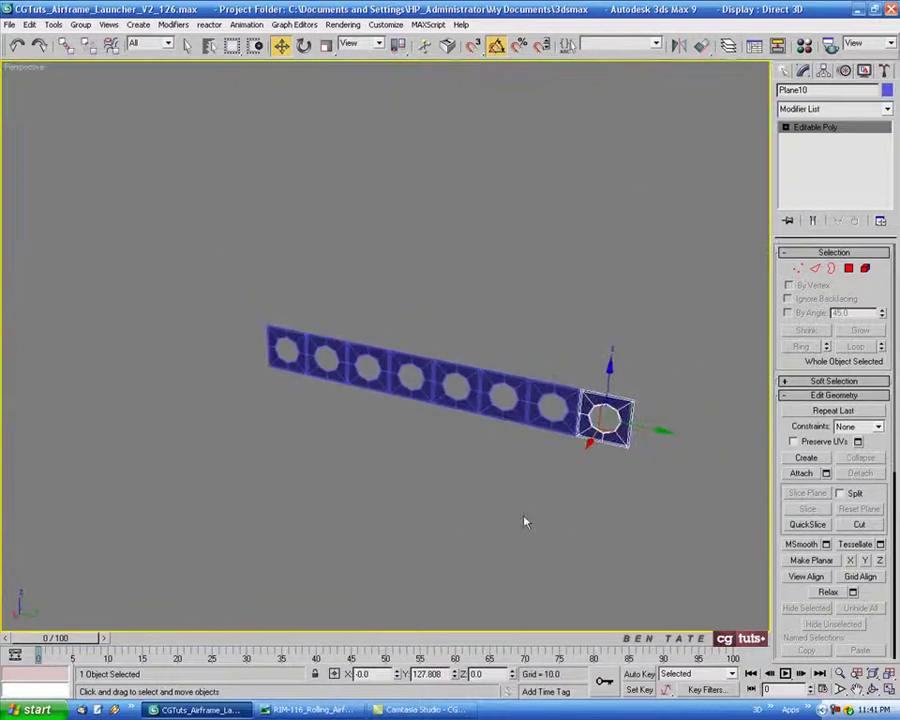
{"action": "key", "text": "alt+w"}
{"action": "right_click", "coordinate": [276, 528]}
{"action": "key", "text": "alt+w"}
{"action": "middle_click_drag", "start_coordinate": [394, 495], "coordinate": [353, 496]}
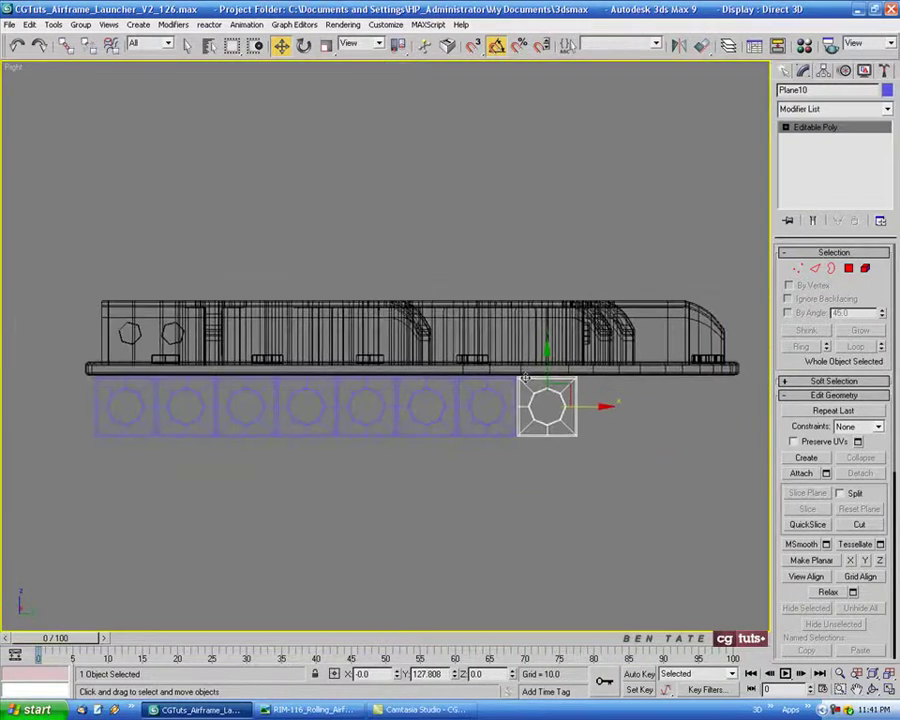
Attach Plane01 and Plane04 through Plane09 to the selected end plane, making the row one object.
{"action": "left_click", "coordinate": [826, 474]}
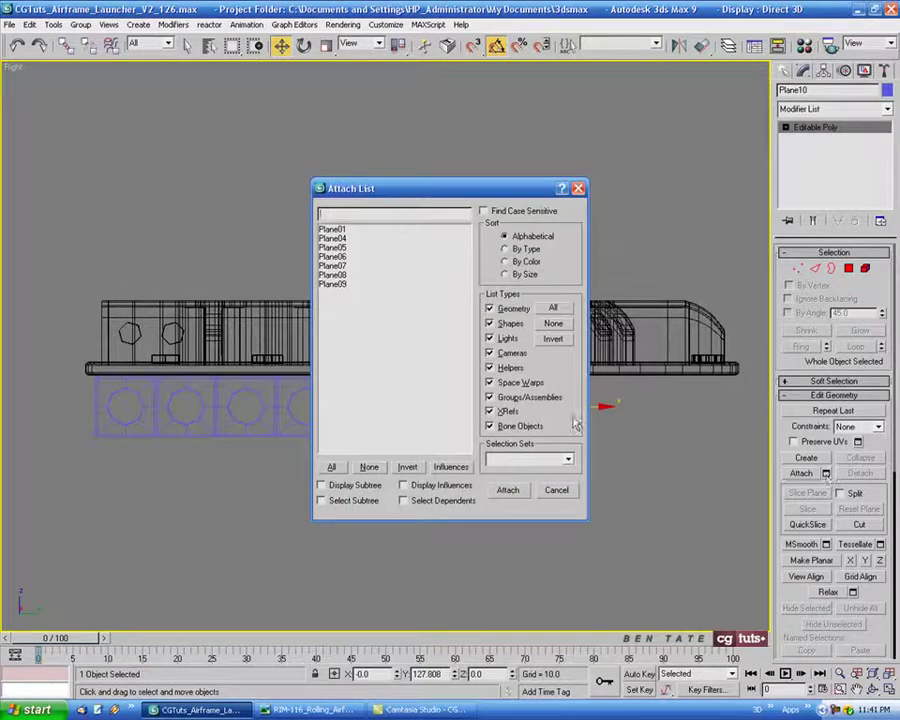
{"action": "left_click_drag", "start_coordinate": [365, 232], "coordinate": [393, 383]}
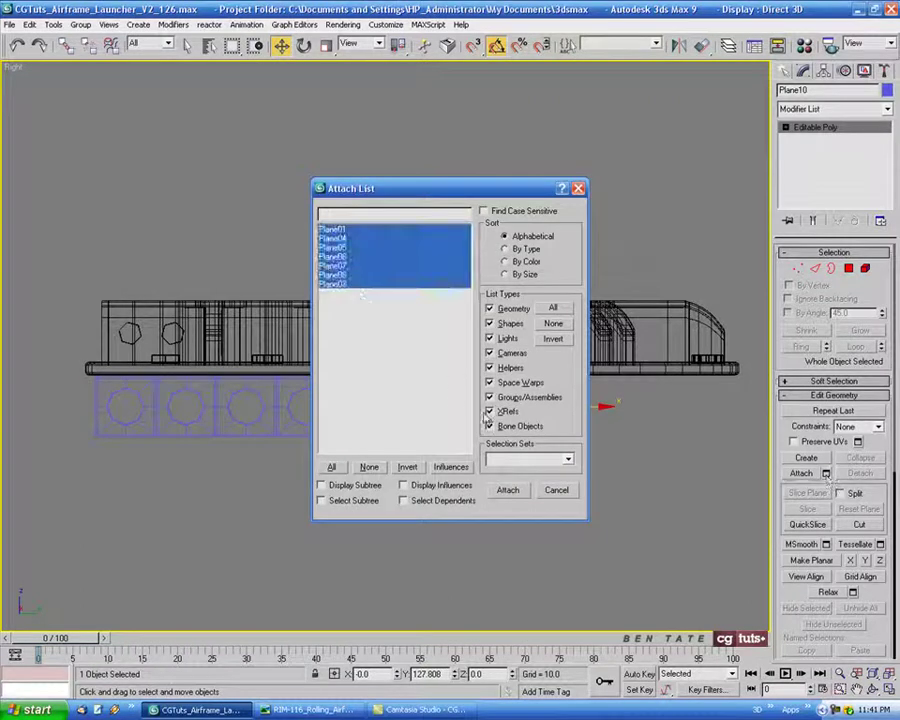
{"action": "left_click", "coordinate": [507, 490]}
{"action": "middle_click_drag", "start_coordinate": [480, 485], "coordinate": [511, 495]}
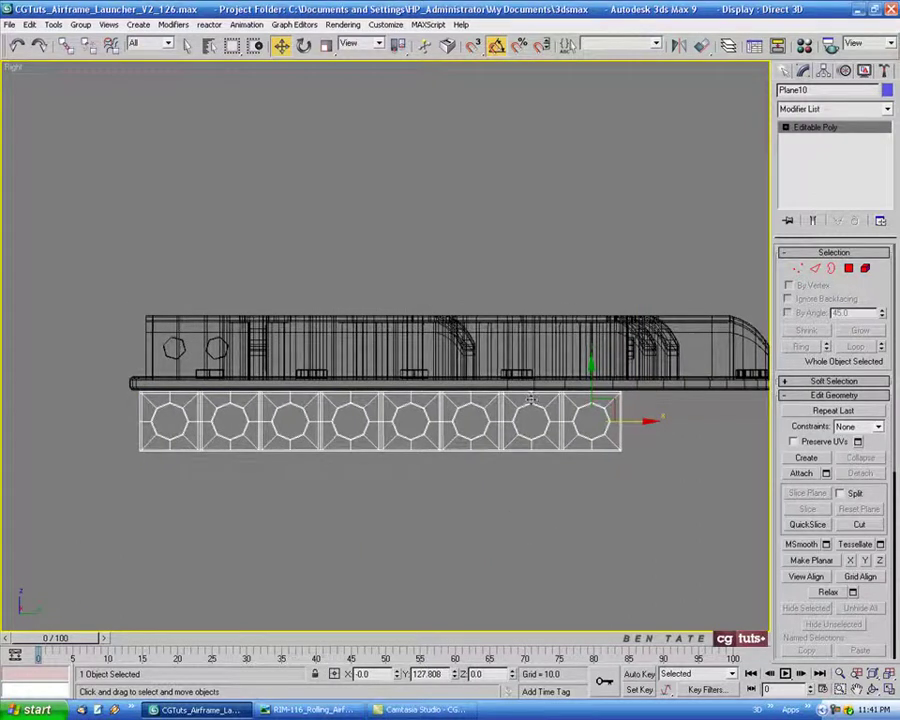
Select all vertices of the attached strip, weld them with a threshold of 0.1, and leave vertex editing.
{"action": "left_click", "coordinate": [797, 268]}
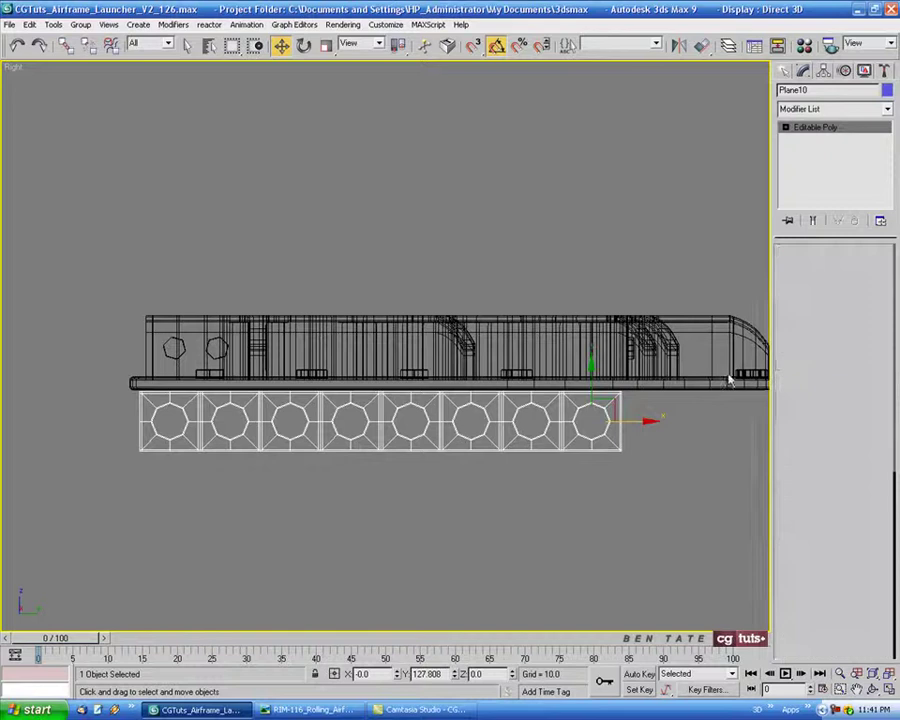
{"action": "left_click_drag", "start_coordinate": [79, 311], "coordinate": [683, 556]}
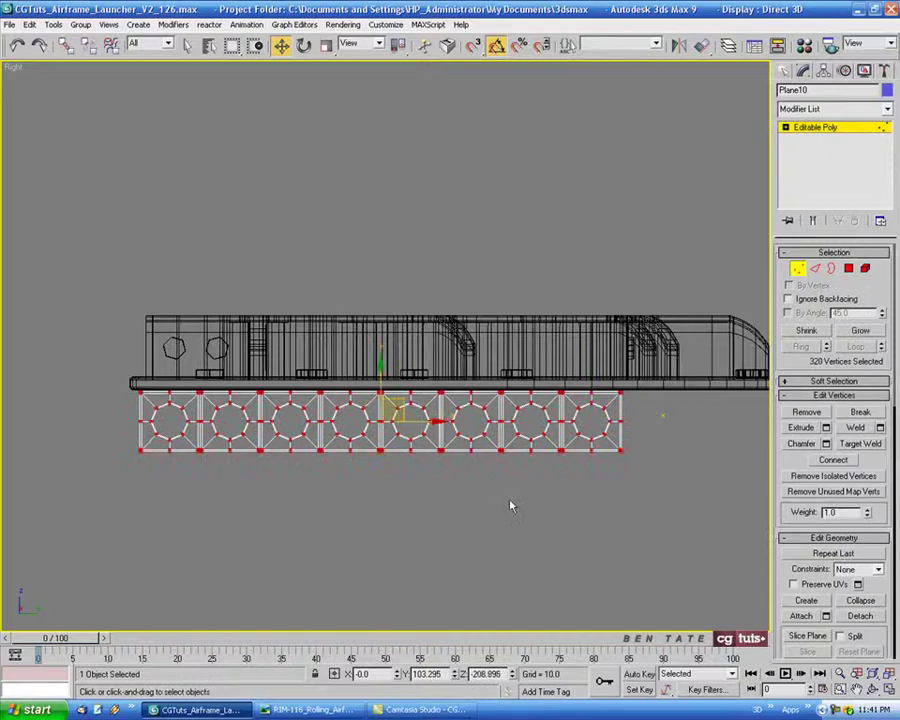
{"action": "scroll", "coordinate": [347, 391], "scroll_direction": "up", "scroll_amount": 5}
{"action": "scroll", "coordinate": [402, 454], "scroll_direction": "up", "scroll_amount": 2}
{"action": "middle_click_drag", "start_coordinate": [402, 454], "coordinate": [436, 383]}
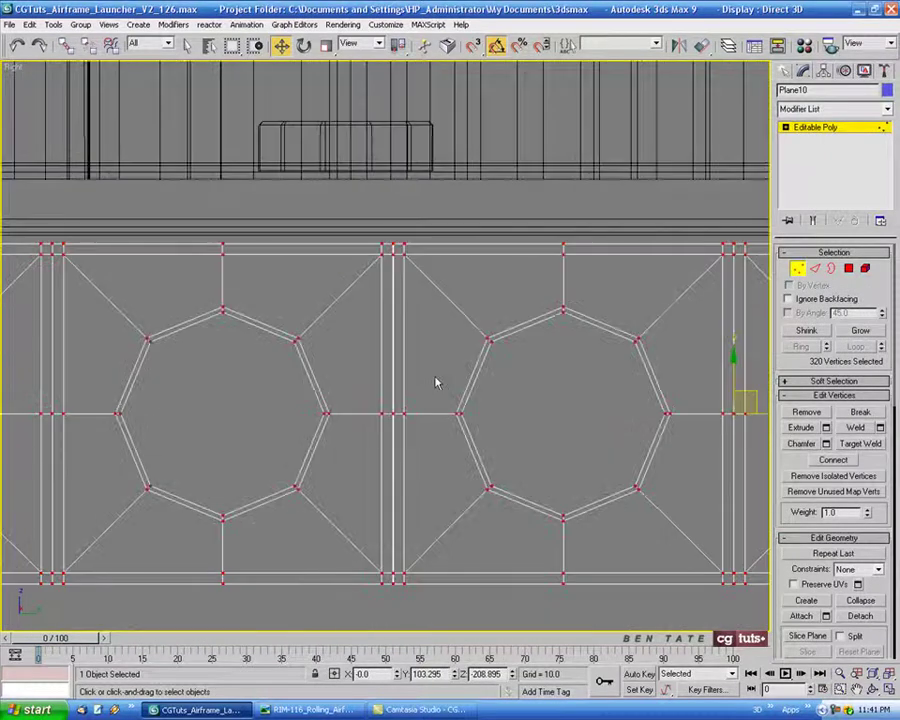
{"action": "left_click", "coordinate": [880, 428]}
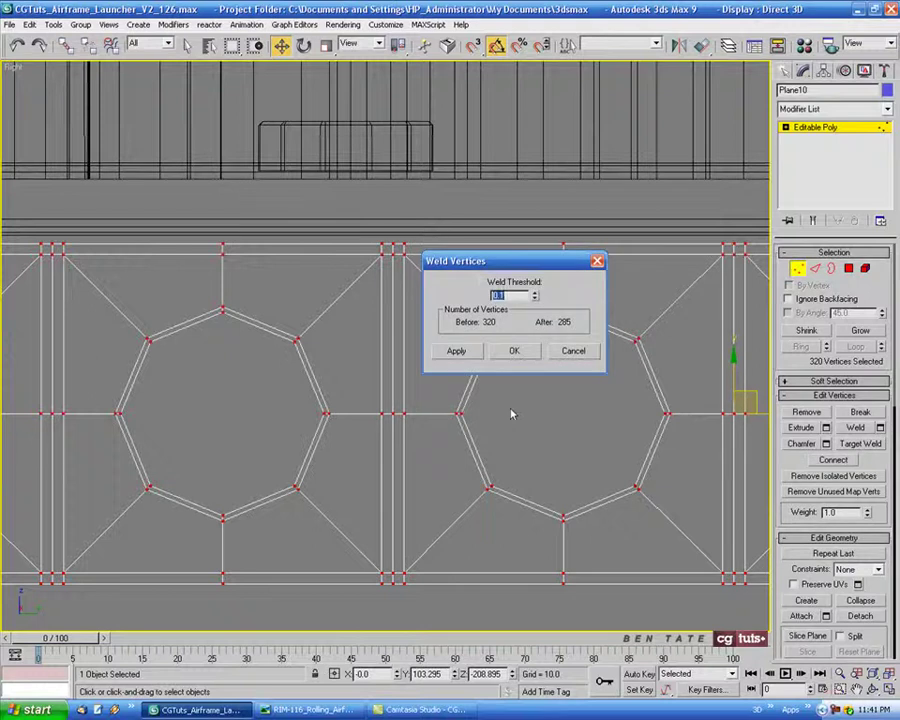
{"action": "left_click", "coordinate": [517, 354]}
{"action": "scroll", "coordinate": [520, 466], "scroll_direction": "down", "scroll_amount": 5}
{"action": "middle_click_drag", "start_coordinate": [552, 464], "coordinate": [366, 448]}
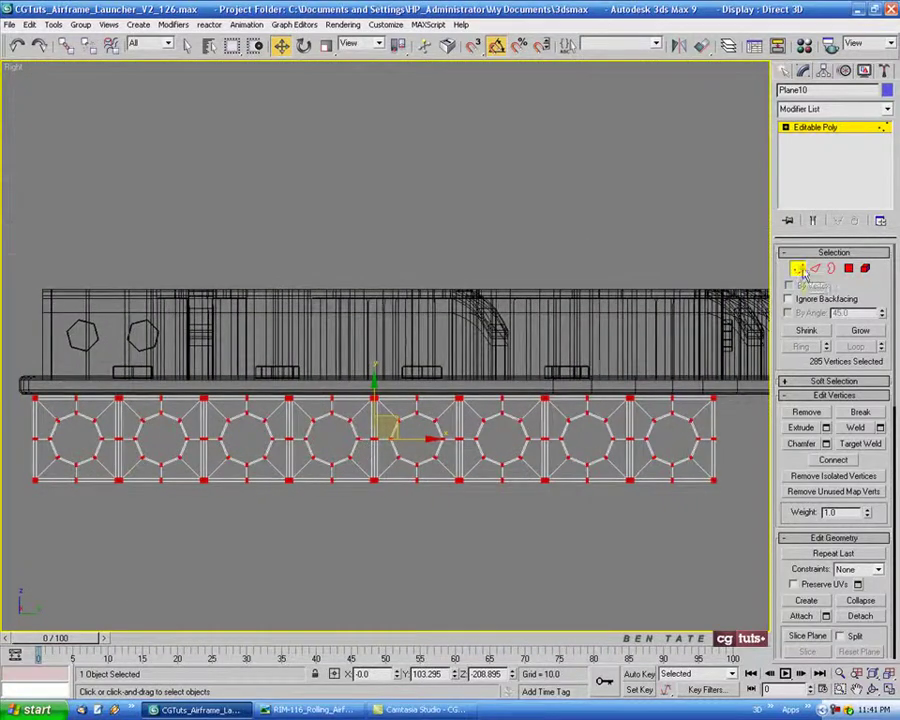
{"action": "left_click", "coordinate": [797, 268]}
Move the strip about 149 units along X in the Top view to the corner plate's straight outer edge.
{"action": "key", "text": "alt+w"}
{"action": "right_click", "coordinate": [636, 524]}
{"action": "key", "text": "alt+w"}
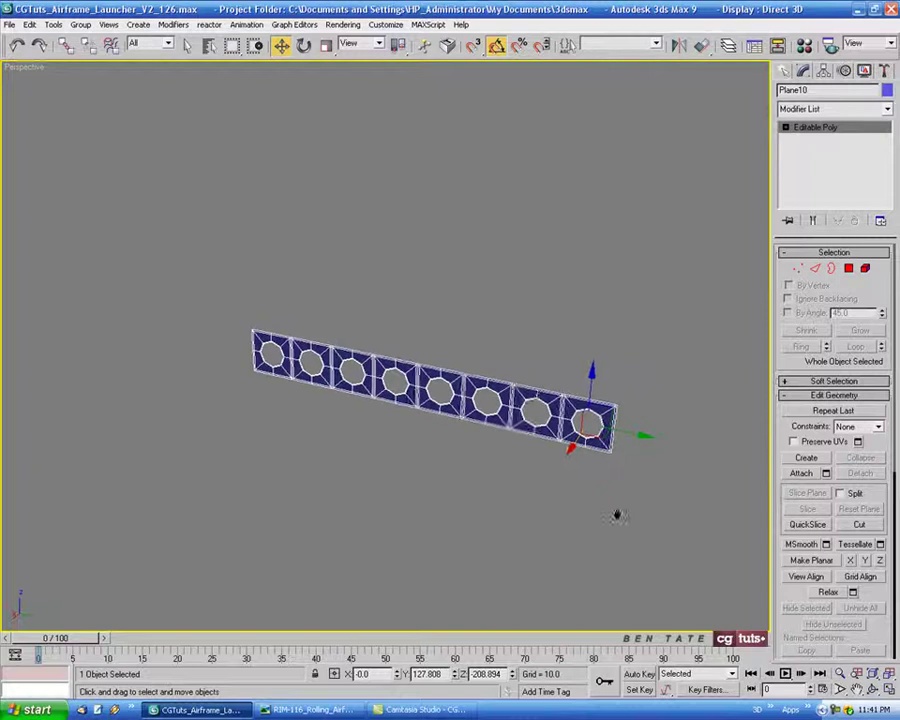
{"action": "scroll", "coordinate": [612, 520], "scroll_direction": "down", "scroll_amount": 5}
{"action": "key", "text": "alt+w"}
{"action": "right_click", "coordinate": [226, 259]}
{"action": "key", "text": "alt+w"}
{"action": "scroll", "coordinate": [386, 333], "scroll_direction": "down", "scroll_amount": 5}
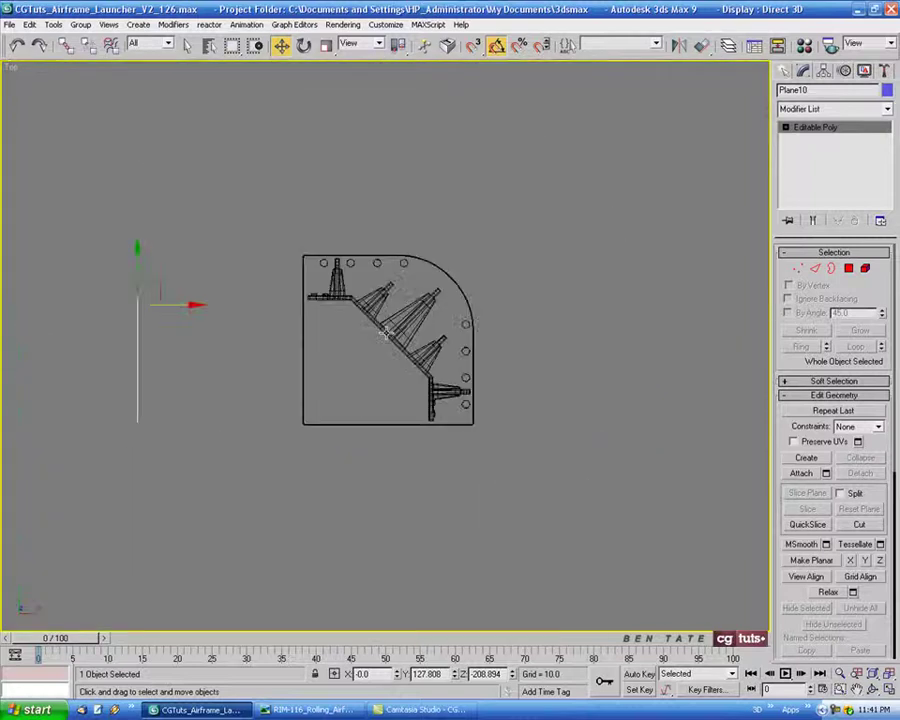
{"action": "scroll", "coordinate": [386, 333], "scroll_direction": "down", "scroll_amount": 4}
{"action": "middle_click_drag", "start_coordinate": [386, 333], "coordinate": [409, 378]}
{"action": "scroll", "coordinate": [361, 339], "scroll_direction": "up", "scroll_amount": 2}
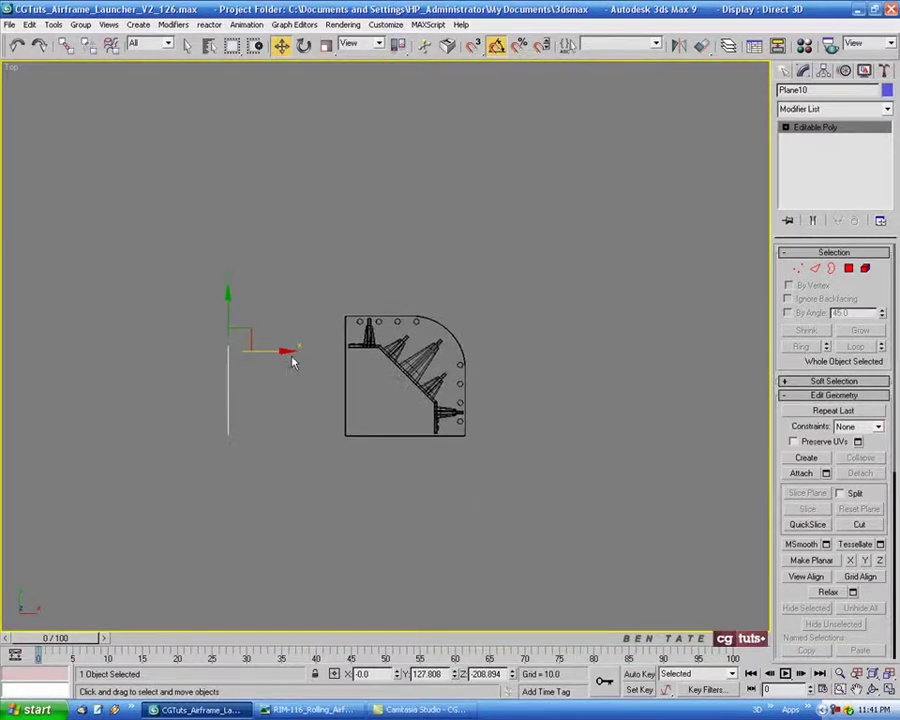
{"action": "left_click_drag", "start_coordinate": [292, 362], "coordinate": [504, 395]}
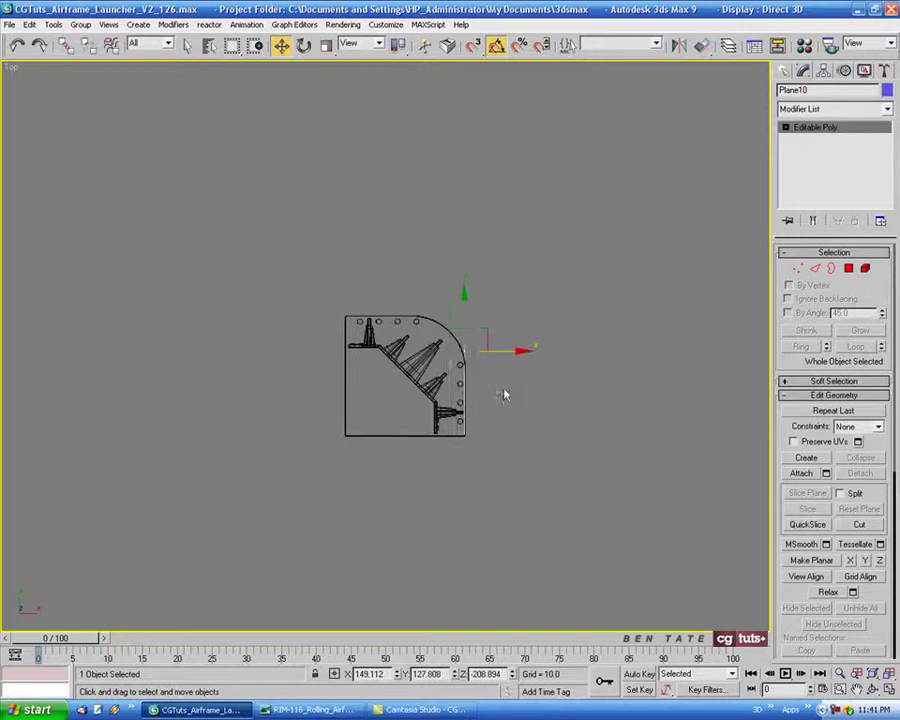
Nudge the strip about 0.3 units further along X toward the plate's outer edge and check it in perspective.
{"action": "scroll", "coordinate": [504, 395], "scroll_direction": "up", "scroll_amount": 8}
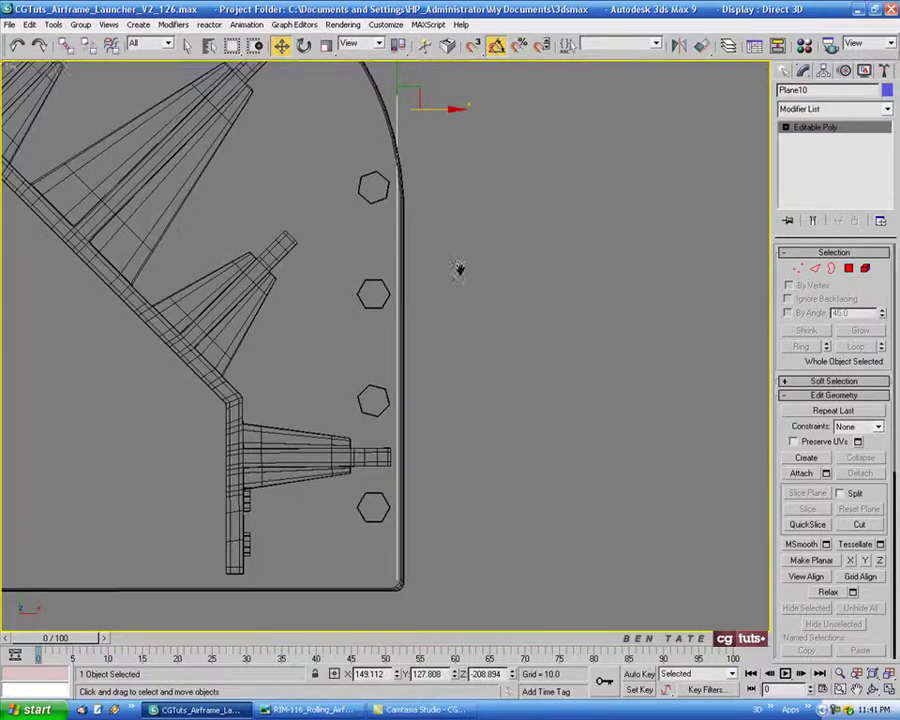
{"action": "middle_click_drag", "start_coordinate": [457, 268], "coordinate": [464, 261]}
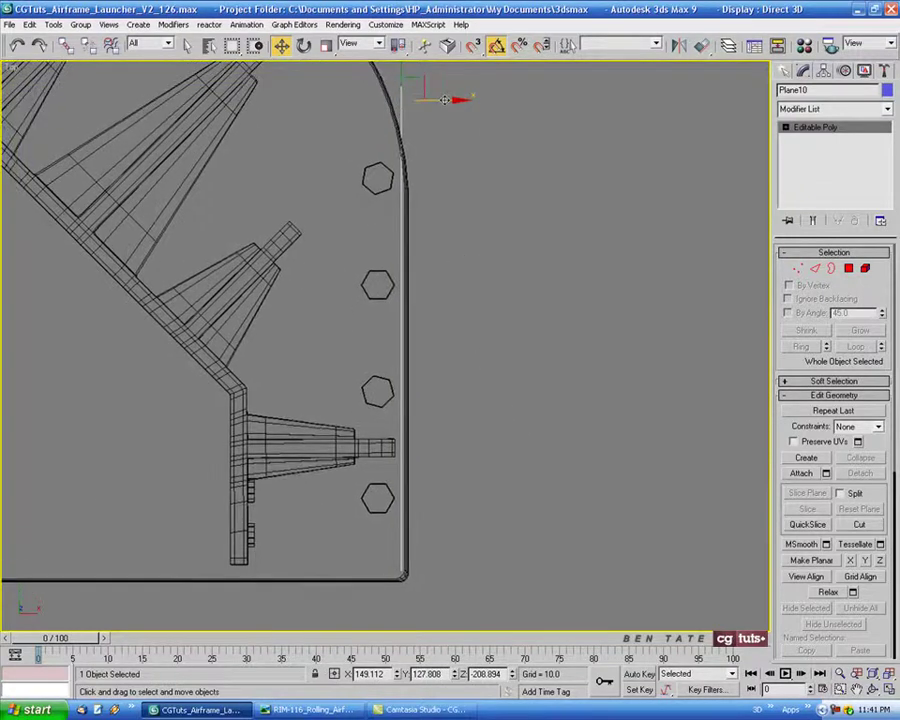
{"action": "left_click_drag", "start_coordinate": [445, 100], "coordinate": [447, 101]}
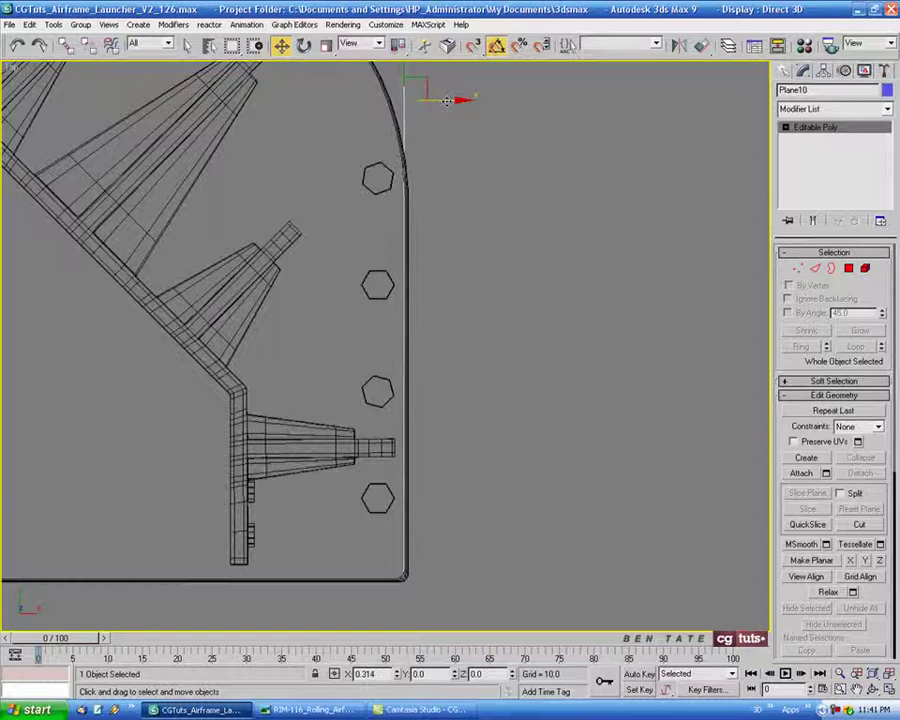
{"action": "key", "text": "alt+w"}
{"action": "right_click", "coordinate": [660, 557]}
{"action": "key", "text": "alt+w"}
{"action": "middle_click_drag", "start_coordinate": [480, 556], "coordinate": [607, 342]}
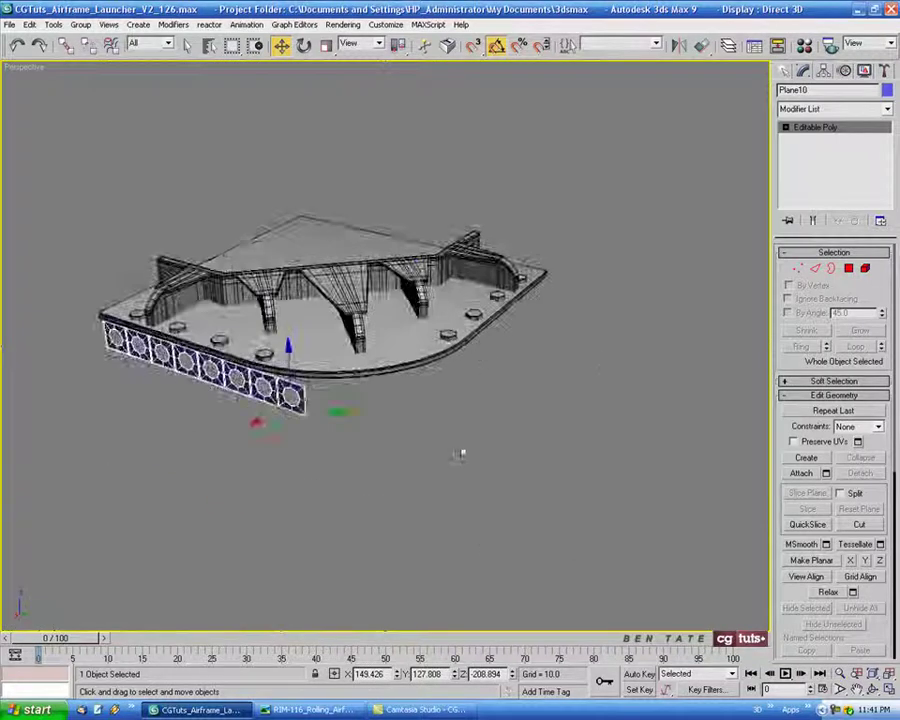
Compare the panel strip under the corner plate with the base mounts in the reference photo.
{"action": "middle_click_drag", "start_coordinate": [461, 455], "coordinate": [482, 434], "text": "alt"}
{"action": "scroll", "coordinate": [478, 391], "scroll_direction": "up", "scroll_amount": 3}
{"action": "middle_click_drag", "start_coordinate": [490, 380], "coordinate": [538, 414], "text": "alt"}
{"action": "key", "text": "alt+Tab"}
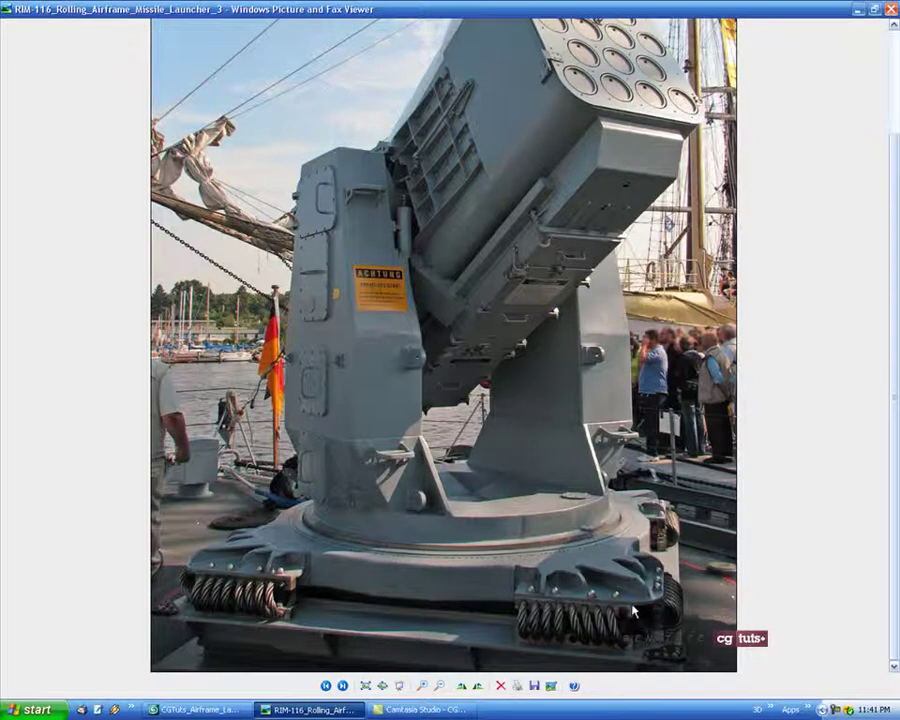
{"action": "key", "text": "alt+Tab"}
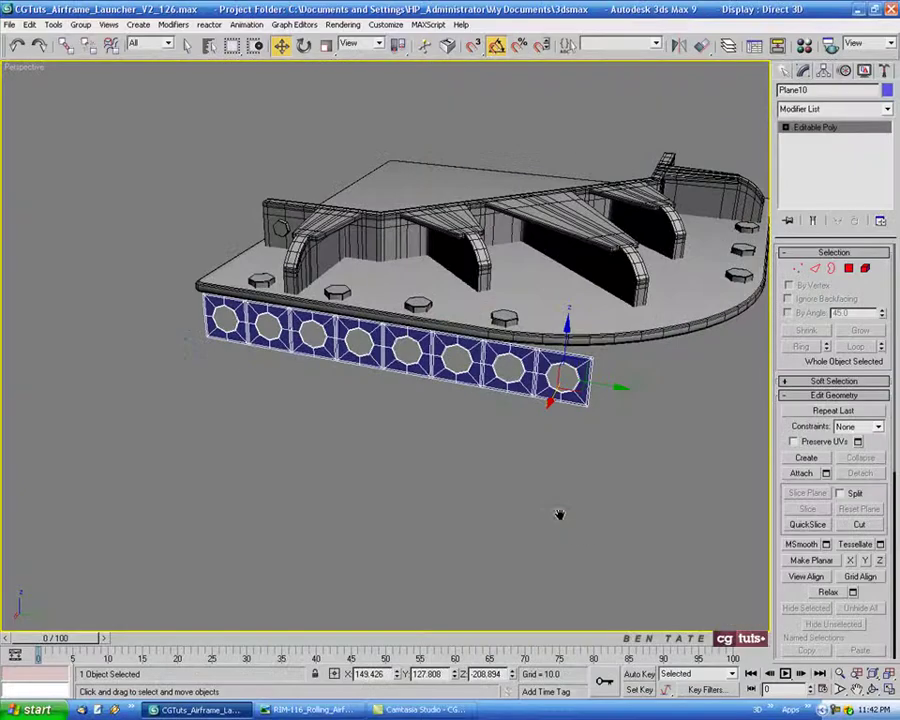
Try moving the strip about 4.4 units inward along X beneath the plate, and undo that move.
{"action": "scroll", "coordinate": [560, 514], "scroll_direction": "up", "scroll_amount": 3}
{"action": "middle_click_drag", "start_coordinate": [606, 388], "coordinate": [567, 437]}
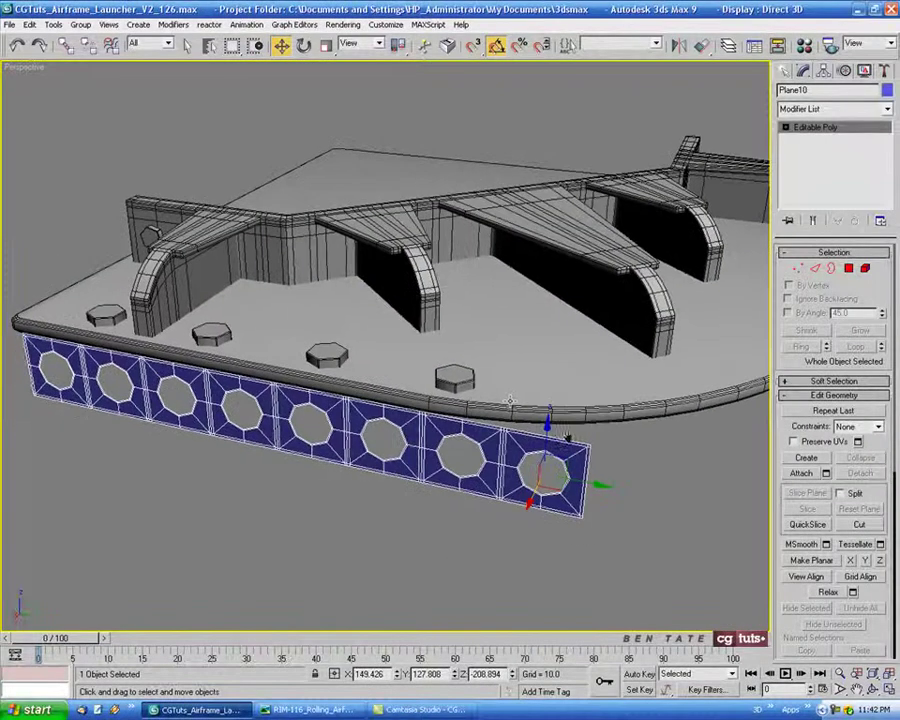
{"action": "left_click_drag", "start_coordinate": [536, 494], "coordinate": [544, 466]}
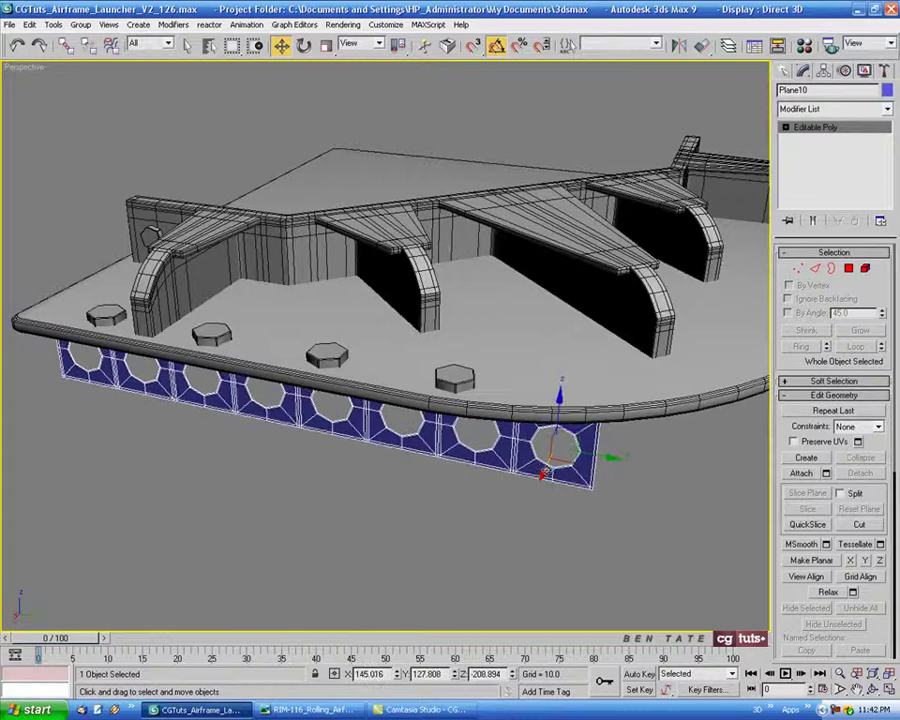
{"action": "key", "text": "ctrl+z"}
Delete all polygons of the strip's end panel on the curved-corner side, including the narrow border up to the neighbouring panel, and leave polygon editing.
{"action": "left_click", "coordinate": [849, 268]}
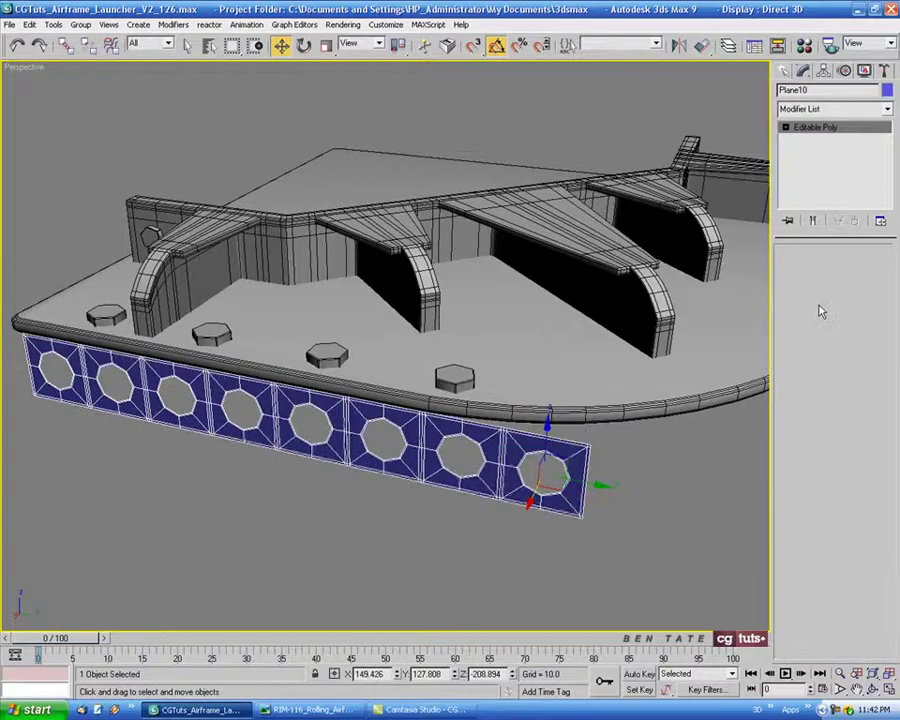
{"action": "key", "text": "alt+w"}
{"action": "right_click", "coordinate": [293, 547]}
{"action": "key", "text": "alt+w"}
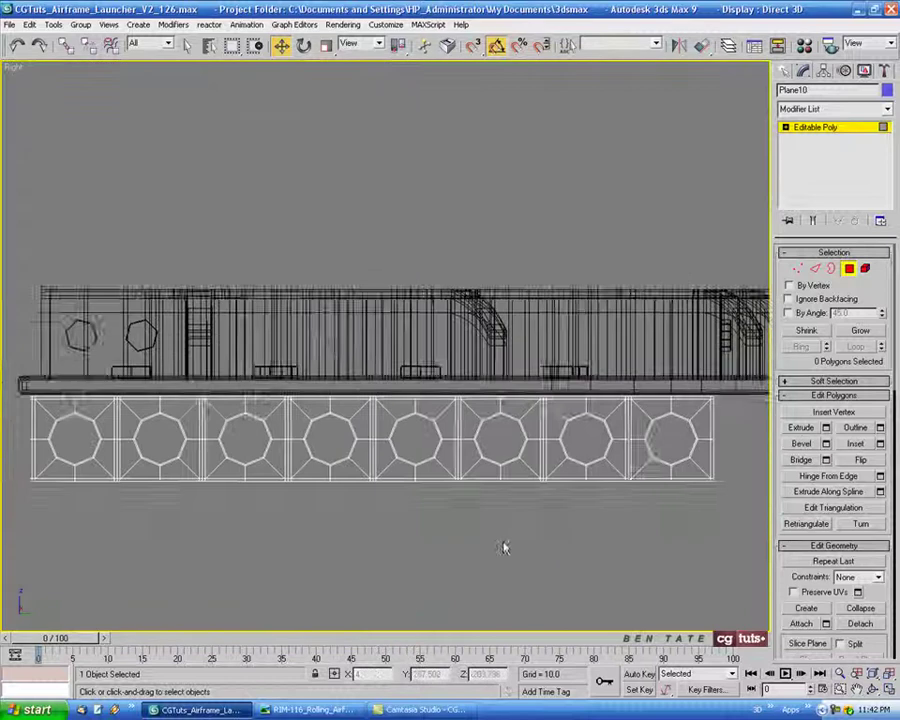
{"action": "middle_click_drag", "start_coordinate": [542, 535], "coordinate": [474, 534]}
{"action": "left_click_drag", "start_coordinate": [728, 340], "coordinate": [560, 563]}
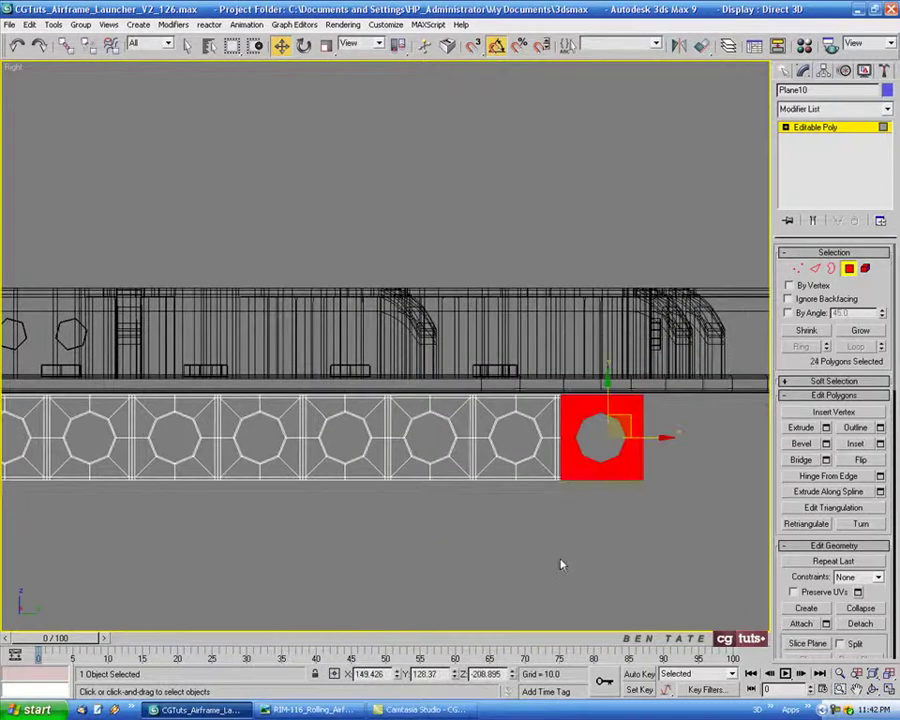
{"action": "scroll", "coordinate": [585, 465], "scroll_direction": "up", "scroll_amount": 6}
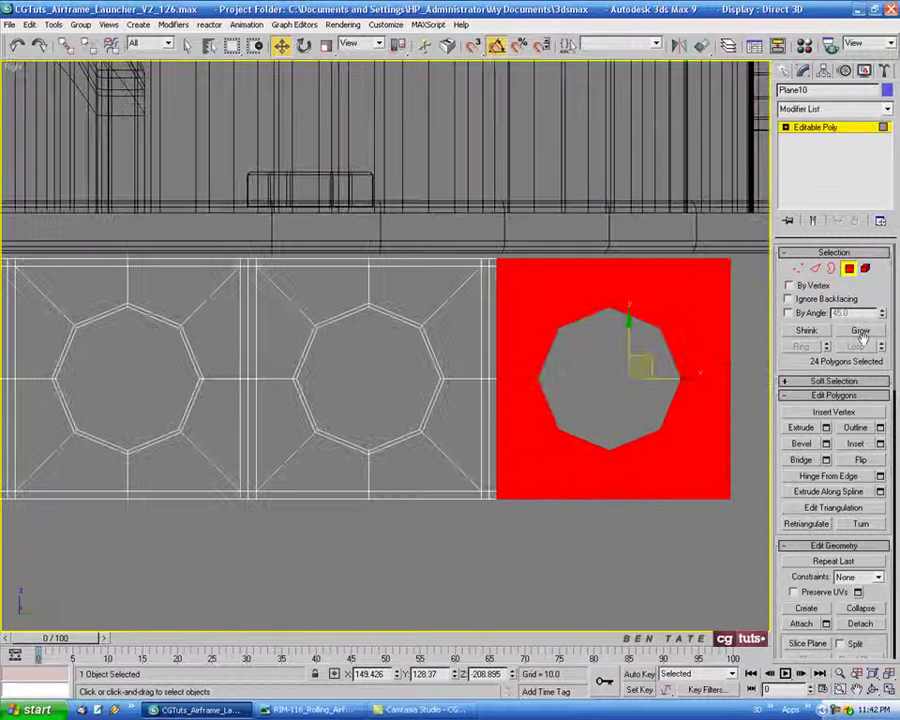
{"action": "left_click", "coordinate": [860, 331]}
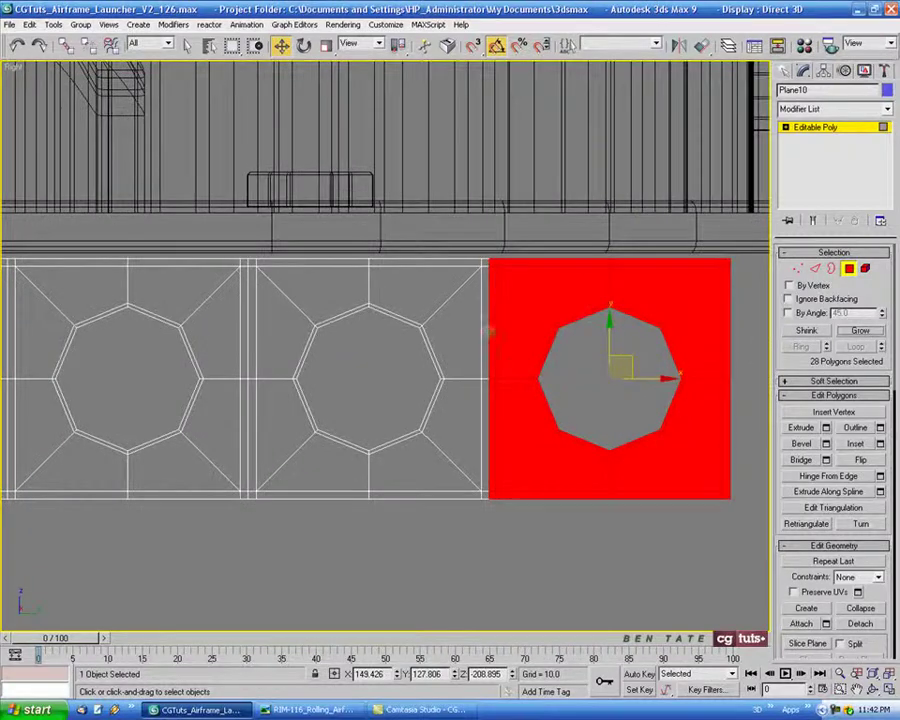
{"action": "key", "text": "Delete"}
{"action": "scroll", "coordinate": [590, 385], "scroll_direction": "down", "scroll_amount": 4}
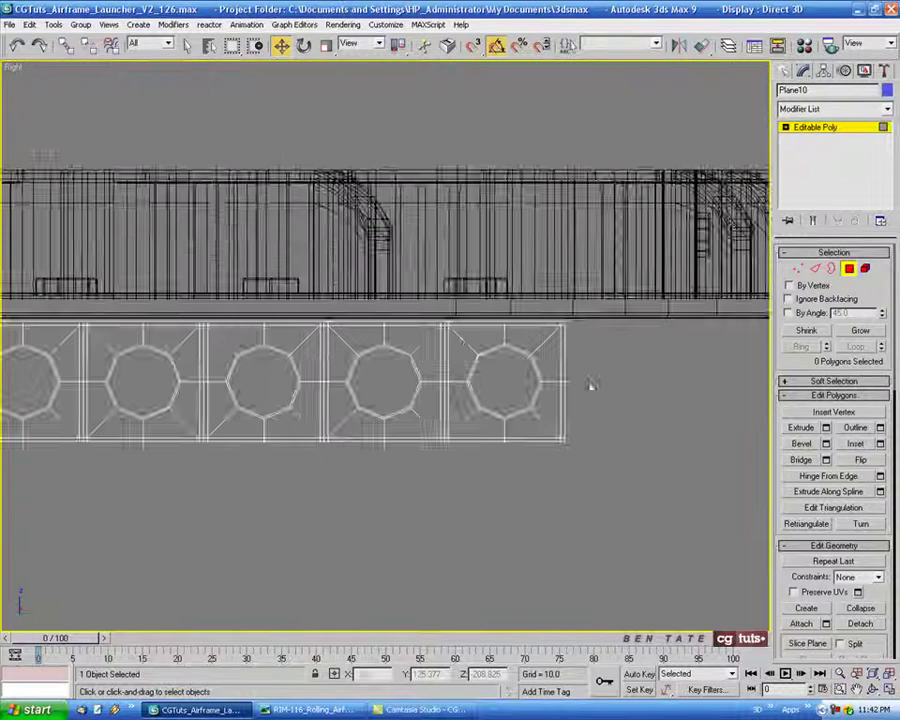
{"action": "scroll", "coordinate": [590, 385], "scroll_direction": "down", "scroll_amount": 3}
{"action": "left_click", "coordinate": [848, 268]}
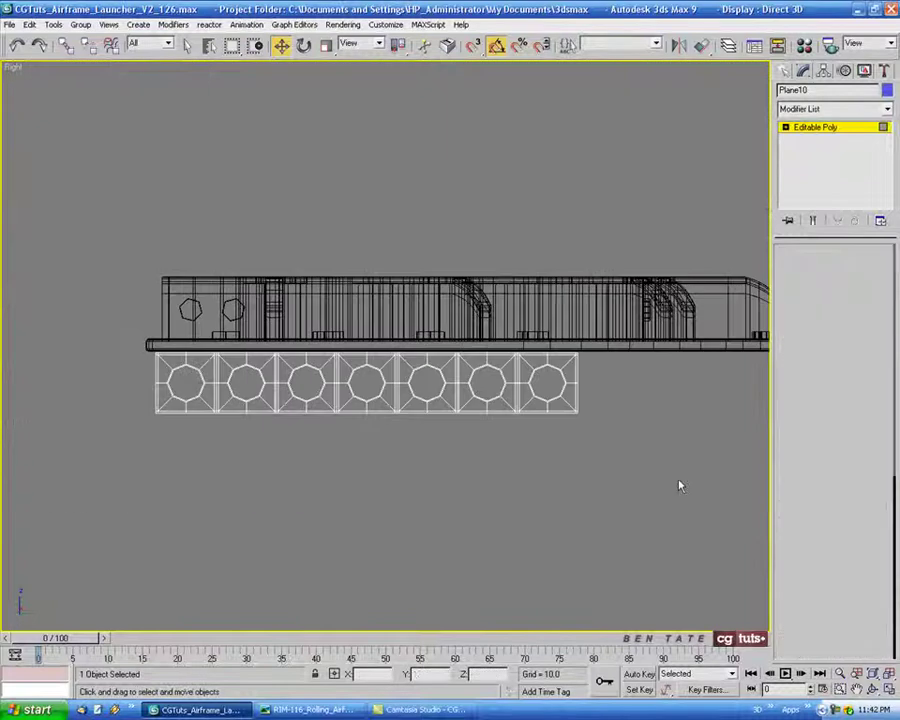
Apply a Shell modifier to the shortened strip of octagonal-holed panels.
{"action": "key", "text": "p"}
{"action": "mouse_move", "coordinate": [640, 528]}
{"action": "middle_mouse_down", "text": "alt"}
{"action": "mouse_move", "coordinate": [560, 510]}
{"action": "mouse_move", "coordinate": [602, 503]}
{"action": "mouse_move", "coordinate": [565, 455]}
{"action": "middle_mouse_up", "text": "alt"}
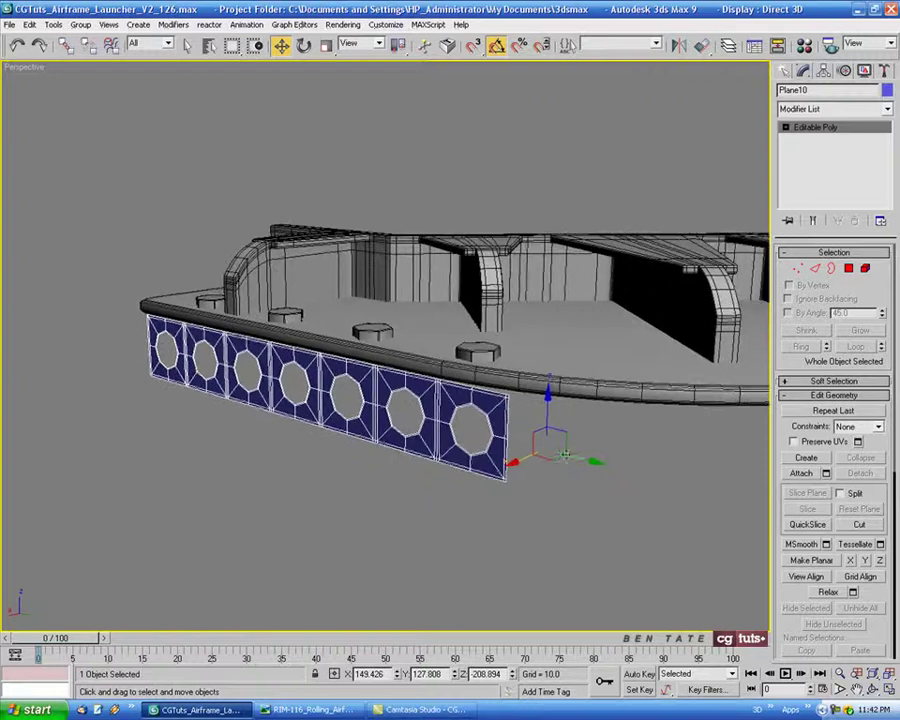
{"action": "left_click", "coordinate": [886, 112]}
{"action": "scroll", "coordinate": [835, 400], "scroll_direction": "down", "scroll_amount": 15}
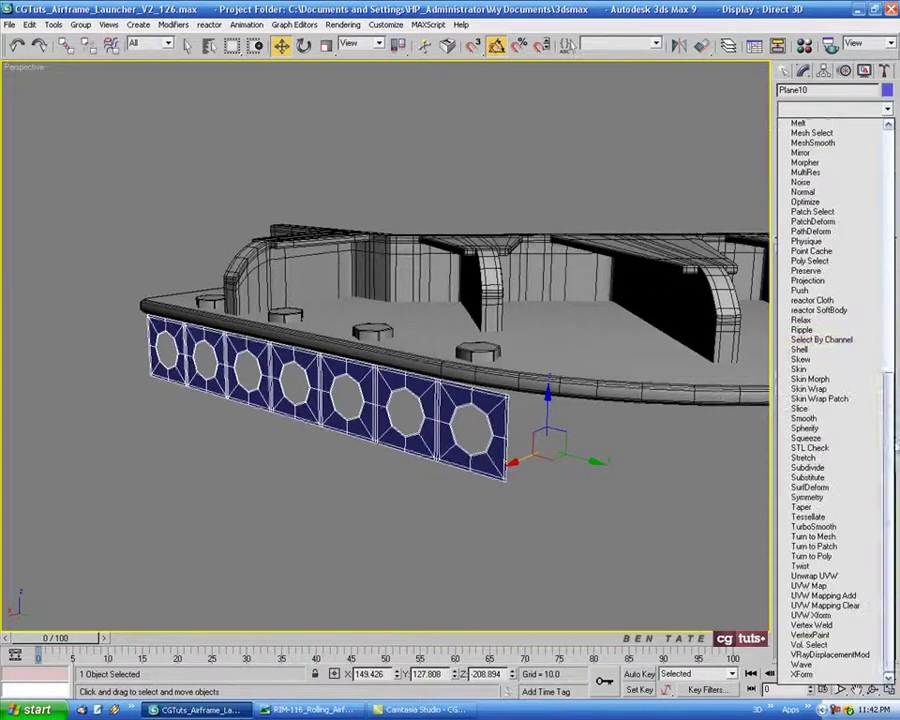
{"action": "left_click", "coordinate": [850, 350]}
{"action": "middle_click_drag", "start_coordinate": [649, 440], "coordinate": [520, 540], "text": "alt"}
Check the mount's depth in the reference photo and set the Shell's outer amount to 5.0.
{"action": "left_click", "coordinate": [312, 709]}
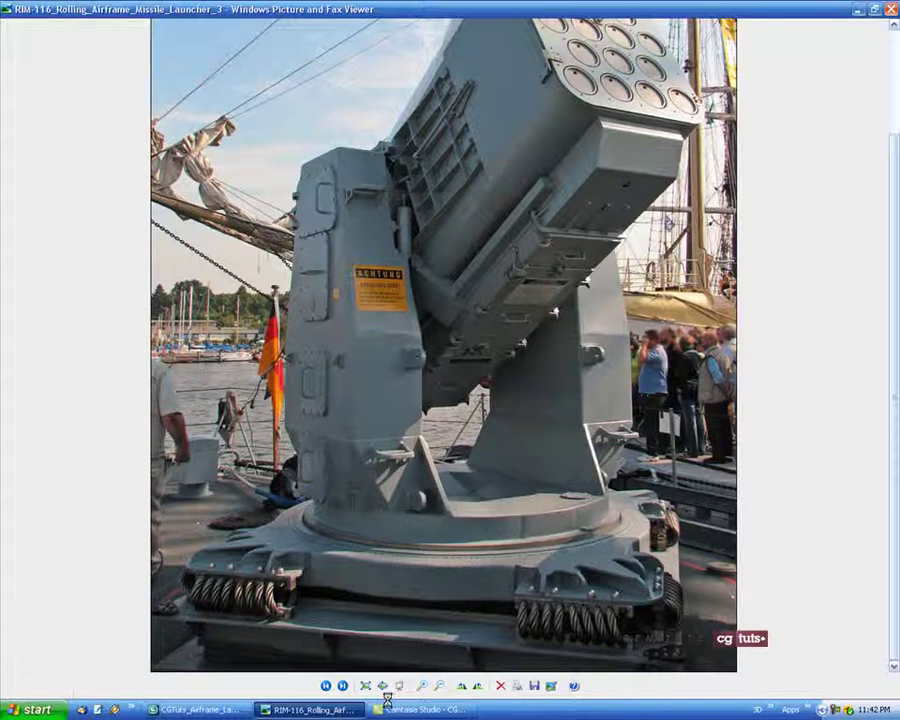
{"action": "left_click", "coordinate": [224, 708]}
{"action": "middle_click_drag", "start_coordinate": [668, 501], "coordinate": [651, 495], "text": "alt"}
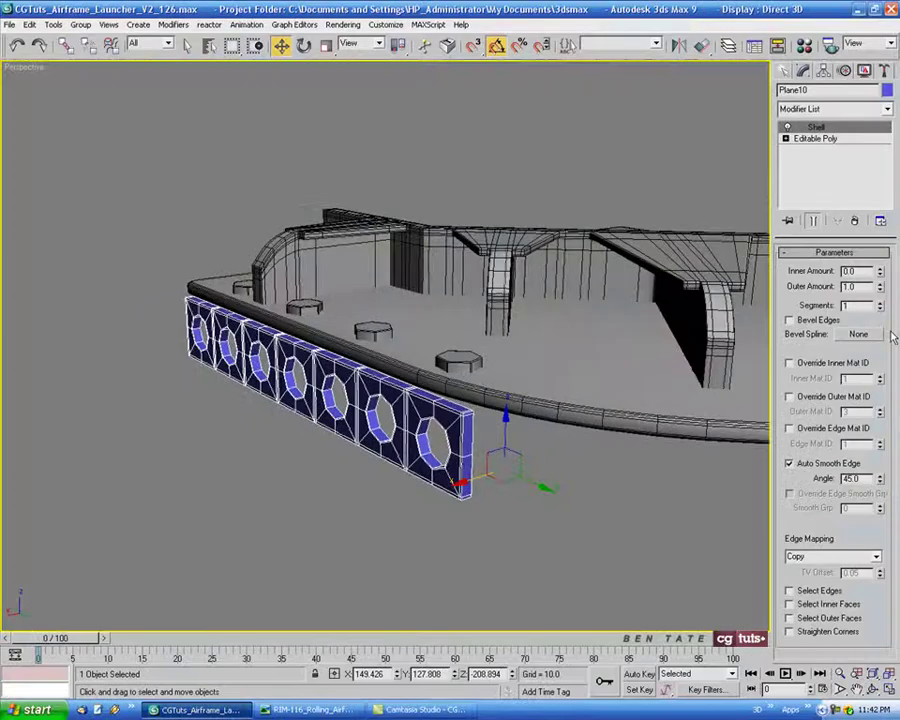
{"action": "left_click_drag", "start_coordinate": [881, 291], "coordinate": [853, 42]}
{"action": "middle_click_drag", "start_coordinate": [573, 410], "coordinate": [553, 391], "text": "alt"}
{"action": "left_click", "coordinate": [860, 287]}
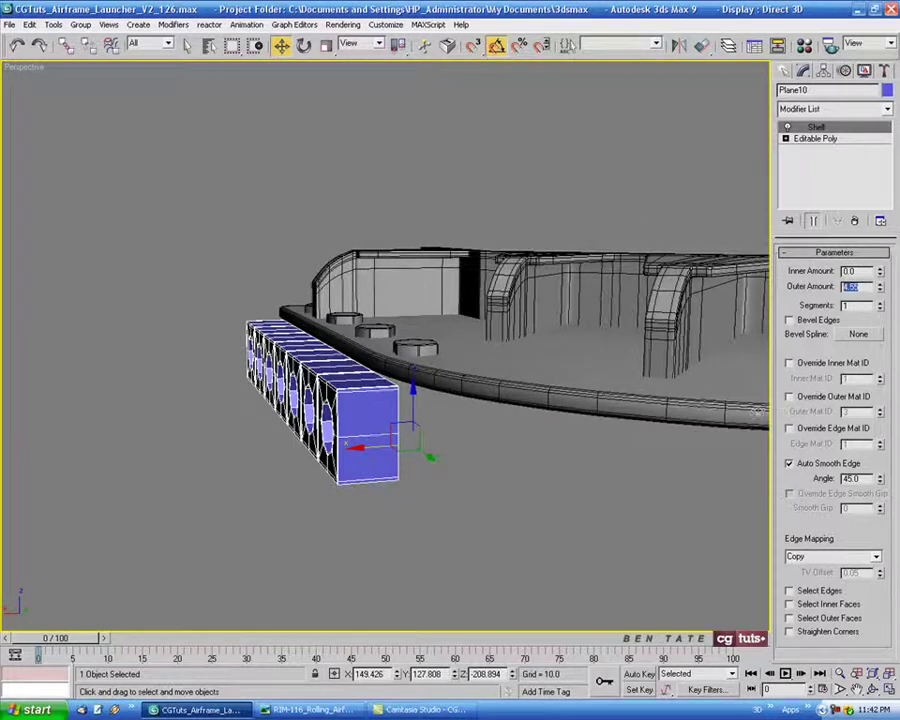
{"action": "type", "text": "3"}
{"action": "key", "text": "Return"}
{"action": "type", "text": "5"}
{"action": "key", "text": "Return"}
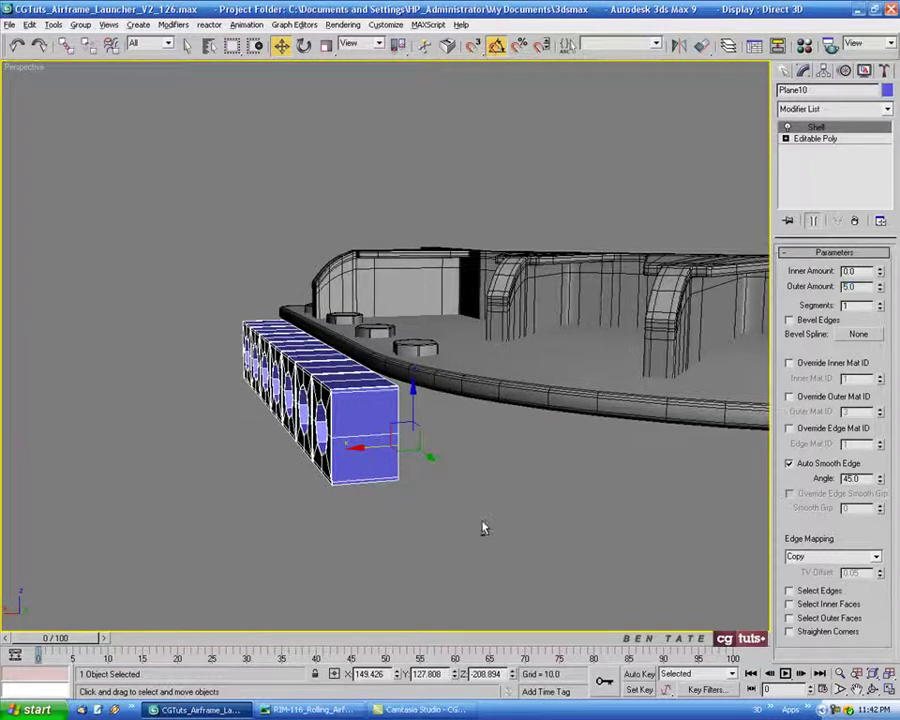
Convert the thickened strip to an Editable Poly.
{"action": "middle_click_drag", "start_coordinate": [482, 528], "coordinate": [516, 542], "text": "alt"}
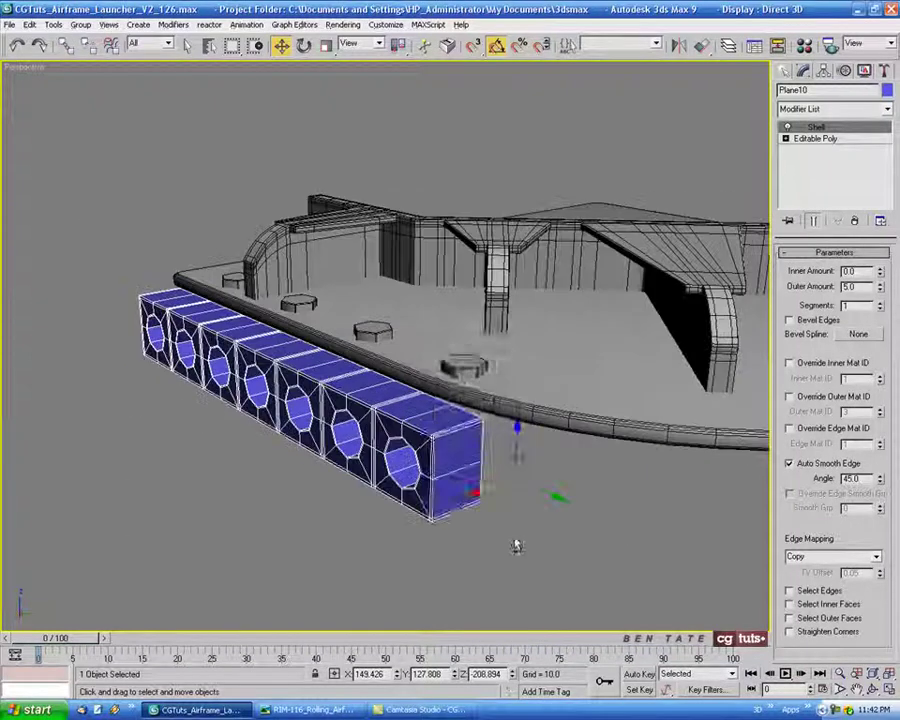
{"action": "right_click", "coordinate": [424, 443]}
{"action": "mouse_move", "coordinate": [508, 557]}
{"action": "left_click", "coordinate": [570, 565]}
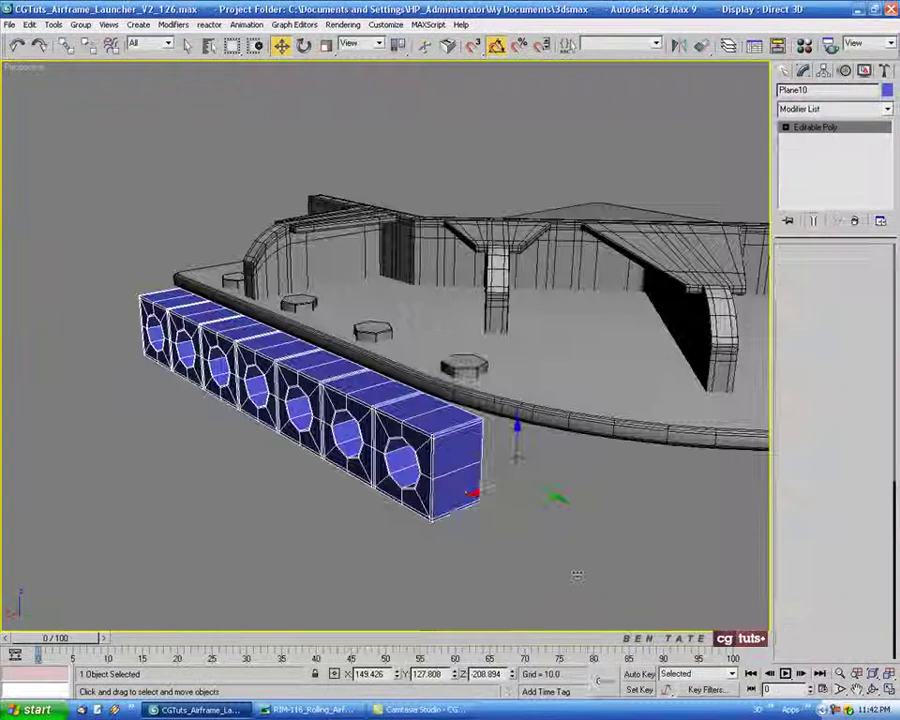
Select the ring of edges running across the block's outer thickness and connect them with 2 segments and a pinch of 90.
{"action": "middle_click_drag", "start_coordinate": [570, 565], "coordinate": [457, 294], "text": "alt"}
{"action": "scroll", "coordinate": [467, 450], "scroll_direction": "up", "scroll_amount": 5}
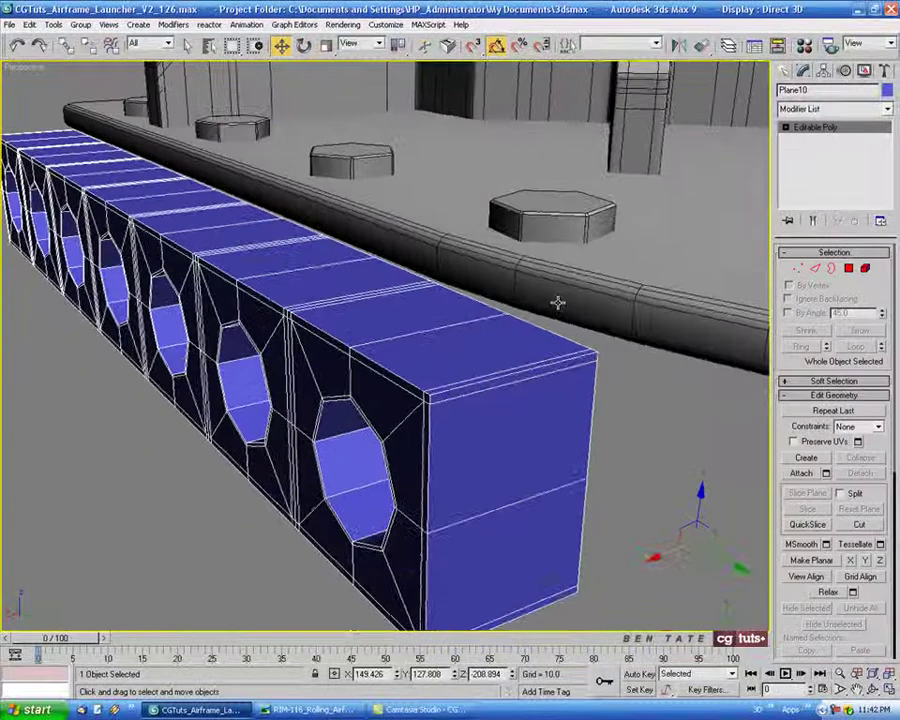
{"action": "left_click", "coordinate": [815, 268]}
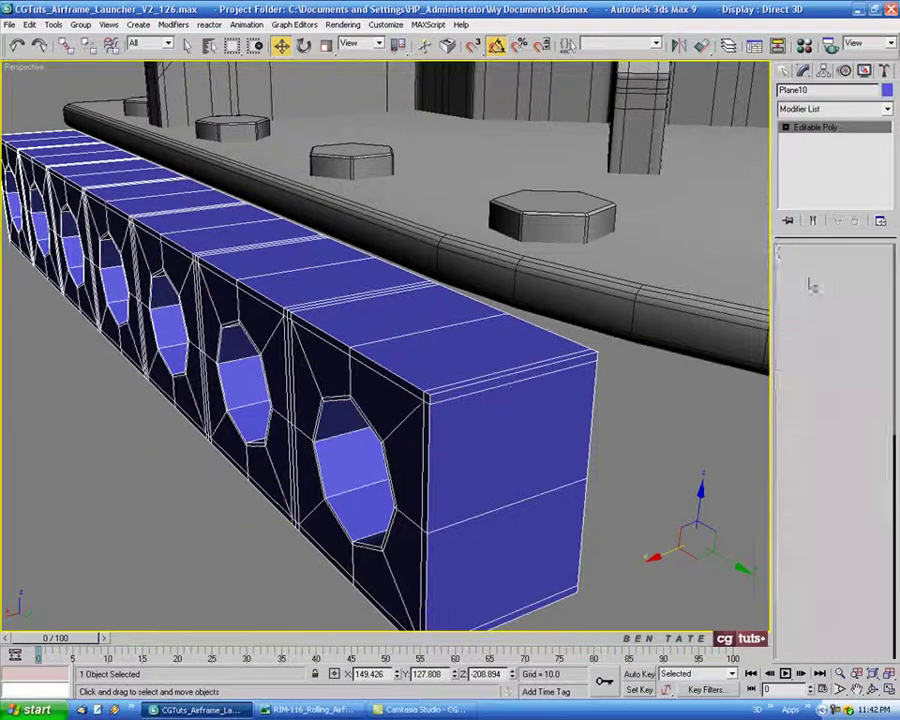
{"action": "left_click", "coordinate": [507, 387]}
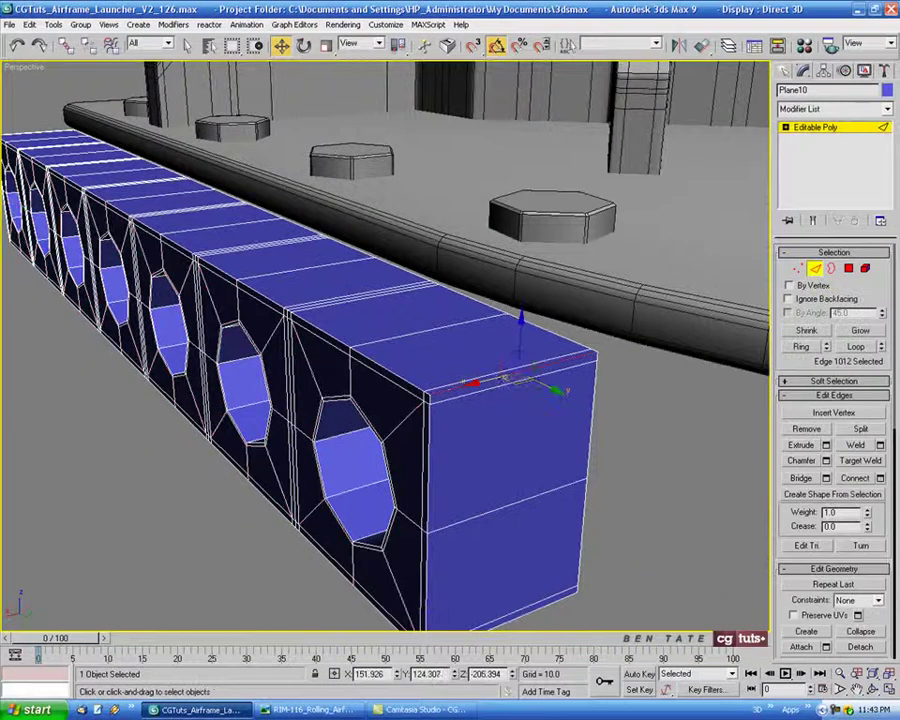
{"action": "left_click", "coordinate": [801, 347]}
{"action": "left_click", "coordinate": [881, 479]}
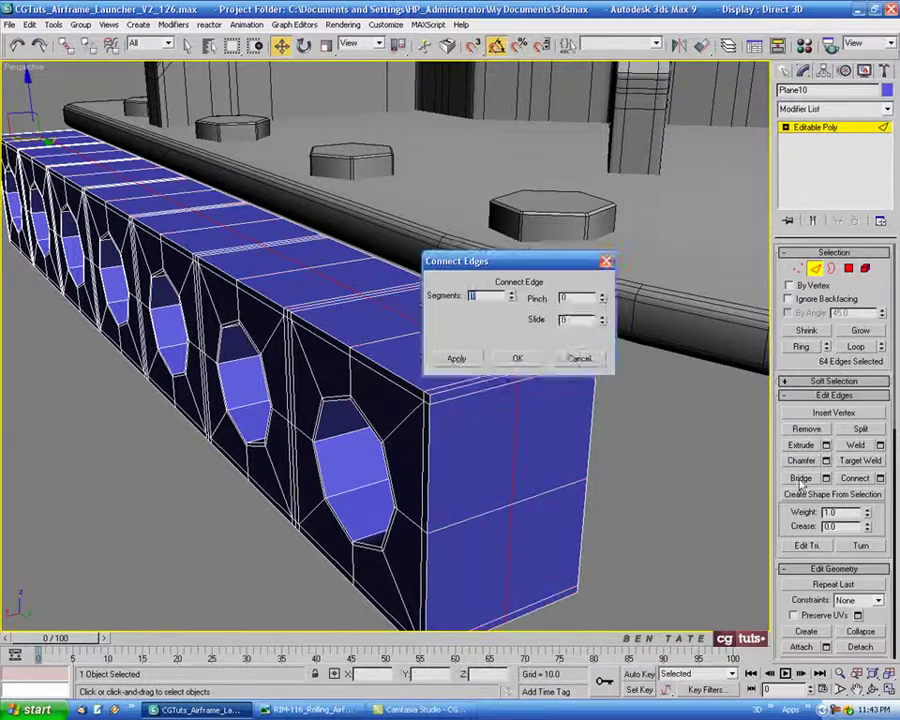
{"action": "left_click_drag", "start_coordinate": [500, 257], "coordinate": [632, 171]}
{"action": "left_click", "coordinate": [645, 202]}
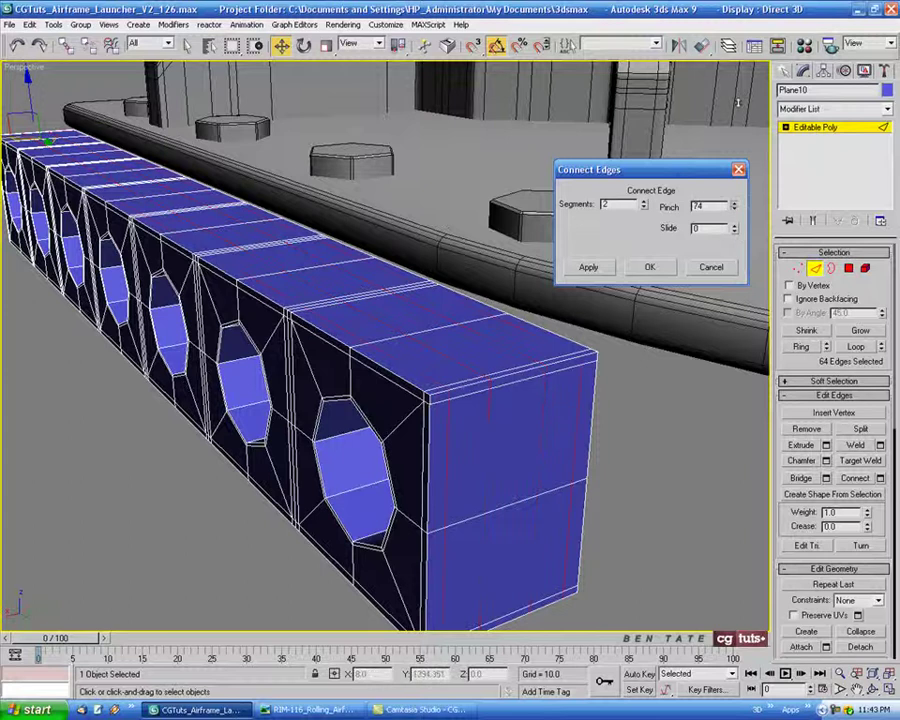
{"action": "left_click_drag", "start_coordinate": [738, 102], "coordinate": [739, 84]}
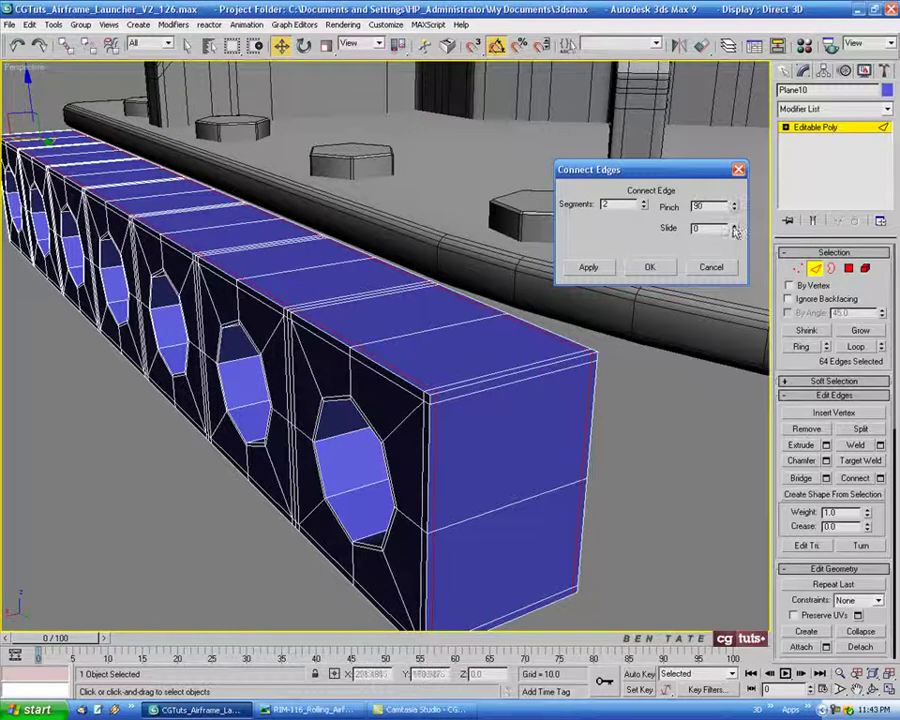
{"action": "left_click", "coordinate": [649, 267]}
Begin selecting depth edges inside the octagonal holes, undo the unwanted picks, and turn on Ignore Backfacing with the plain selection tool.
{"action": "middle_click_drag", "start_coordinate": [462, 486], "coordinate": [545, 475], "text": "alt"}
{"action": "left_click", "coordinate": [531, 445]}
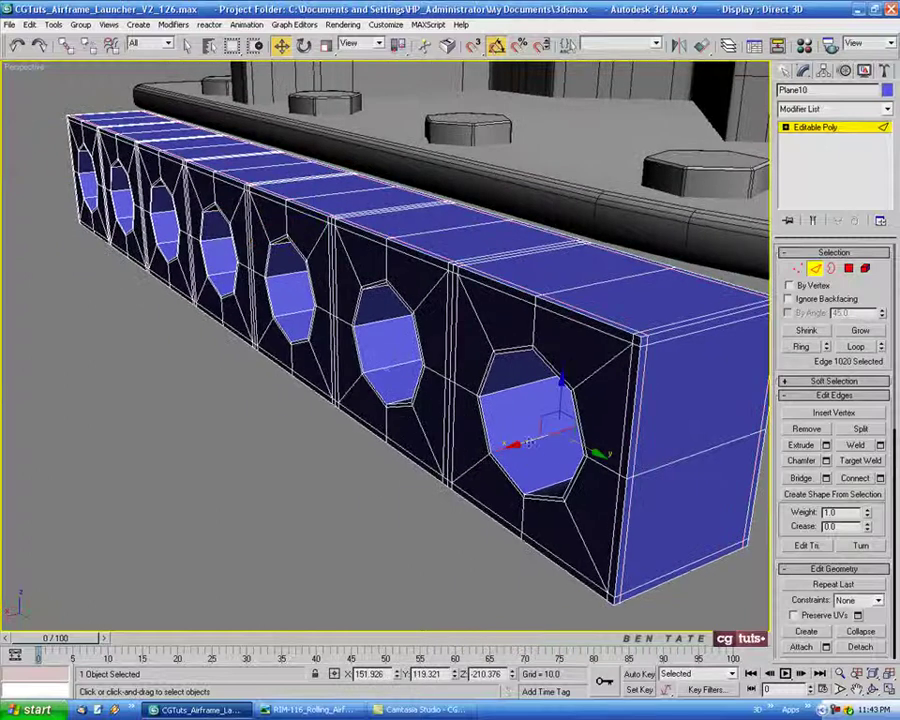
{"action": "left_click", "coordinate": [389, 369], "text": "ctrl"}
{"action": "left_click", "coordinate": [283, 316], "text": "ctrl"}
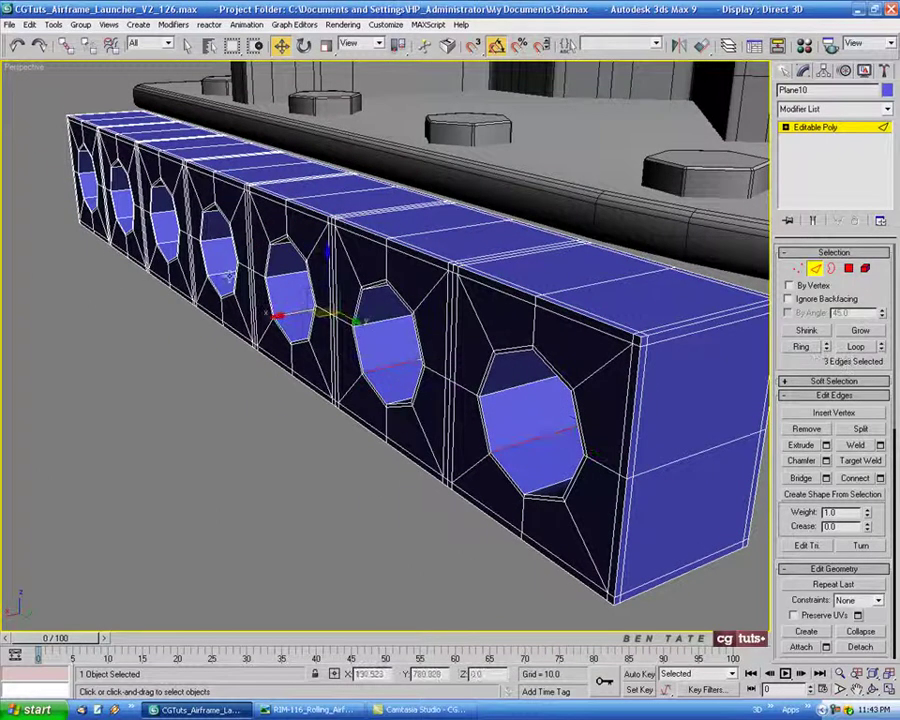
{"action": "key", "text": "ctrl+z"}
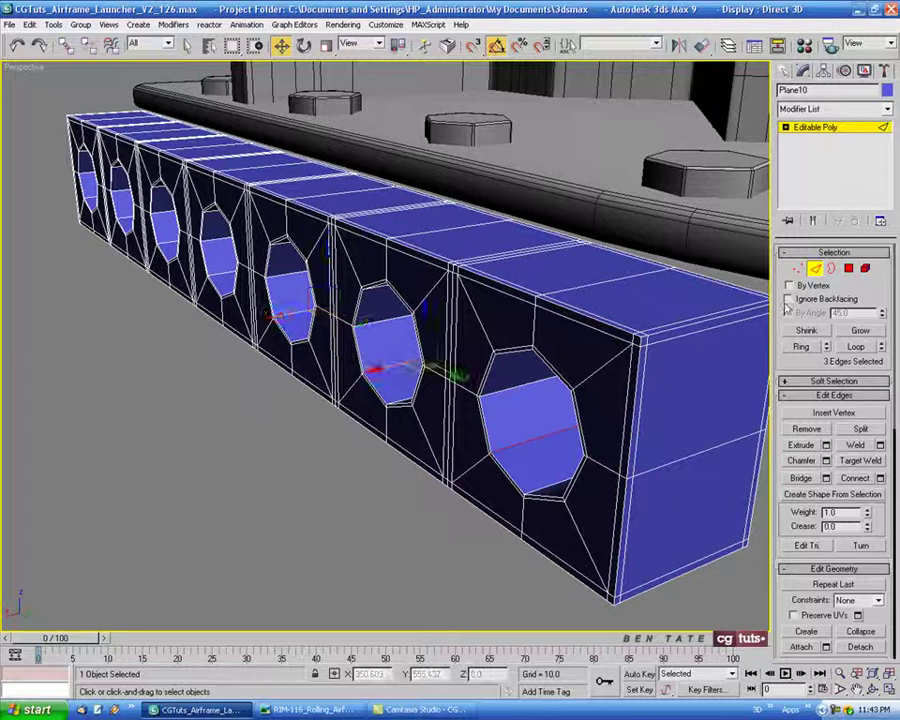
{"action": "left_click", "coordinate": [788, 300]}
{"action": "left_click", "coordinate": [188, 46]}
{"action": "key", "text": "ctrl+z"}
Add a depth edge from each remaining hole, expand the selection to full rings, and connect them with 2 segments and a pinch of 90.
{"action": "middle_click_drag", "start_coordinate": [368, 344], "coordinate": [409, 330], "text": "alt"}
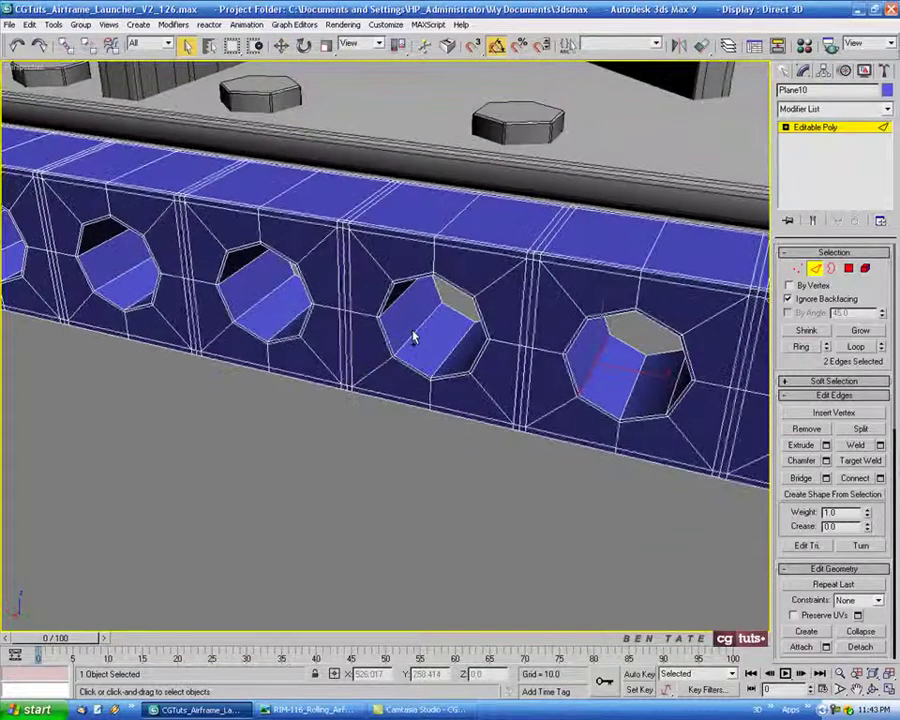
{"action": "left_click", "coordinate": [276, 308], "text": "ctrl"}
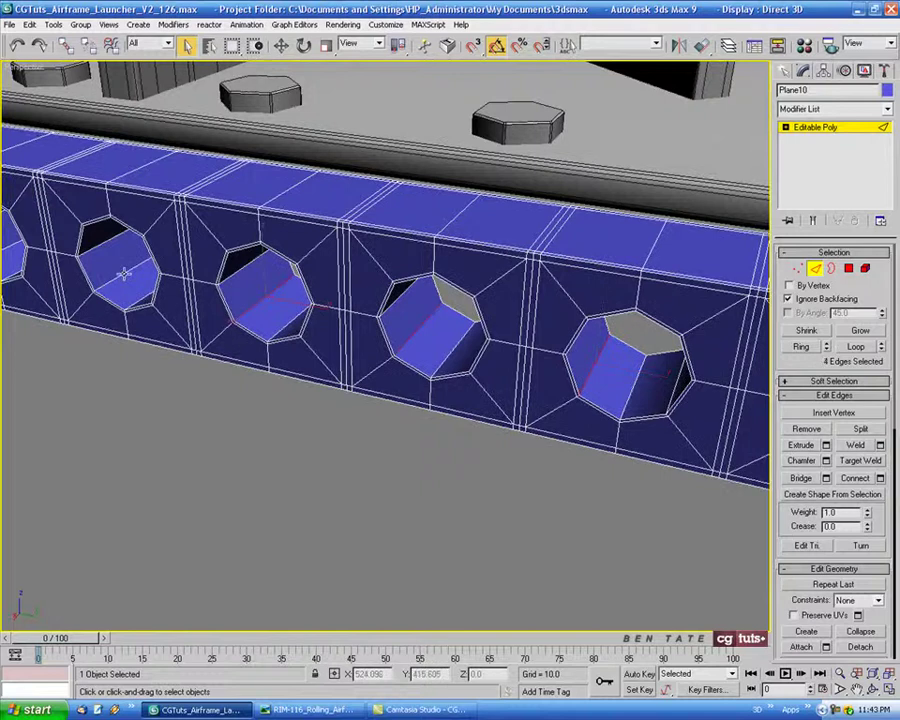
{"action": "left_click", "coordinate": [123, 273], "text": "ctrl"}
{"action": "middle_click_drag", "start_coordinate": [123, 273], "coordinate": [363, 370], "text": "alt"}
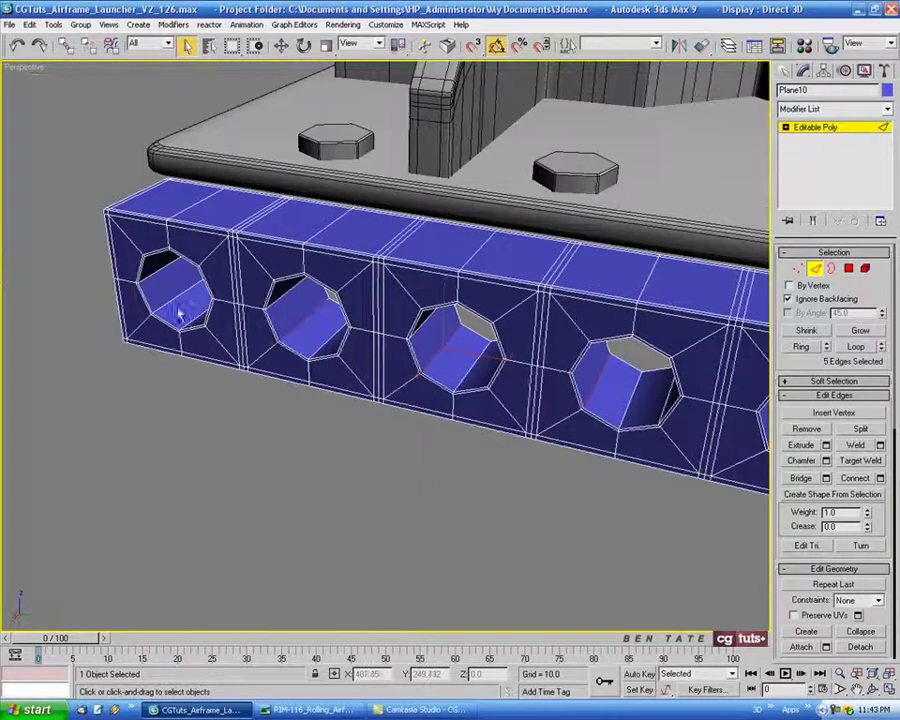
{"action": "left_click", "coordinate": [801, 346]}
{"action": "middle_click_drag", "start_coordinate": [640, 450], "coordinate": [559, 444], "text": "alt"}
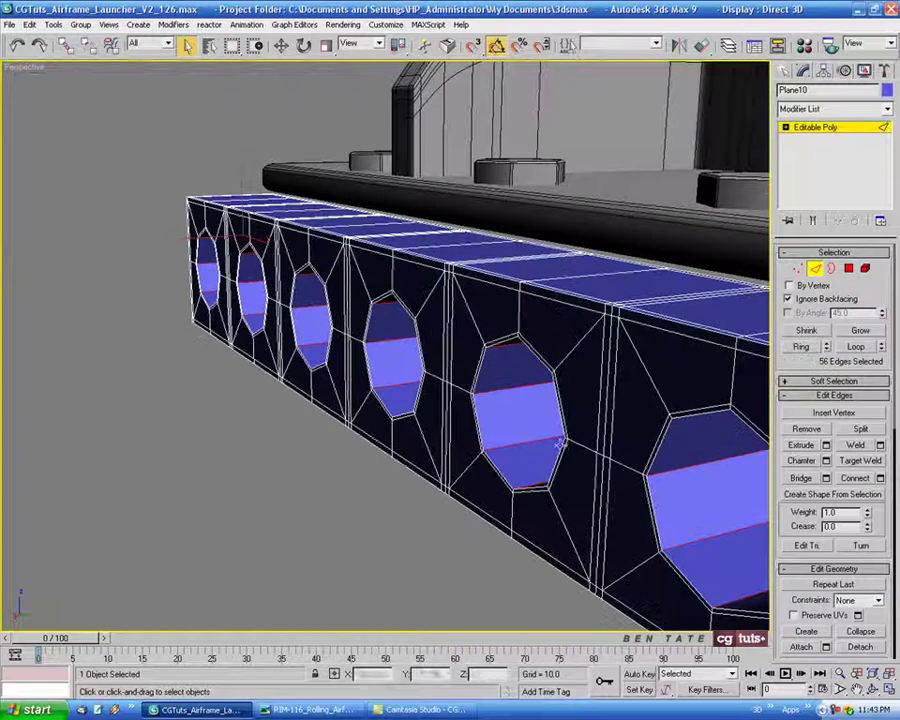
{"action": "left_click", "coordinate": [880, 478]}
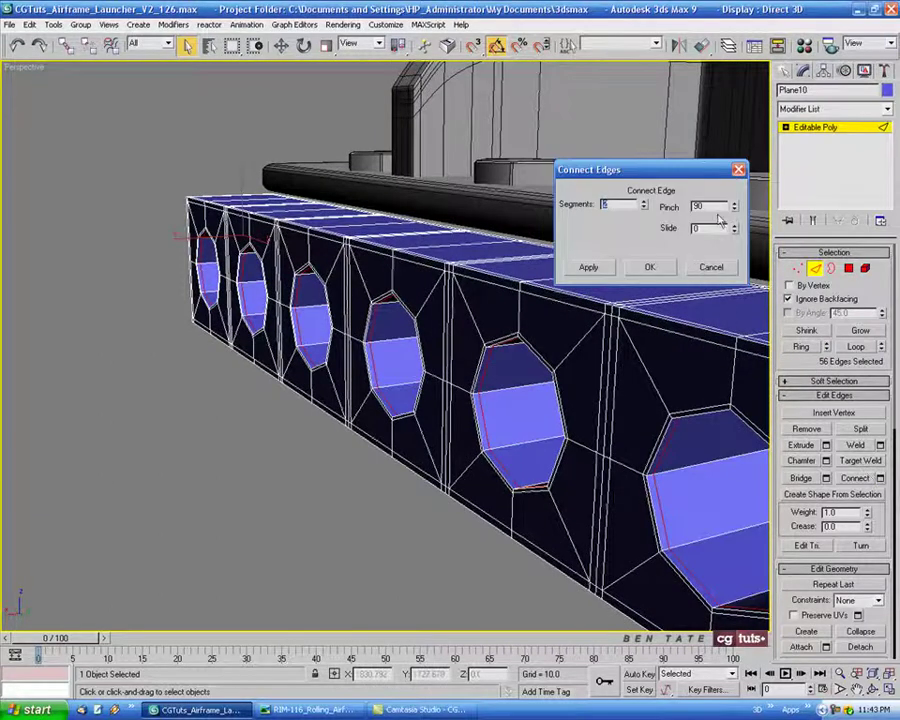
{"action": "left_click", "coordinate": [649, 267]}
{"action": "scroll", "coordinate": [456, 356], "scroll_direction": "down", "scroll_amount": 5}
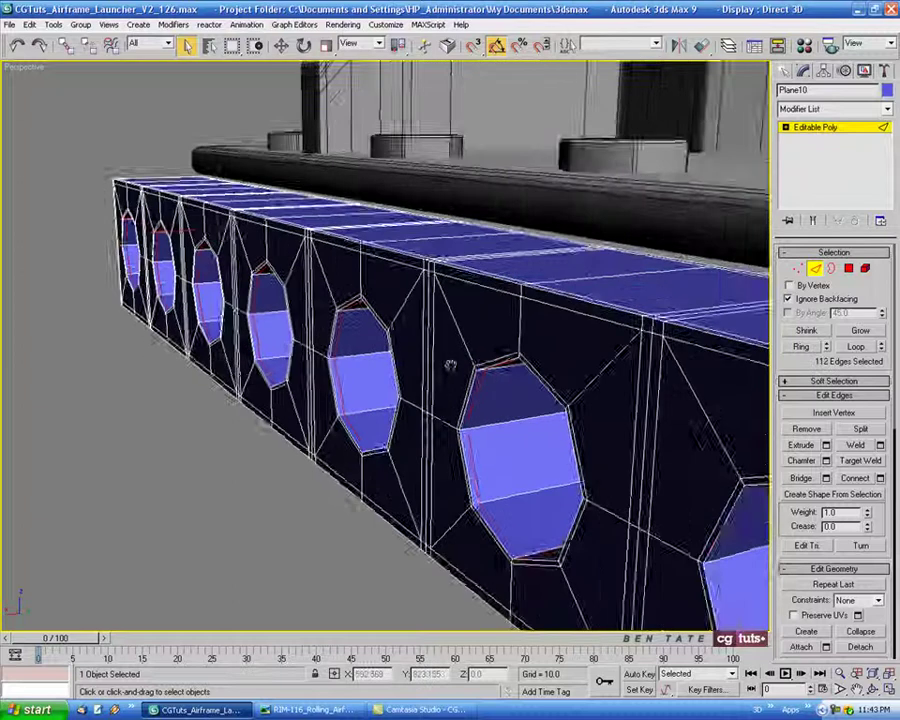
{"action": "middle_click_drag", "start_coordinate": [456, 356], "coordinate": [500, 362], "text": "alt"}
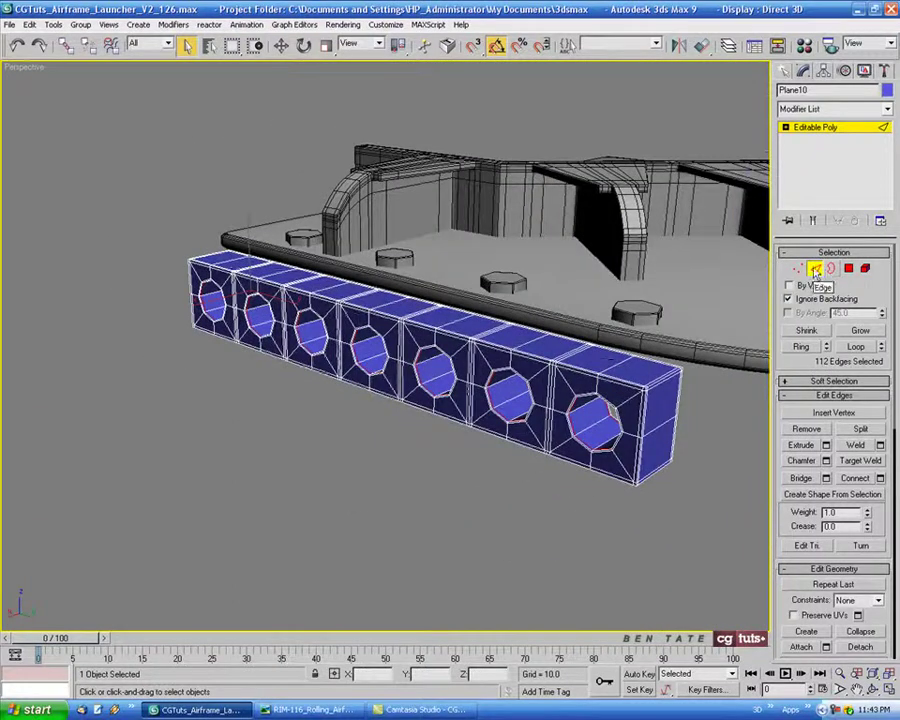
Leave edge editing on the octagonal-holed strip and centre its pivot on the object.
{"action": "left_click", "coordinate": [815, 268]}
{"action": "middle_click_drag", "start_coordinate": [649, 378], "coordinate": [607, 414]}
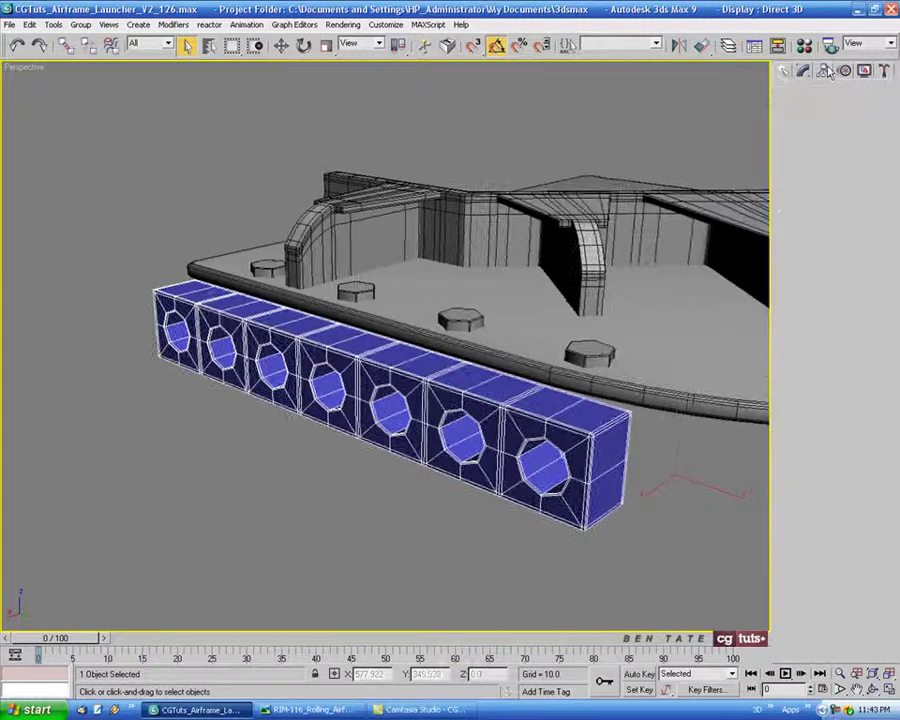
{"action": "left_click", "coordinate": [823, 71]}
{"action": "left_click", "coordinate": [833, 160]}
{"action": "left_click", "coordinate": [829, 163]}
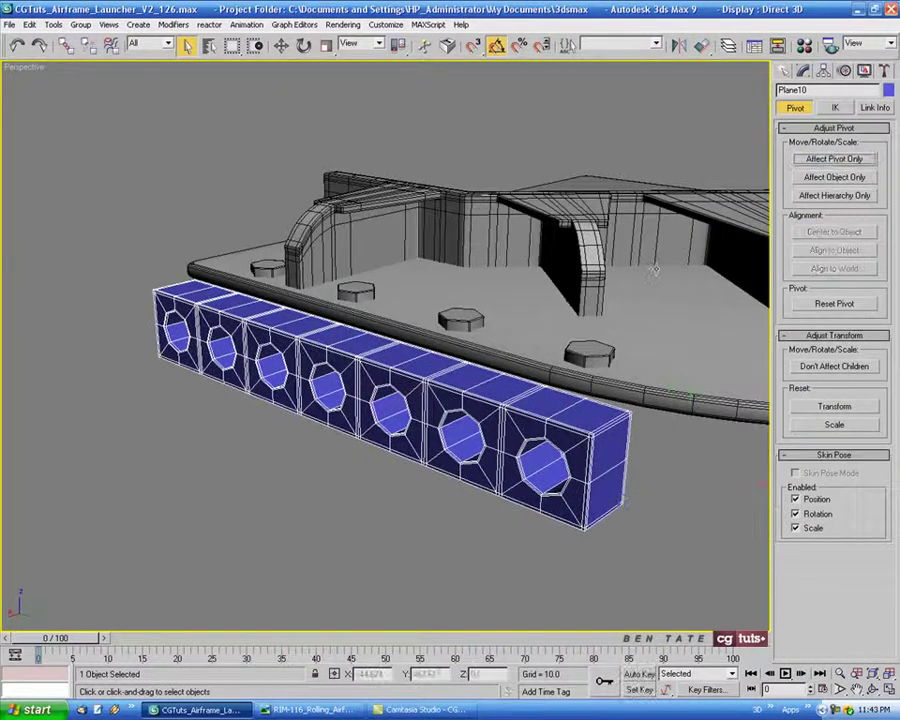
In the top view, move the strip inward along X to about 146.47 so it sits under the plate's row of bolts.
{"action": "key", "text": "alt+w"}
{"action": "right_click", "coordinate": [311, 261]}
{"action": "key", "text": "alt+w"}
{"action": "left_click", "coordinate": [283, 46]}
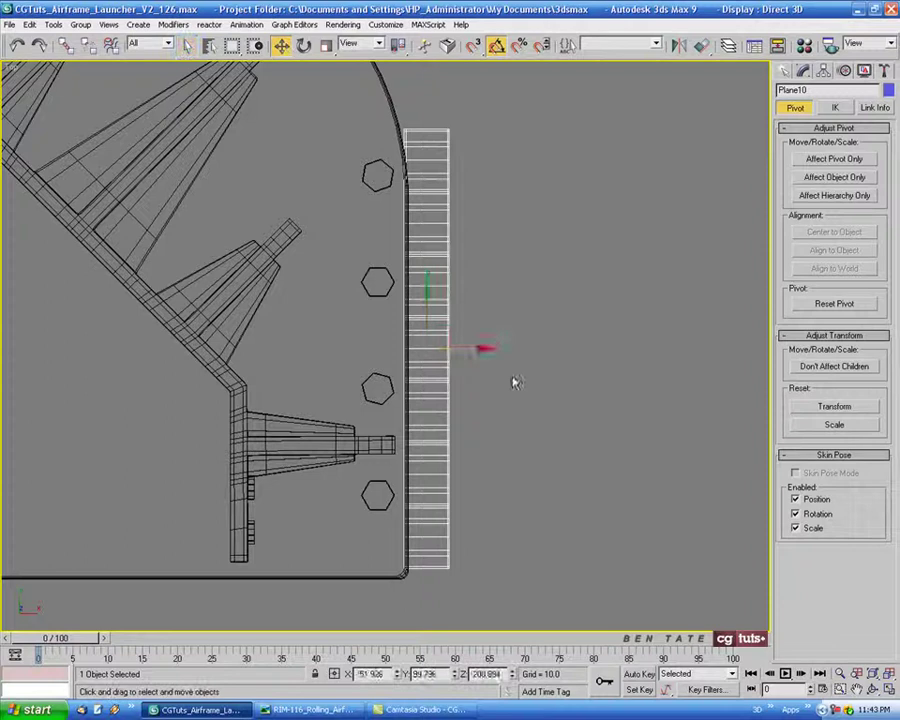
{"action": "left_click_drag", "start_coordinate": [485, 349], "coordinate": [434, 349]}
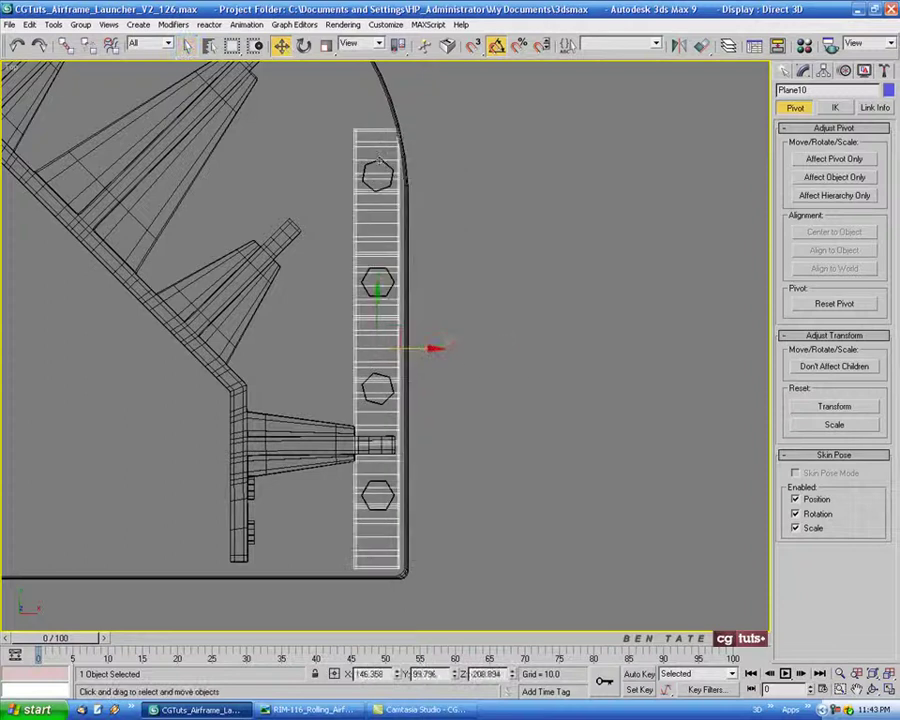
{"action": "middle_click_drag", "start_coordinate": [473, 396], "coordinate": [458, 286]}
{"action": "scroll", "coordinate": [484, 387], "scroll_direction": "up", "scroll_amount": 2}
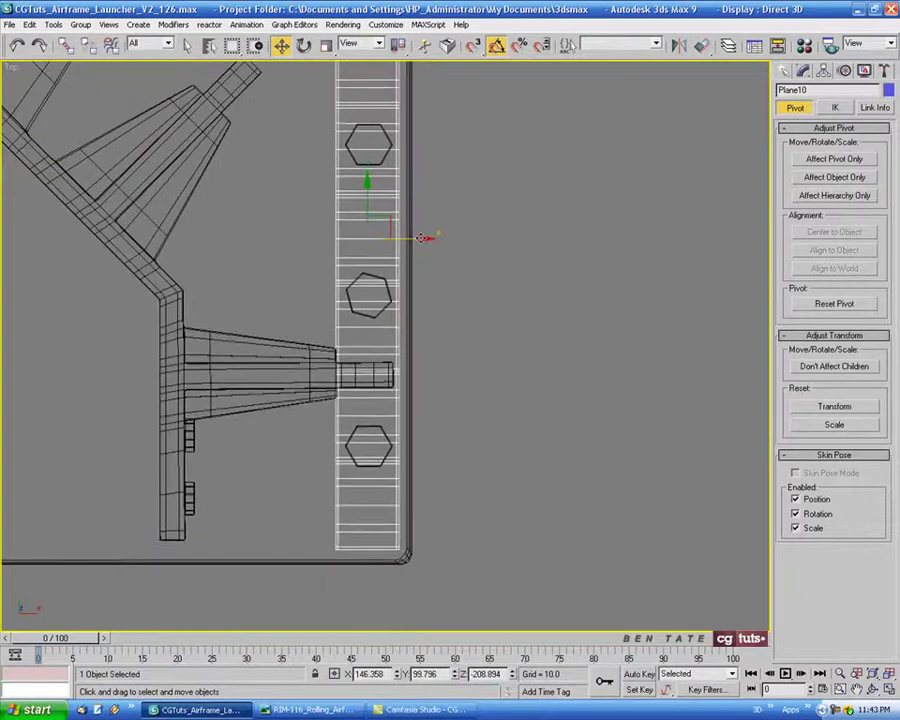
{"action": "left_click_drag", "start_coordinate": [421, 237], "coordinate": [422, 237]}
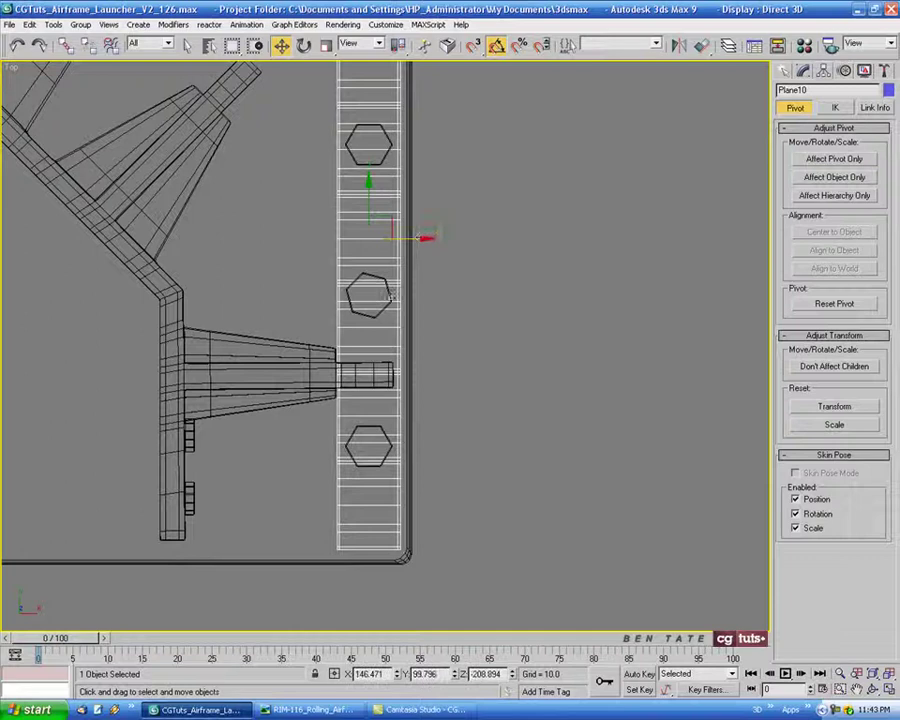
In the right view, align the strip with the plate's end at about Y 99.04 and raise it against the plate's underside.
{"action": "key", "text": "alt+w"}
{"action": "right_click", "coordinate": [597, 553]}
{"action": "key", "text": "alt+w"}
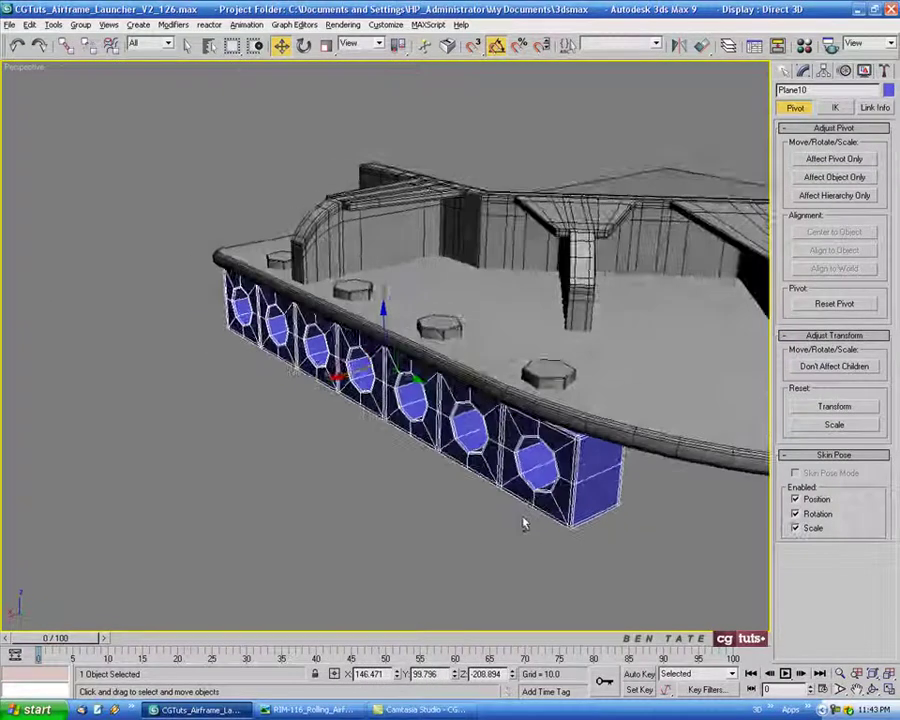
{"action": "middle_click_drag", "start_coordinate": [523, 523], "coordinate": [513, 513], "text": "alt"}
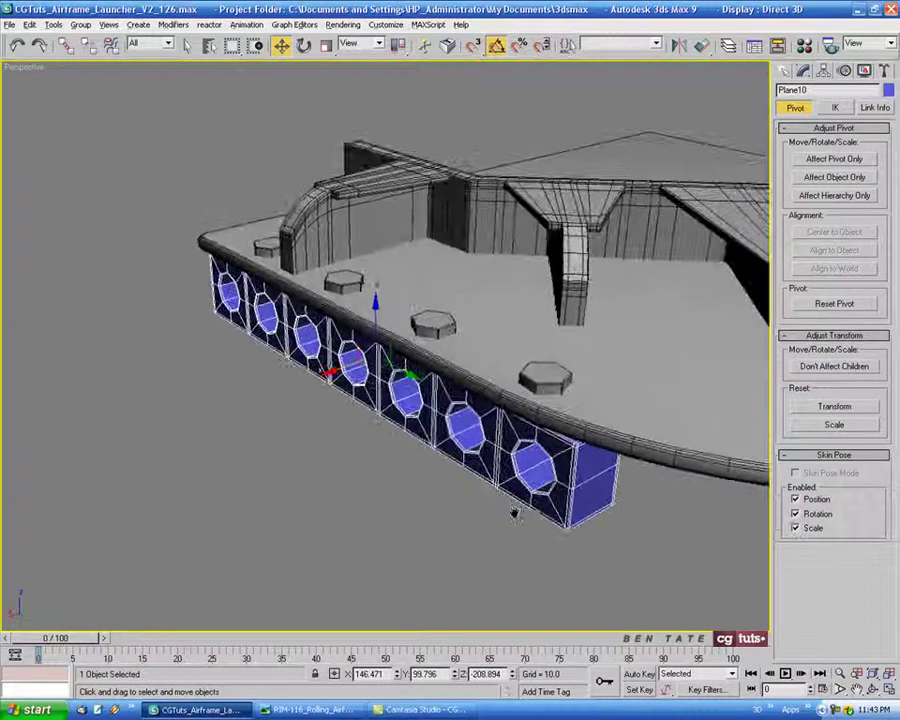
{"action": "key", "text": "alt+w"}
{"action": "right_click", "coordinate": [257, 486]}
{"action": "key", "text": "alt+w"}
{"action": "scroll", "coordinate": [337, 427], "scroll_direction": "up", "scroll_amount": 4}
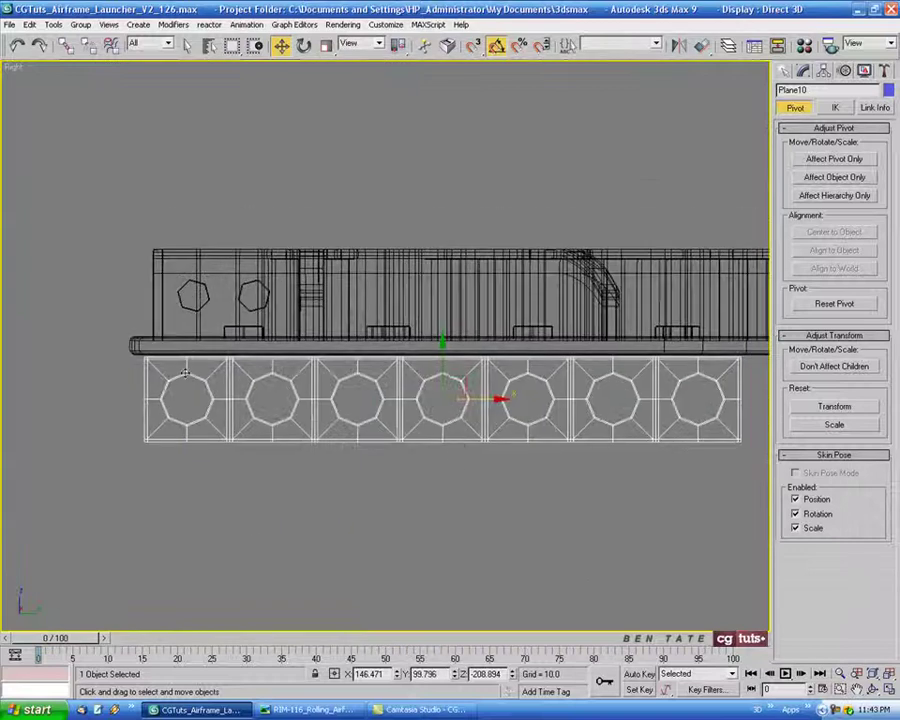
{"action": "left_click_drag", "start_coordinate": [487, 400], "coordinate": [478, 400]}
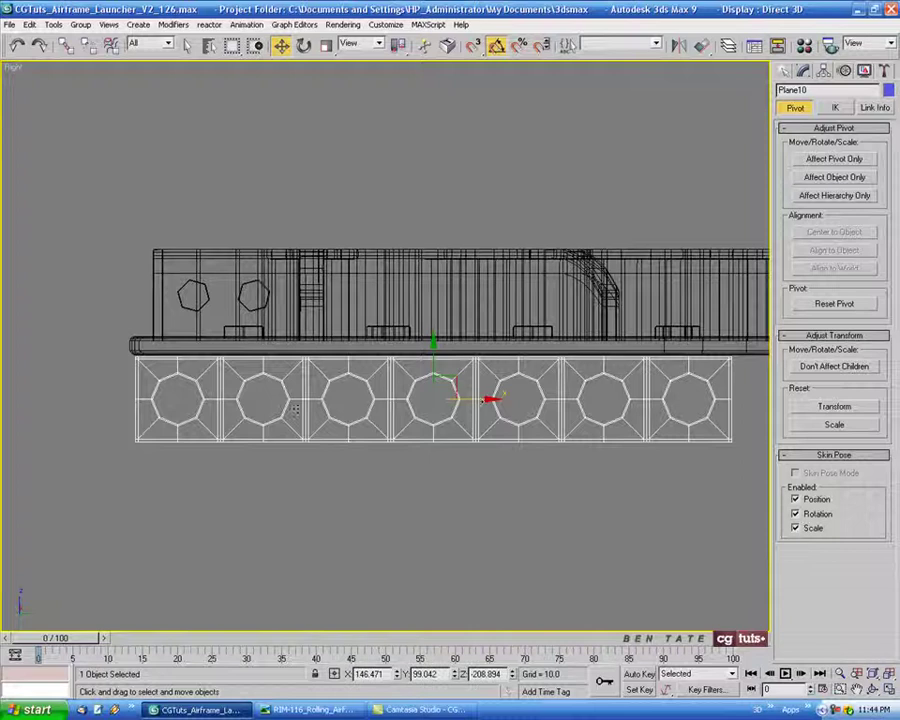
{"action": "scroll", "coordinate": [295, 410], "scroll_direction": "up", "scroll_amount": 3}
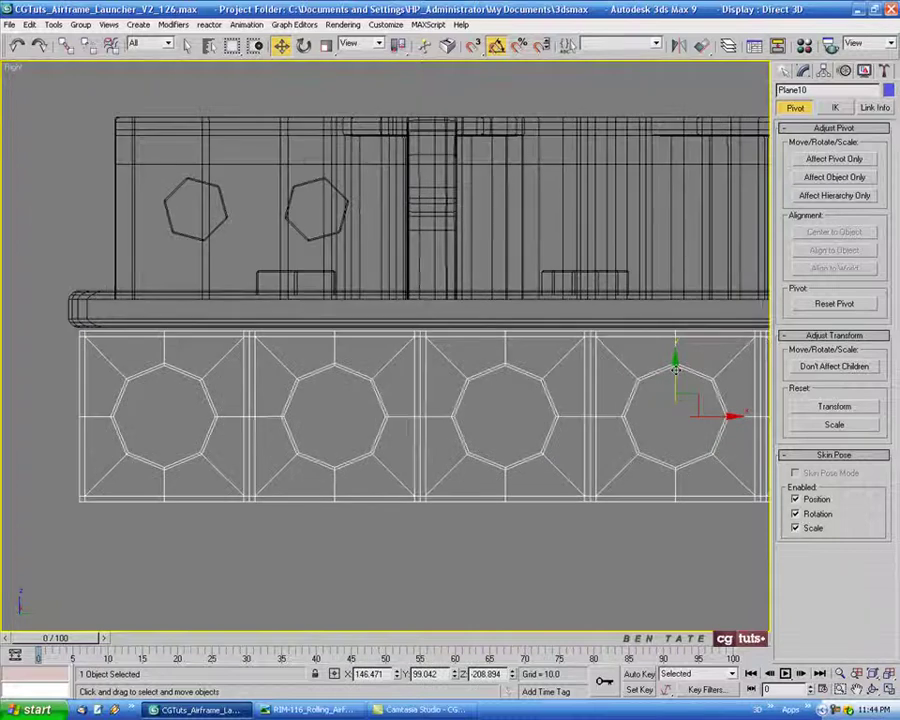
{"action": "left_click_drag", "start_coordinate": [675, 370], "coordinate": [677, 365]}
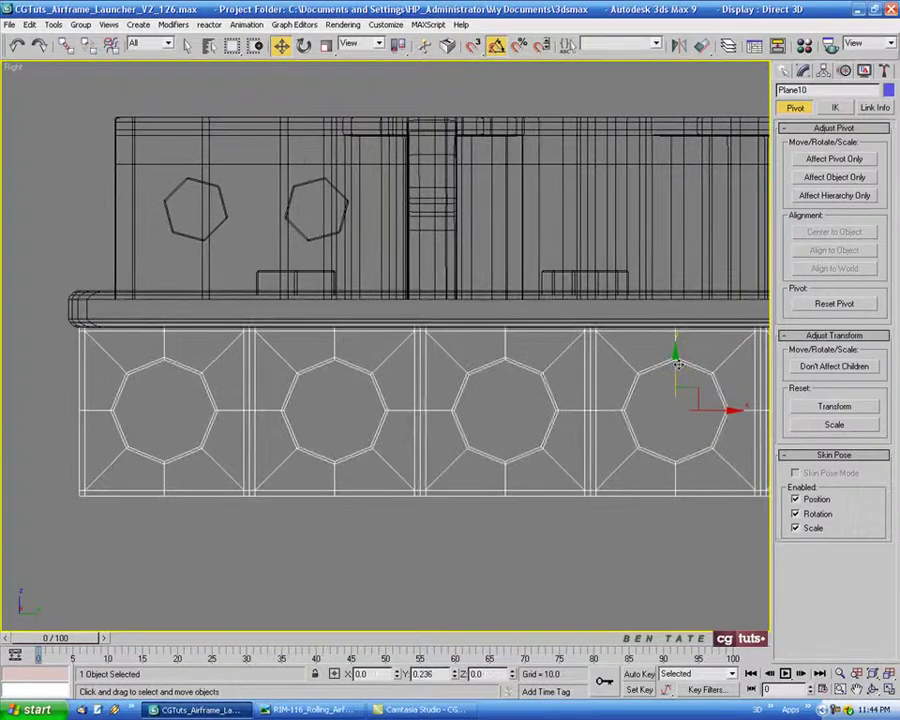
Apply TurboSmooth to the strip with 2 iterations and Isoline Display, and turn off the edged-faces display.
{"action": "key", "text": "alt+w"}
{"action": "right_click", "coordinate": [630, 545]}
{"action": "key", "text": "alt+w"}
{"action": "middle_click_drag", "start_coordinate": [632, 543], "coordinate": [618, 495], "text": "alt"}
{"action": "left_click", "coordinate": [803, 70]}
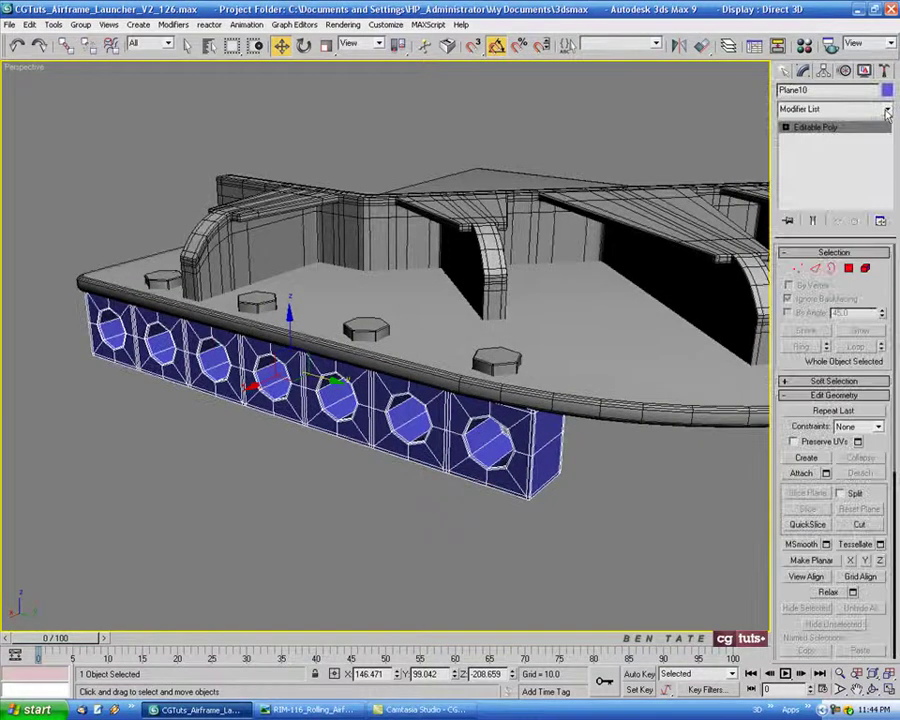
{"action": "left_click", "coordinate": [886, 113]}
{"action": "left_click_drag", "start_coordinate": [889, 135], "coordinate": [893, 490]}
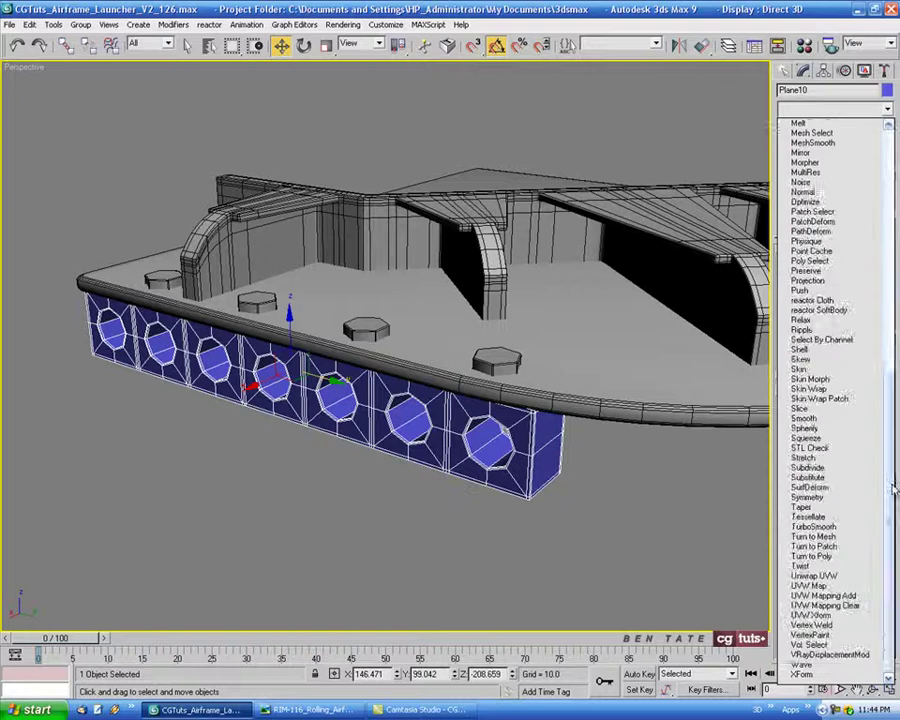
{"action": "left_click", "coordinate": [866, 527]}
{"action": "left_click", "coordinate": [879, 274]}
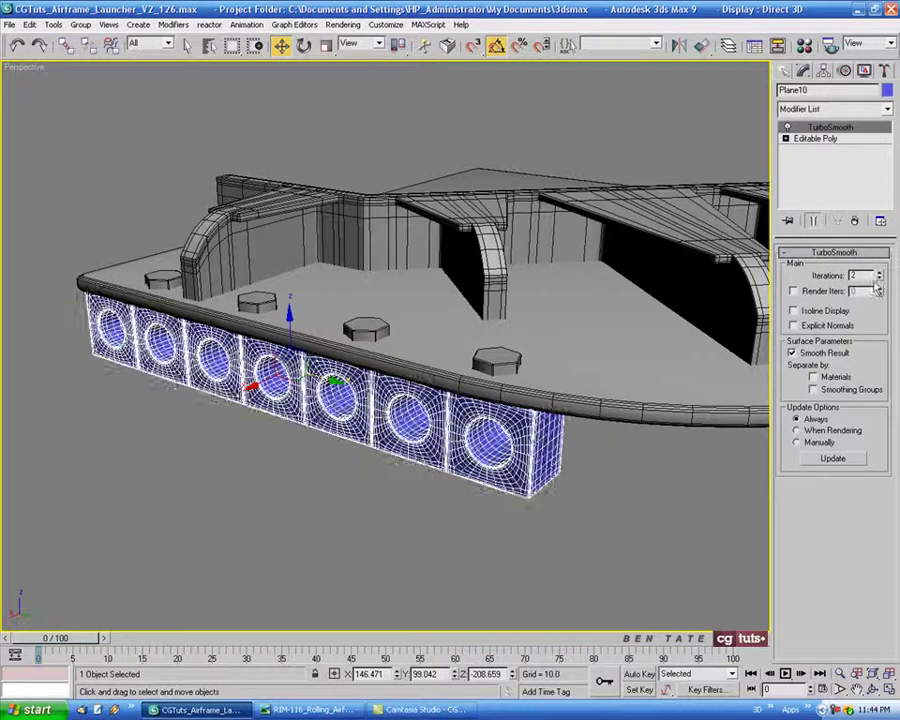
{"action": "left_click", "coordinate": [818, 316]}
{"action": "key", "text": "F4"}
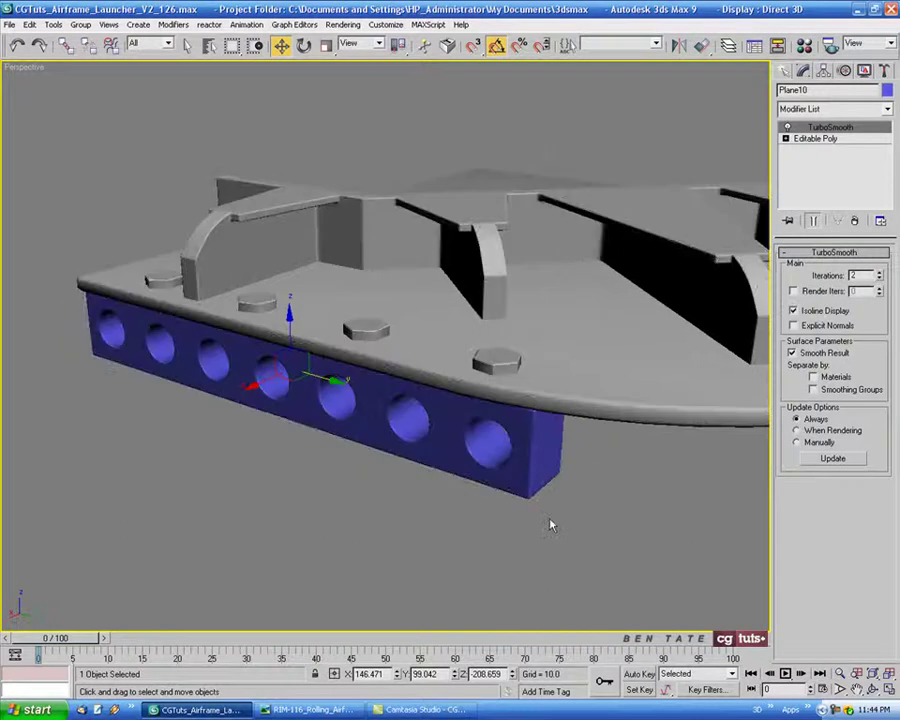
Set the strip's object colour to black and assign it the 01 - Default material.
{"action": "middle_click_drag", "start_coordinate": [549, 525], "coordinate": [391, 517], "text": "alt"}
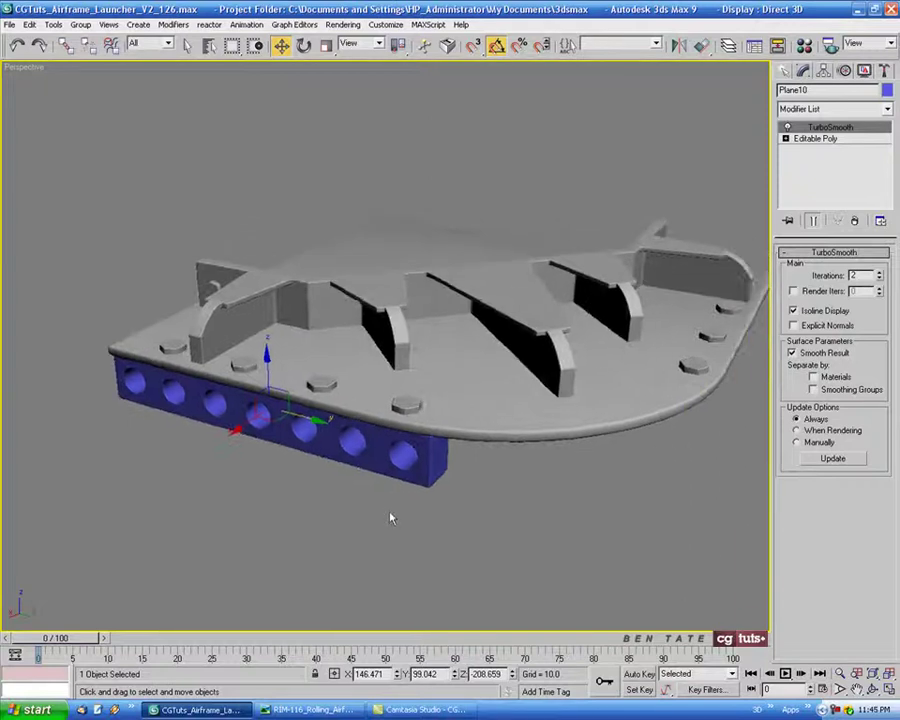
{"action": "left_click", "coordinate": [885, 91]}
{"action": "left_click", "coordinate": [529, 434]}
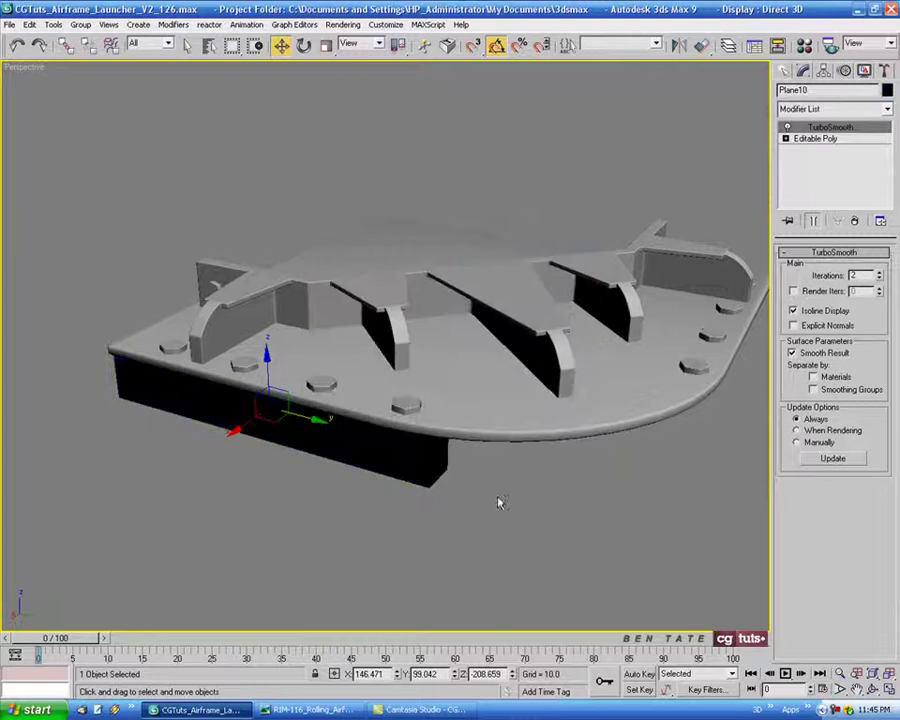
{"action": "key", "text": "m"}
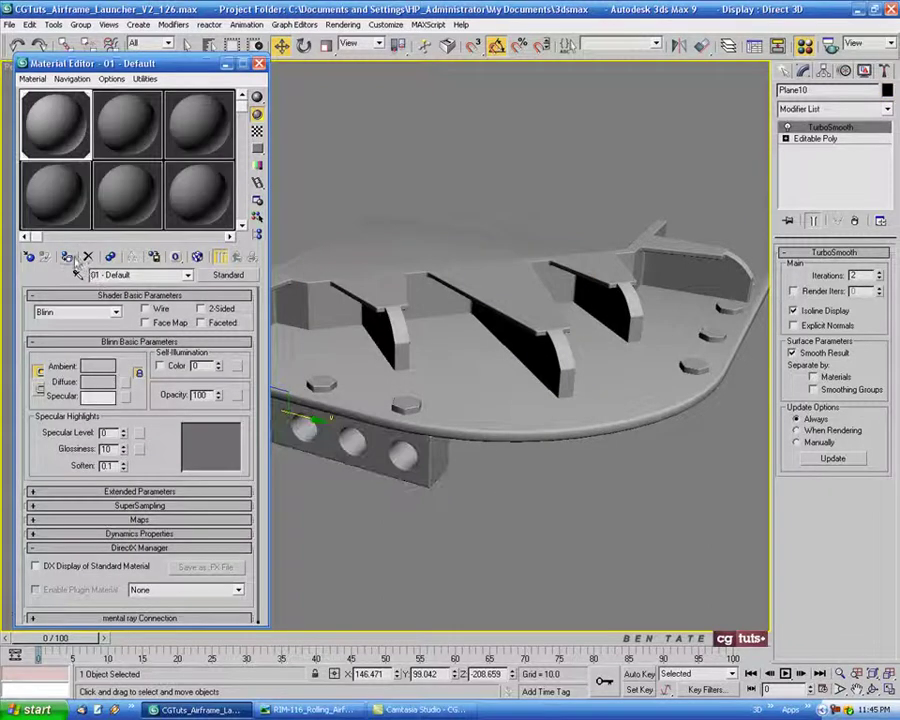
{"action": "left_click", "coordinate": [259, 63]}
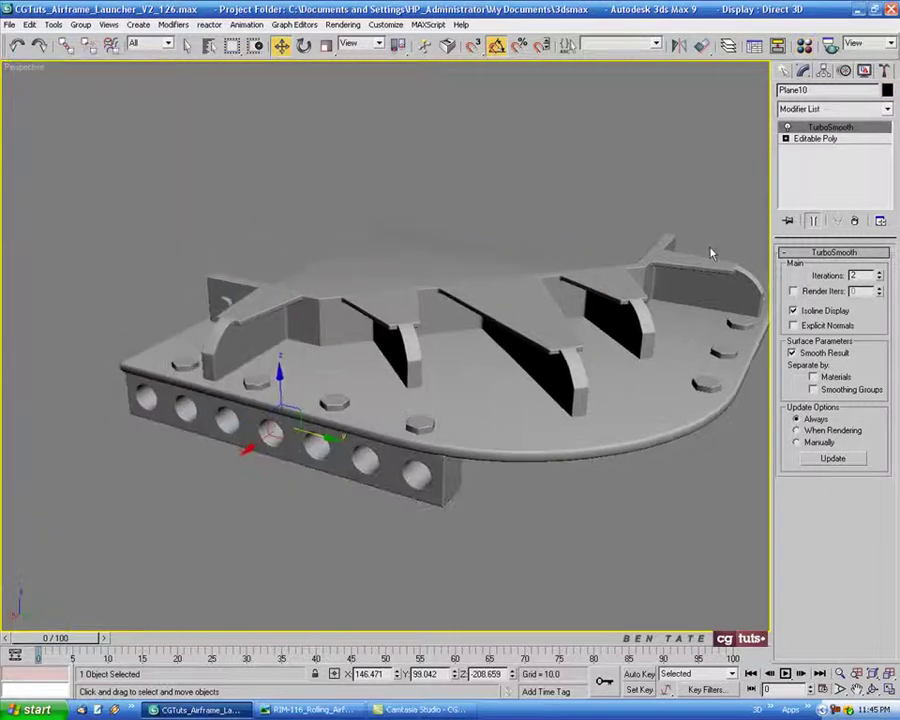
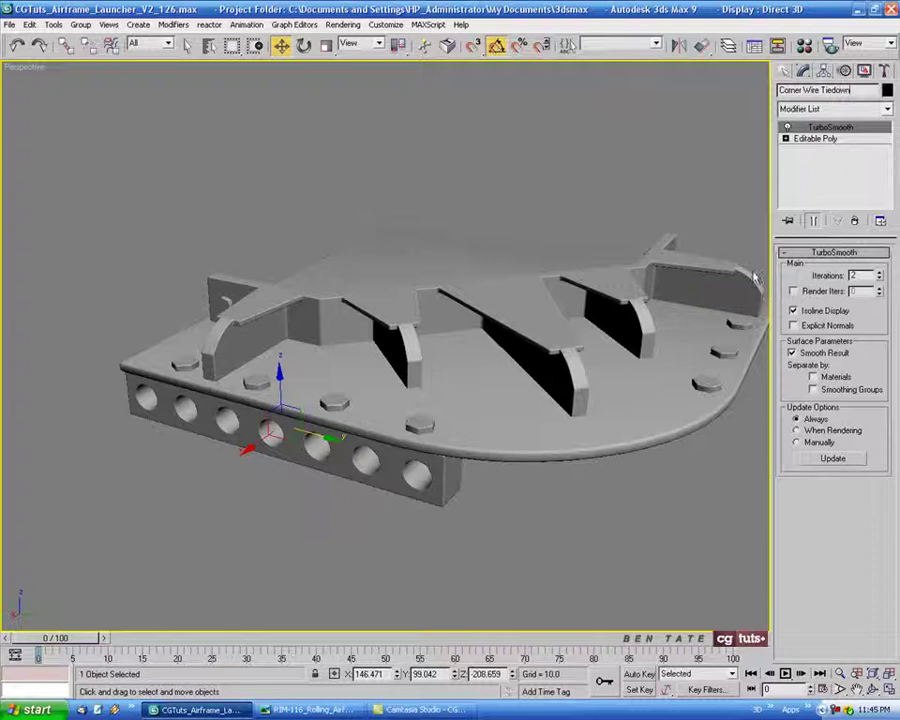
Check the coiled mounts in the reference photo and clone the strip straight down as one Copy about 18 units below the original.
{"action": "middle_click_drag", "start_coordinate": [757, 279], "coordinate": [470, 480], "text": "alt"}
{"action": "left_click", "coordinate": [310, 709]}
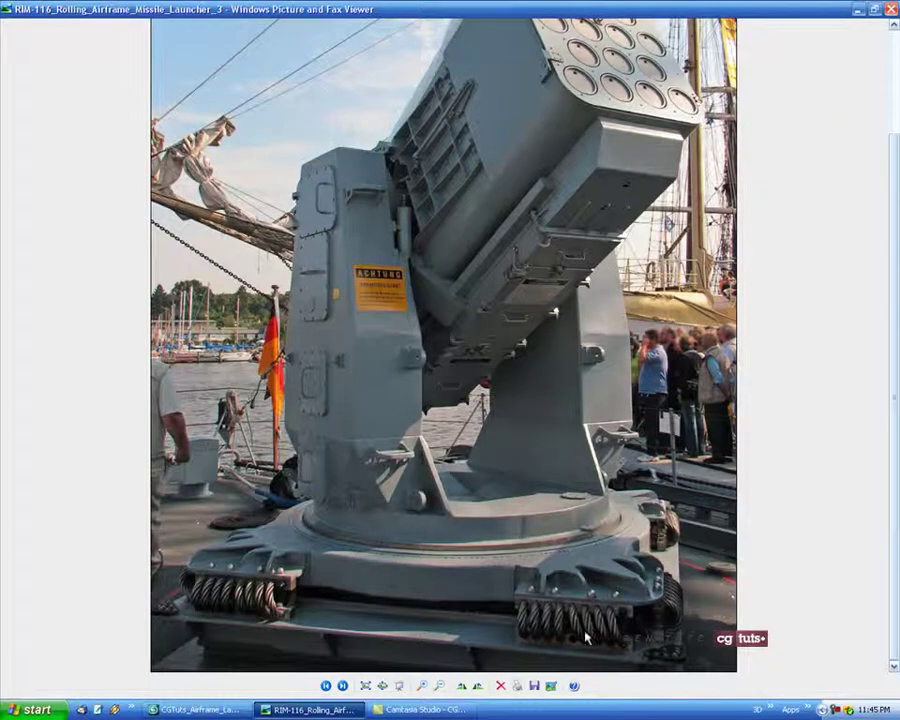
{"action": "left_click", "coordinate": [227, 710]}
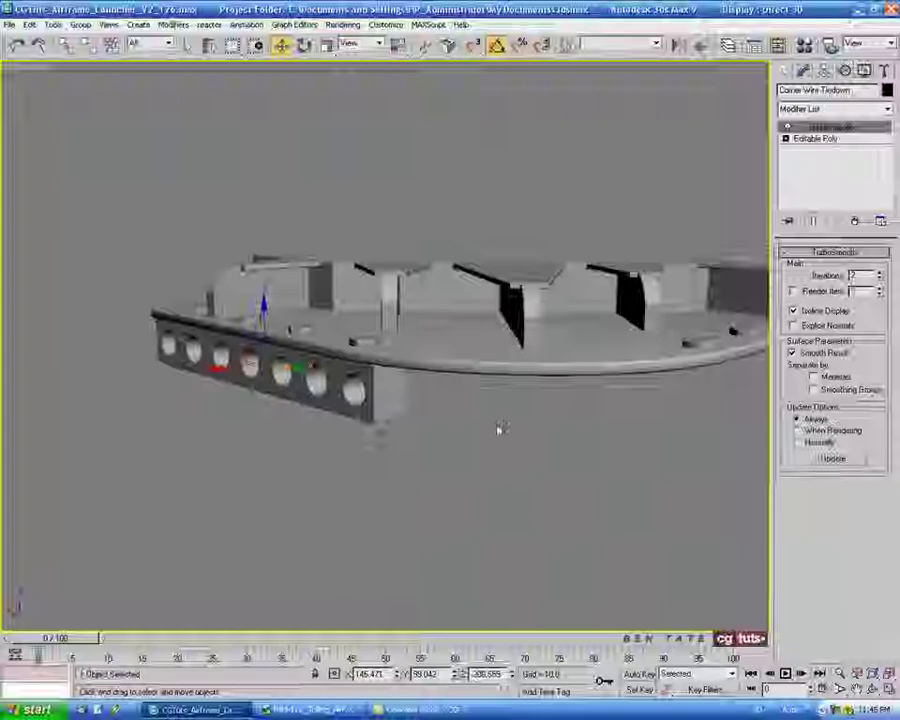
{"action": "key", "text": "alt+w"}
{"action": "middle_click", "coordinate": [679, 277]}
{"action": "middle_click_drag", "start_coordinate": [275, 484], "coordinate": [272, 476]}
{"action": "scroll", "coordinate": [272, 475], "scroll_direction": "down", "scroll_amount": 4}
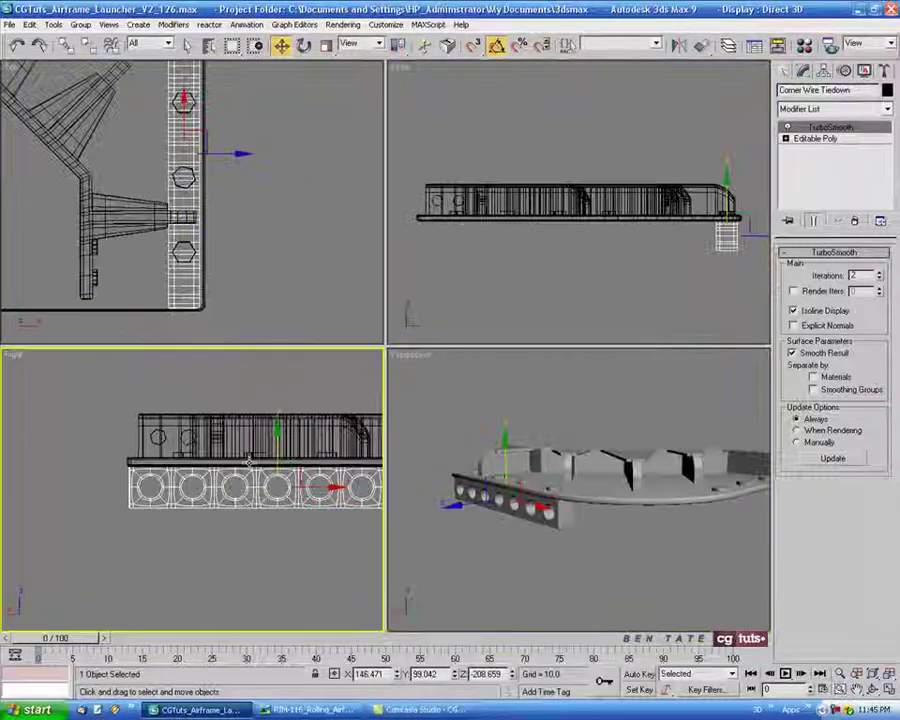
{"action": "scroll", "coordinate": [360, 482], "scroll_direction": "up", "scroll_amount": 2}
{"action": "key", "text": "alt+w"}
{"action": "scroll", "coordinate": [353, 487], "scroll_direction": "down", "scroll_amount": 3}
{"action": "scroll", "coordinate": [376, 470], "scroll_direction": "up", "scroll_amount": 3}
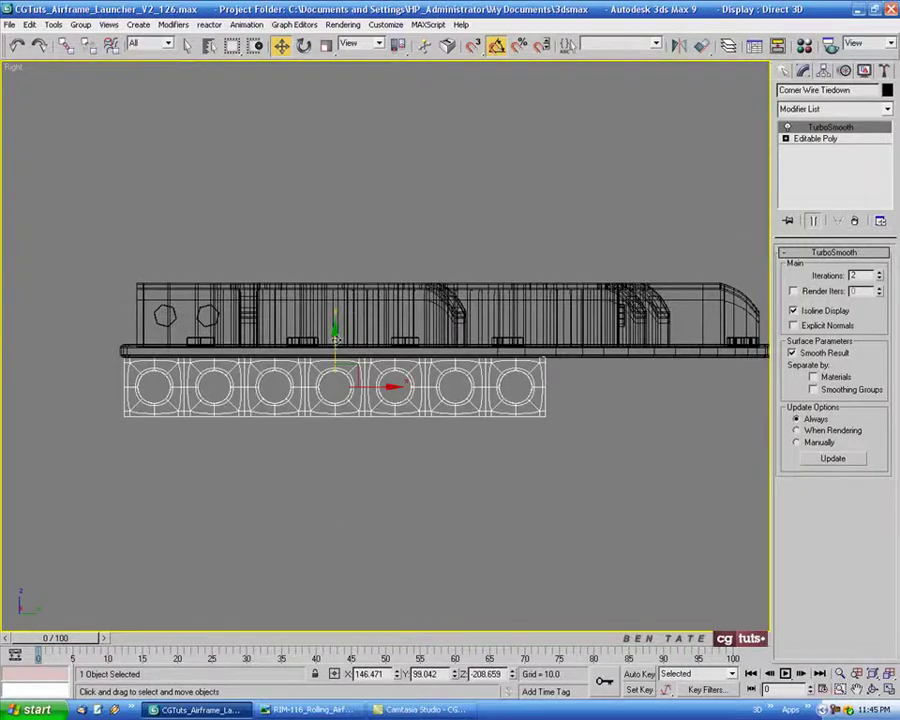
{"action": "left_click_drag", "start_coordinate": [336, 340], "coordinate": [307, 497], "text": "shift"}
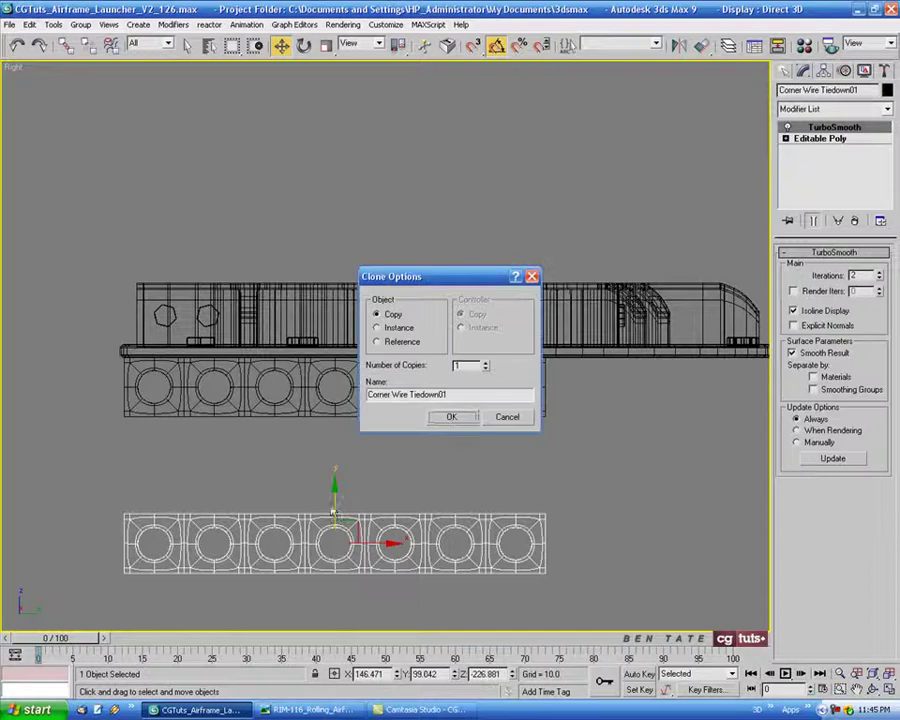
{"action": "left_click", "coordinate": [451, 417]}
Raise the cloned strip toward the upper one to about Z -221.66, judging the gap from the reference photo.
{"action": "left_click", "coordinate": [310, 710]}
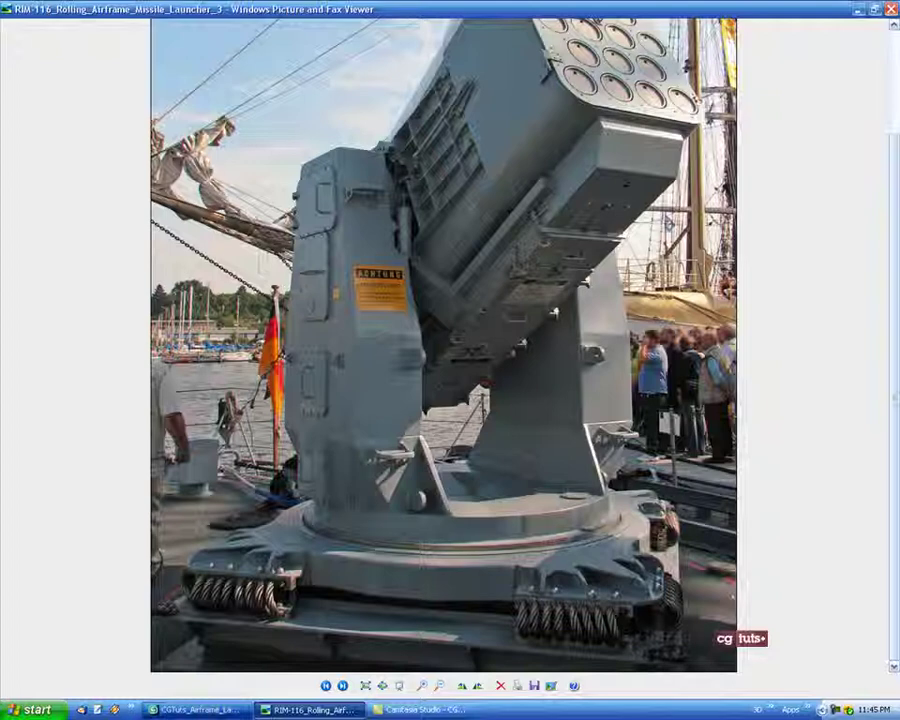
{"action": "key", "text": "alt+Tab"}
{"action": "key", "text": "alt+w"}
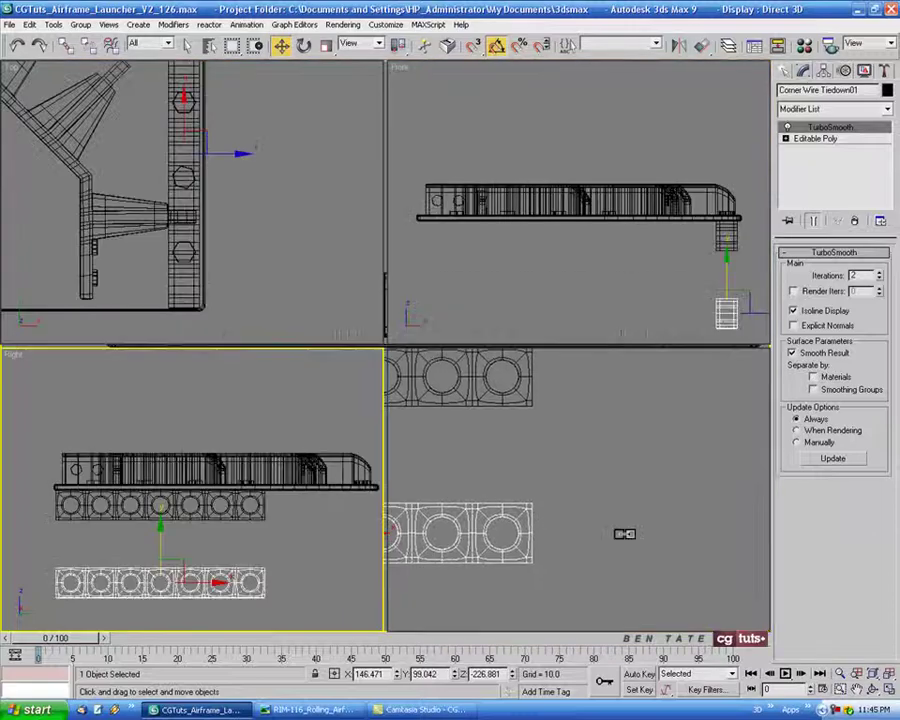
{"action": "right_click", "coordinate": [650, 538]}
{"action": "key", "text": "alt+w"}
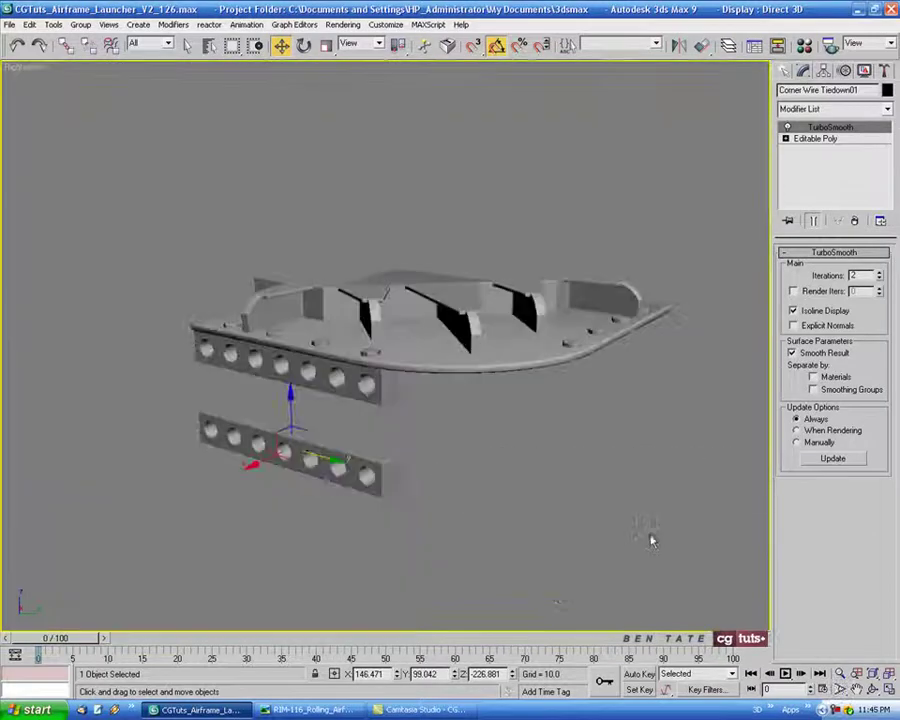
{"action": "middle_click_drag", "start_coordinate": [649, 537], "coordinate": [405, 449], "text": "alt"}
{"action": "left_click_drag", "start_coordinate": [289, 412], "coordinate": [289, 393]}
{"action": "middle_click_drag", "start_coordinate": [477, 462], "coordinate": [496, 420], "text": "alt"}
{"action": "key", "text": "alt+w"}
{"action": "right_click", "coordinate": [295, 535]}
{"action": "key", "text": "alt+w"}
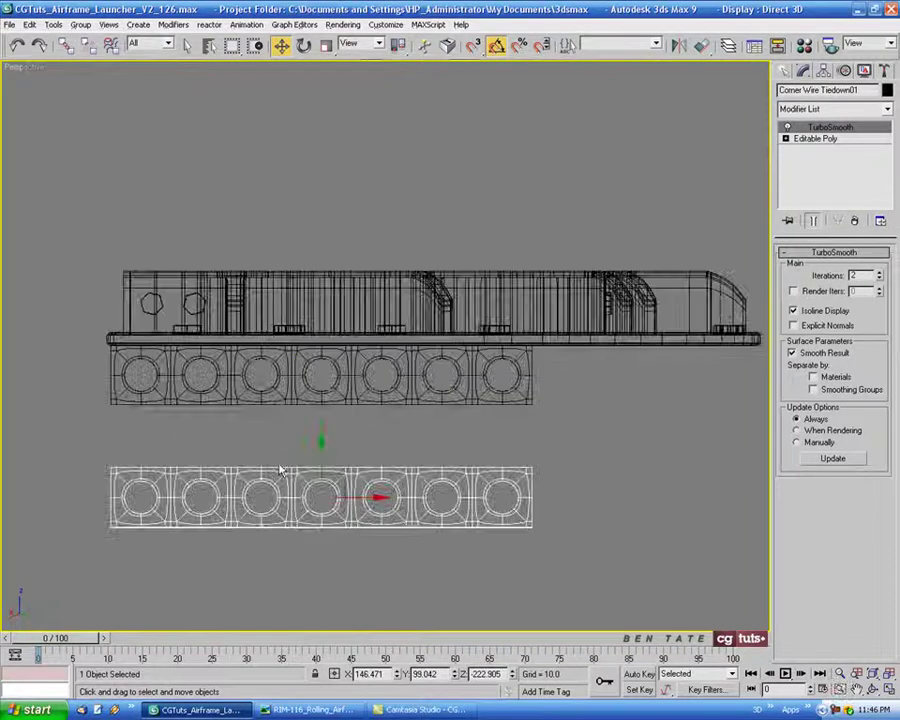
{"action": "left_click", "coordinate": [305, 710]}
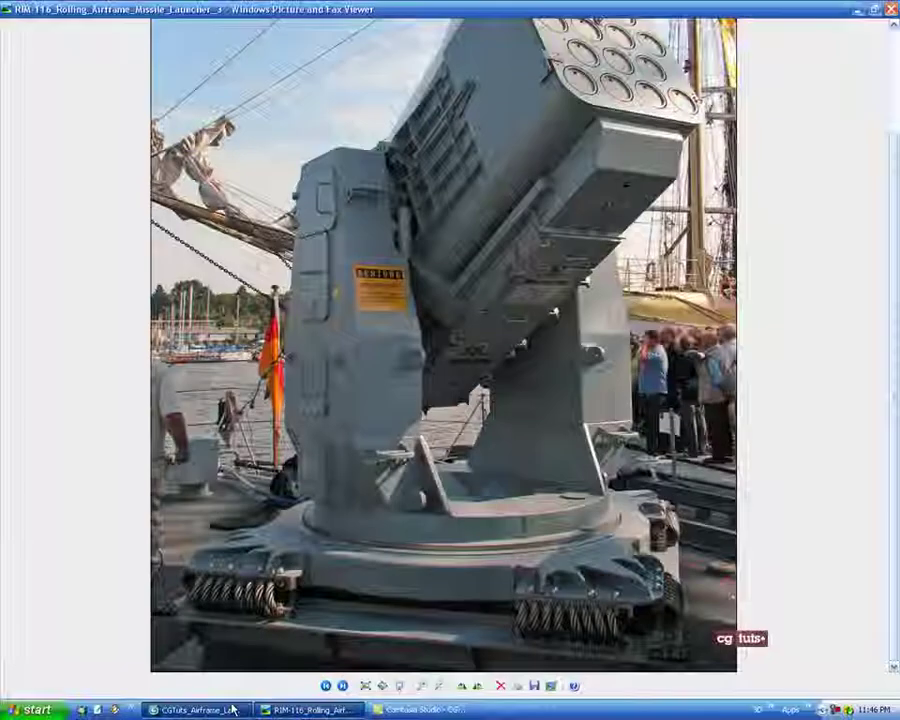
{"action": "left_click", "coordinate": [232, 708]}
Turn edged faces back on in the perspective view and unhide all objects in the scene.
{"action": "key", "text": "alt+w"}
{"action": "mouse_move", "coordinate": [562, 512]}
{"action": "middle_mouse_down"}
{"action": "mouse_move", "coordinate": [558, 504]}
{"action": "mouse_move", "coordinate": [496, 514]}
{"action": "mouse_move", "coordinate": [682, 517]}
{"action": "mouse_move", "coordinate": [558, 520]}
{"action": "mouse_move", "coordinate": [564, 551]}
{"action": "middle_mouse_up"}
{"action": "right_click", "coordinate": [602, 528]}
{"action": "key", "text": "alt+w"}
{"action": "key", "text": "F4"}
{"action": "right_click", "coordinate": [514, 499]}
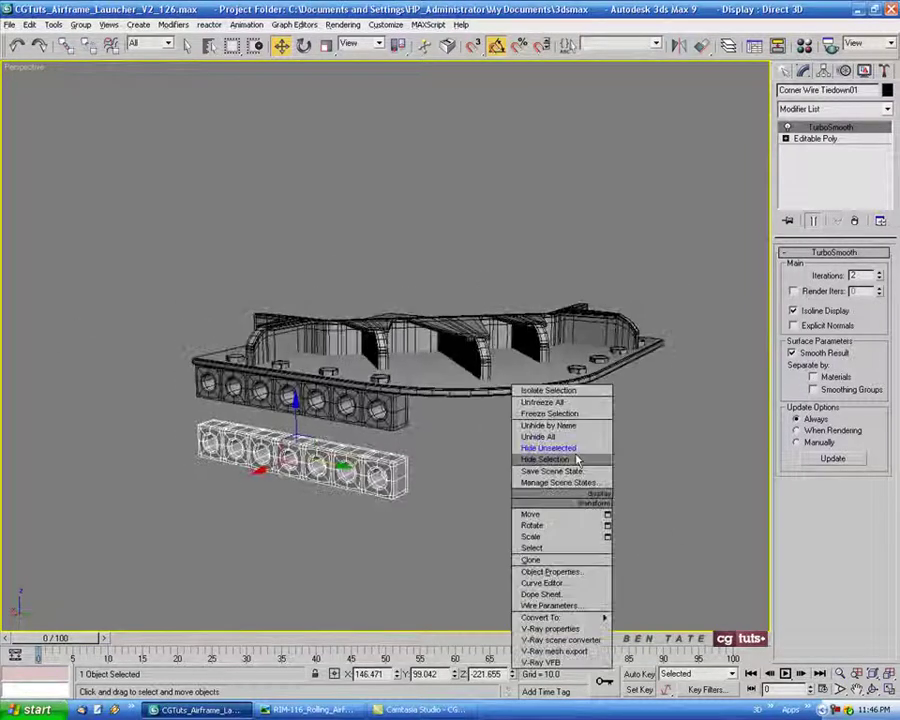
{"action": "left_click", "coordinate": [540, 437]}
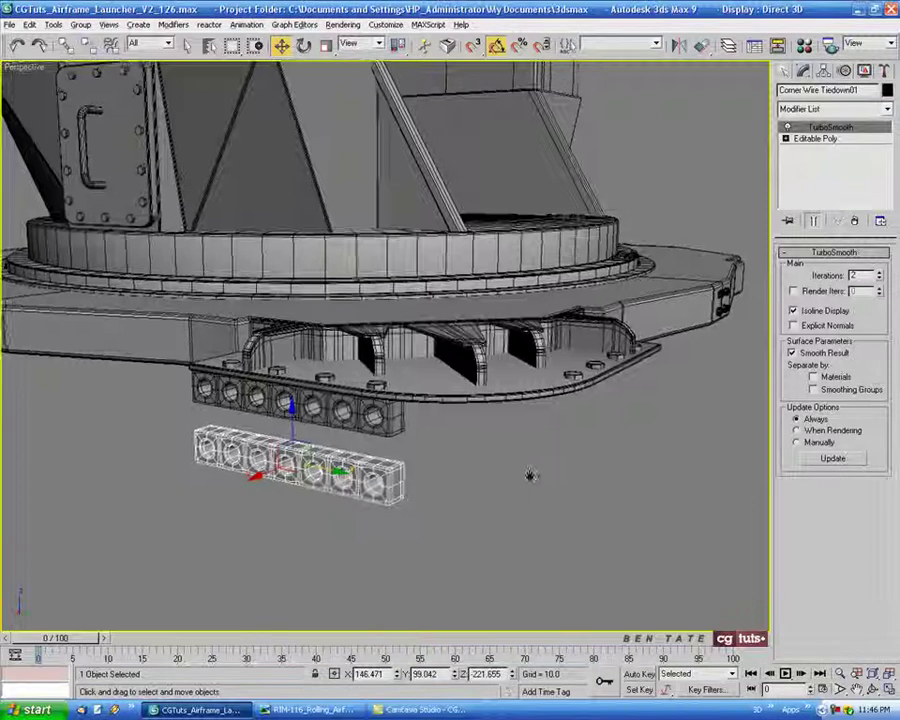